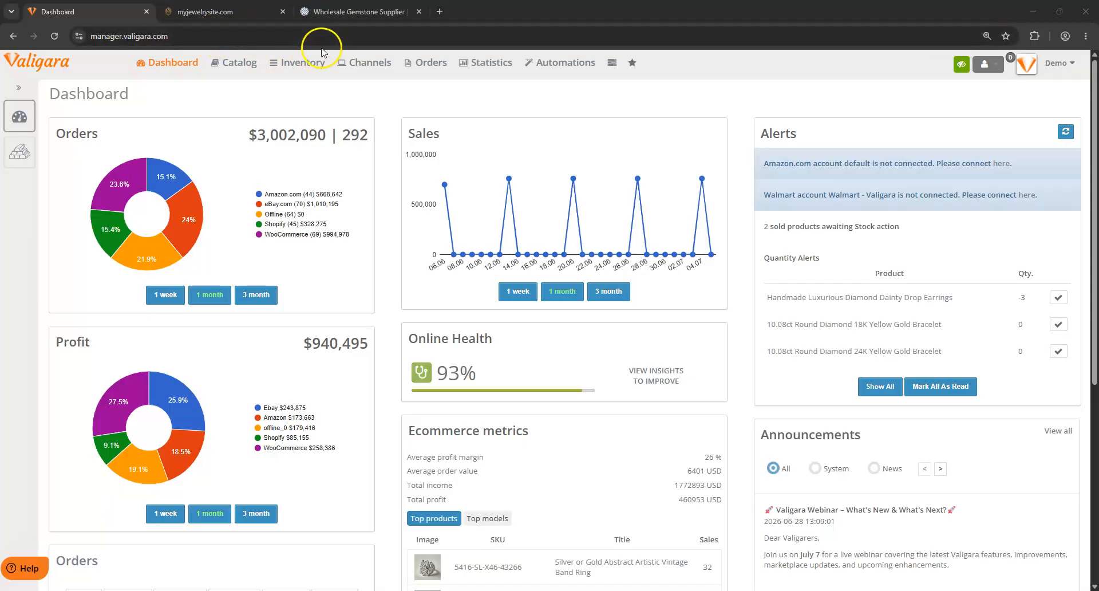
# Open the basic settings of the VSite sales channel
pyautogui.click(357, 60)
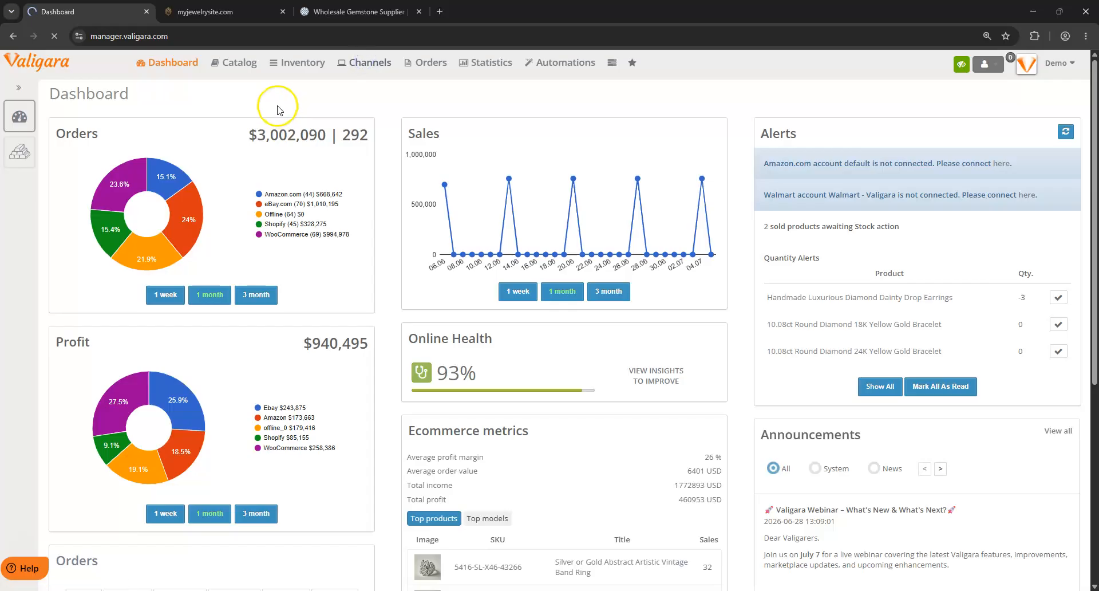
pyautogui.moveTo(18, 224)
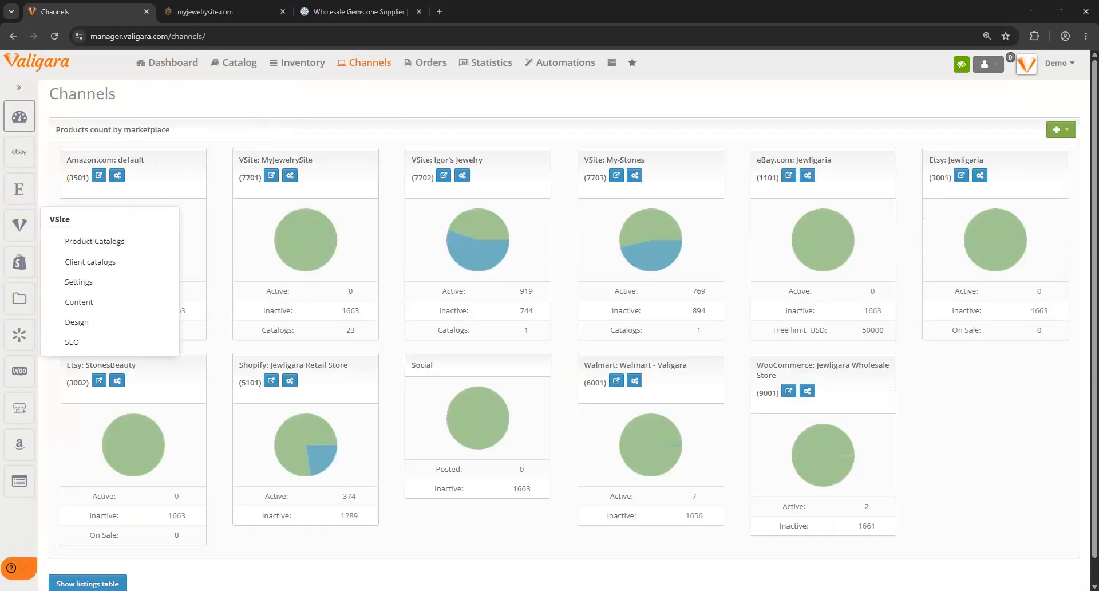
pyautogui.click(88, 282)
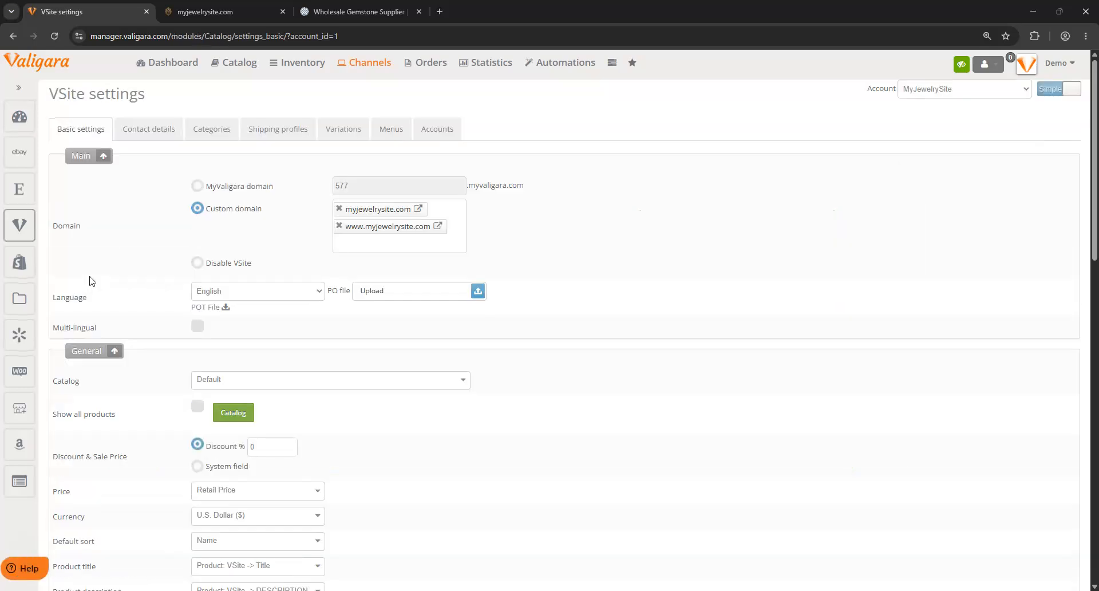
# Try the MyValigara domain option with the subdomain mybrand, and switch back to the custom domain
pyautogui.click(197, 185)
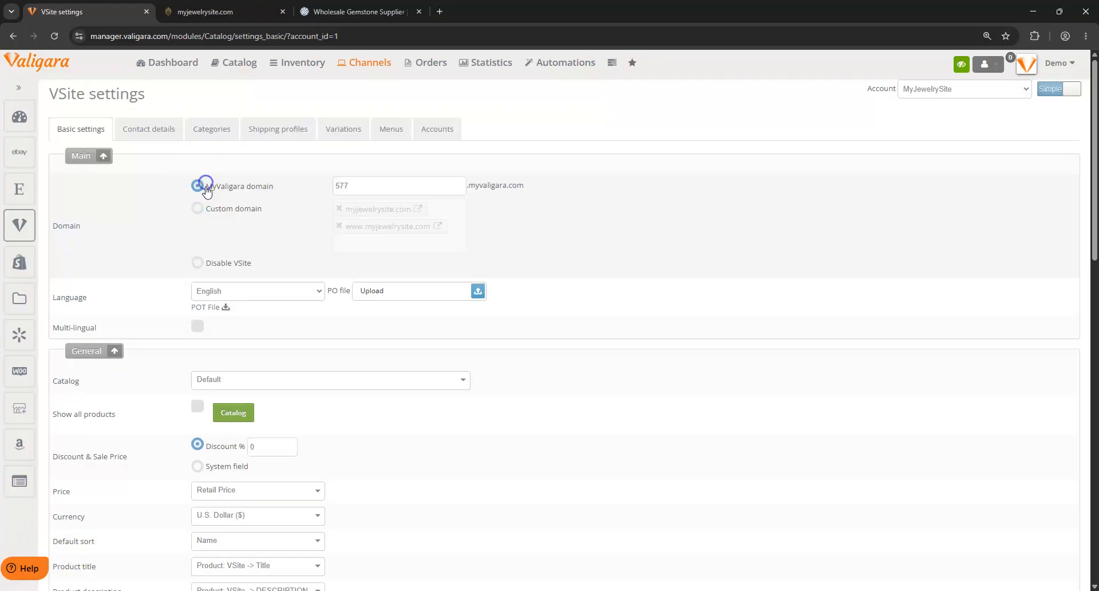
pyautogui.moveTo(390, 183); pyautogui.dragTo(321, 187)
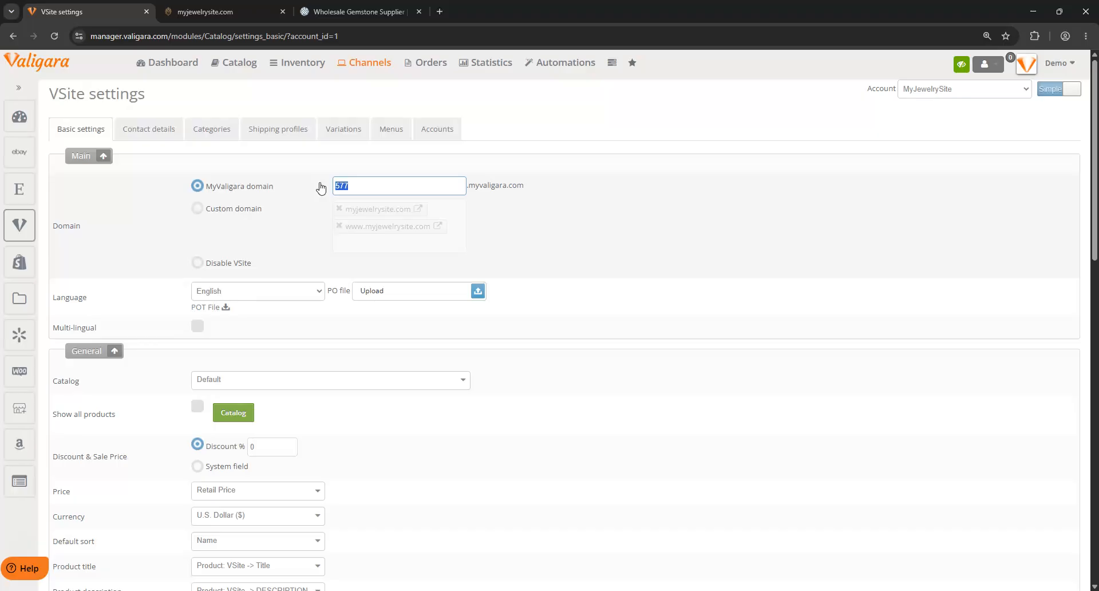
pyautogui.write('mybrand')
pyautogui.click(197, 210)
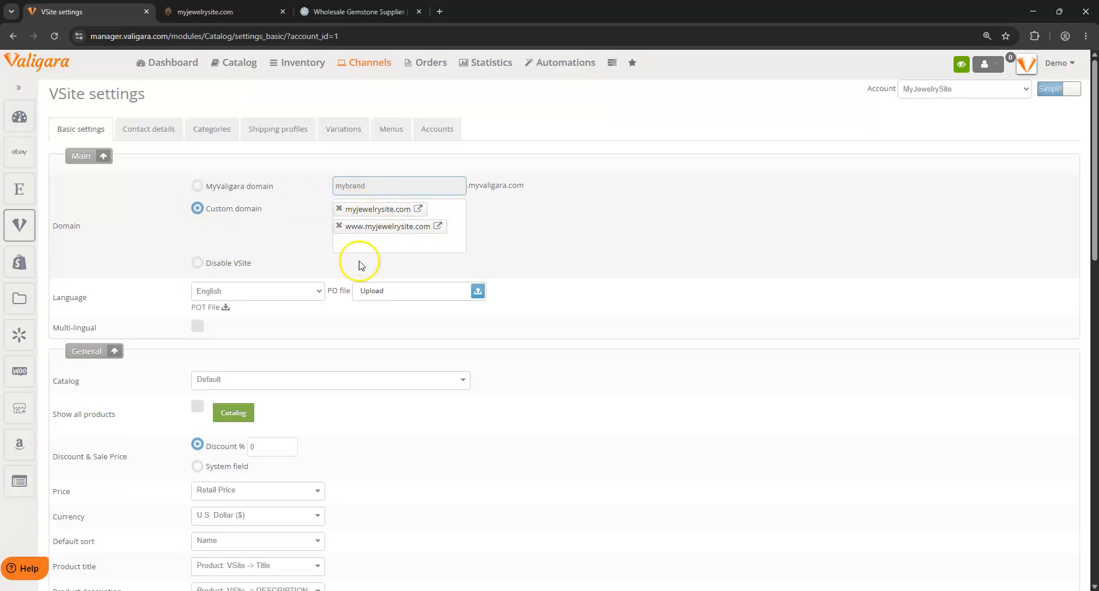
# Look over the suggested VSite help articles and the available site language options
pyautogui.click(36, 579)
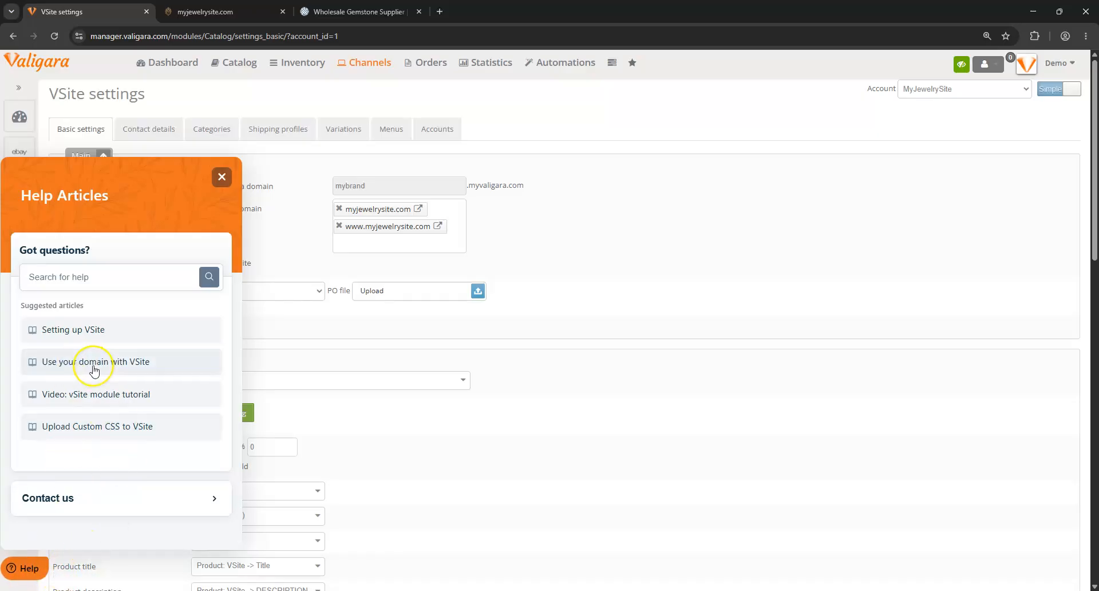
pyautogui.click(221, 177)
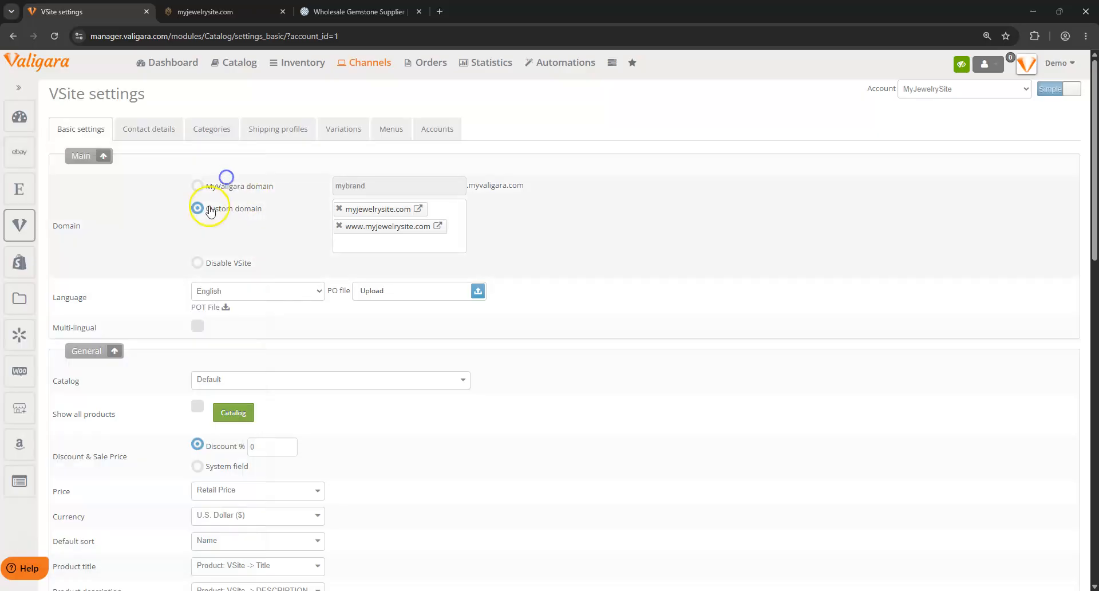
pyautogui.scroll(-2, 117, 367)
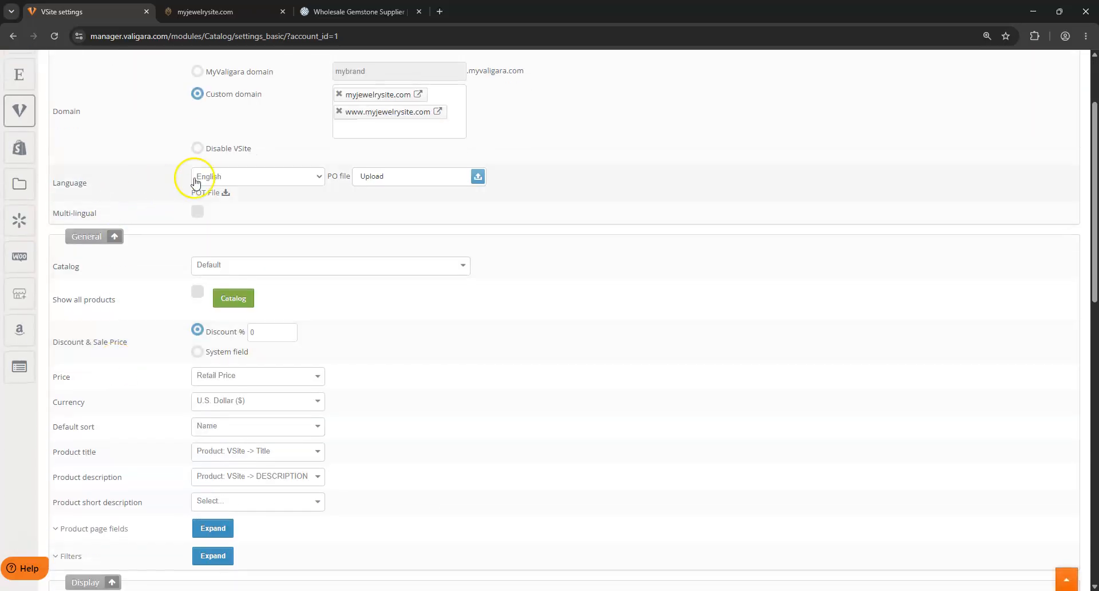
pyautogui.moveTo(75, 232); pyautogui.dragTo(109, 214)
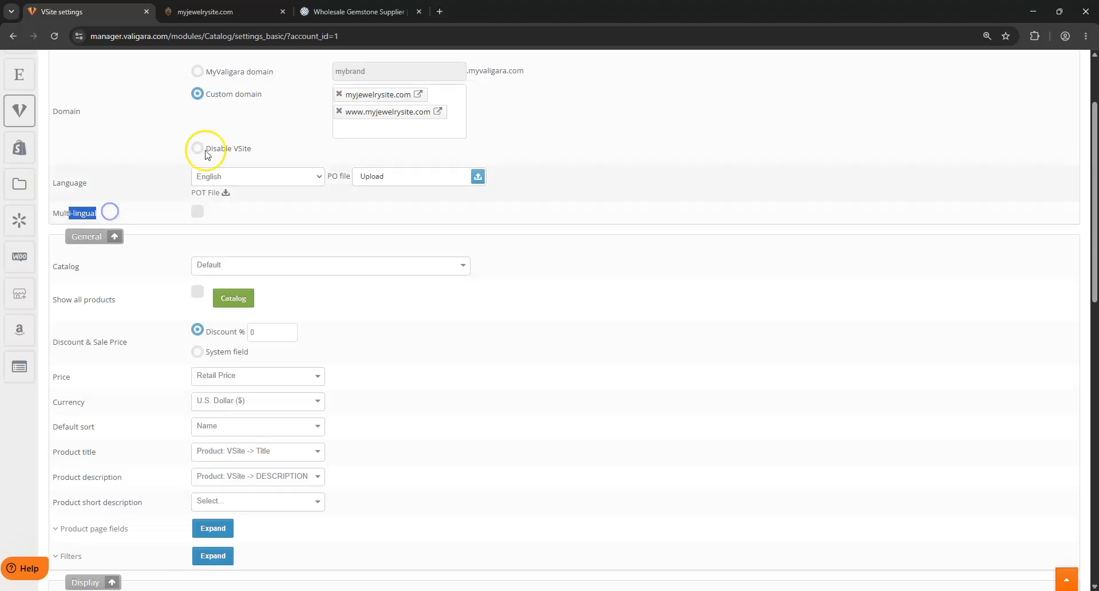
pyautogui.click(222, 178)
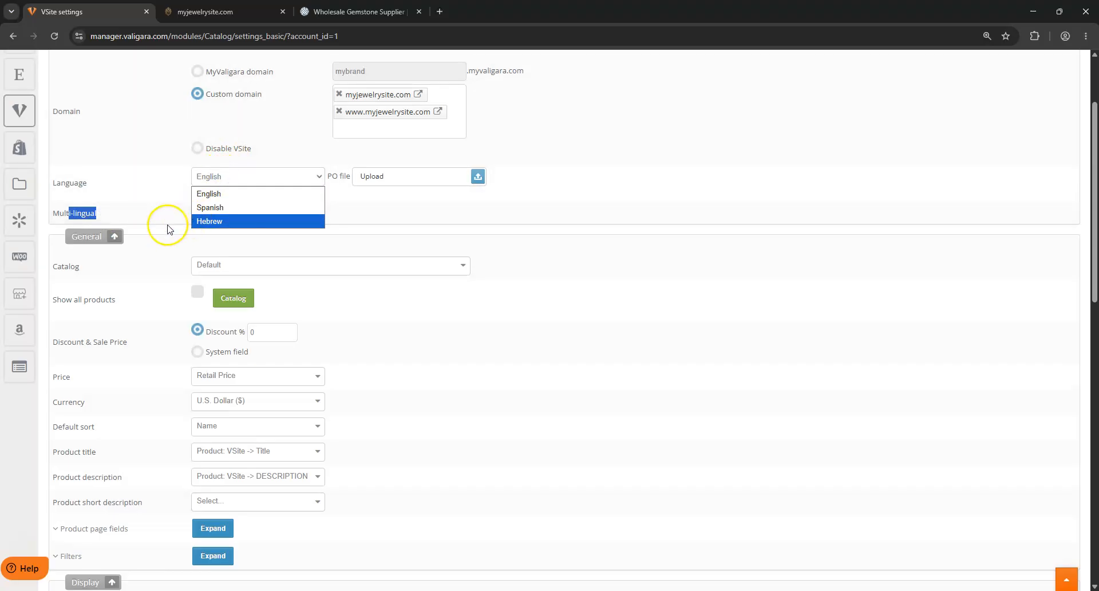
pyautogui.click(152, 288)
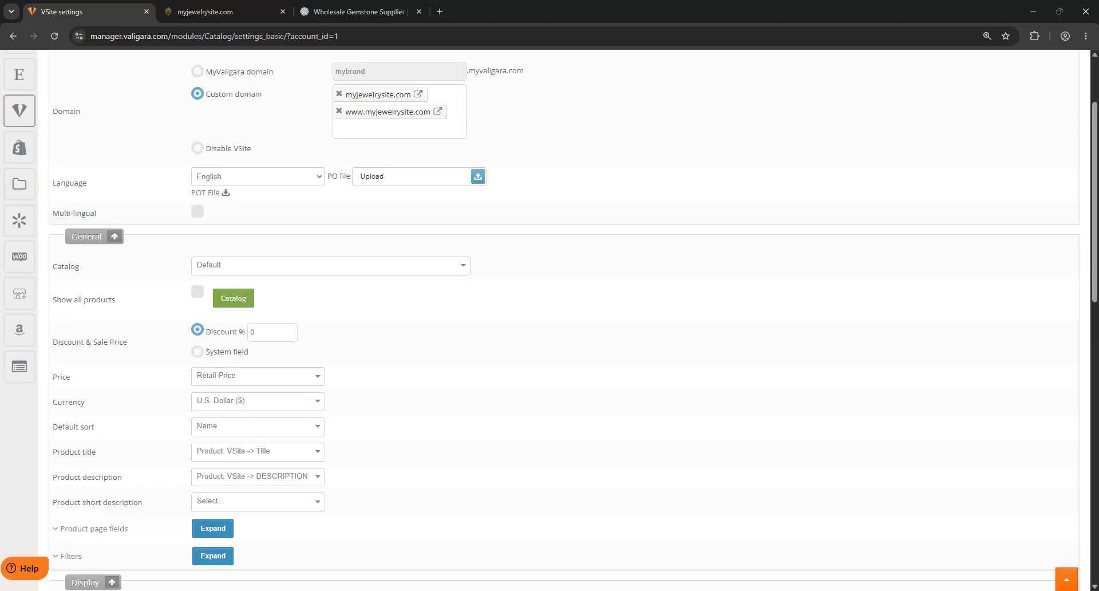
pyautogui.click(19, 422)
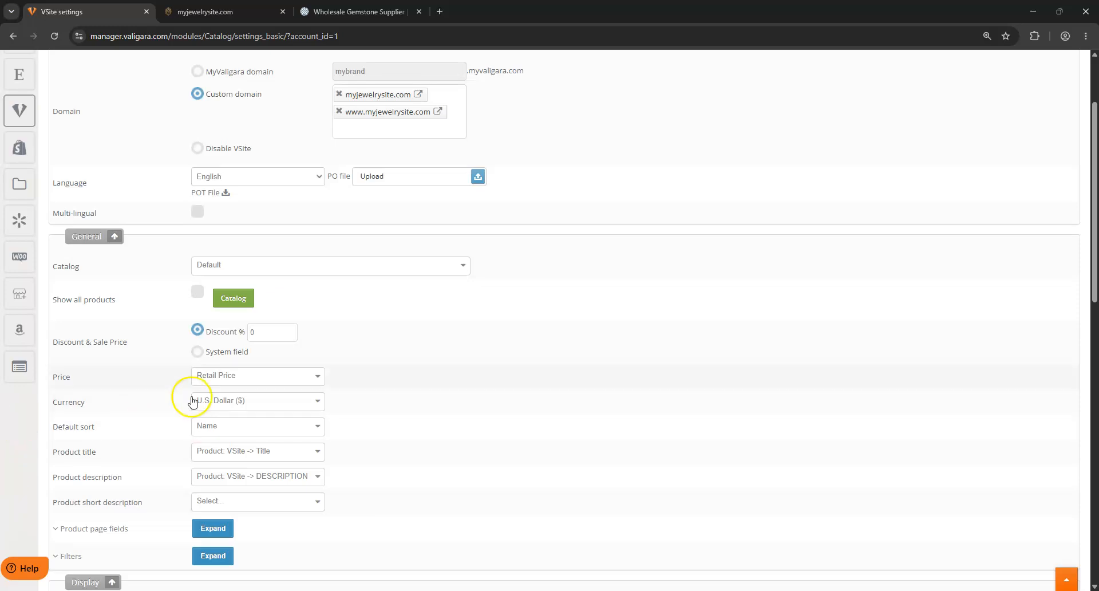
# Try enabling the Show all products option in the General settings, and disable it again
pyautogui.moveTo(47, 298); pyautogui.dragTo(119, 298)
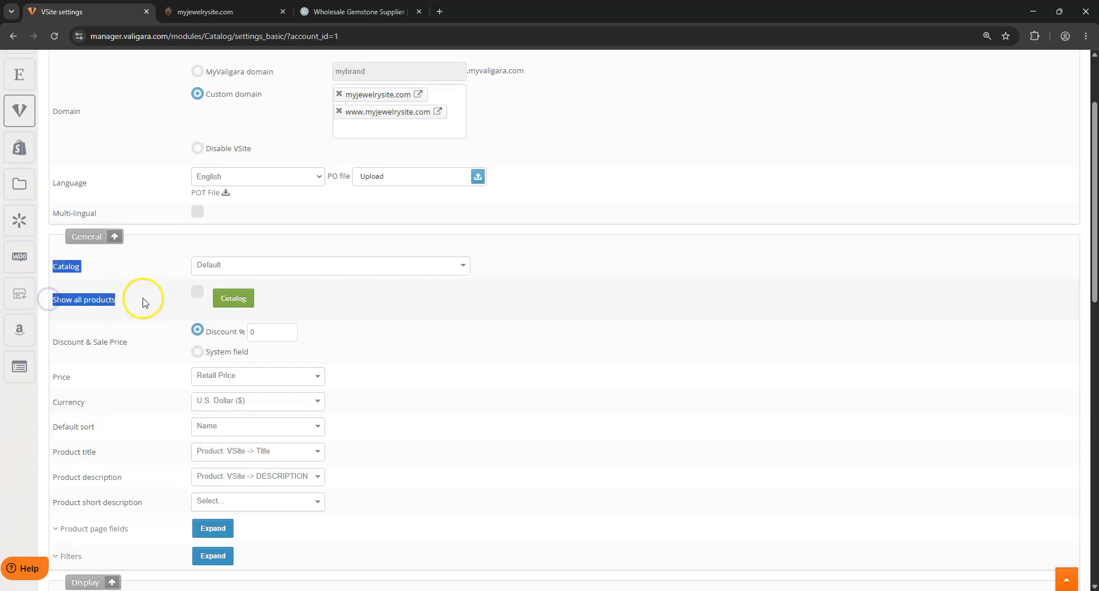
pyautogui.click(197, 292)
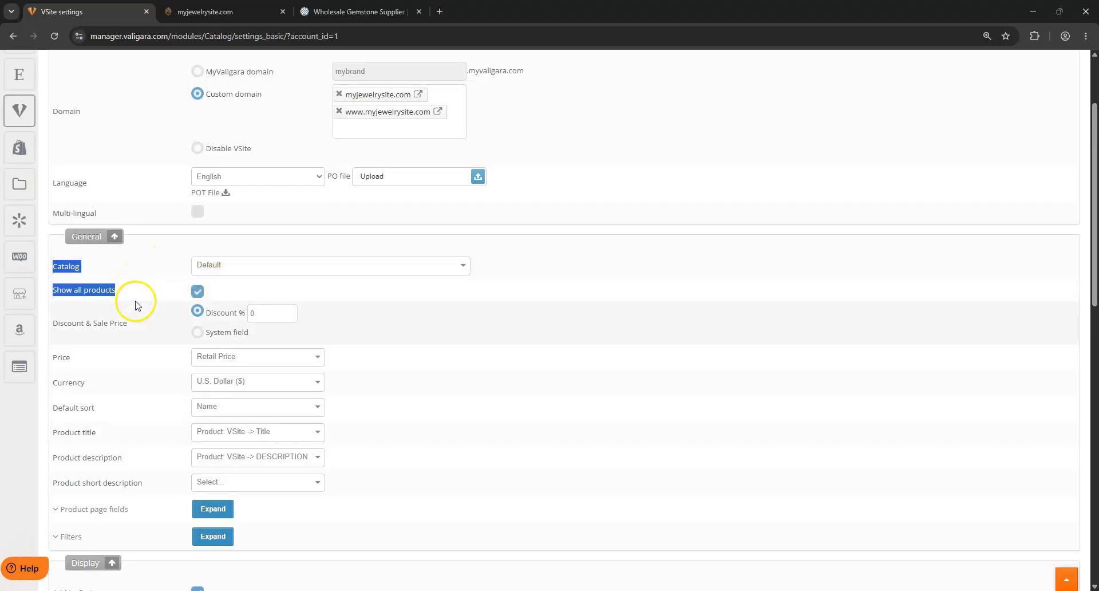
pyautogui.click(107, 320)
pyautogui.click(198, 292)
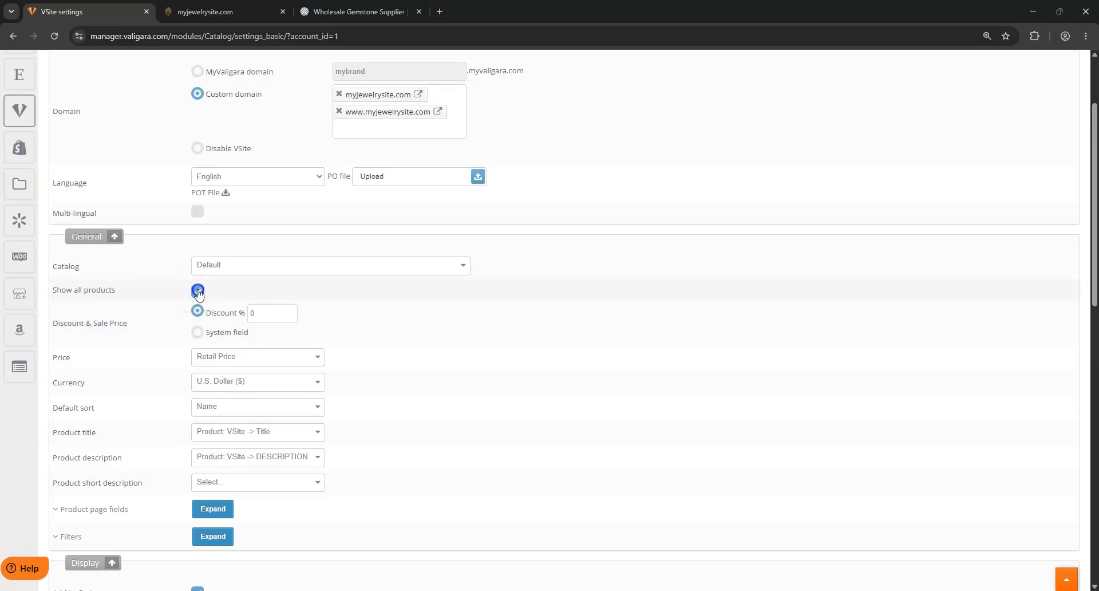
# Open the VSite product catalog and bring up the setup of its product filter conditions
pyautogui.click(233, 303)
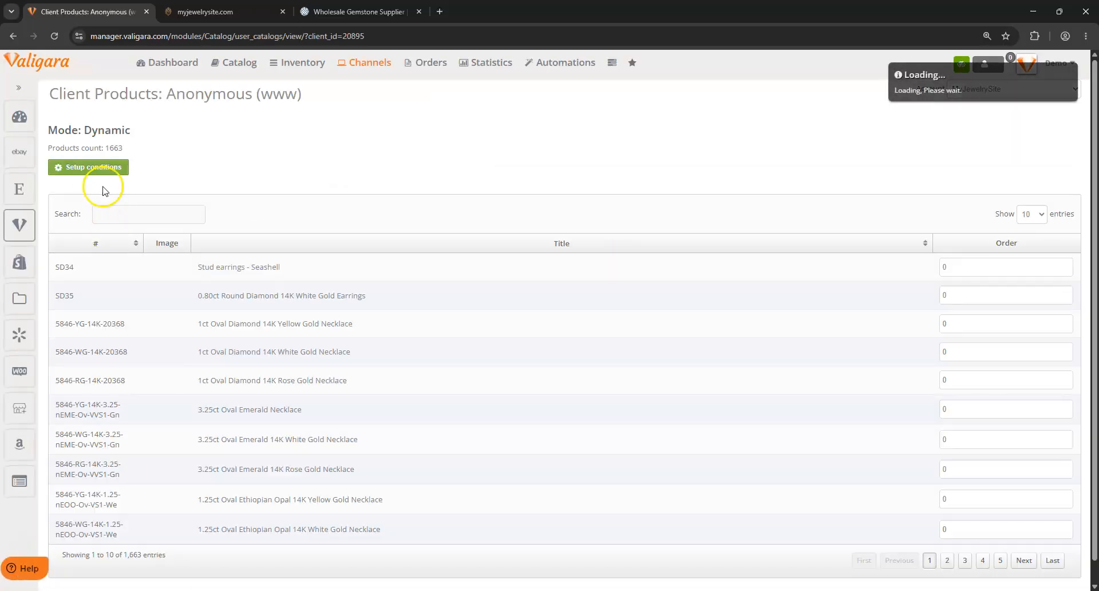
pyautogui.moveTo(86, 129); pyautogui.dragTo(146, 127)
pyautogui.click(74, 174)
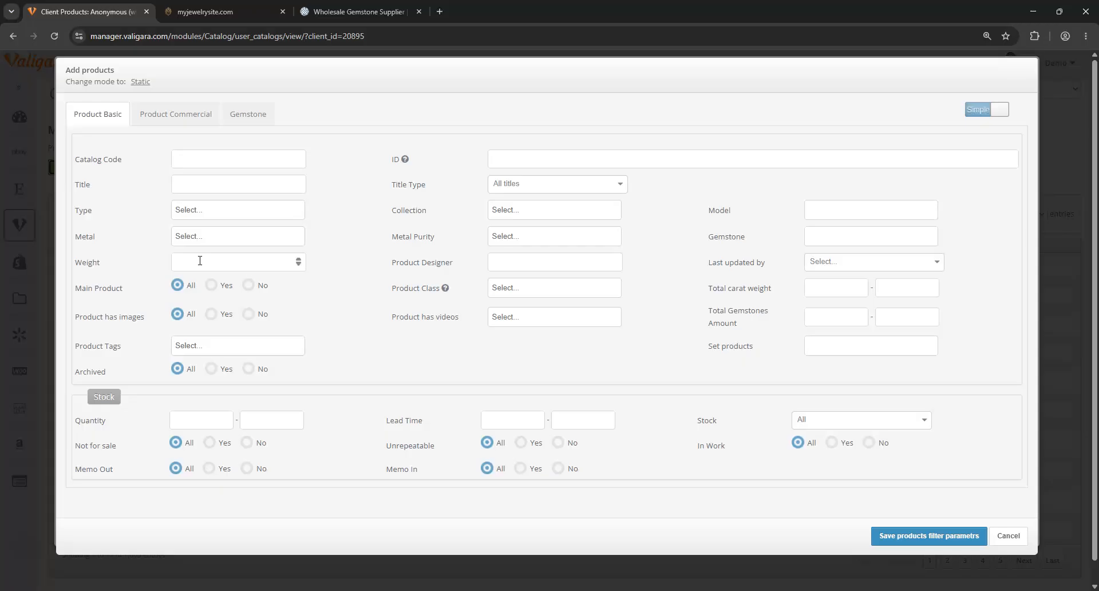
# Try limiting the catalog to the Ring, Earrings and Bracelet types, cancel the filter, and return to the VSite settings
pyautogui.click(201, 210)
pyautogui.scroll(-3, 220, 309)
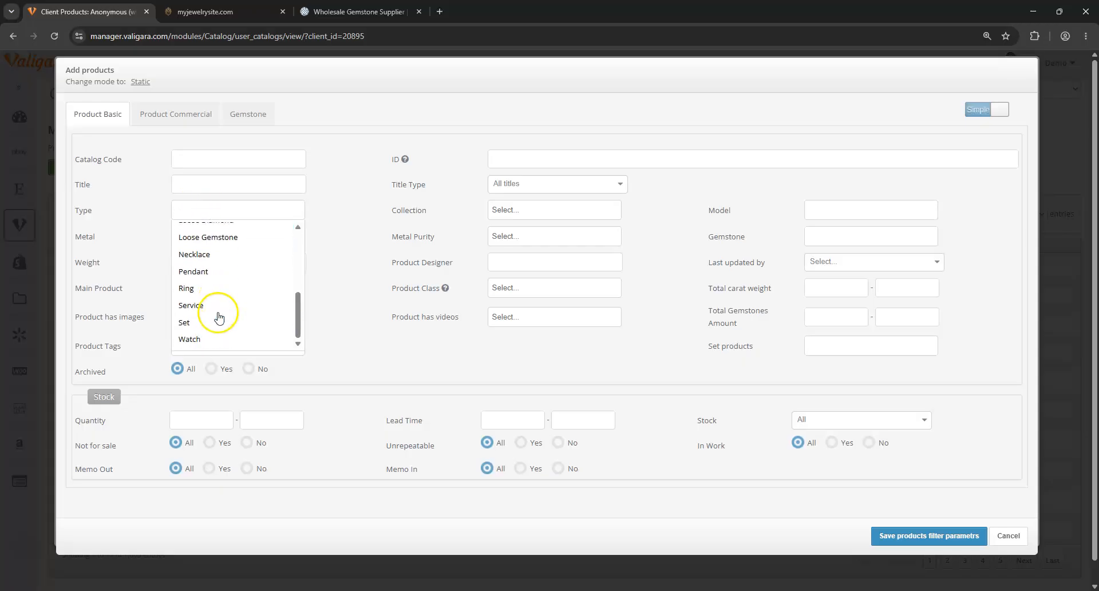
pyautogui.click(206, 286)
pyautogui.click(219, 203)
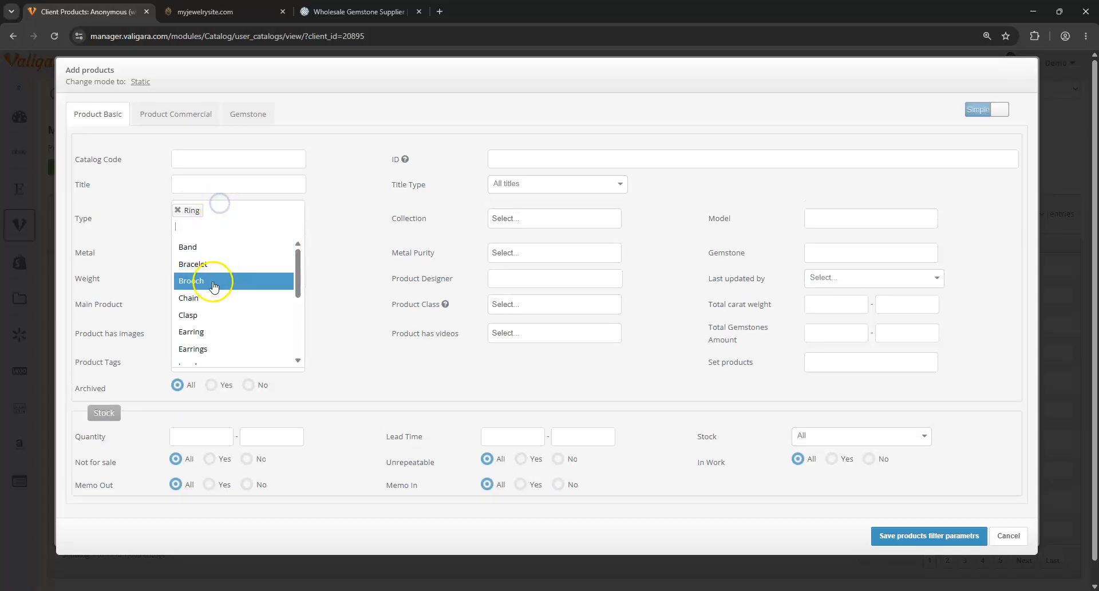
pyautogui.click(209, 347)
pyautogui.click(228, 232)
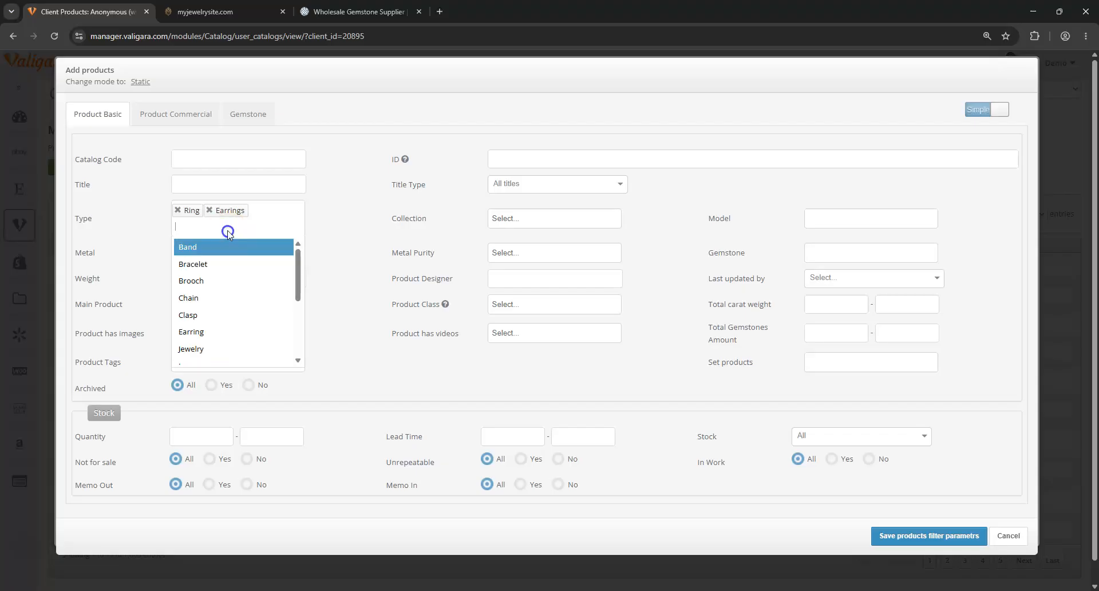
pyautogui.click(216, 264)
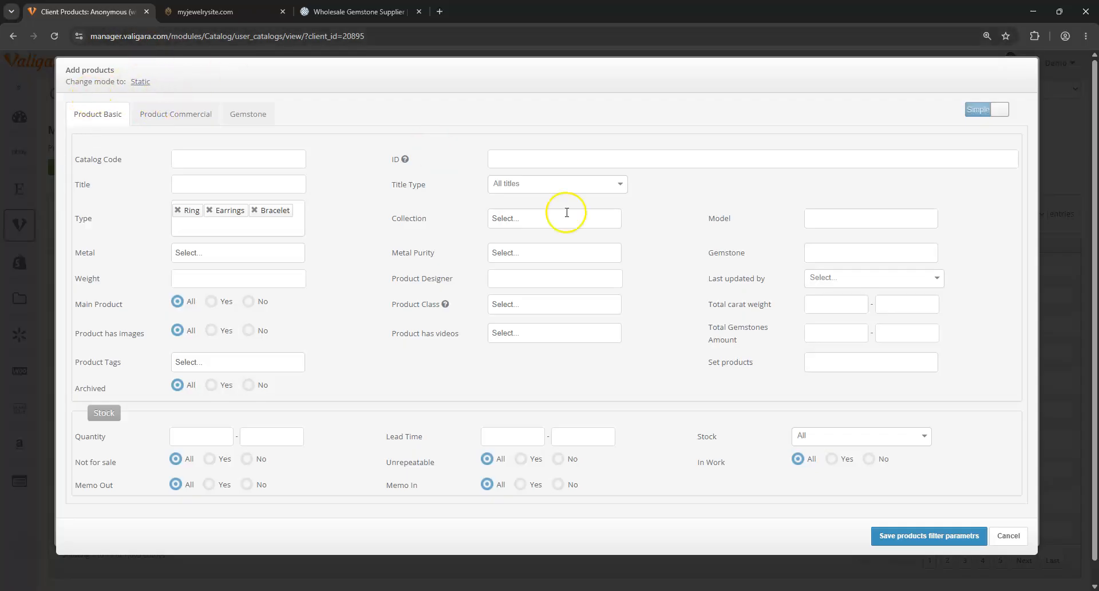
pyautogui.click(1021, 537)
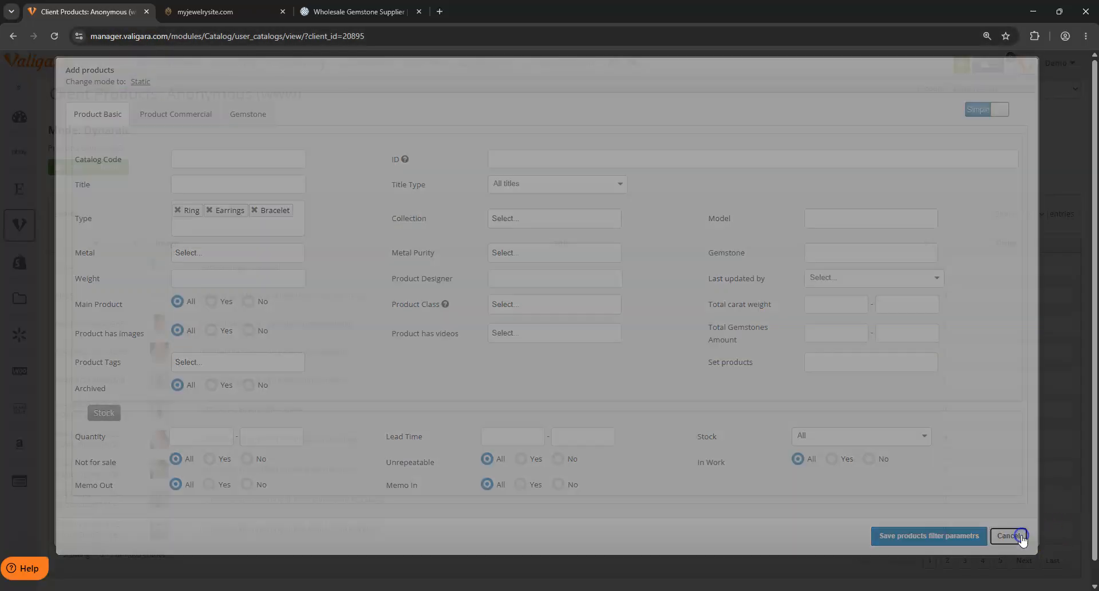
pyautogui.moveTo(18, 223)
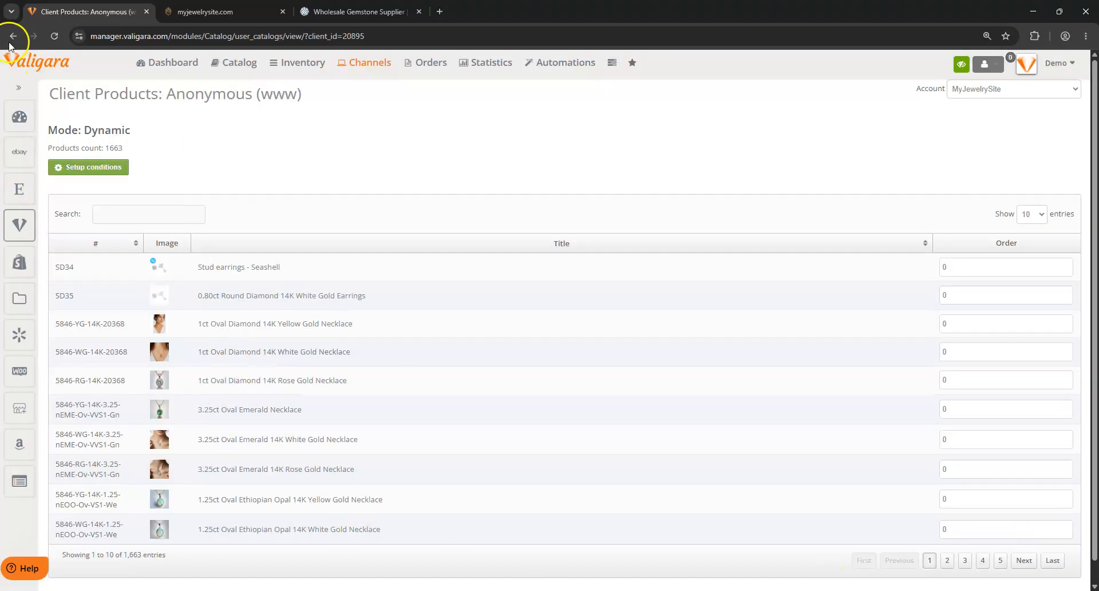
pyautogui.moveTo(19, 152)
pyautogui.click(108, 270)
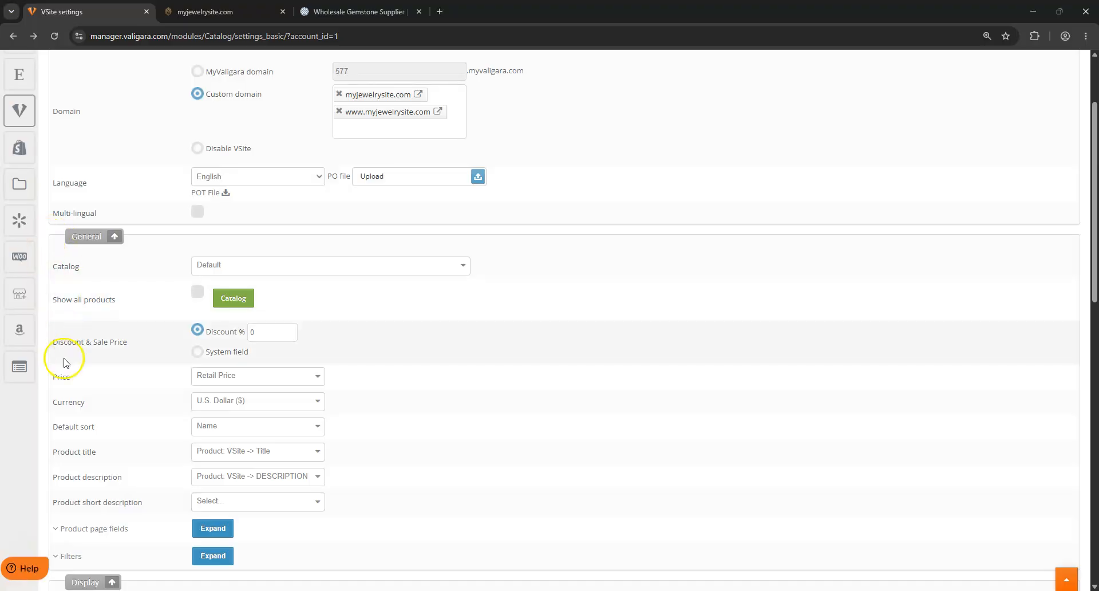
# Review which price fields can be used as the VSite product price
pyautogui.doubleClick(60, 377)
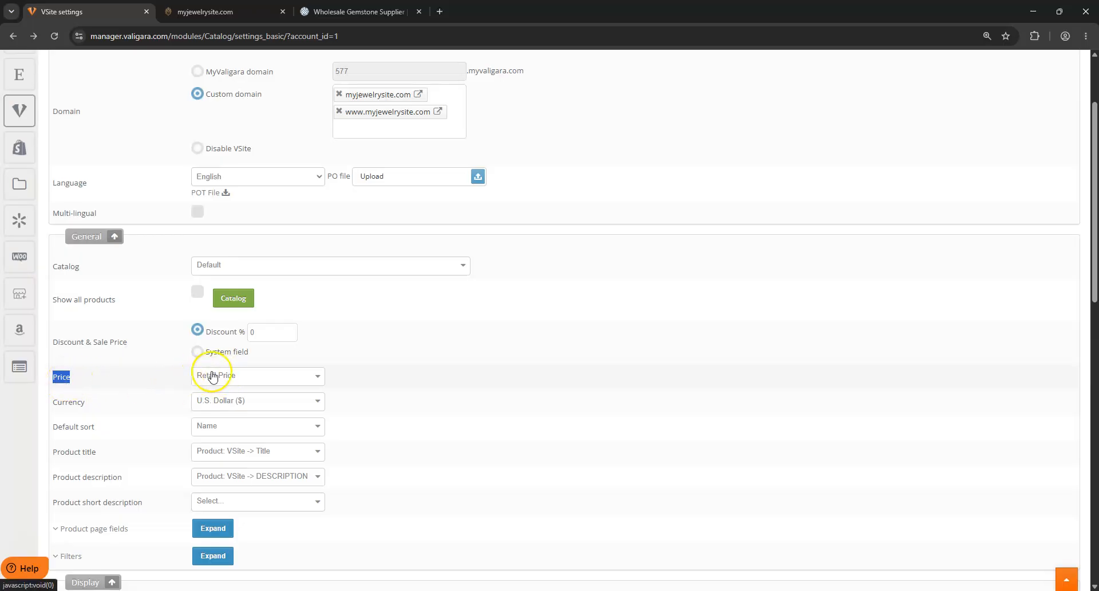
pyautogui.moveTo(55, 342); pyautogui.dragTo(142, 343)
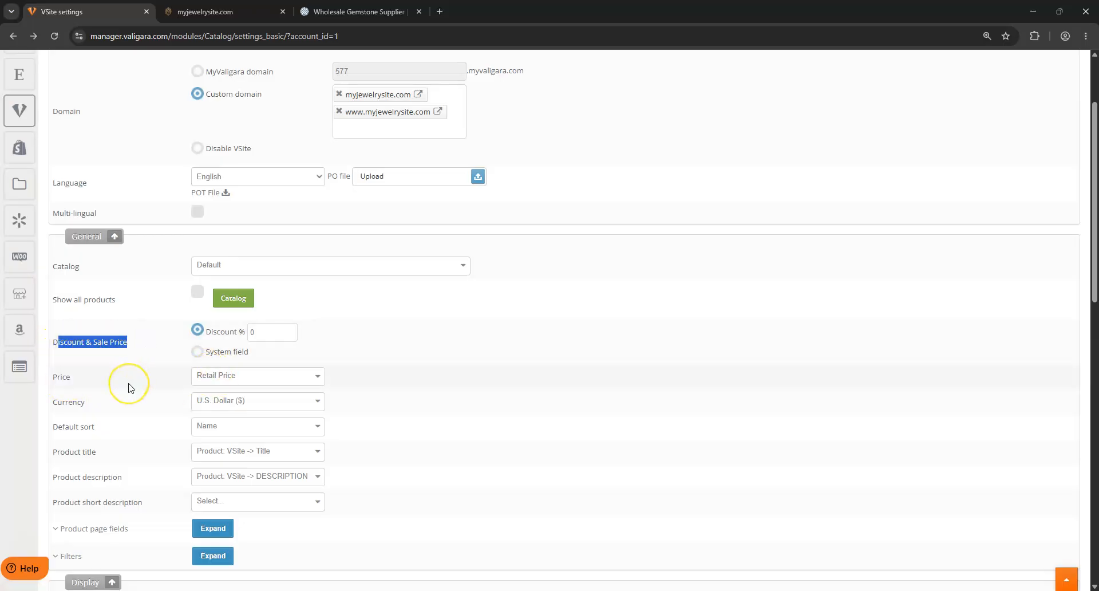
pyautogui.click(131, 387)
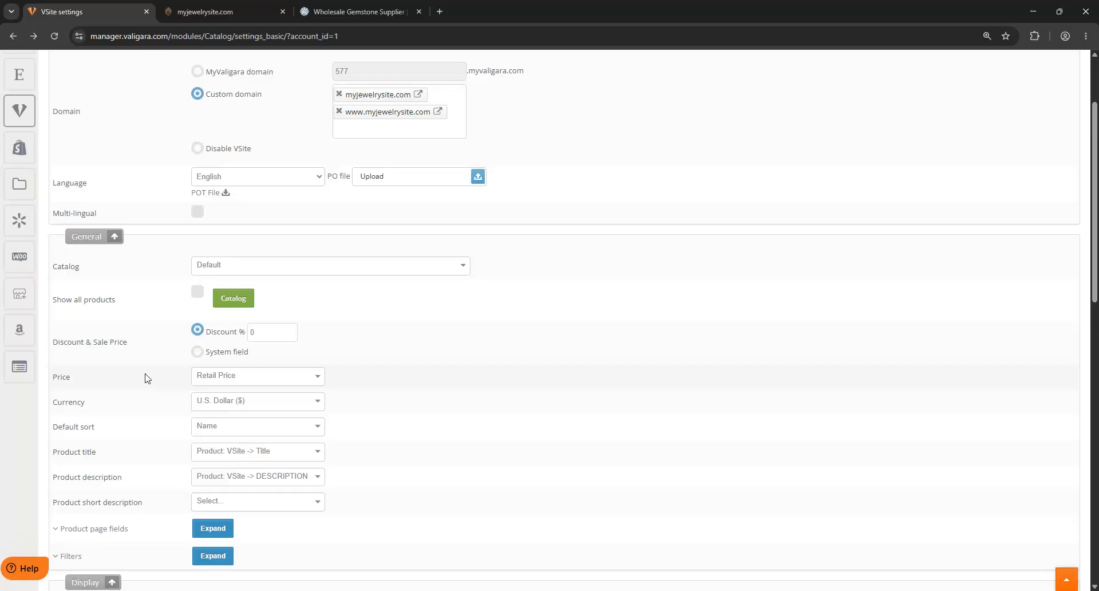
pyautogui.click(215, 378)
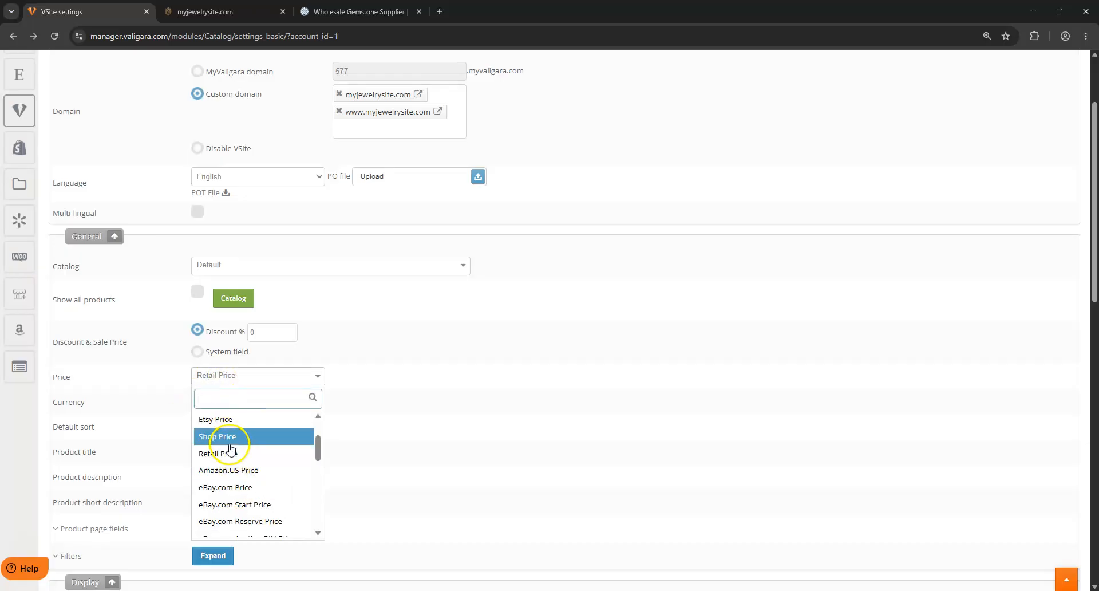
pyautogui.scroll(2, 232, 452)
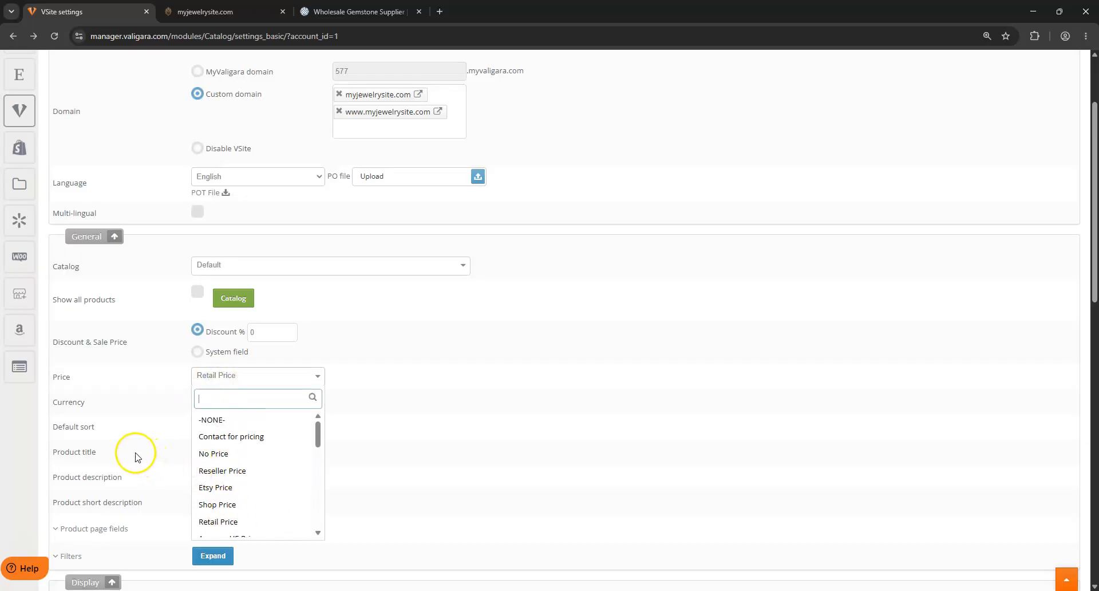
pyautogui.click(214, 439)
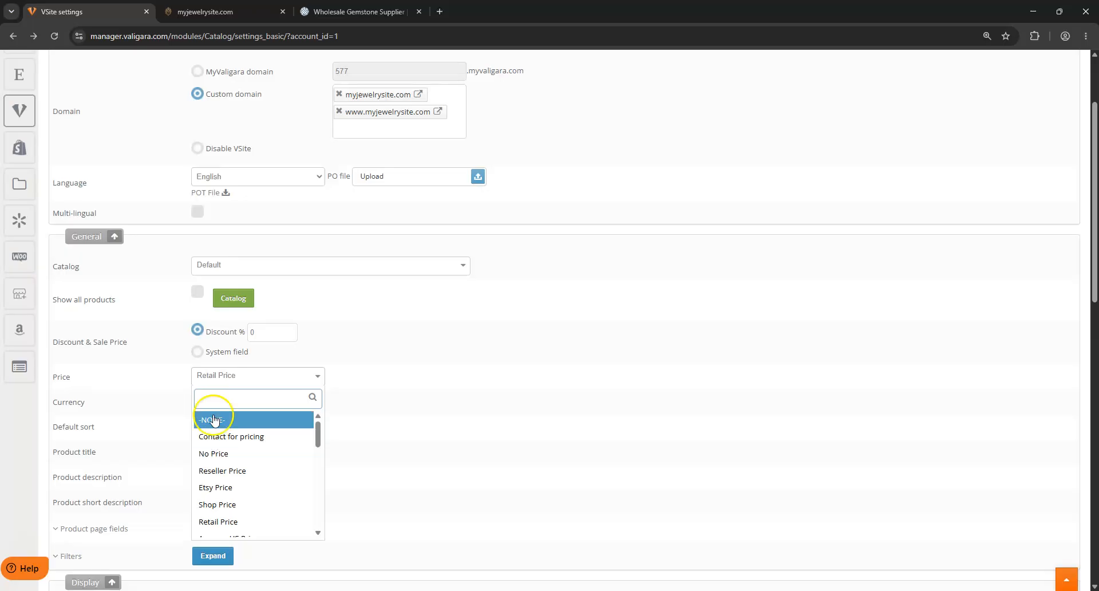
pyautogui.click(136, 391)
# Switch Discount & Sale Price from a percentage to System field, and check the price fields it offers
pyautogui.moveTo(74, 347); pyautogui.dragTo(152, 341)
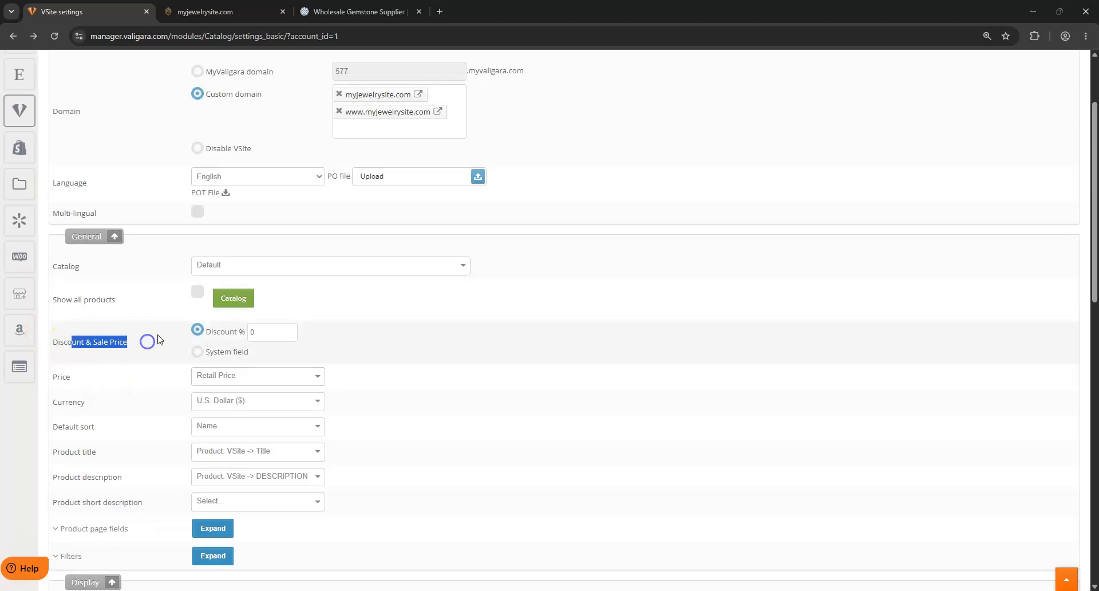
pyautogui.click(265, 332)
pyautogui.doubleClick(252, 331)
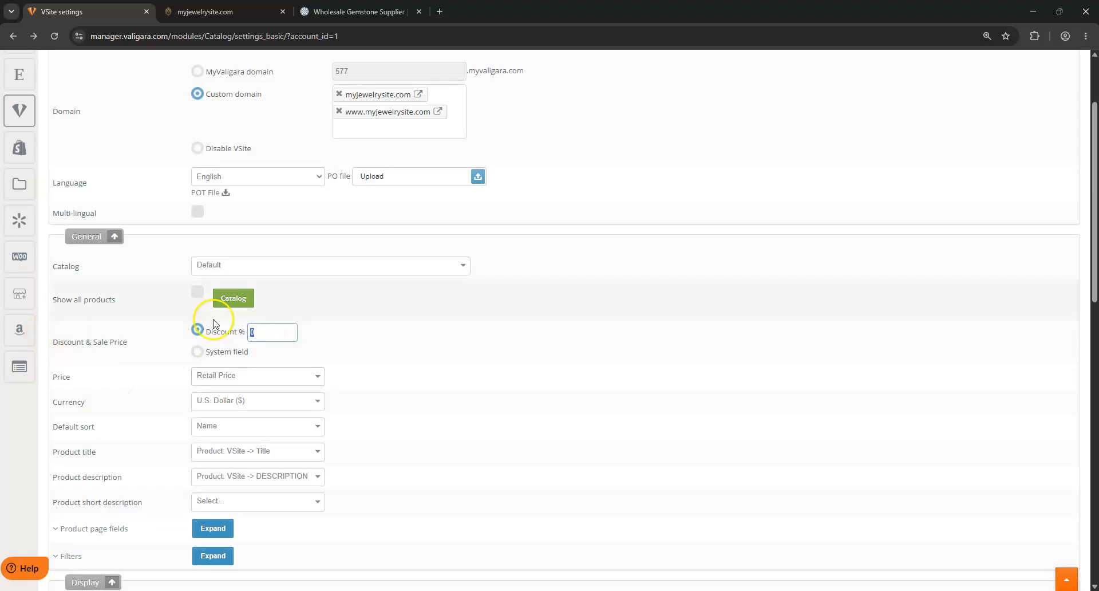
pyautogui.click(197, 351)
pyautogui.click(289, 349)
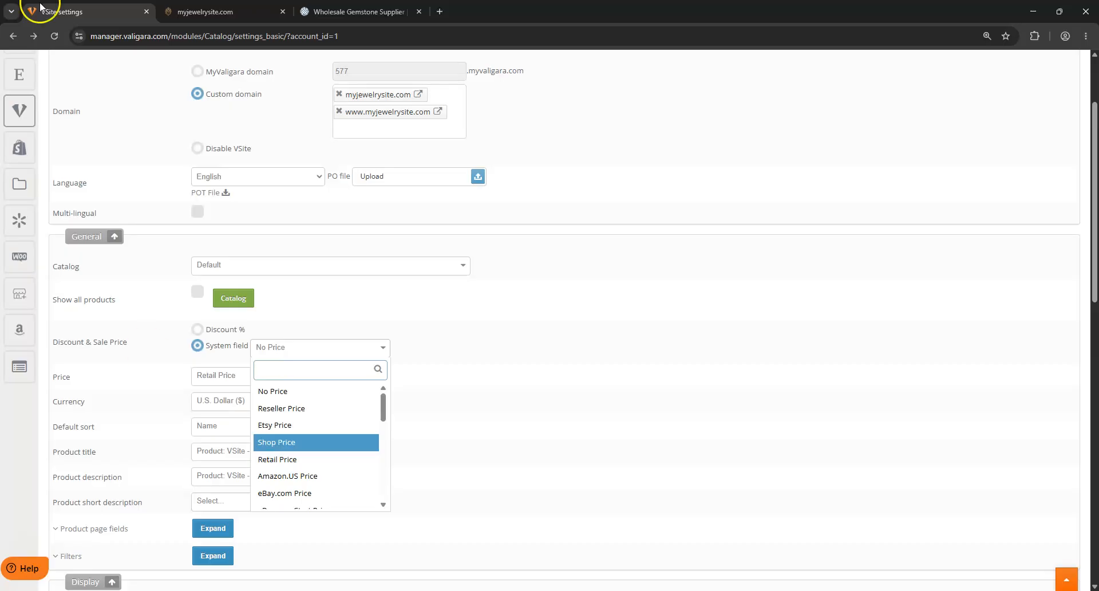
pyautogui.click(150, 429)
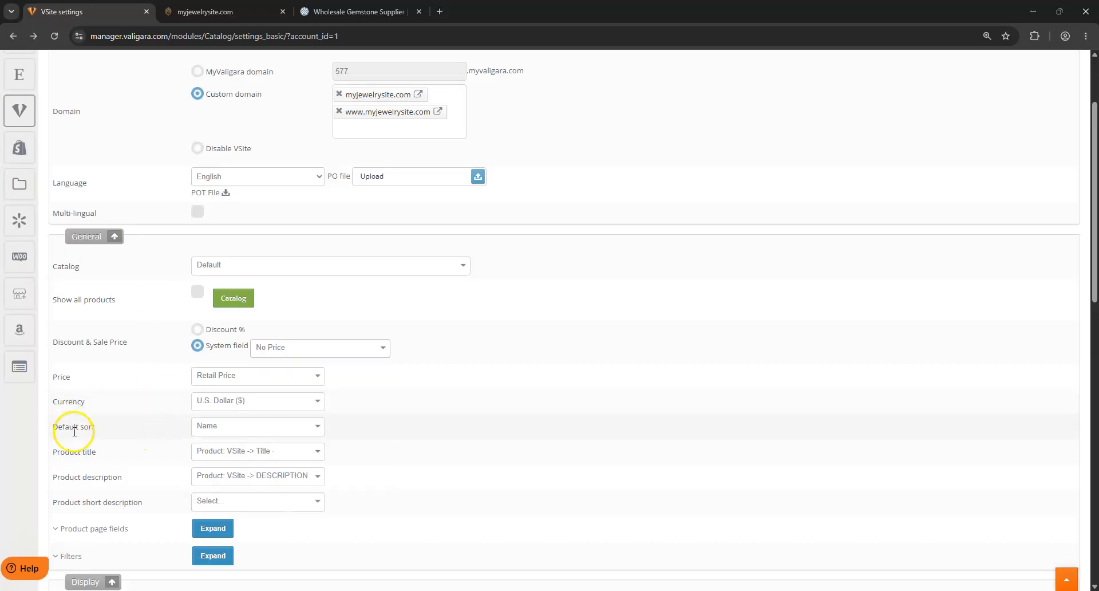
# Review the Default sort options and the product title and short description settings of the VSite
pyautogui.click(223, 427)
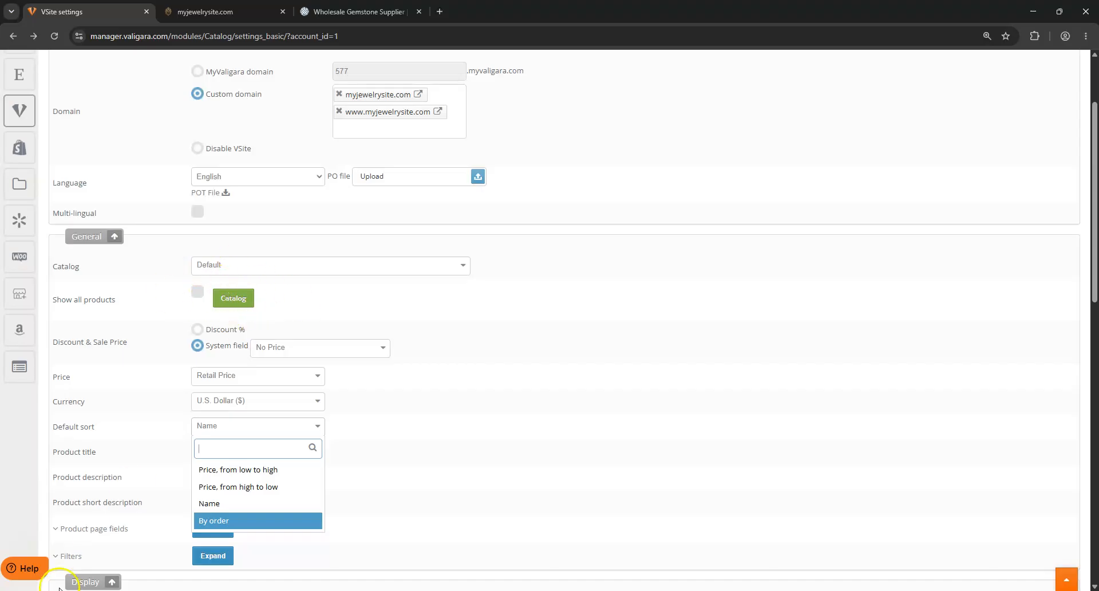
pyautogui.click(100, 462)
pyautogui.scroll(-2, 100, 466)
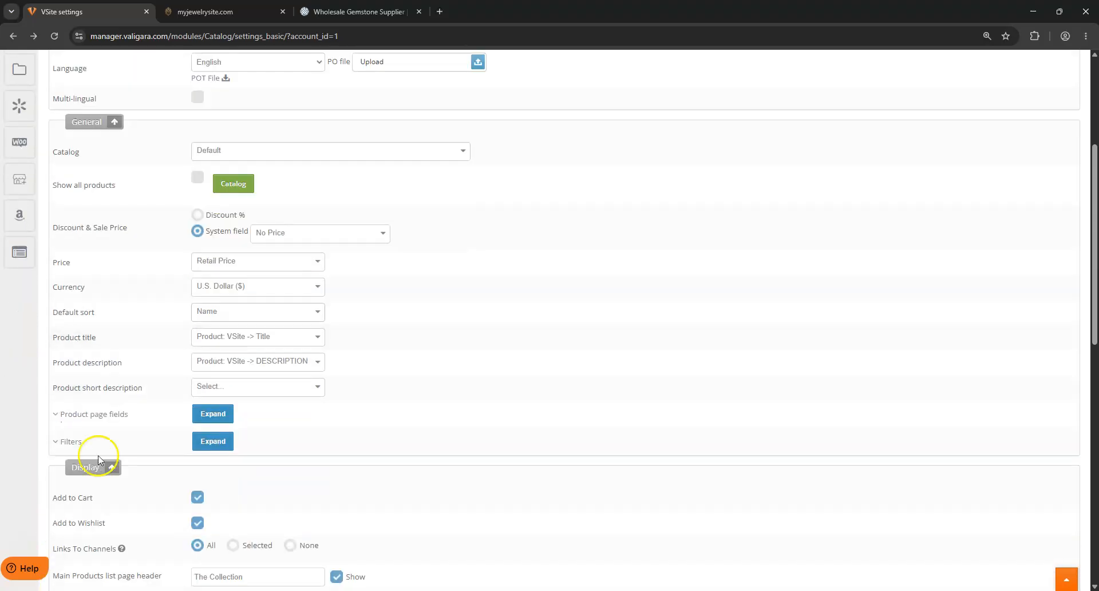
pyautogui.moveTo(57, 336); pyautogui.dragTo(107, 333)
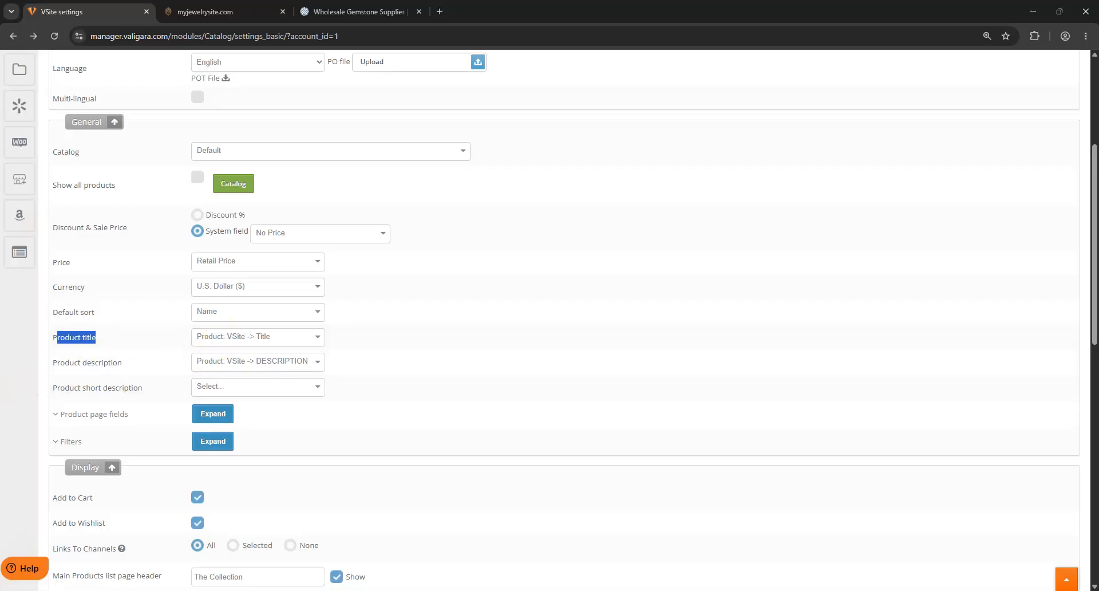
pyautogui.moveTo(65, 388); pyautogui.dragTo(152, 385)
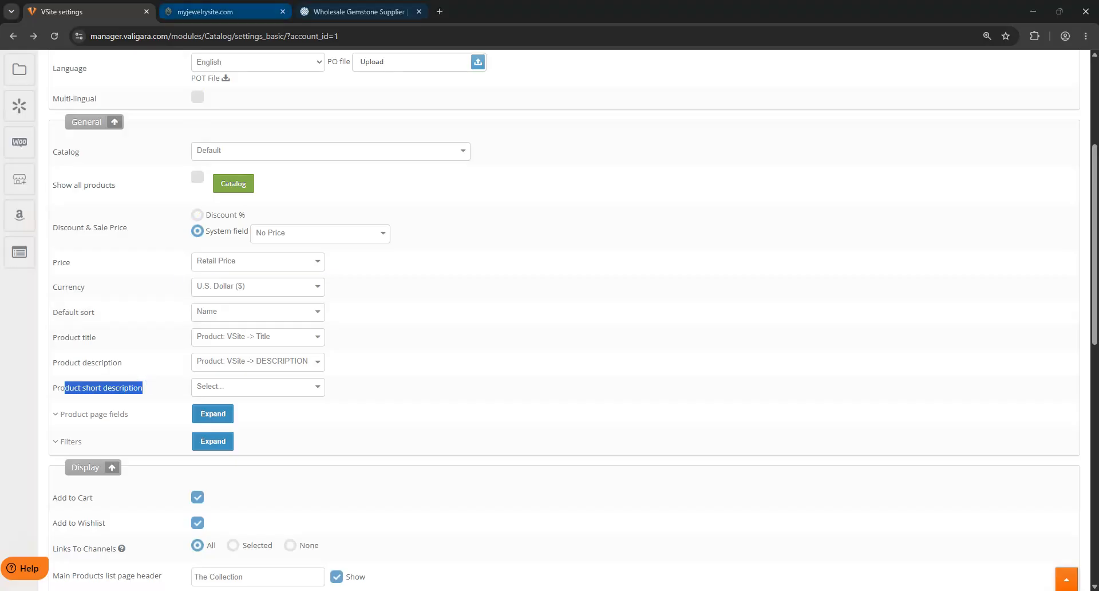
# Switch to the My Stones site, open the 3ct Princess Pink diamond's product page and examine its title
pyautogui.click(355, 12)
pyautogui.scroll(-8, 553, 426)
pyautogui.scroll(-6, 554, 427)
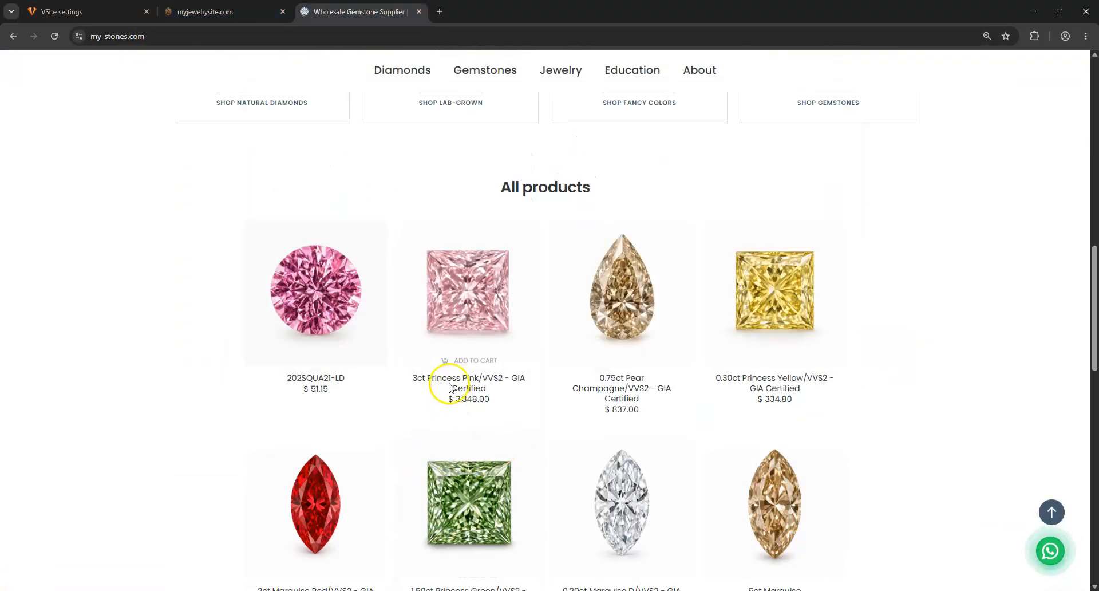
pyautogui.click(450, 381)
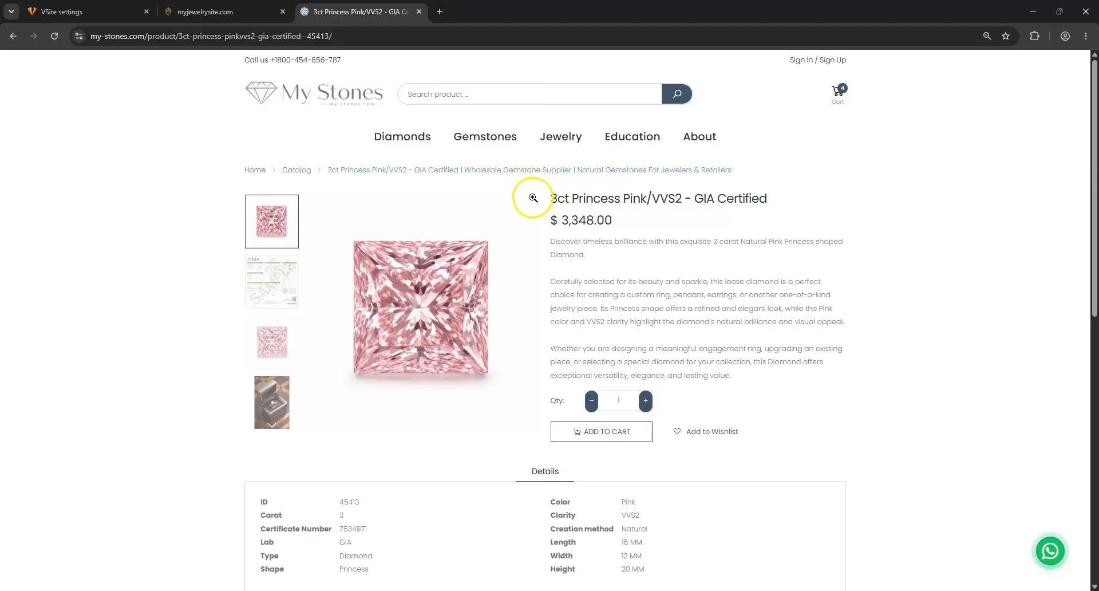
pyautogui.moveTo(553, 196); pyautogui.dragTo(772, 196)
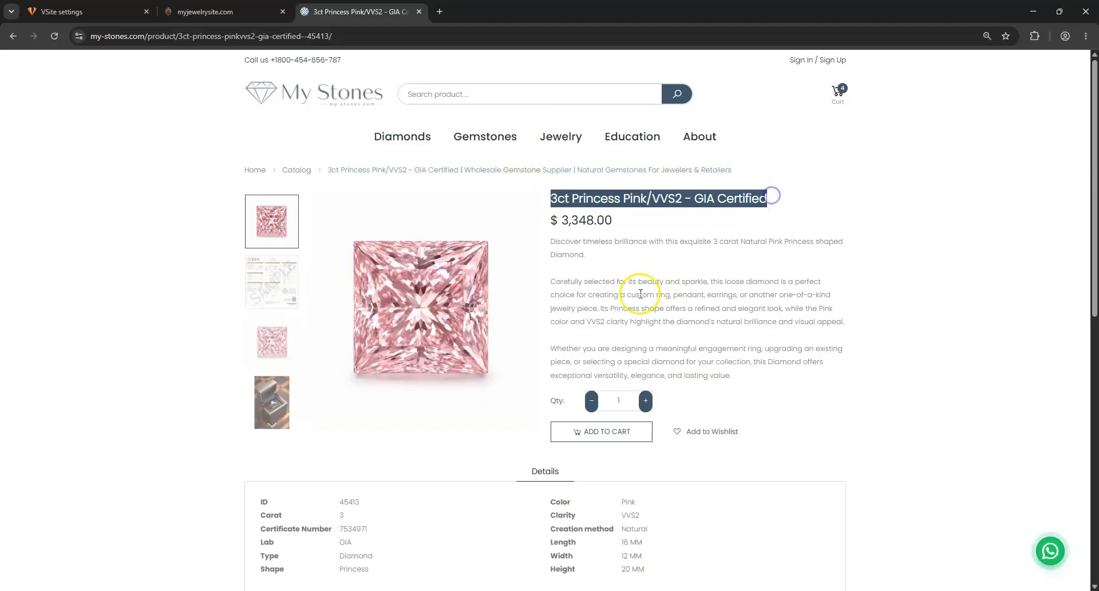
# Check the Product short description setting in the VSite settings against the short description on the diamond's product page
pyautogui.click(86, 12)
pyautogui.moveTo(142, 387); pyautogui.dragTo(69, 394)
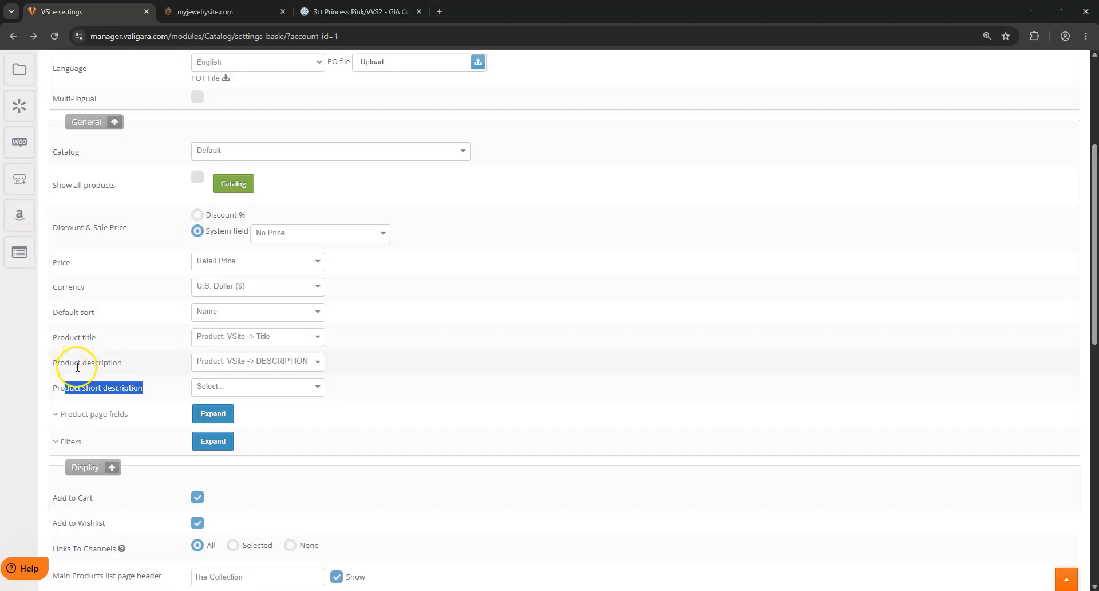
pyautogui.click(355, 11)
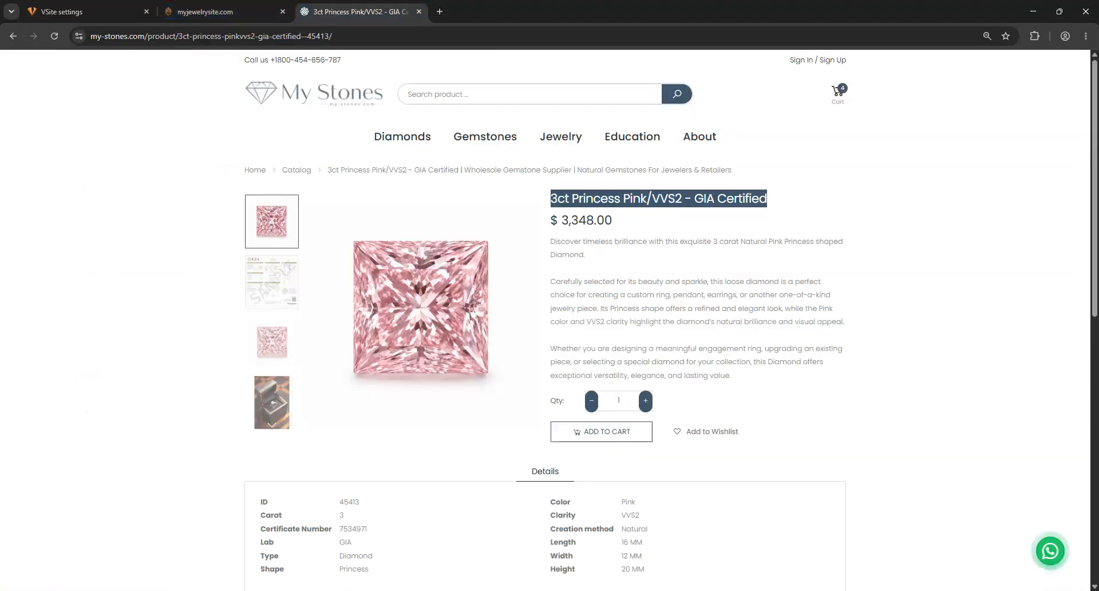
pyautogui.moveTo(424, 136)
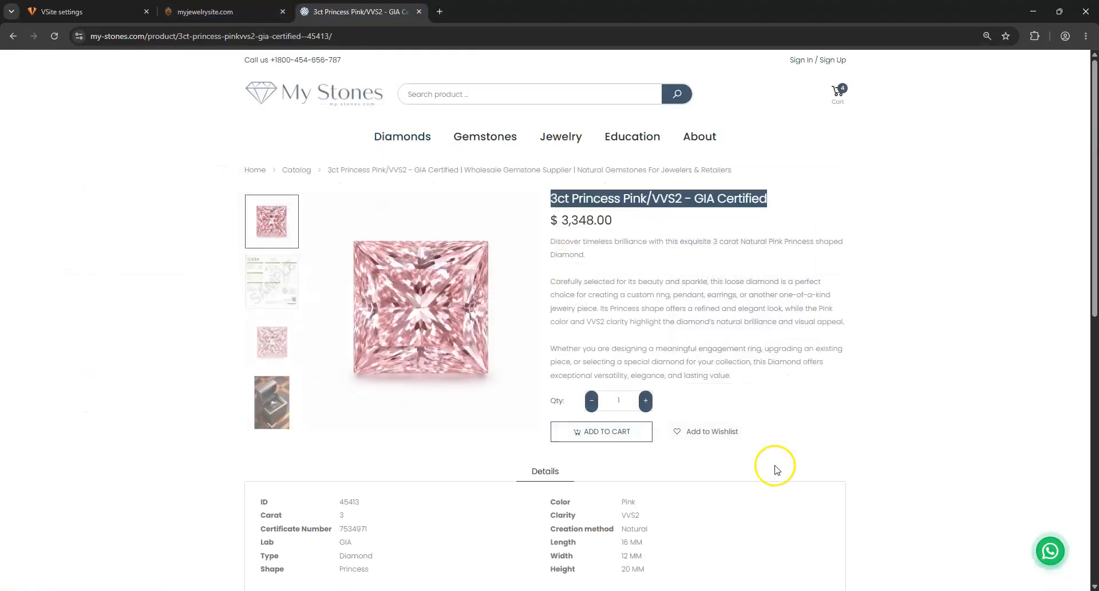
pyautogui.moveTo(555, 241); pyautogui.dragTo(703, 391)
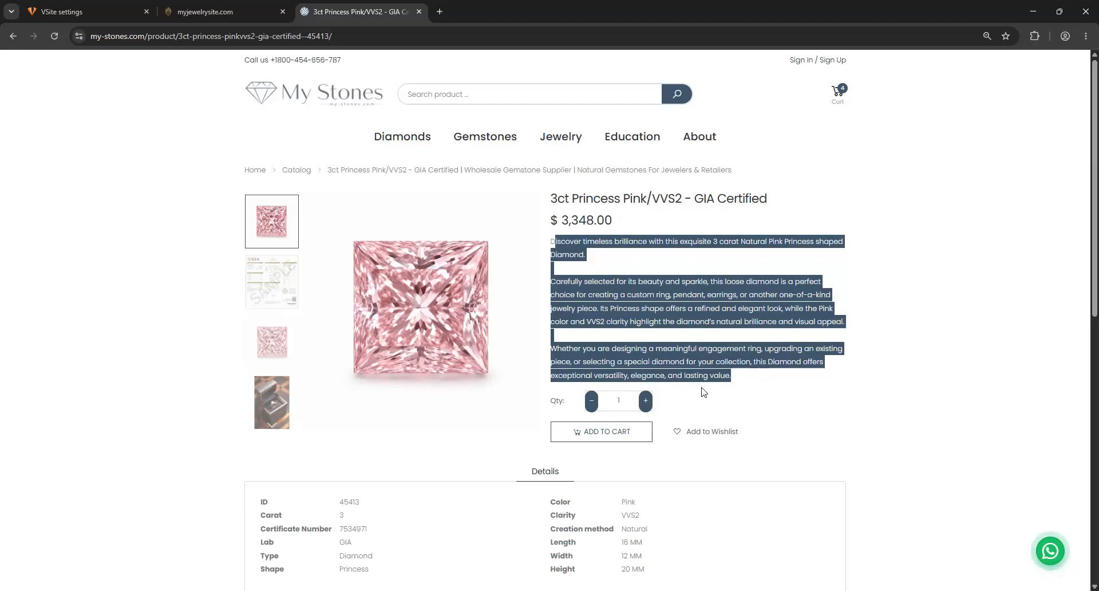
# Examine the Details table and the full description beneath it on the diamond's product page
pyautogui.scroll(-5, 703, 392)
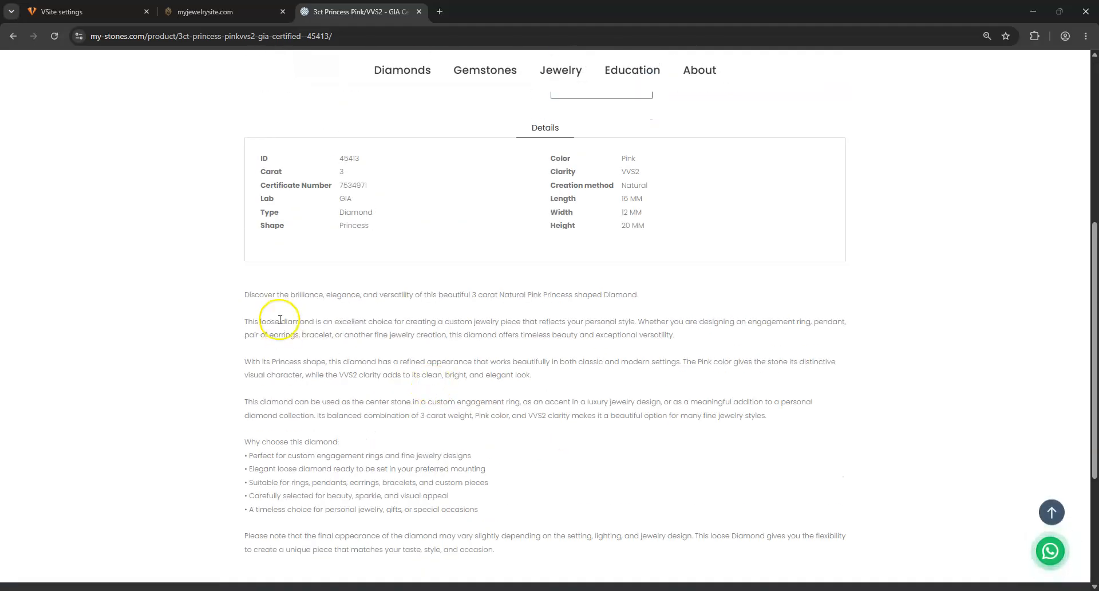
pyautogui.moveTo(247, 291); pyautogui.dragTo(493, 481)
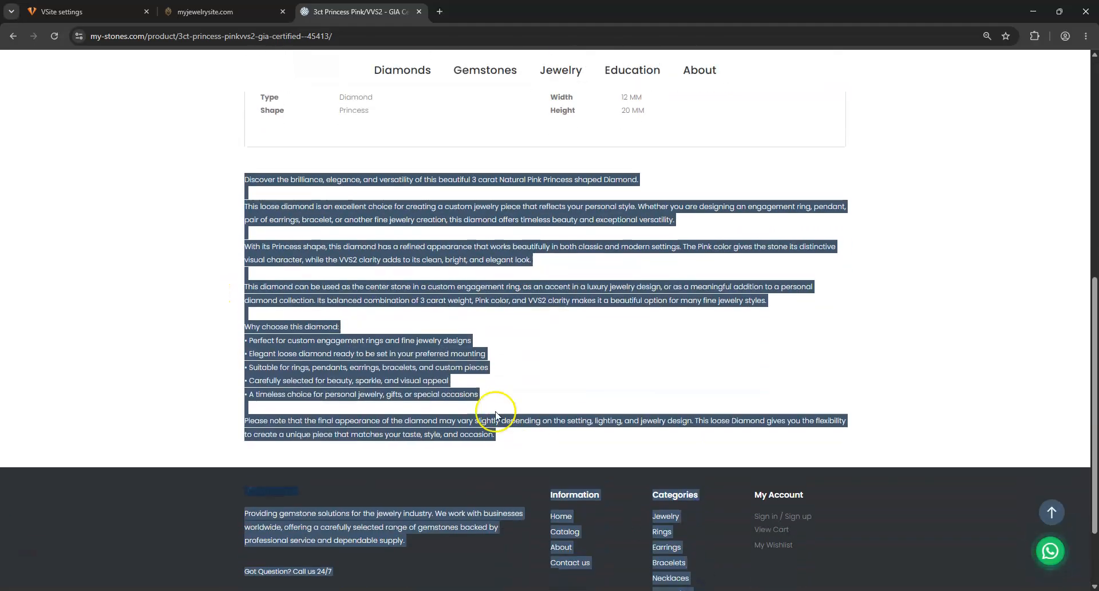
pyautogui.scroll(4, 335, 283)
pyautogui.moveTo(261, 260); pyautogui.dragTo(760, 350)
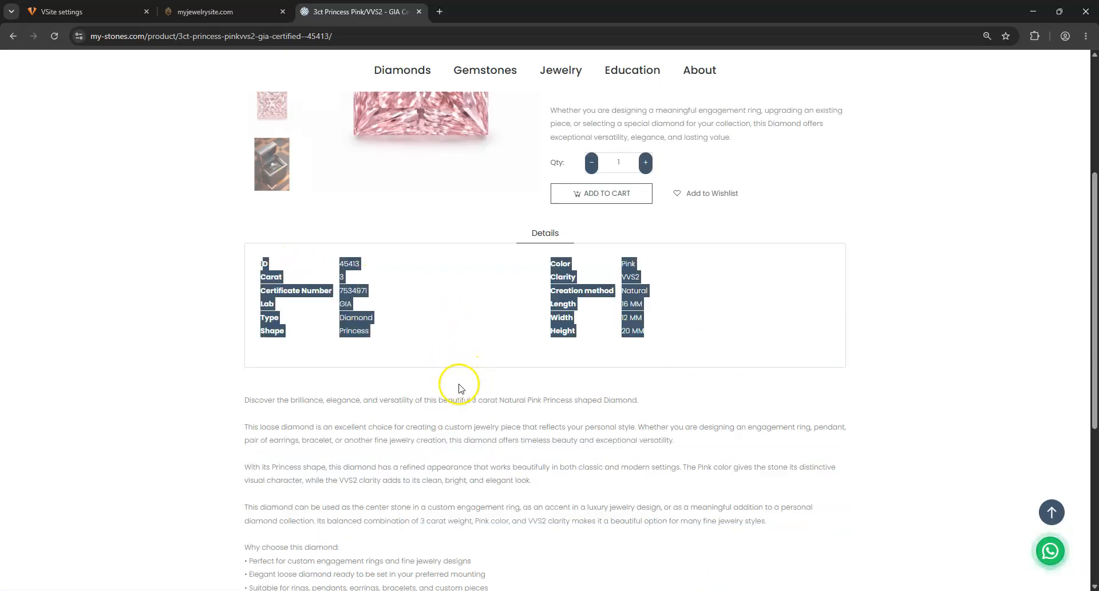
pyautogui.click(367, 397)
pyautogui.moveTo(226, 405); pyautogui.dragTo(545, 538)
pyautogui.scroll(-2, 468, 486)
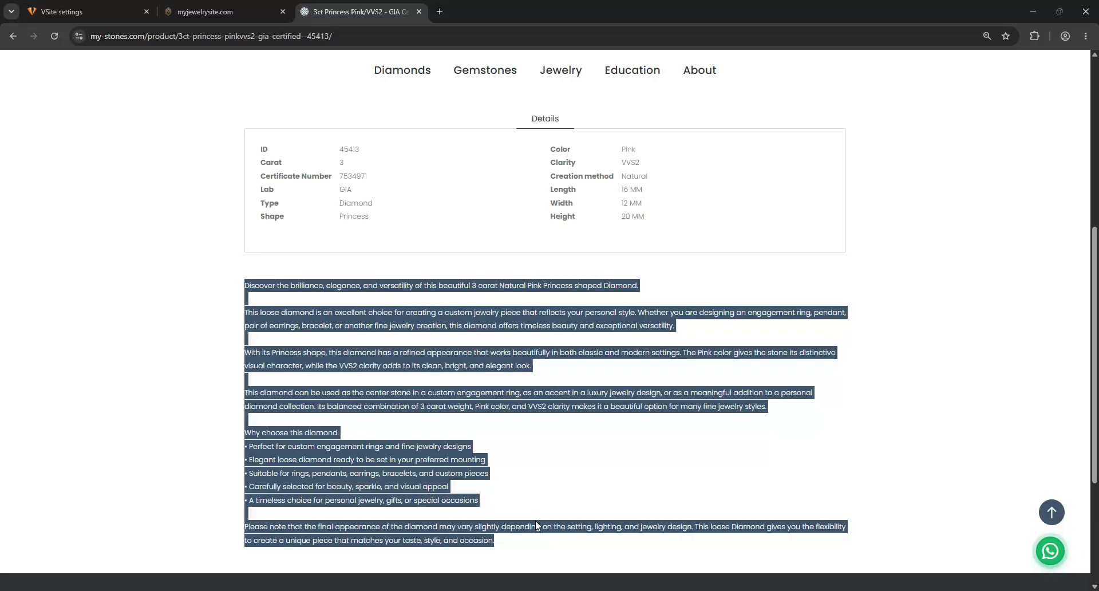
# Compare the diamond's short description under the price with the full description below the Details table
pyautogui.scroll(6, 536, 525)
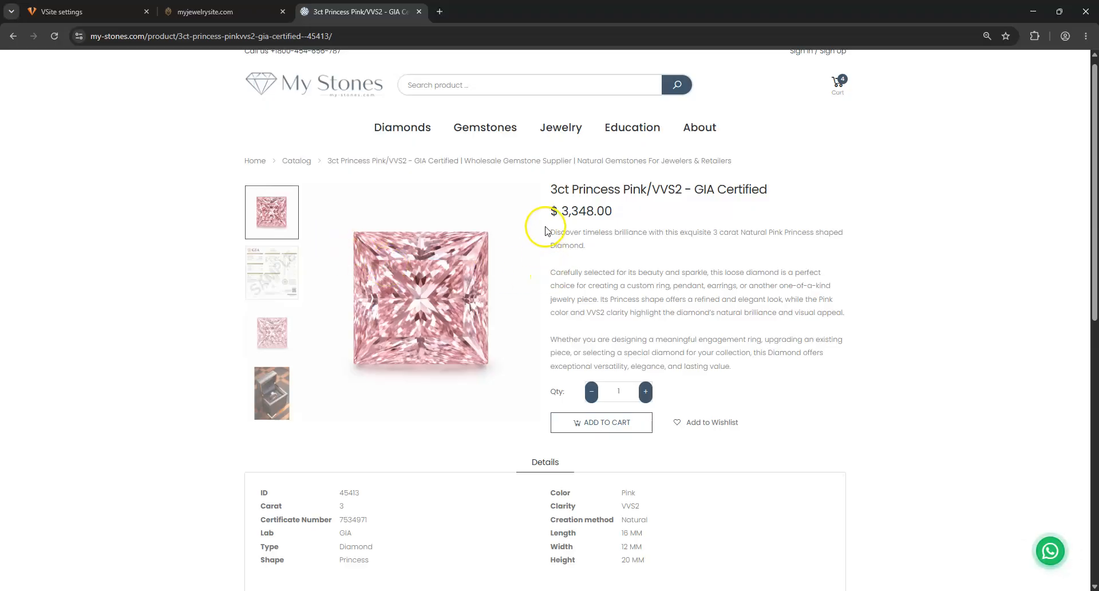
pyautogui.moveTo(553, 231); pyautogui.dragTo(775, 360)
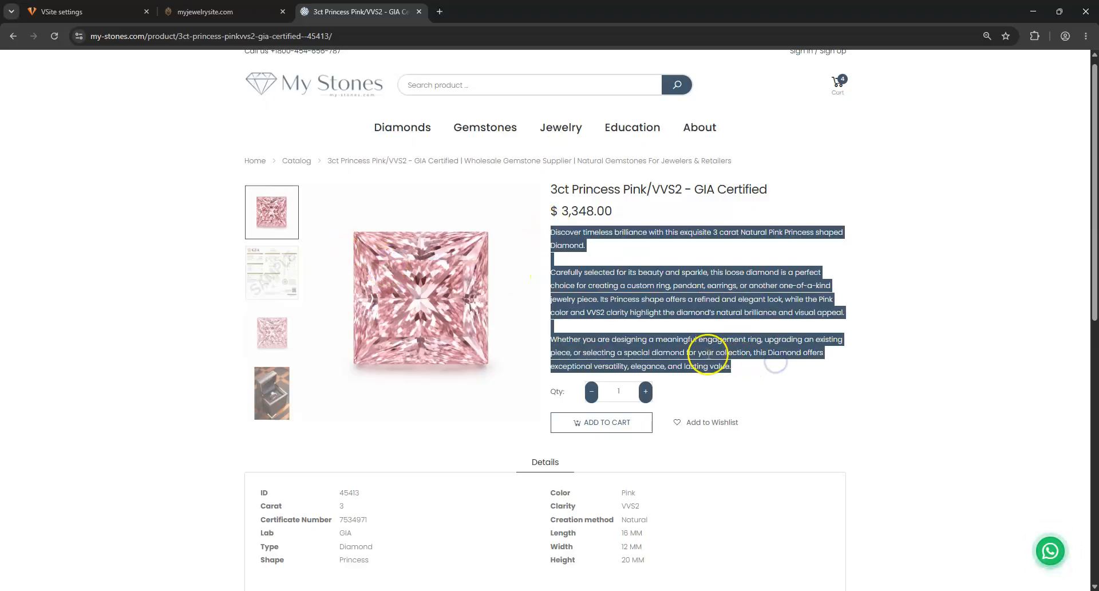
pyautogui.scroll(-2, 487, 303)
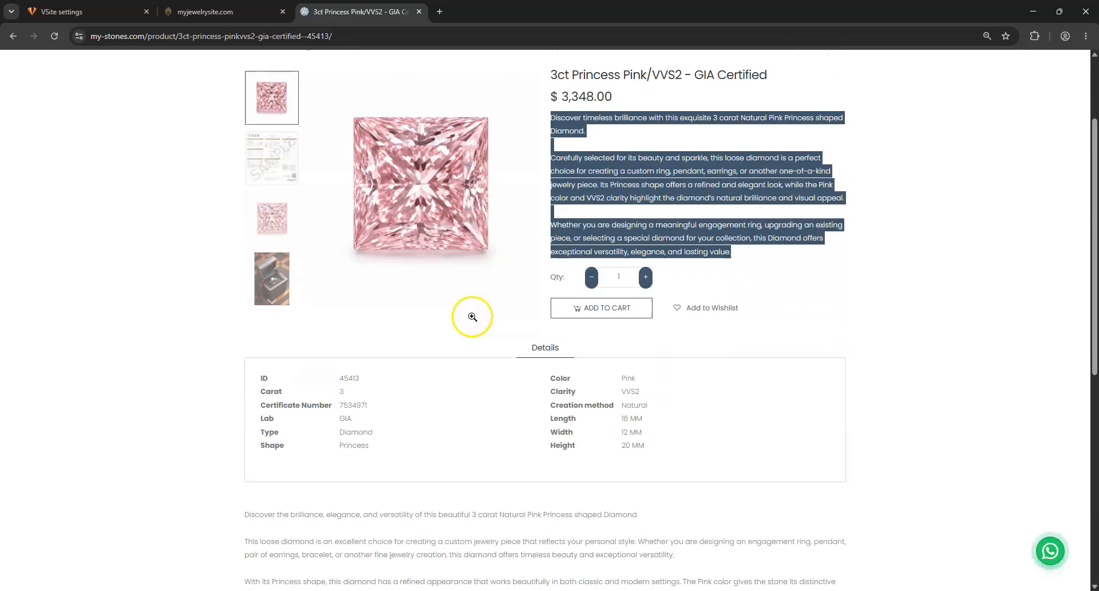
pyautogui.scroll(-2, 344, 415)
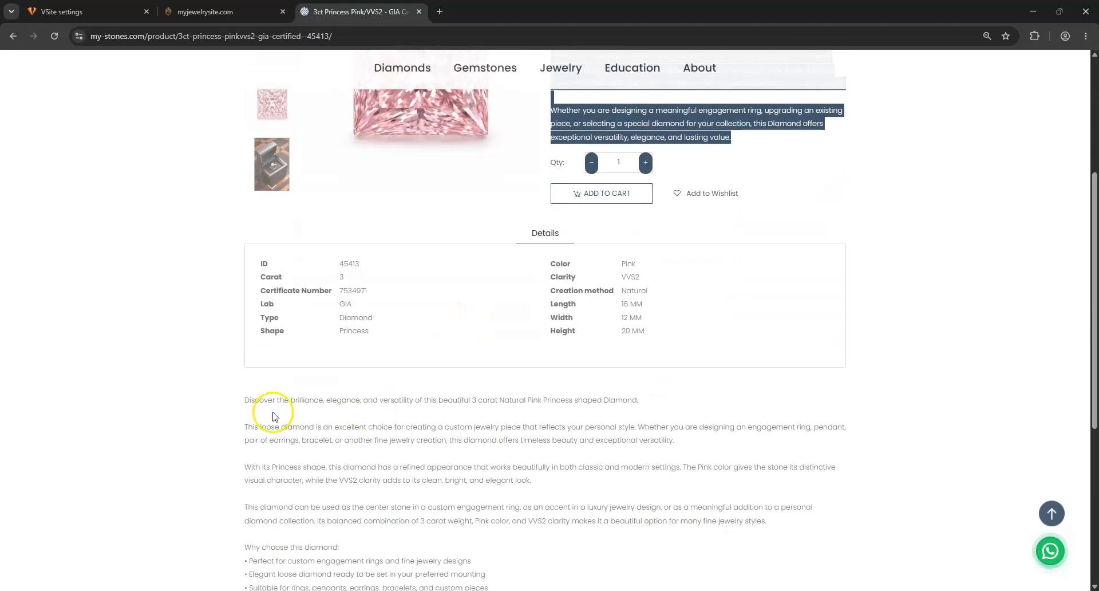
pyautogui.moveTo(241, 397); pyautogui.dragTo(350, 507)
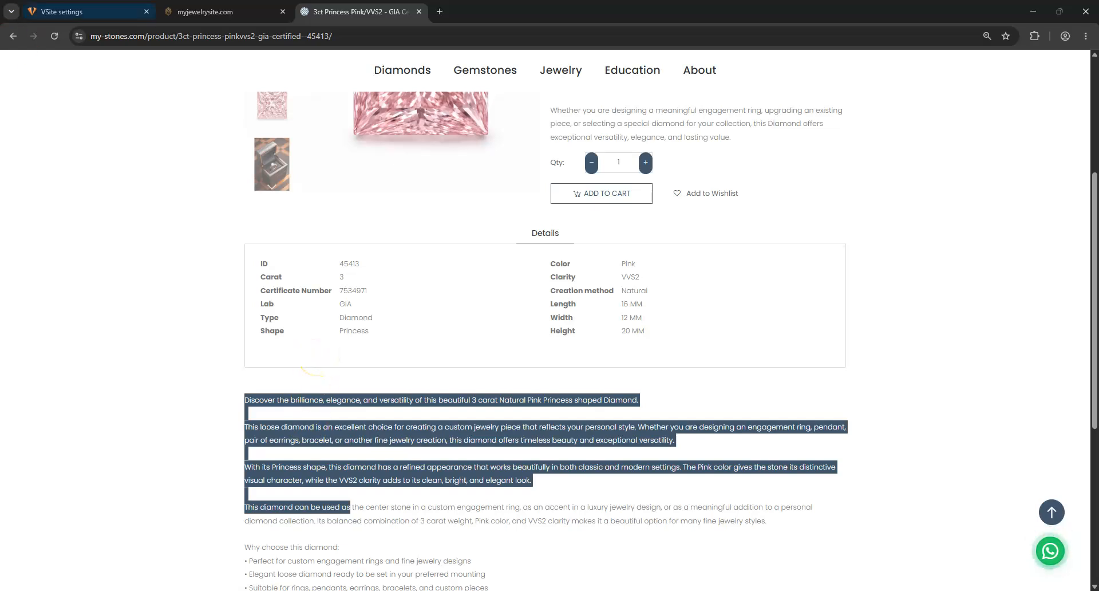
# Expand Product page fields in the VSite settings and compare the fields and their labels with the diamond's Details table
pyautogui.click(105, 10)
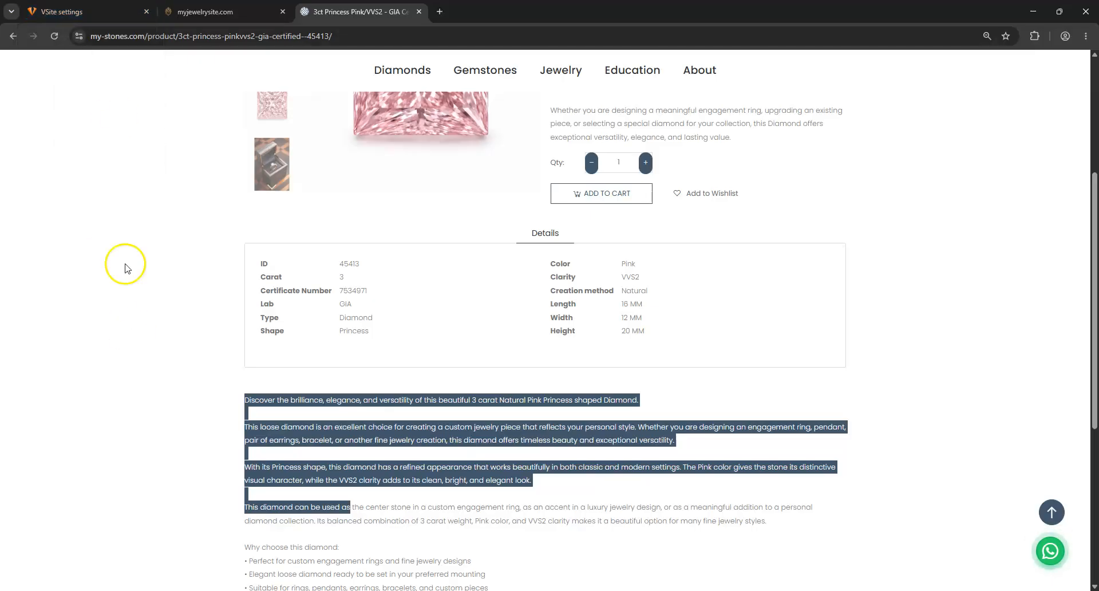
pyautogui.scroll(-2, 196, 411)
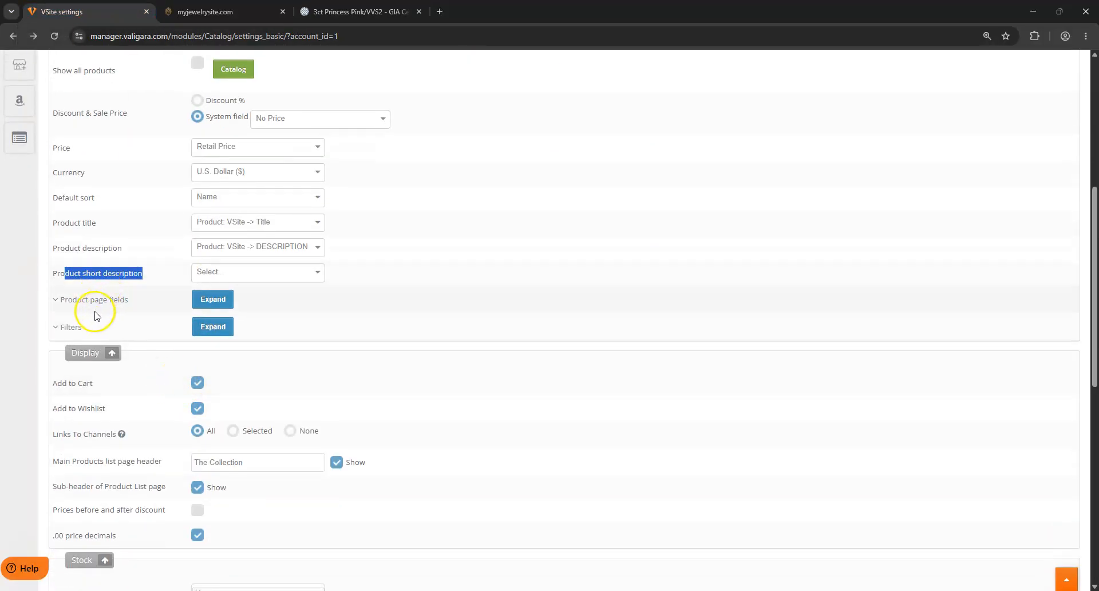
pyautogui.click(58, 300)
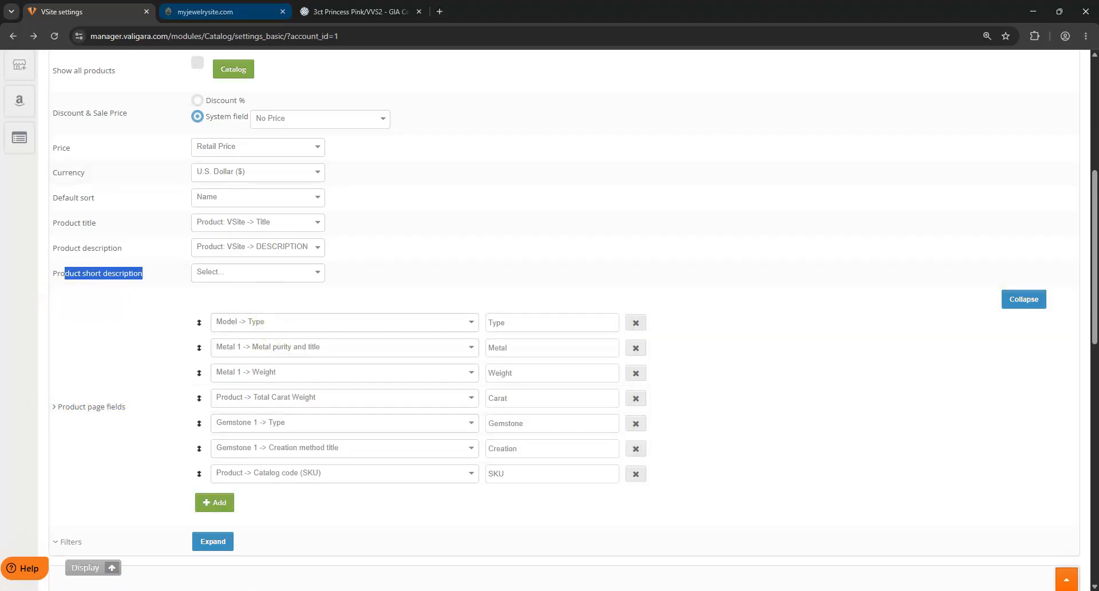
pyautogui.click(358, 12)
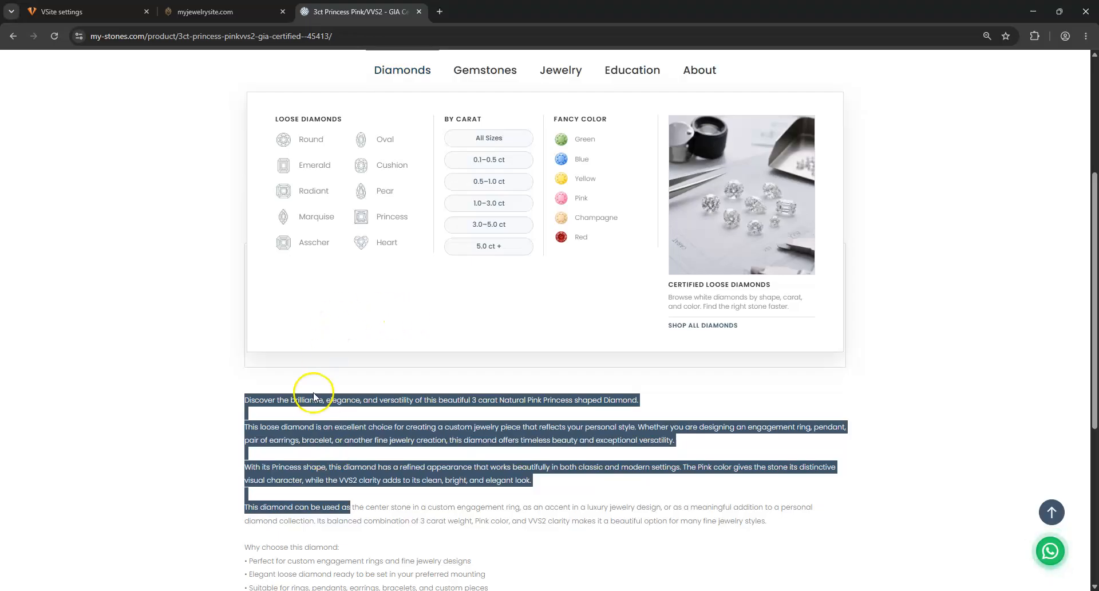
pyautogui.moveTo(261, 260); pyautogui.dragTo(716, 316)
pyautogui.click(104, 12)
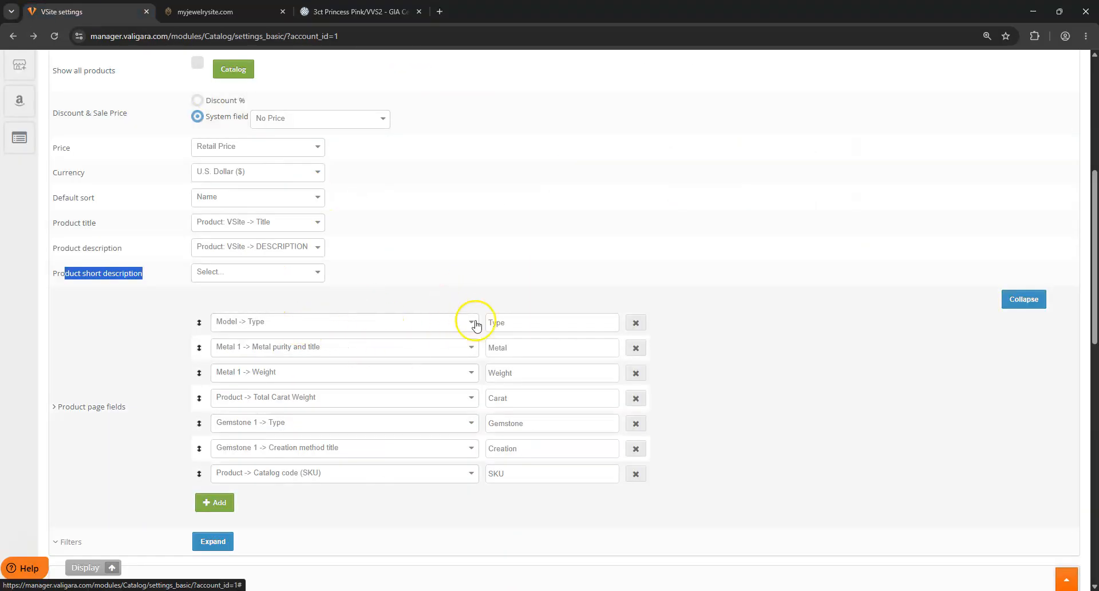
pyautogui.doubleClick(497, 323)
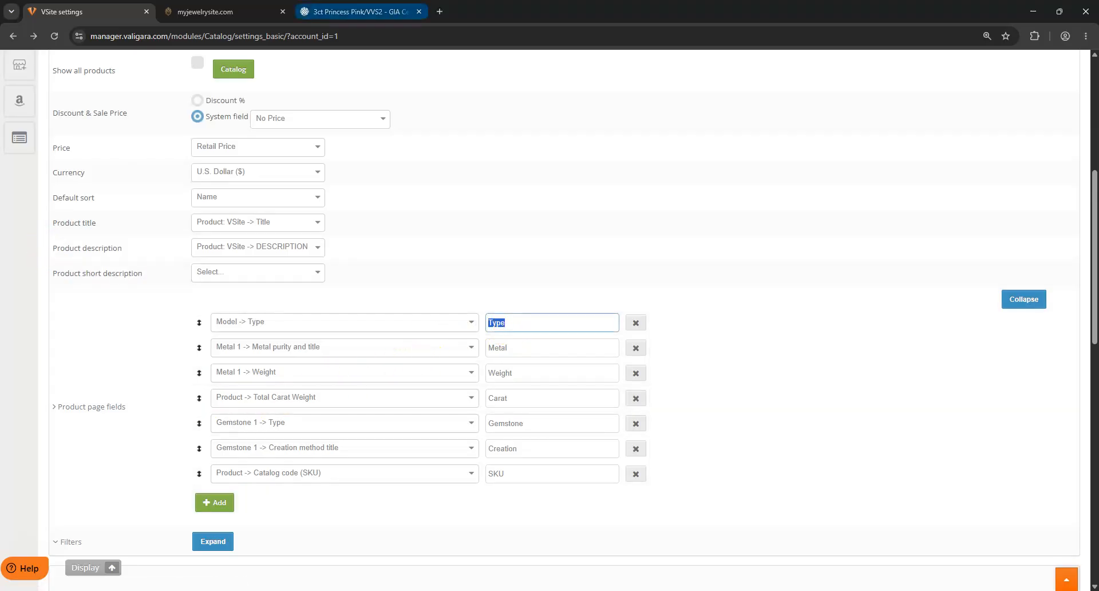
# Expand the Filters section of the VSite settings and review the filter titles, fields, sorting and types
pyautogui.scroll(-2, 326, 322)
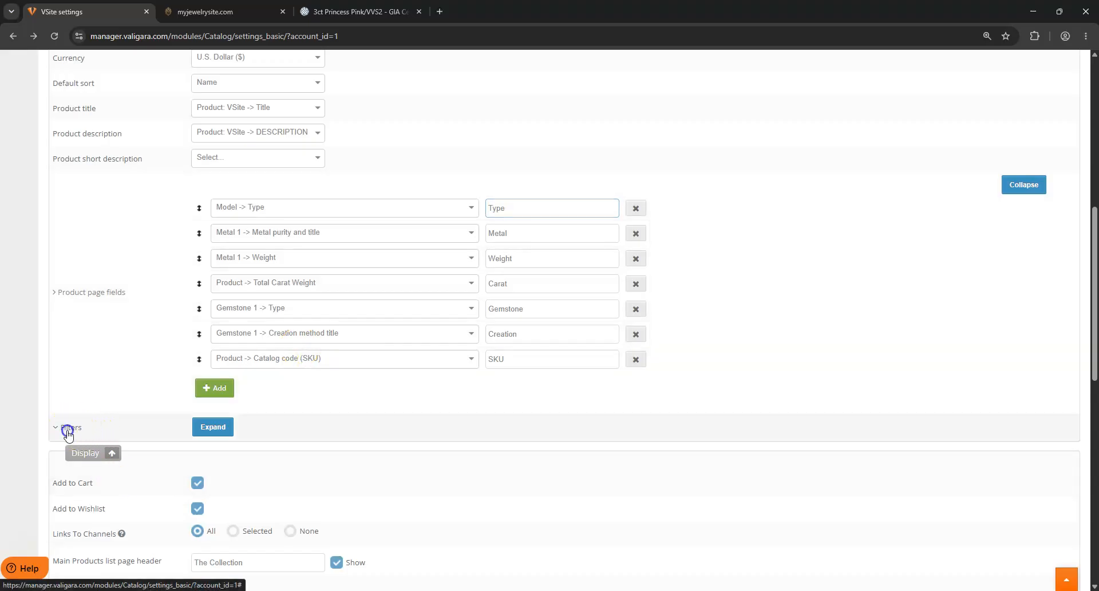
pyautogui.click(67, 428)
pyautogui.scroll(-4, 190, 288)
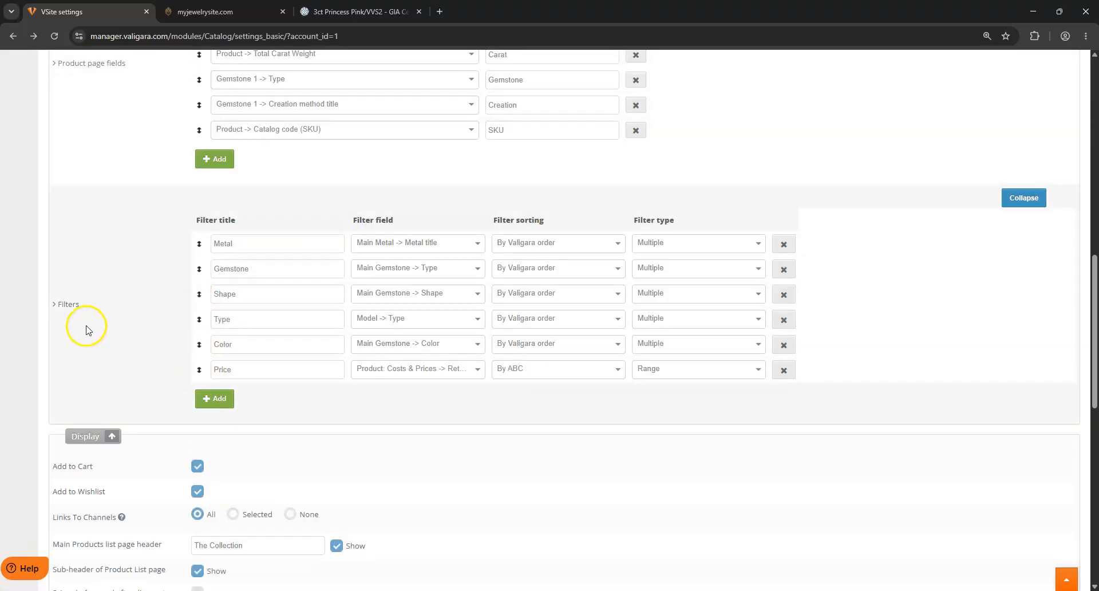
# Open the Earrings category on the My Stones site, check its filters and close the filter list
pyautogui.click(355, 12)
pyautogui.moveTo(552, 71)
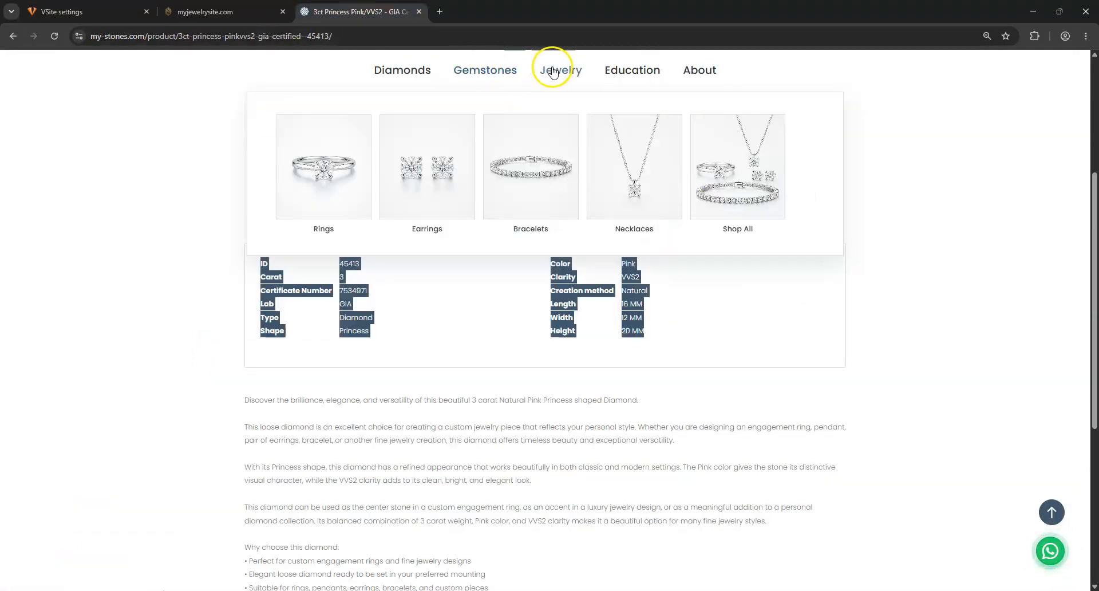
pyautogui.click(432, 227)
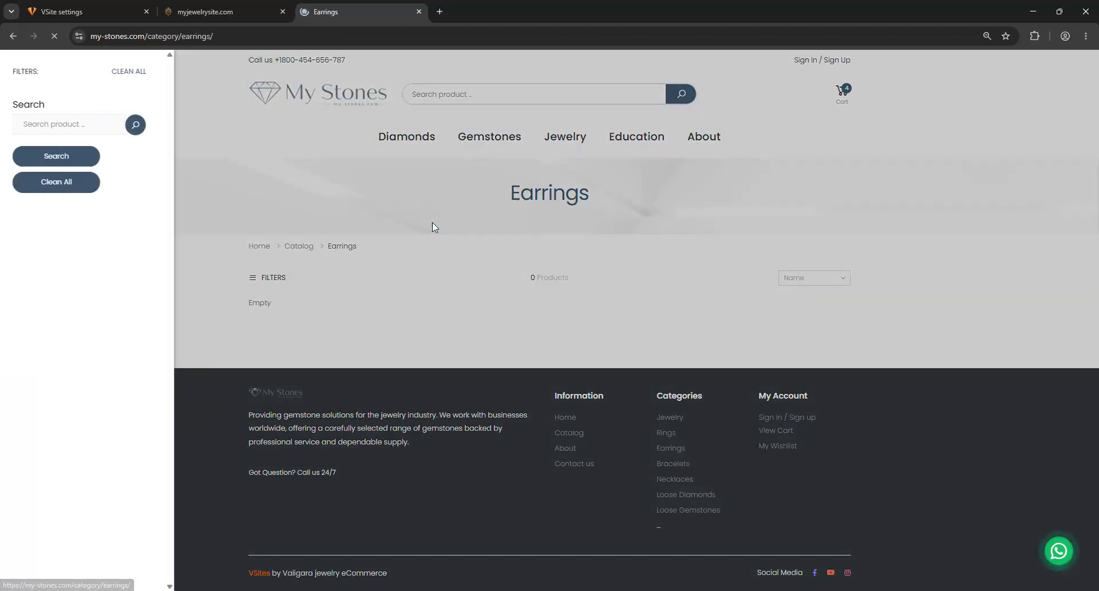
pyautogui.click(414, 229)
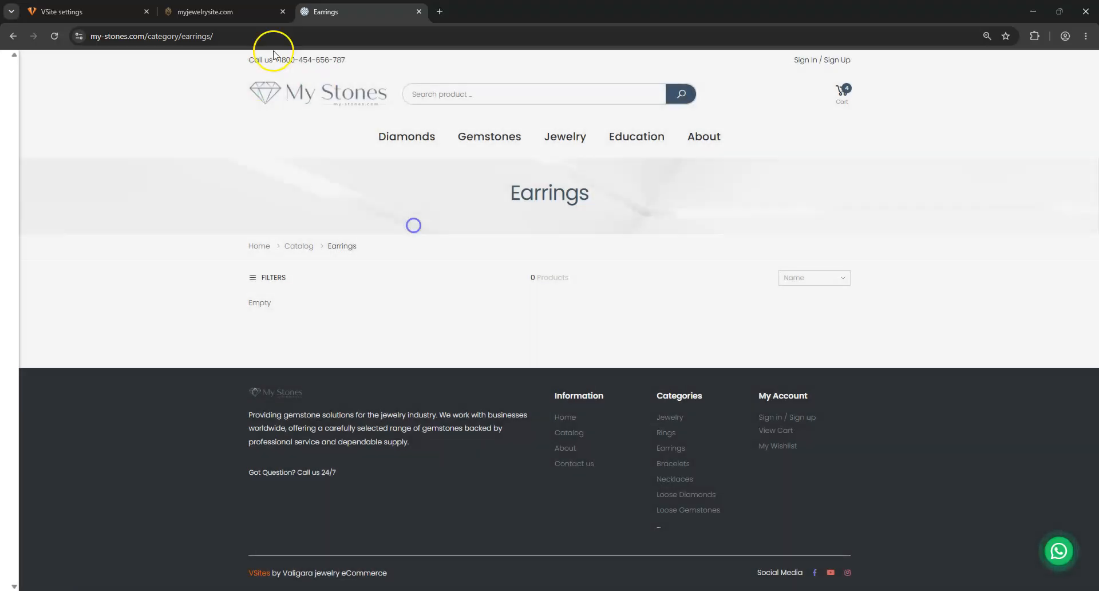
# Switch to myjewelrysite.com, open the Solitaire Ring category and examine its storefront filters from Metal to Price
pyautogui.hotkey('ctrl', 'shift', 'Tab')
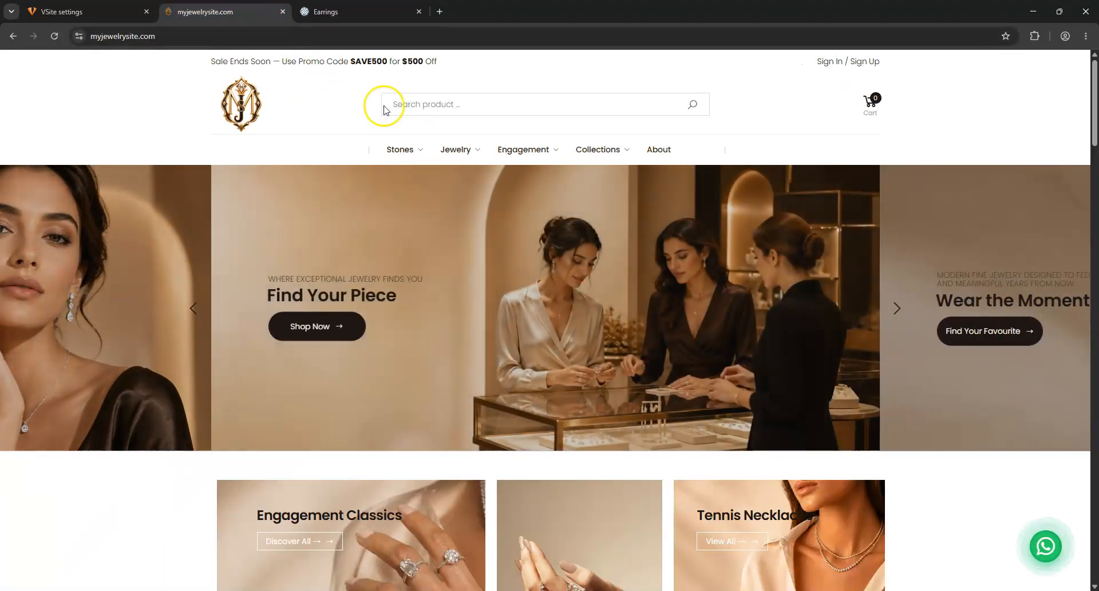
pyautogui.moveTo(462, 158)
pyautogui.click(397, 208)
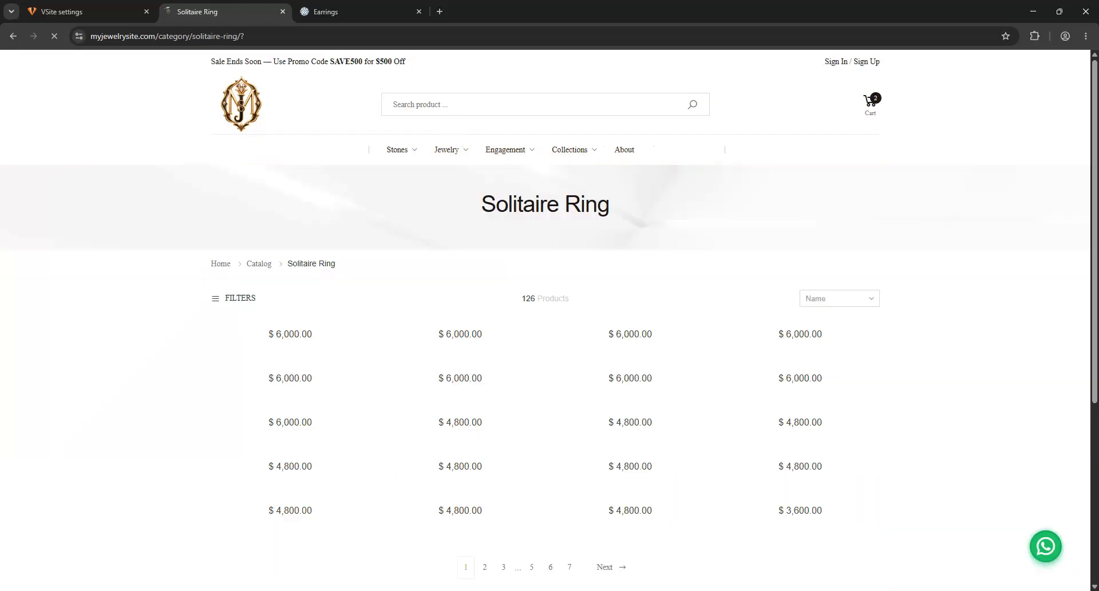
pyautogui.click(214, 300)
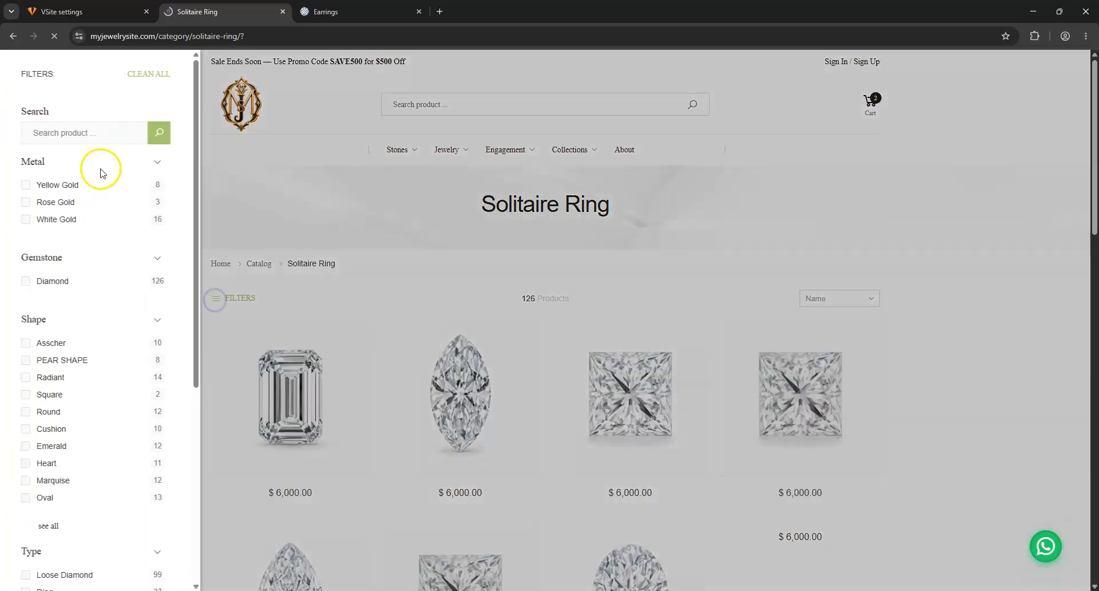
pyautogui.scroll(-2, 28, 458)
pyautogui.scroll(-2, 29, 400)
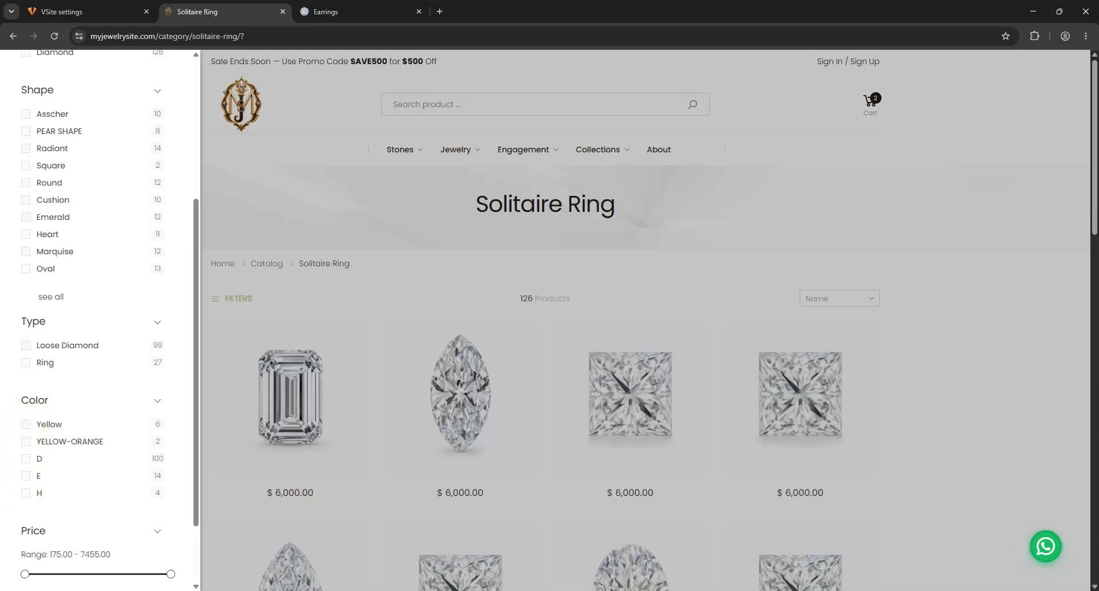
# Return to the VSite settings and review the filter titles, fields and types against the storefront filters
pyautogui.hotkey('ctrl', 'shift', 'Tab')
pyautogui.scroll(-2, 221, 286)
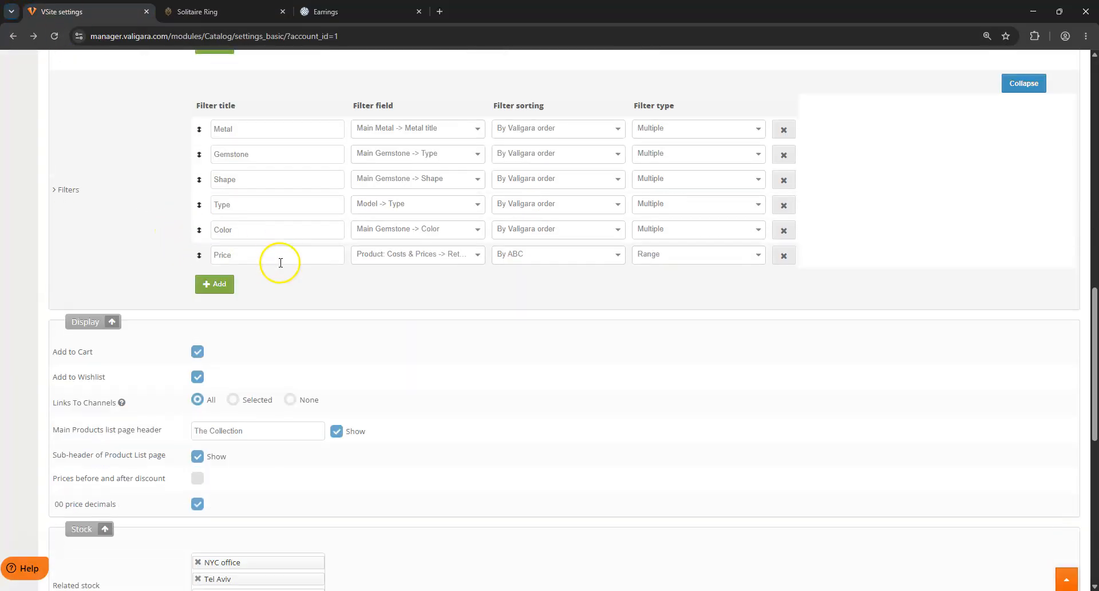
pyautogui.doubleClick(261, 129)
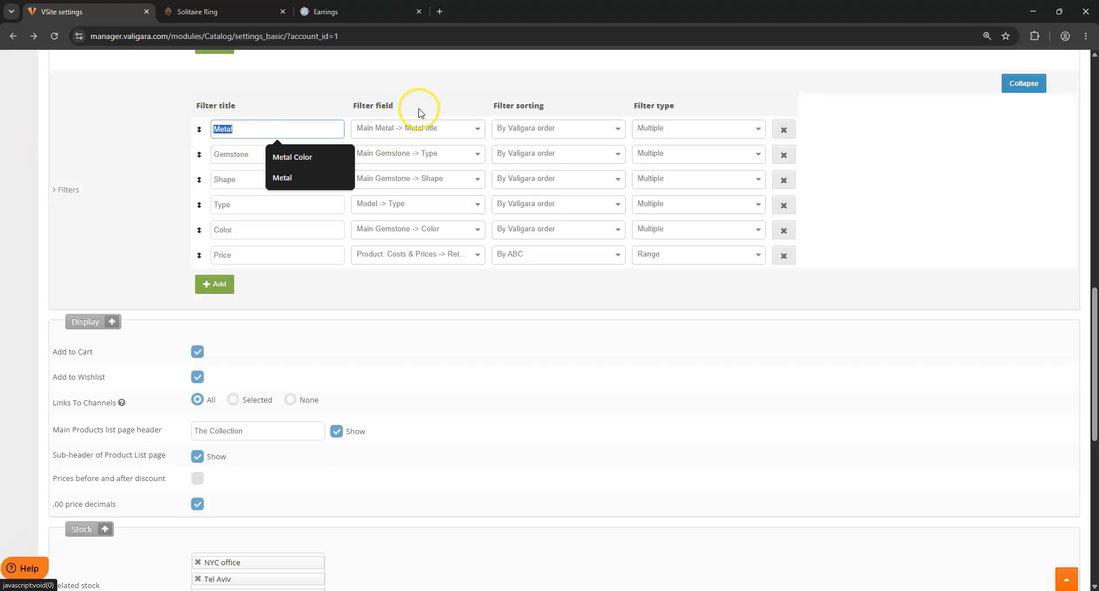
pyautogui.click(673, 129)
pyautogui.click(469, 350)
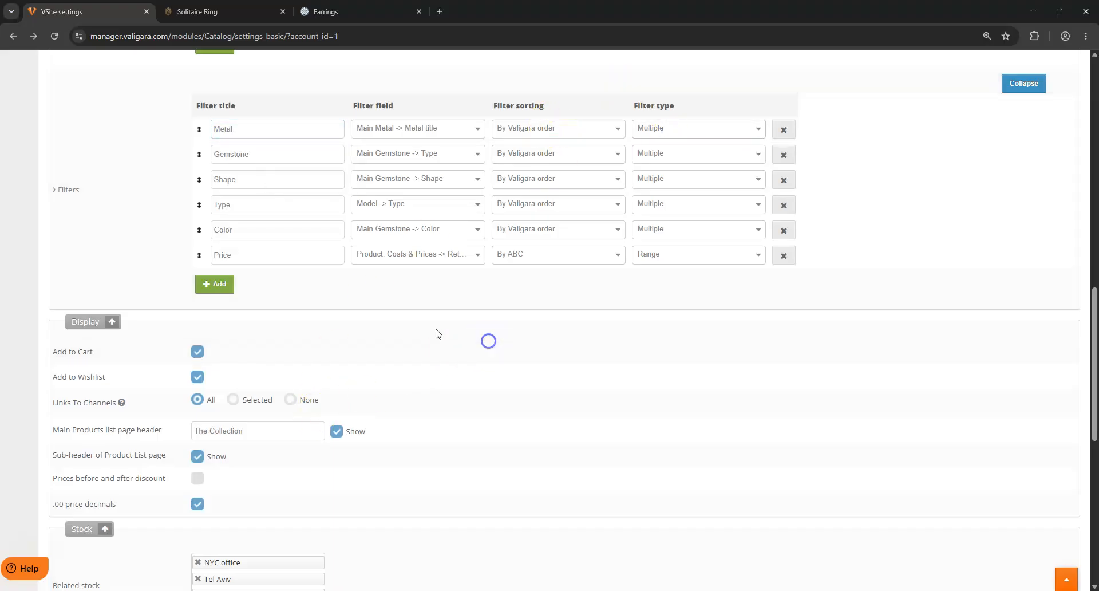
# Review the Display settings, from Add to Cart and Links To Channels to the page headers and price decimals
pyautogui.scroll(-2, 233, 268)
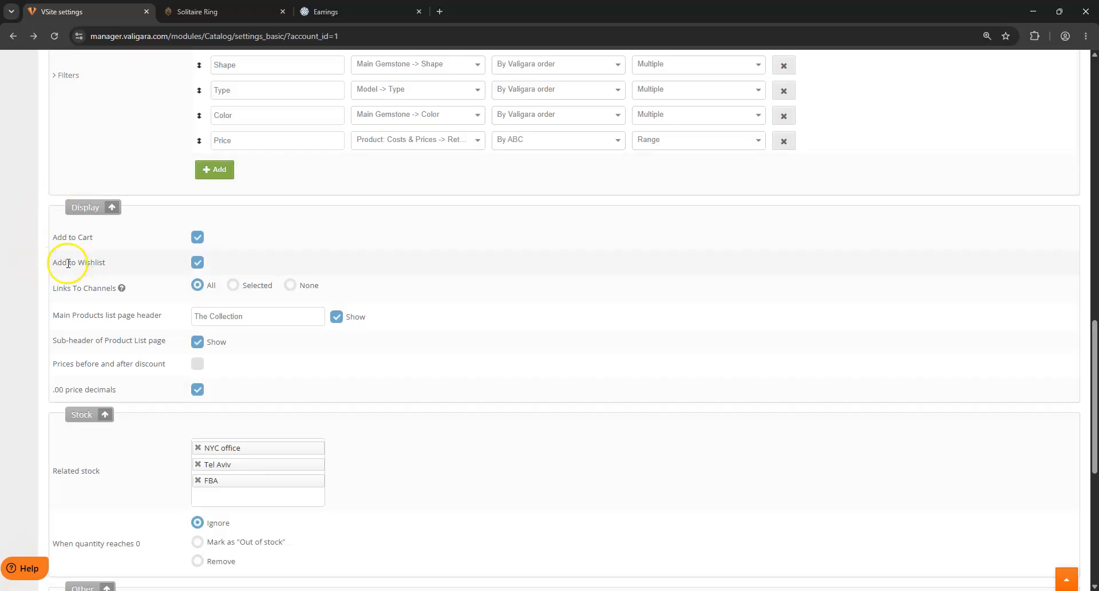
pyautogui.moveTo(67, 288); pyautogui.dragTo(118, 288)
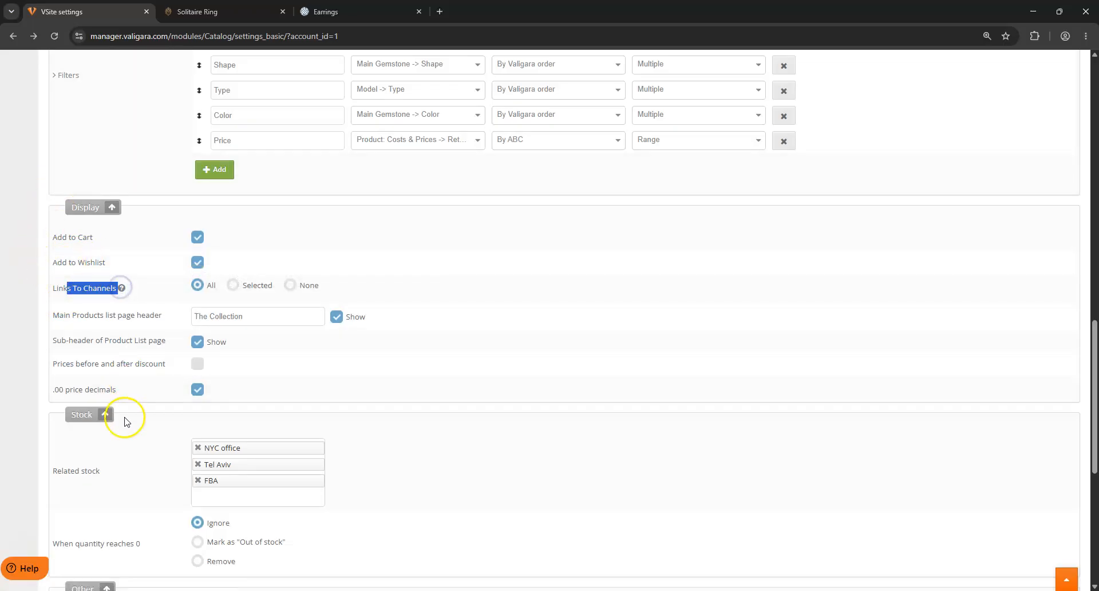
pyautogui.scroll(-2, 83, 326)
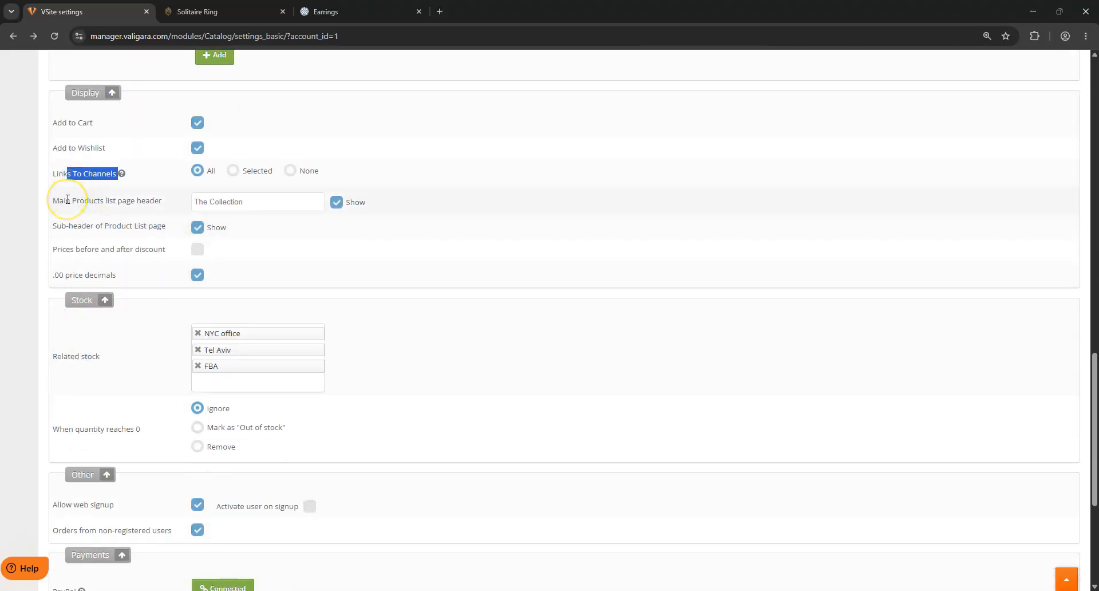
pyautogui.scroll(-2, 68, 199)
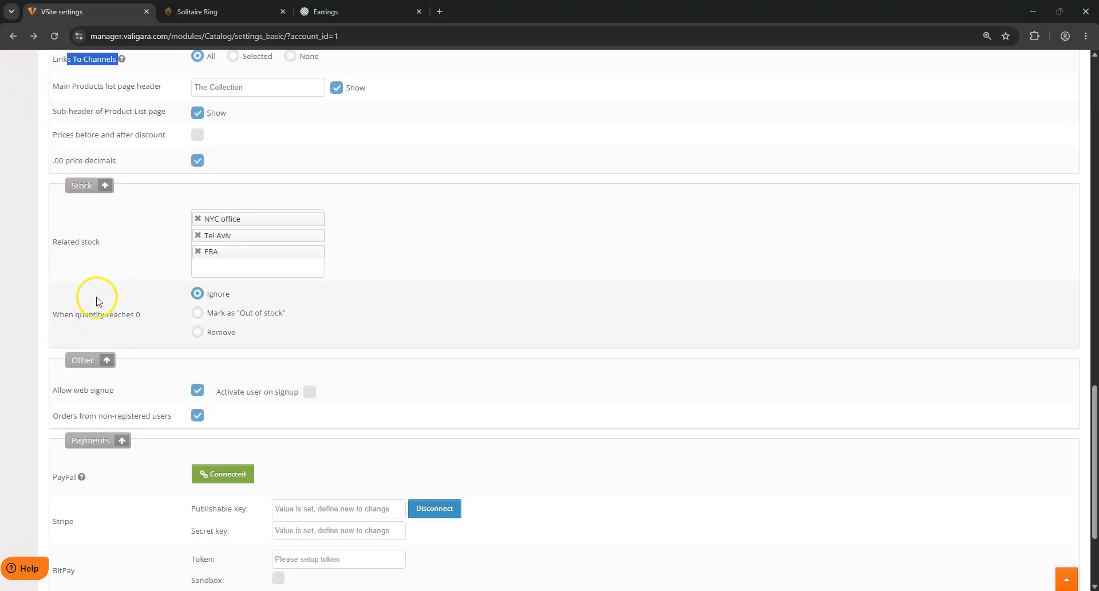
# Move FBA to first place in the Related stock list, ahead of NYC office and Tel Aviv
pyautogui.moveTo(71, 185); pyautogui.dragTo(94, 187)
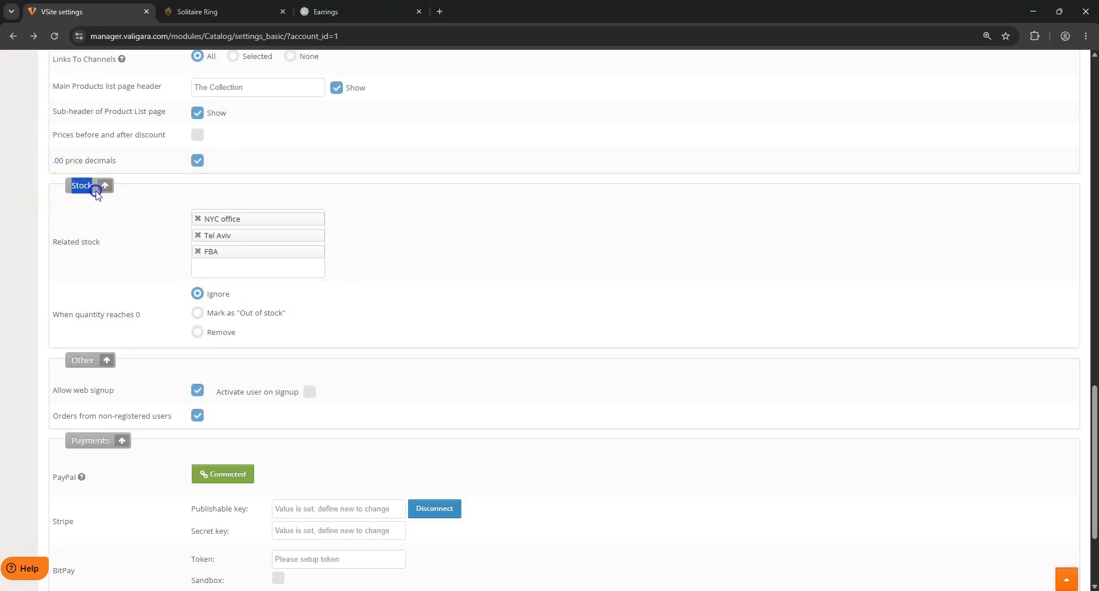
pyautogui.moveTo(56, 242); pyautogui.dragTo(101, 242)
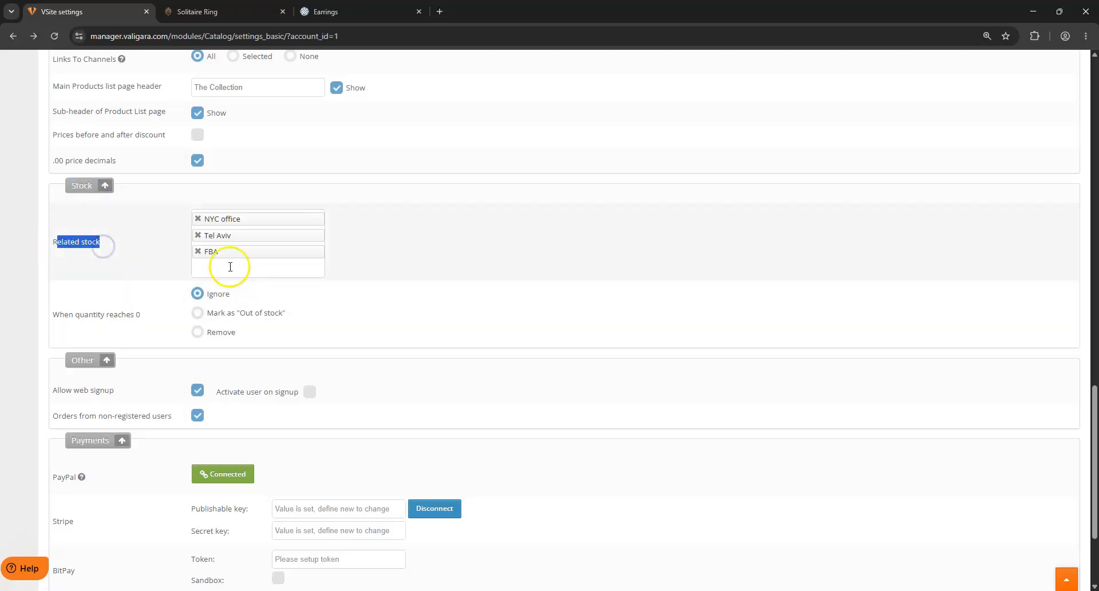
pyautogui.moveTo(256, 252); pyautogui.dragTo(258, 213)
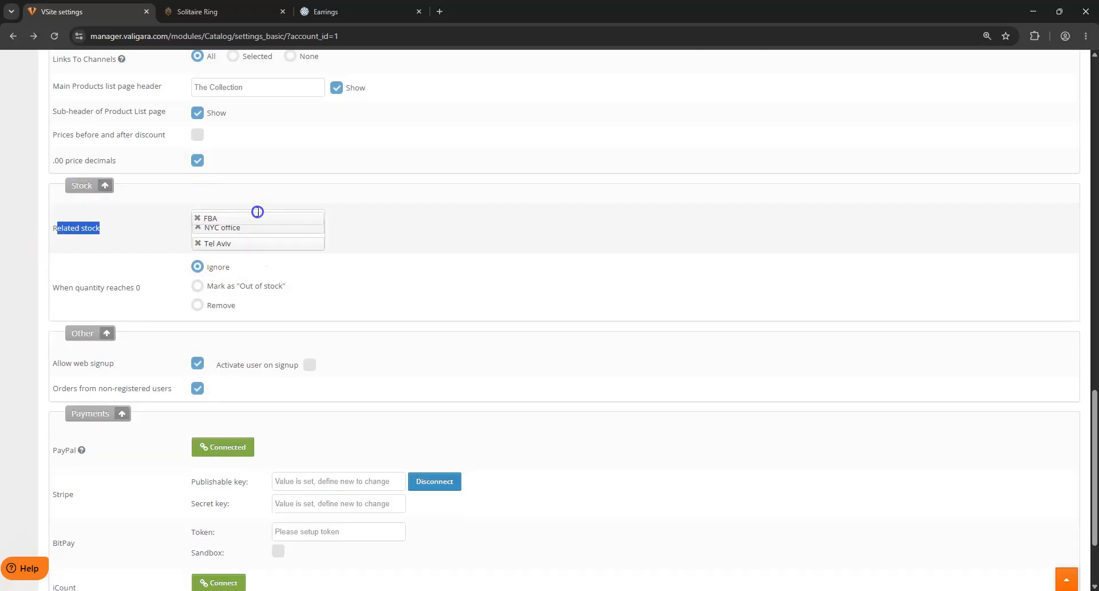
# Try the "Out of stock" option for products whose quantity reaches 0 and finally set it to Remove
pyautogui.moveTo(63, 314); pyautogui.dragTo(160, 299)
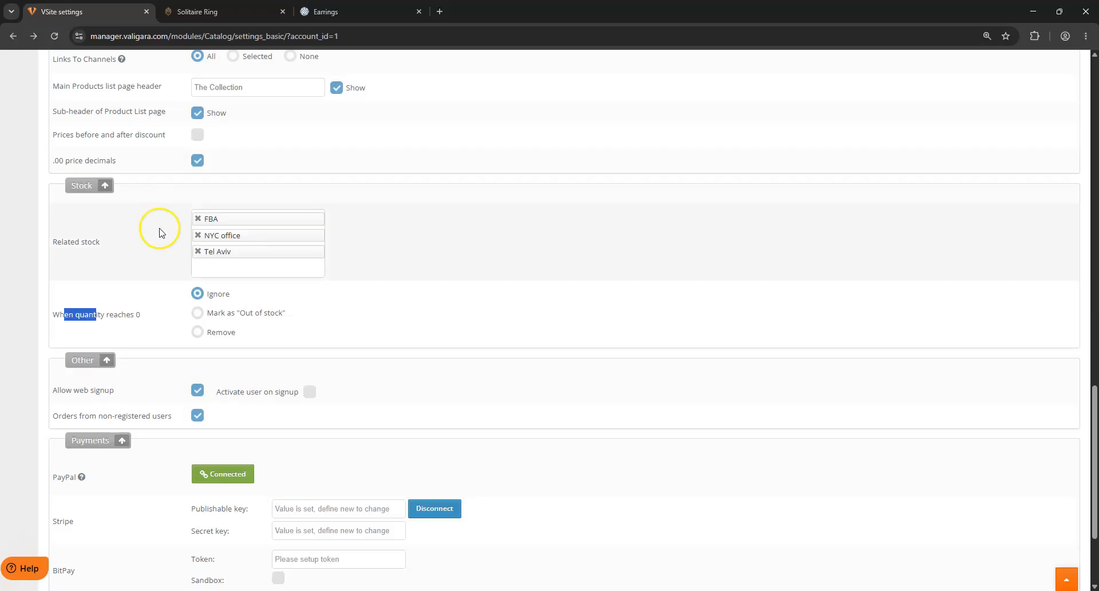
pyautogui.click(199, 319)
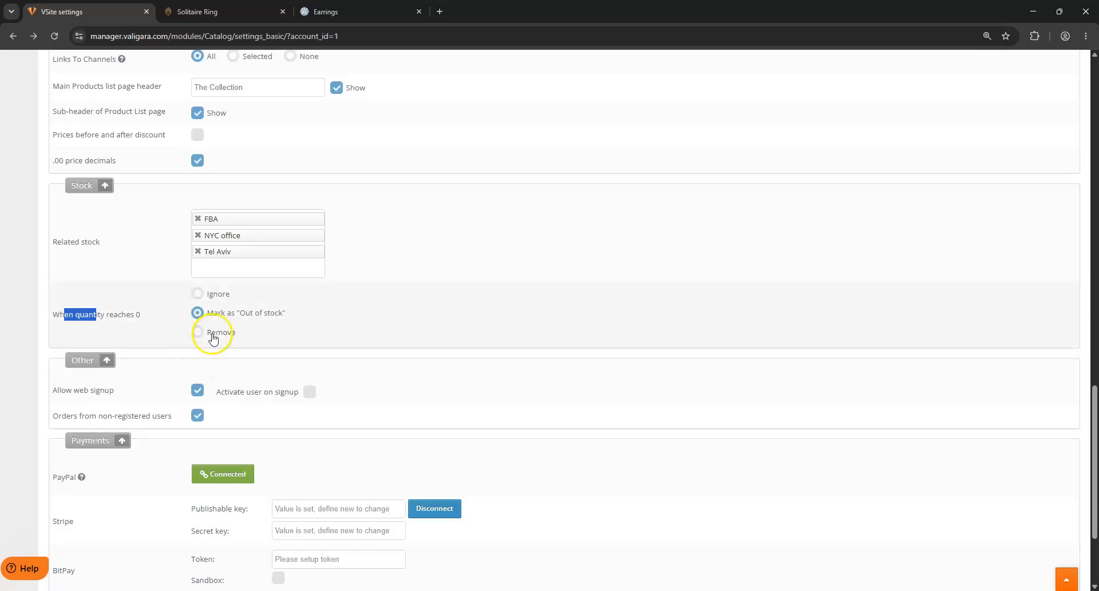
pyautogui.click(209, 336)
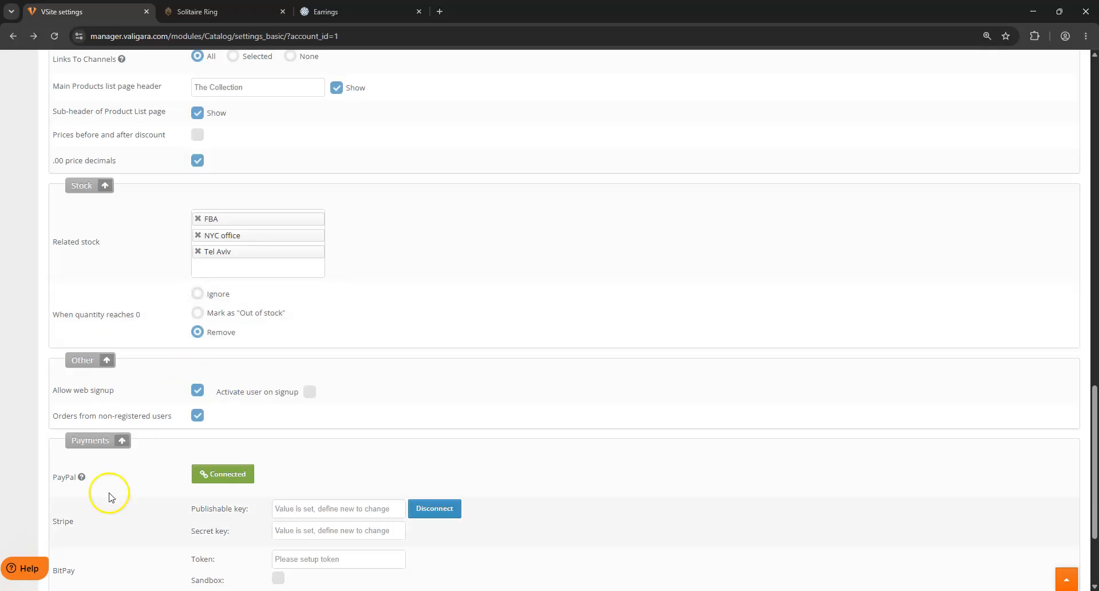
# Check the Allow web signup setting, then open Orders in a new browser tab and go to its Clients list
pyautogui.moveTo(61, 390); pyautogui.dragTo(121, 396)
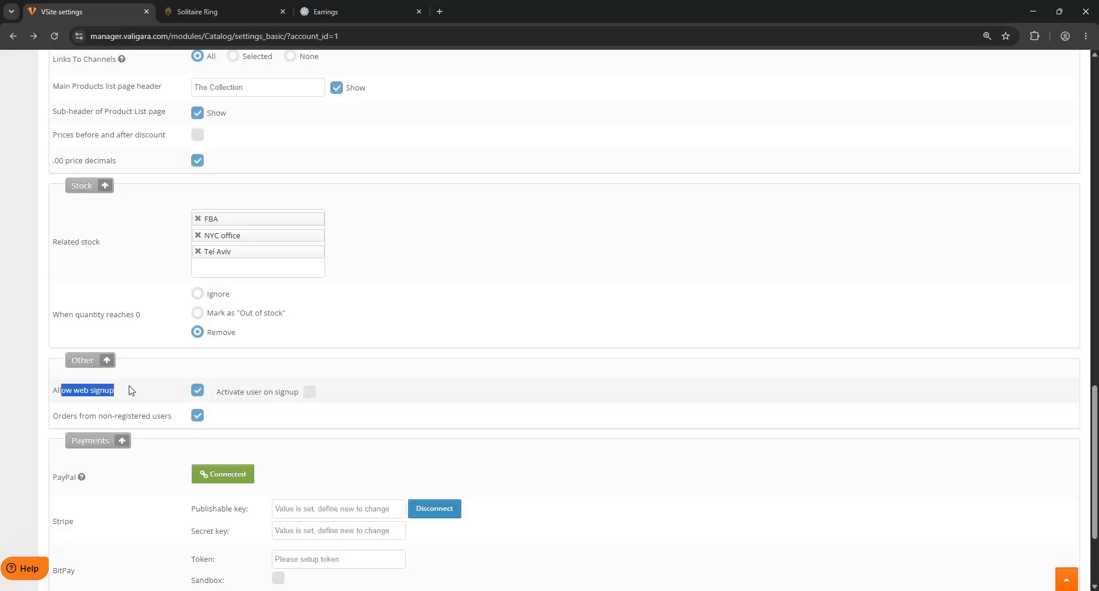
pyautogui.scroll(15, 74, 365)
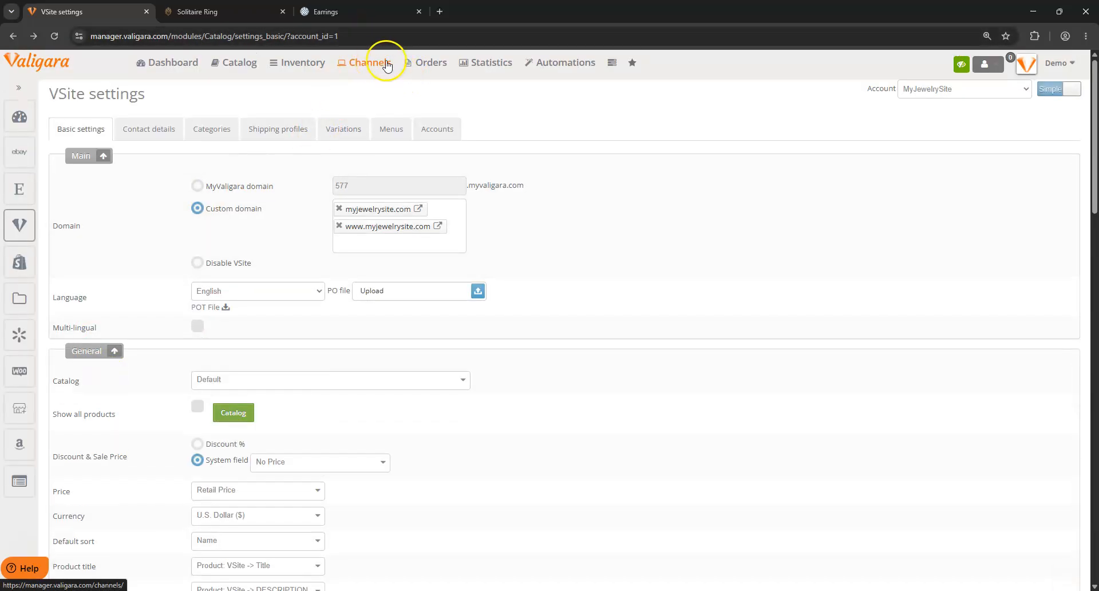
pyautogui.middleClick(414, 63)
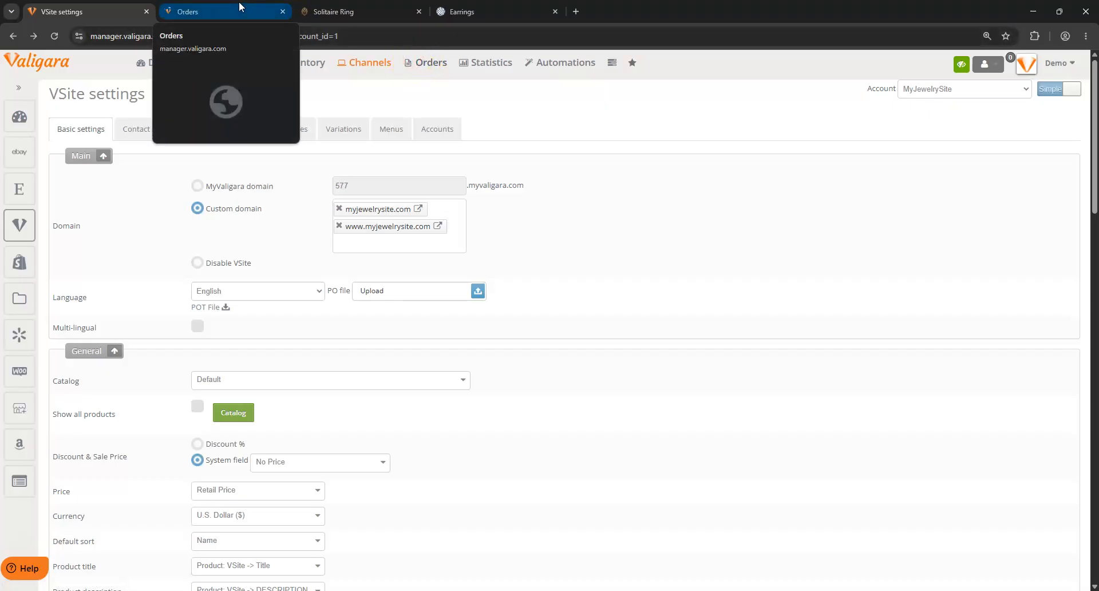
pyautogui.click(223, 11)
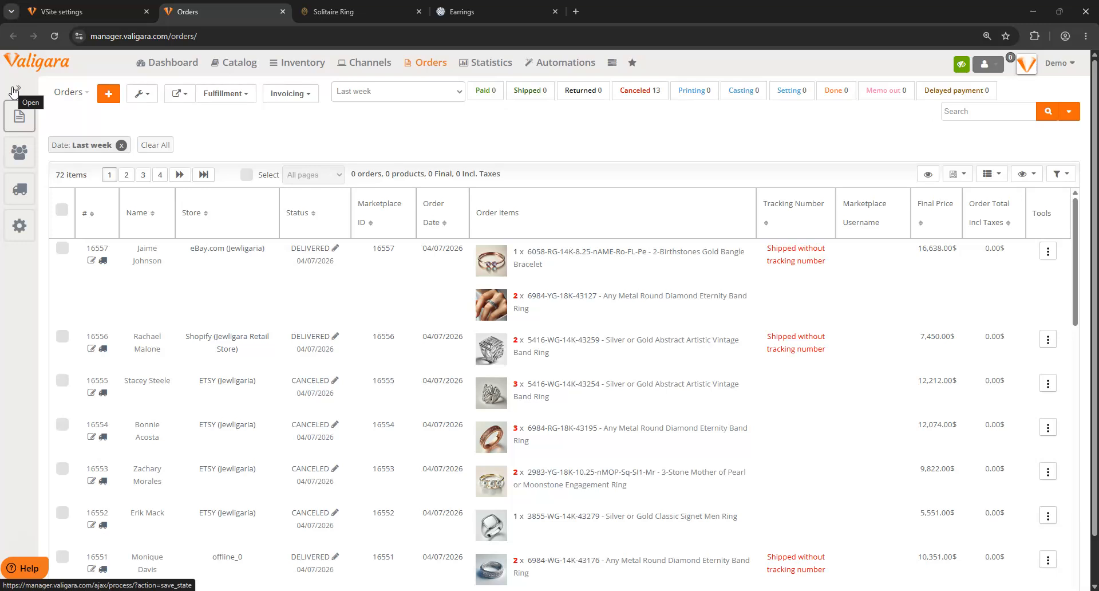
pyautogui.click(14, 91)
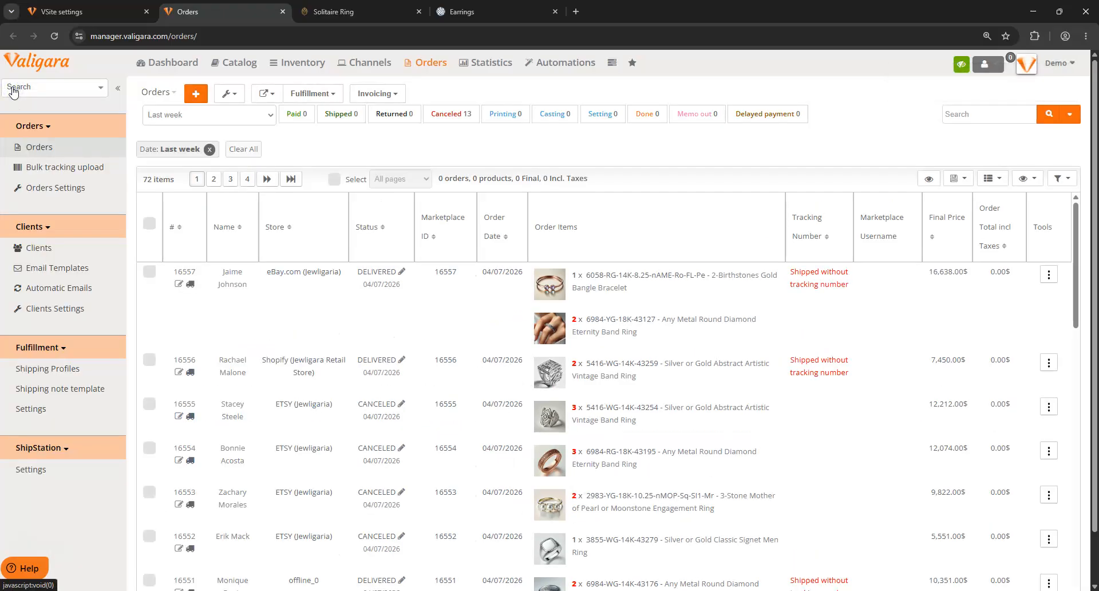
pyautogui.click(25, 248)
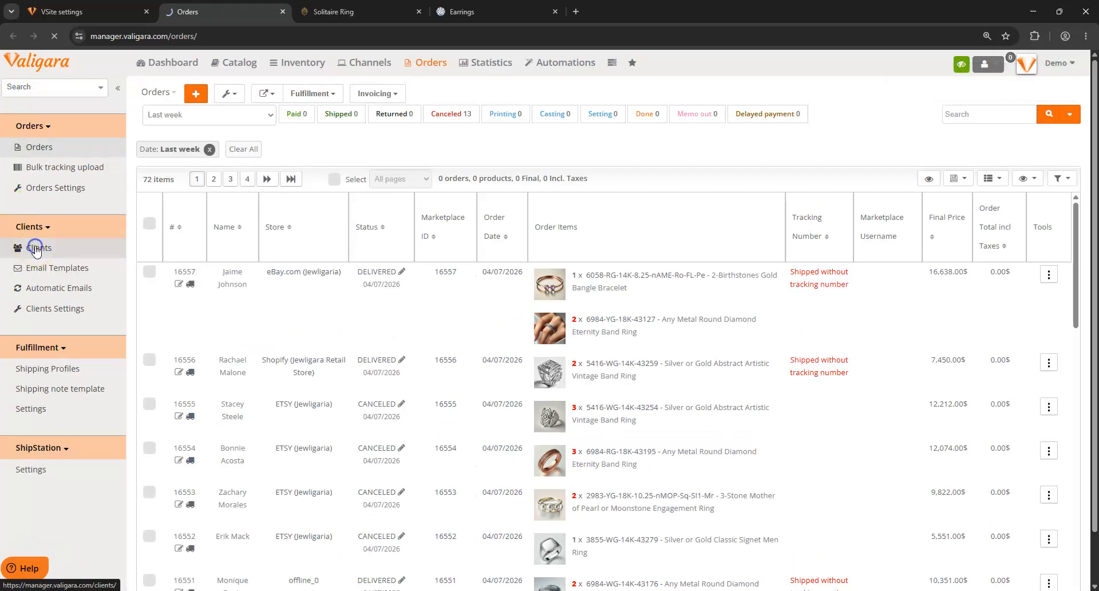
pyautogui.click(6, 251)
# Start a new reseller client, examine its login fields and Client Settings, and open the help articles
pyautogui.click(200, 94)
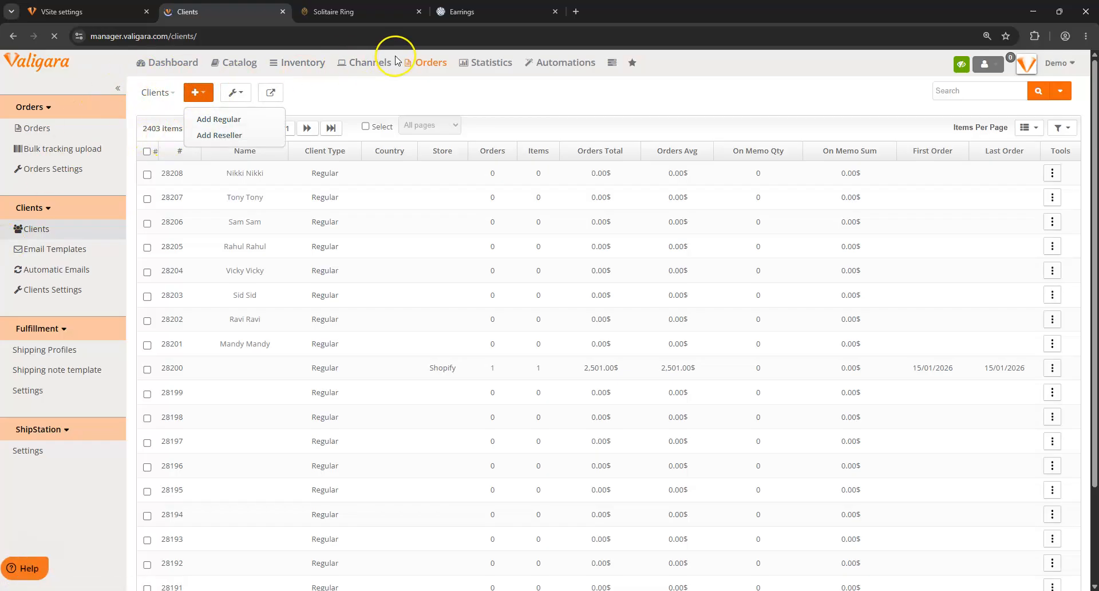
pyautogui.click(232, 135)
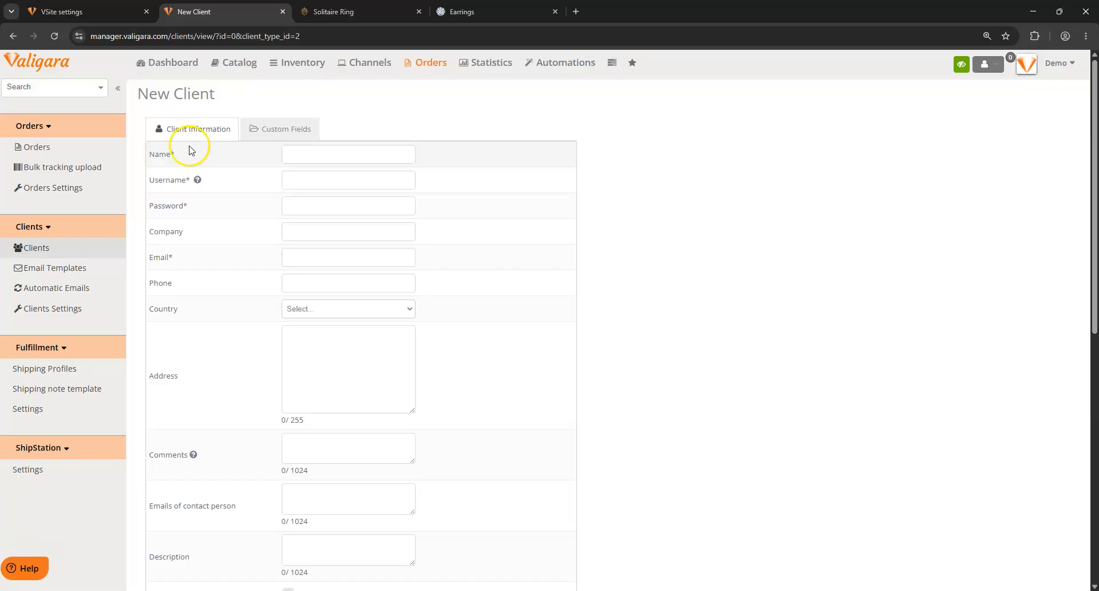
pyautogui.click(301, 178)
pyautogui.click(299, 199)
pyautogui.scroll(-8, 339, 339)
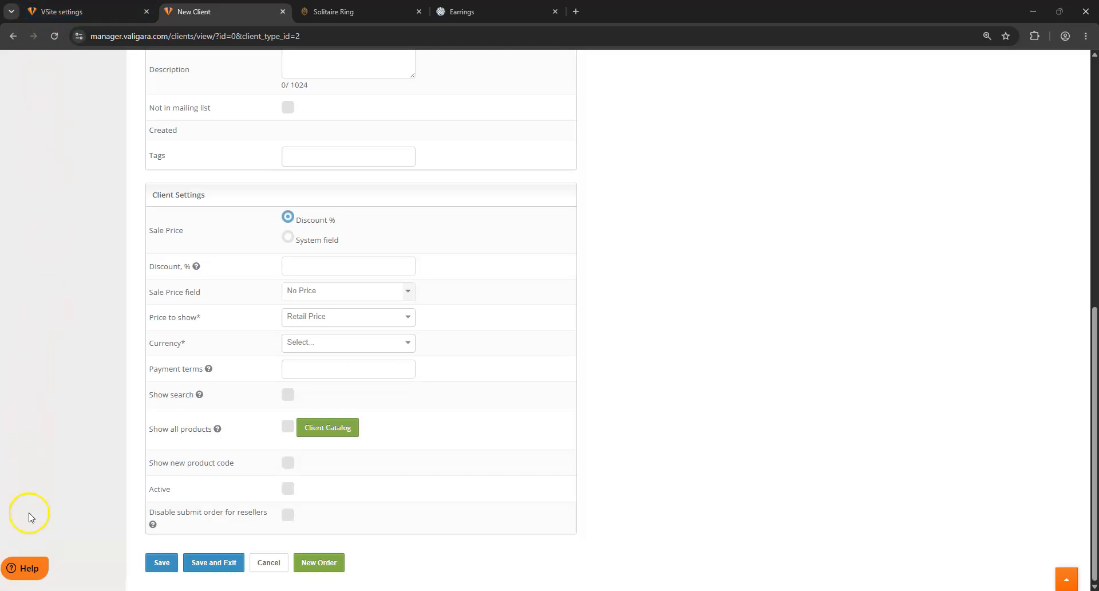
pyautogui.click(43, 580)
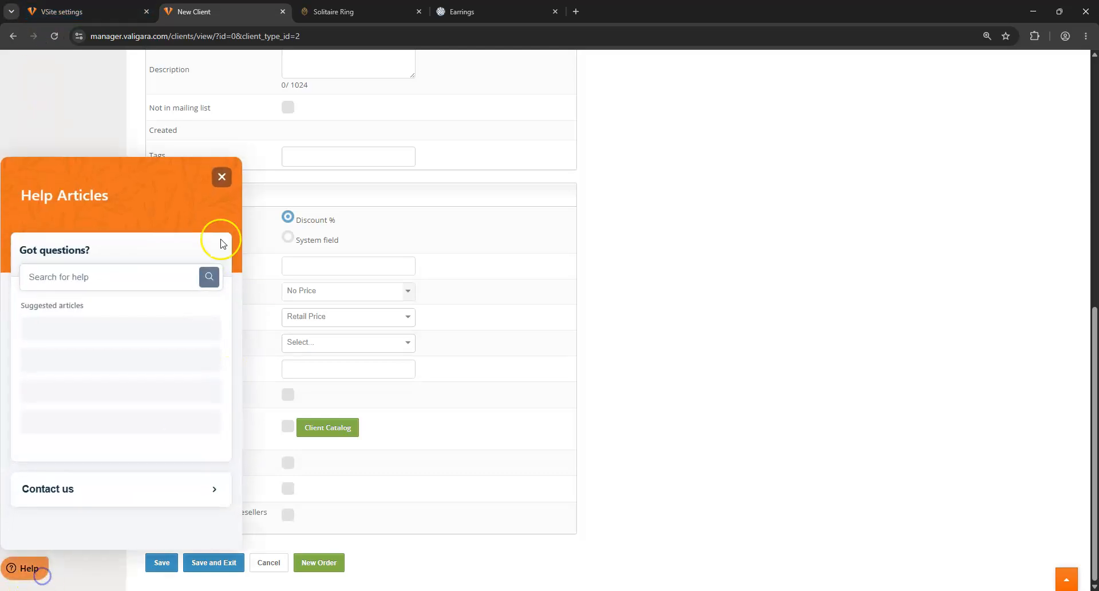
# Return to the VSite settings and review the Payments options, including Stripe, BitPay and Off-site
pyautogui.click(86, 12)
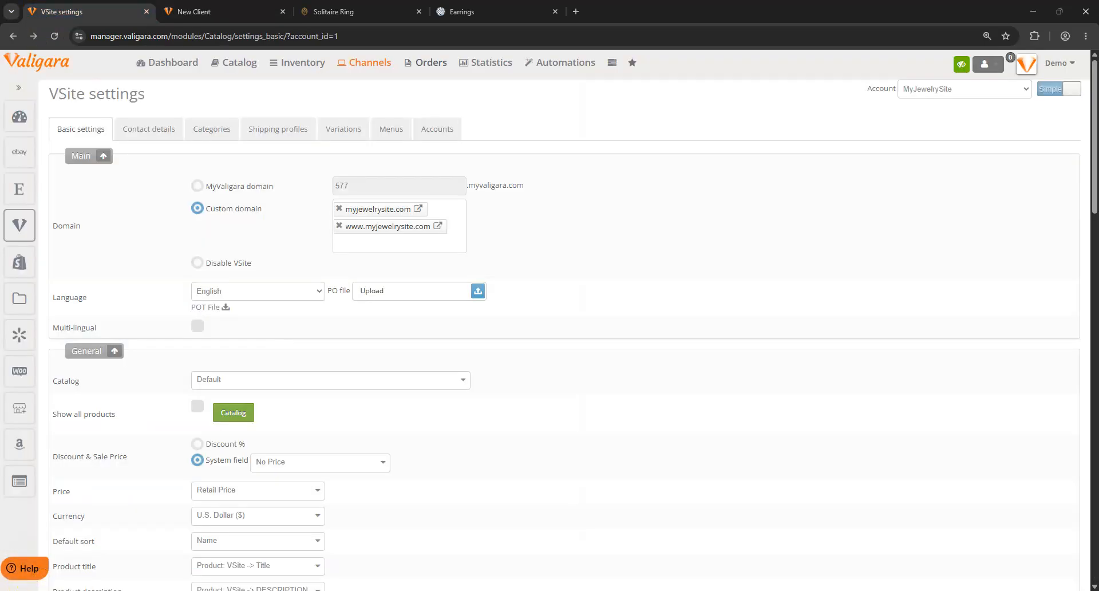
pyautogui.scroll(-15, 303, 241)
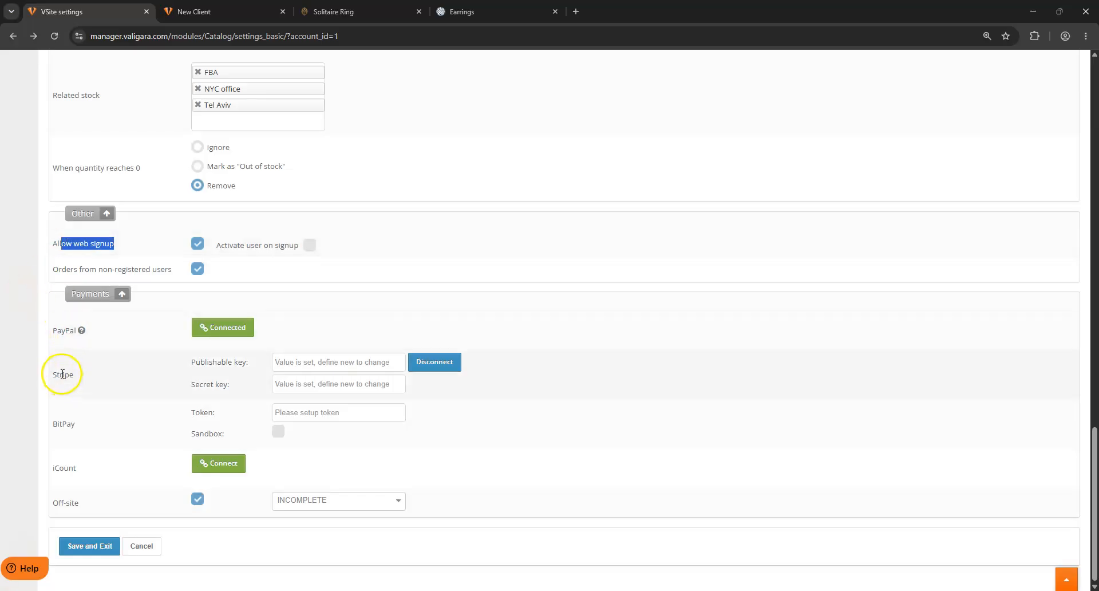
pyautogui.doubleClick(60, 423)
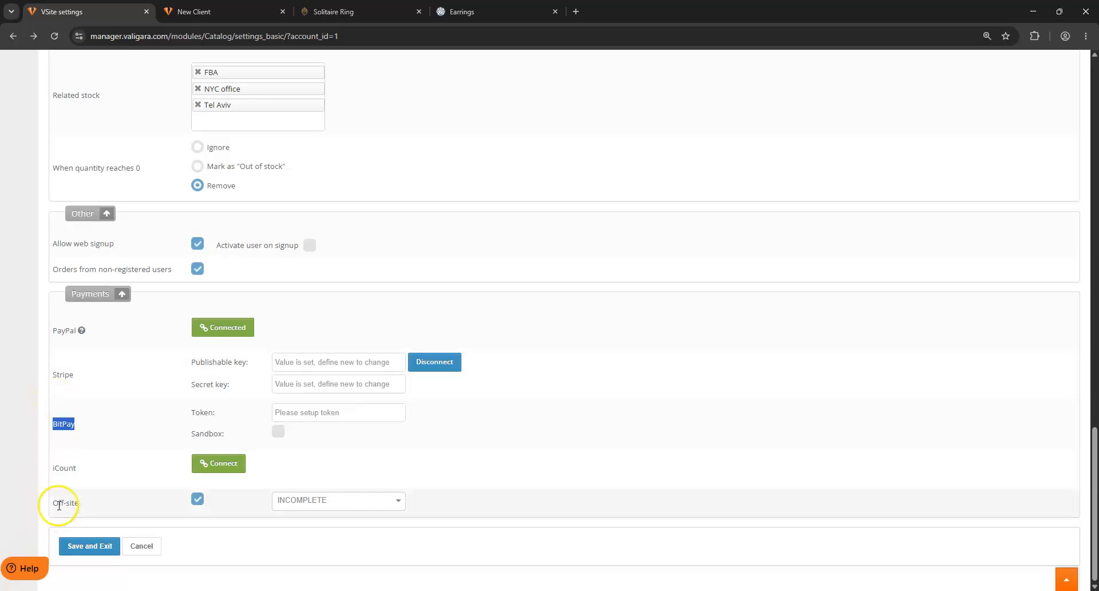
pyautogui.moveTo(59, 503); pyautogui.dragTo(90, 502)
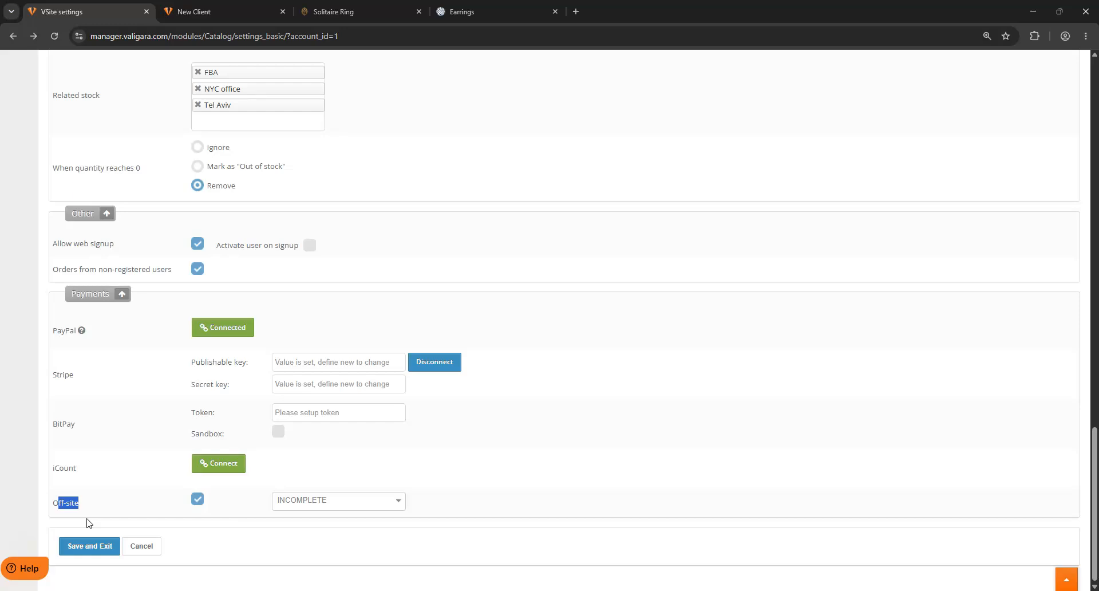
pyautogui.click(57, 558)
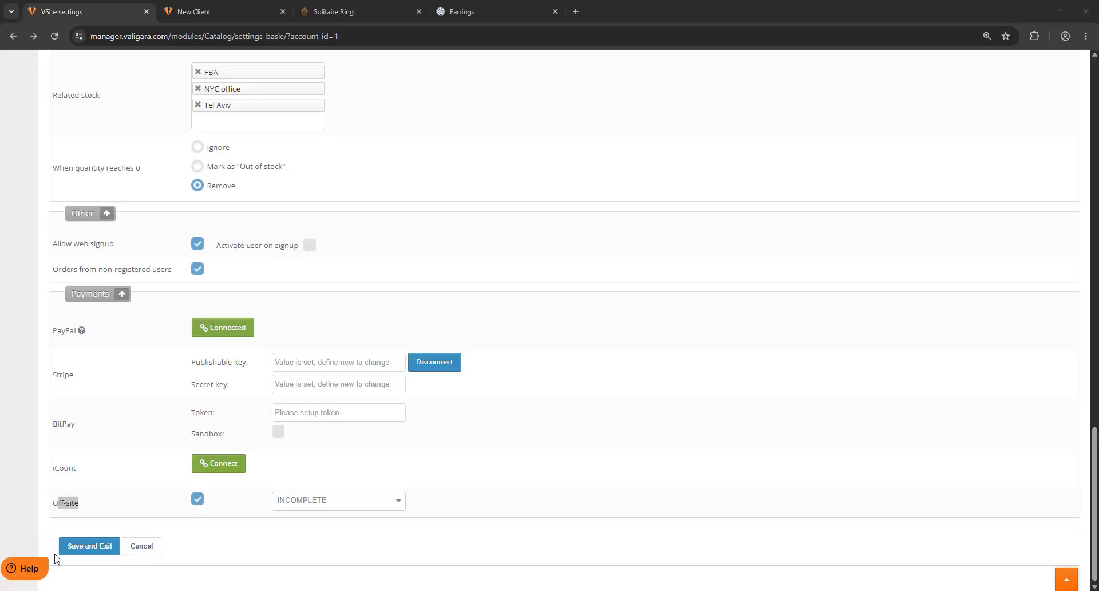
# Open the store's Contact details and examine the Contact us page fields, social links and WhatsApp number
pyautogui.scroll(20, 169, 326)
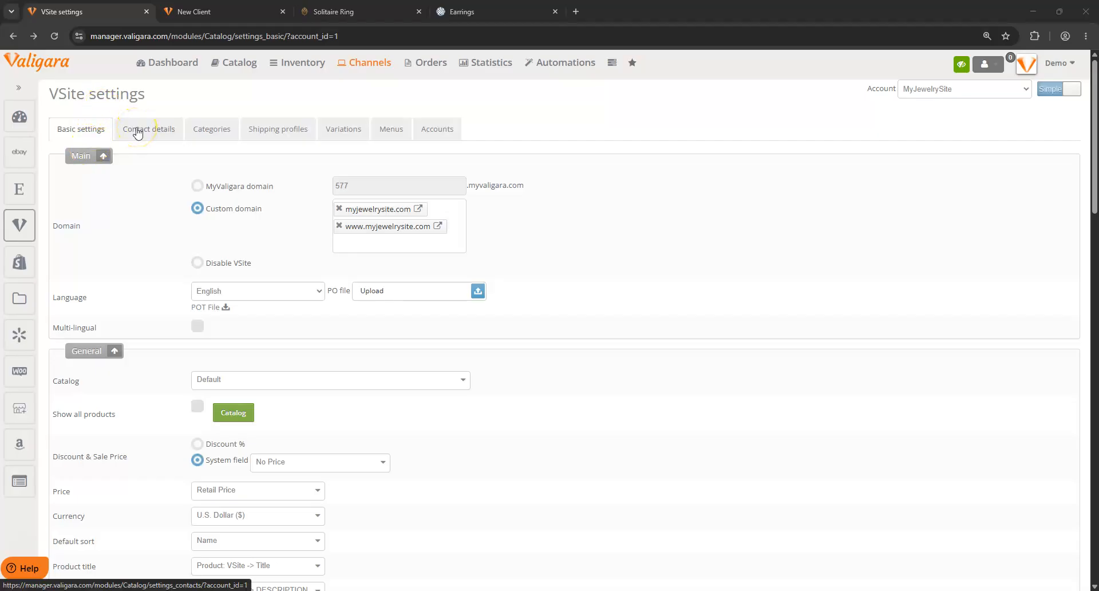
pyautogui.click(137, 131)
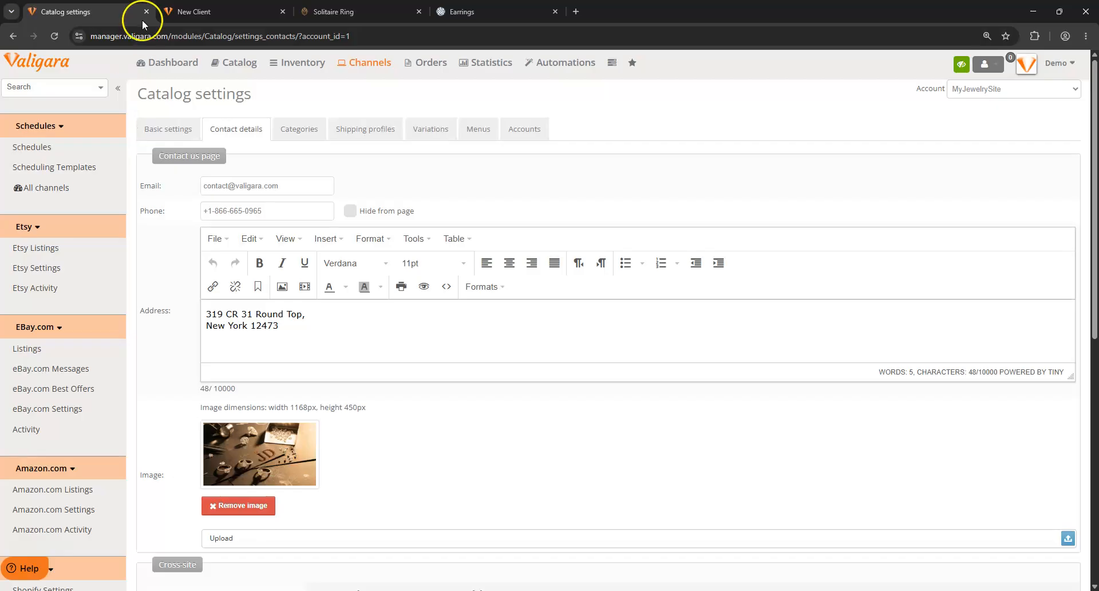
pyautogui.scroll(-5, 336, 344)
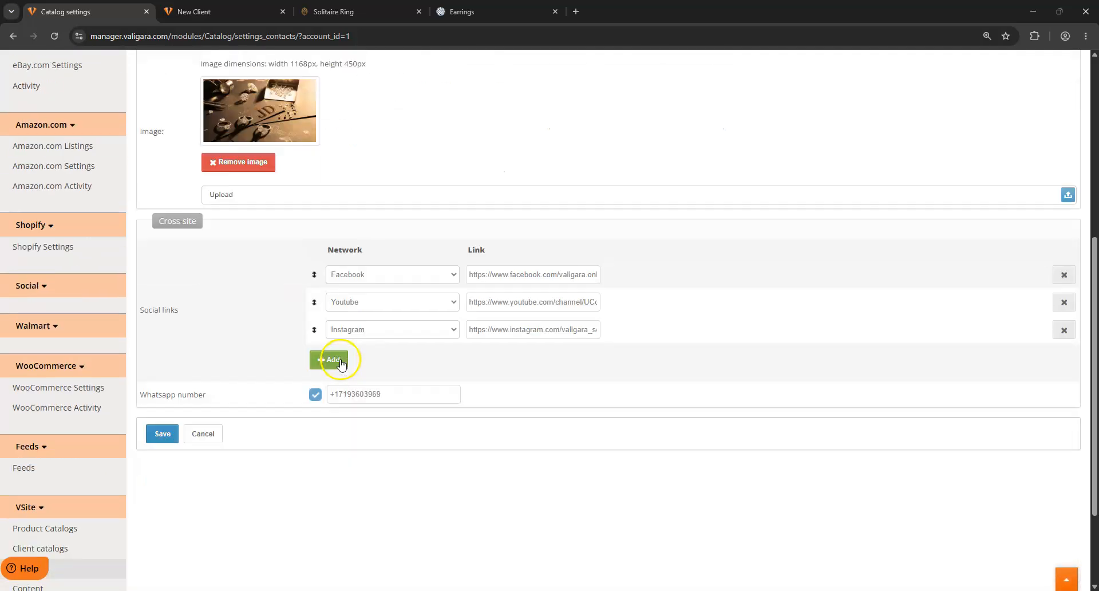
pyautogui.moveTo(469, 275); pyautogui.dragTo(621, 283)
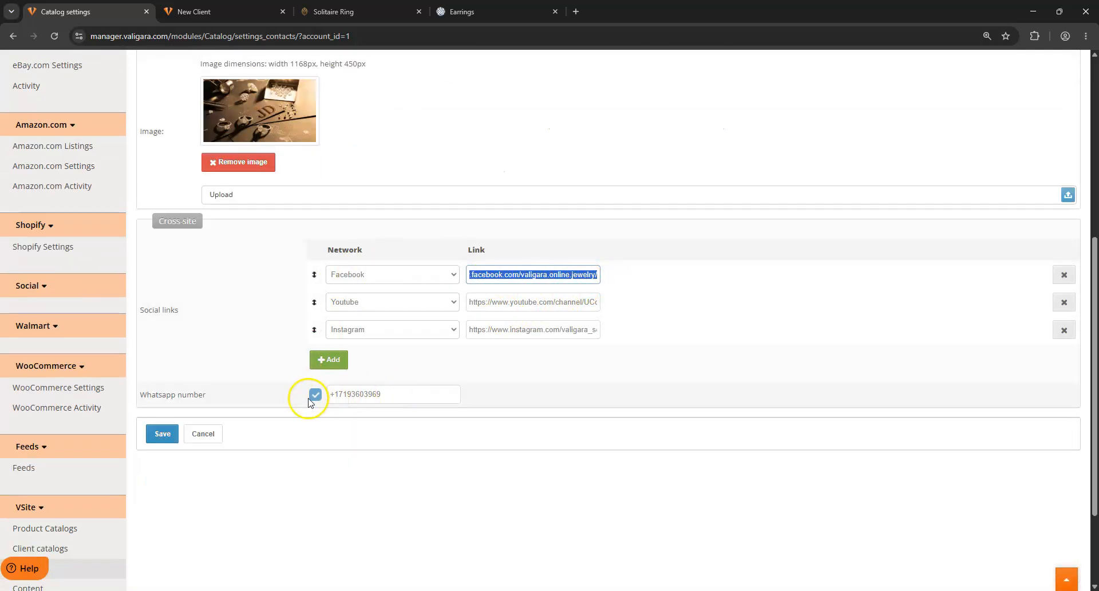
# Switch to the Solitaire Ring category on myjewelrysite.com, open a diamond's product page and check the WhatsApp contact option
pyautogui.click(334, 11)
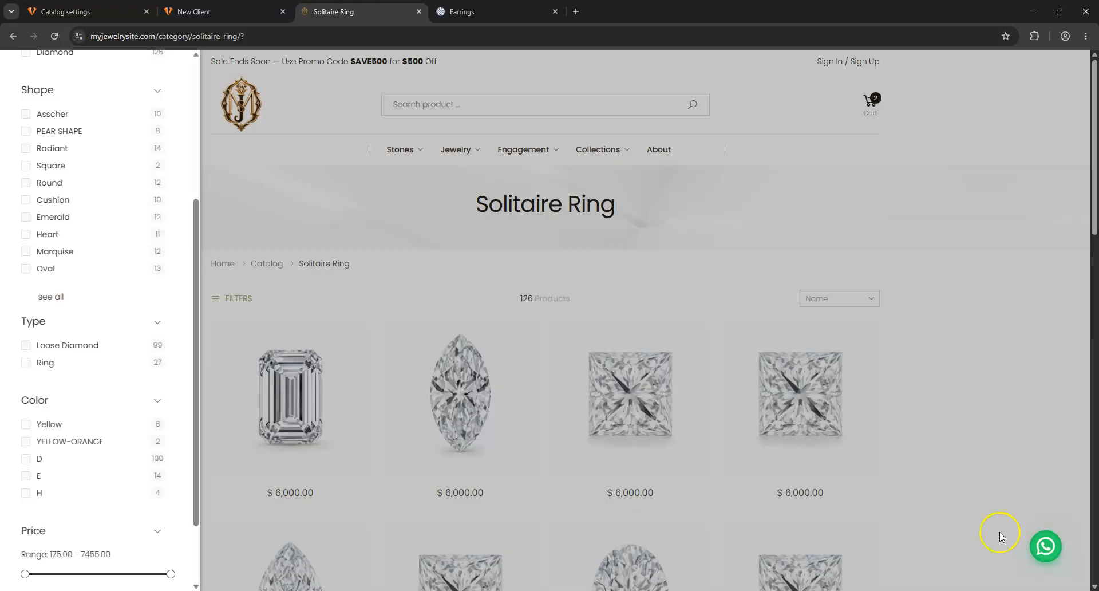
pyautogui.scroll(-3, 829, 442)
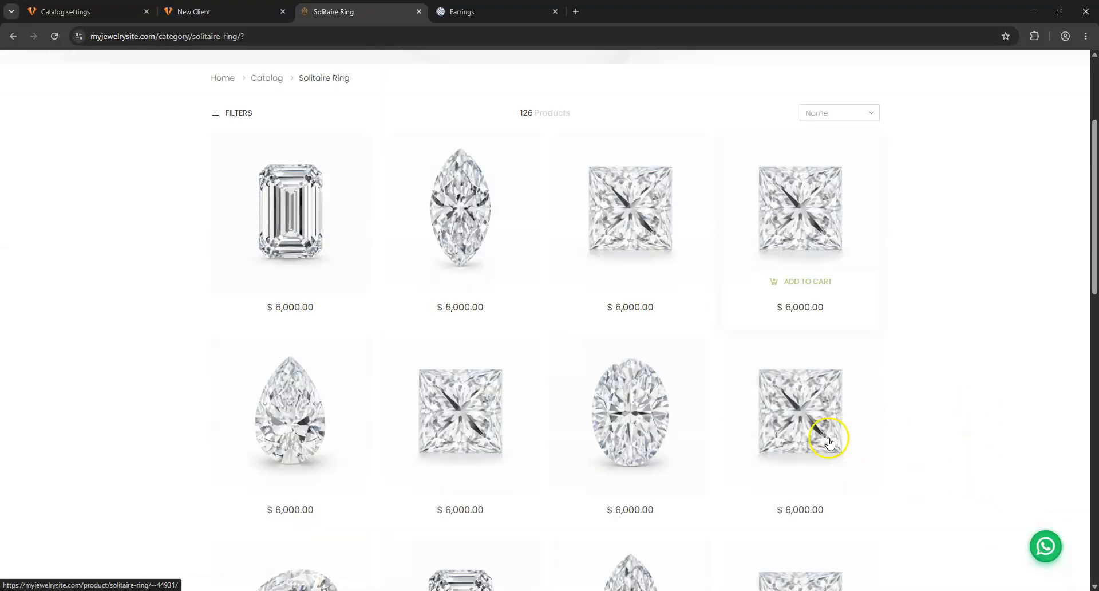
pyautogui.scroll(-1, 830, 442)
pyautogui.click(780, 181)
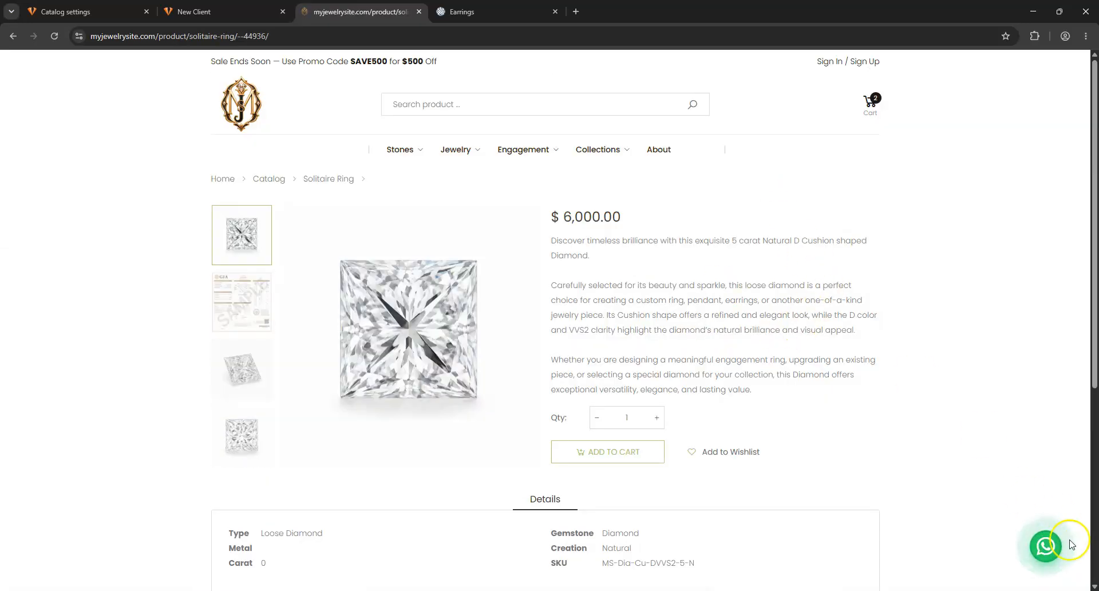
# Start a WhatsApp chat from the diamond's product page, decline opening the app, and check the prefilled product link before returning to the product
pyautogui.click(1048, 545)
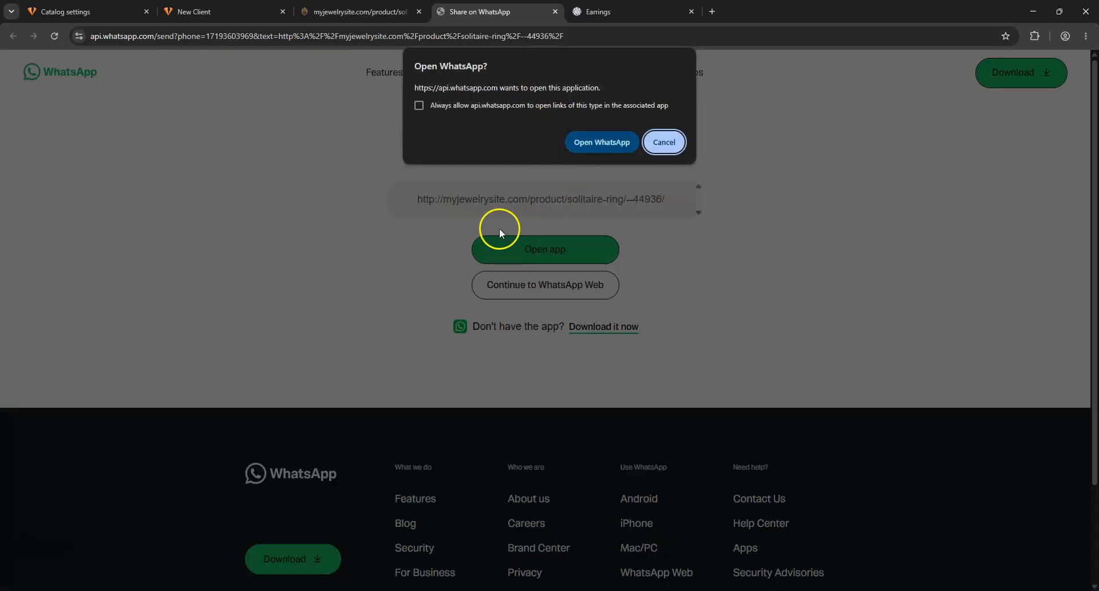
pyautogui.click(672, 142)
pyautogui.moveTo(428, 198); pyautogui.dragTo(724, 190)
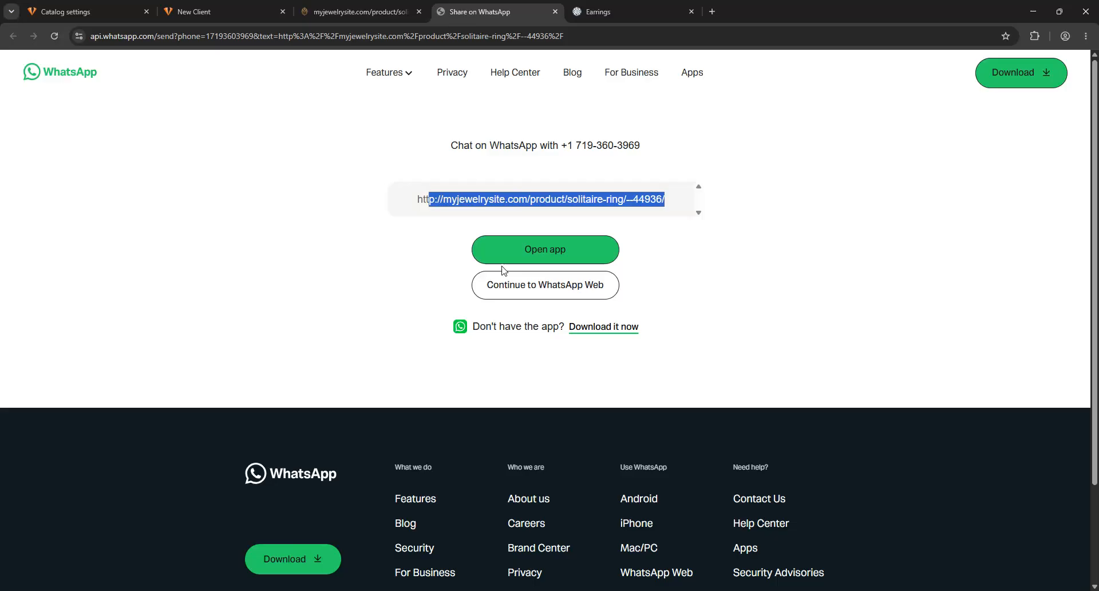
pyautogui.click(361, 12)
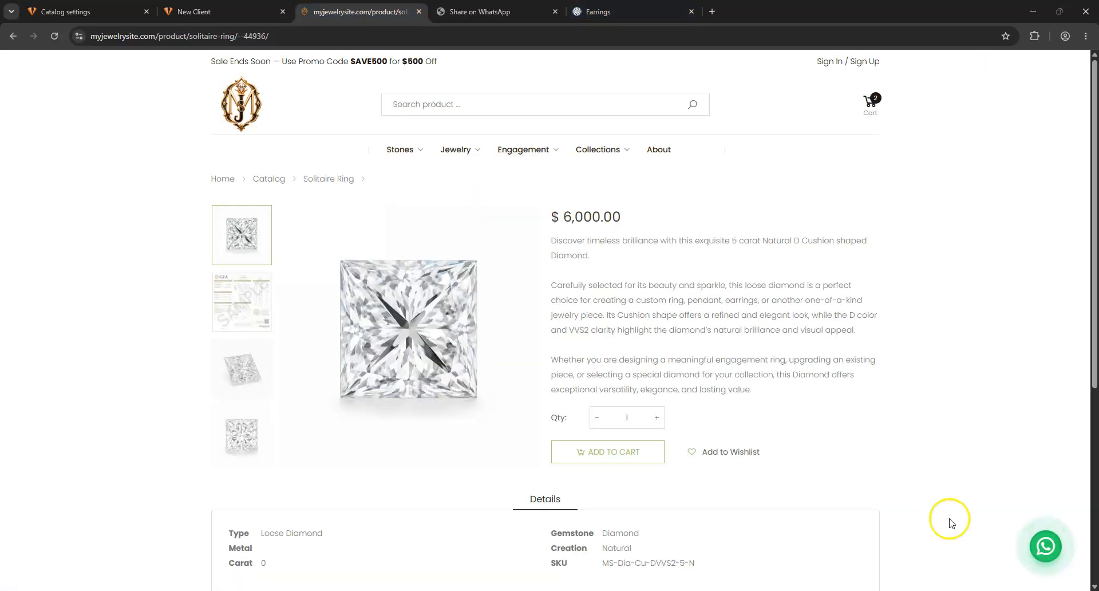
# Return to the store's Catalog settings, open the Categories list and look through its titles, slugs and product counts
pyautogui.click(86, 11)
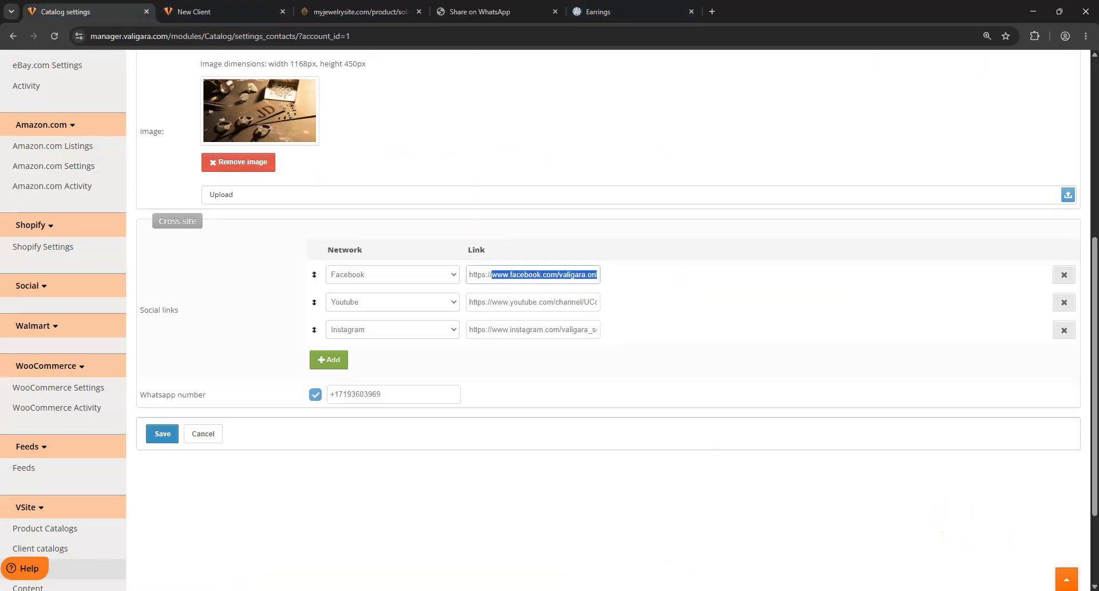
pyautogui.scroll(6, 200, 400)
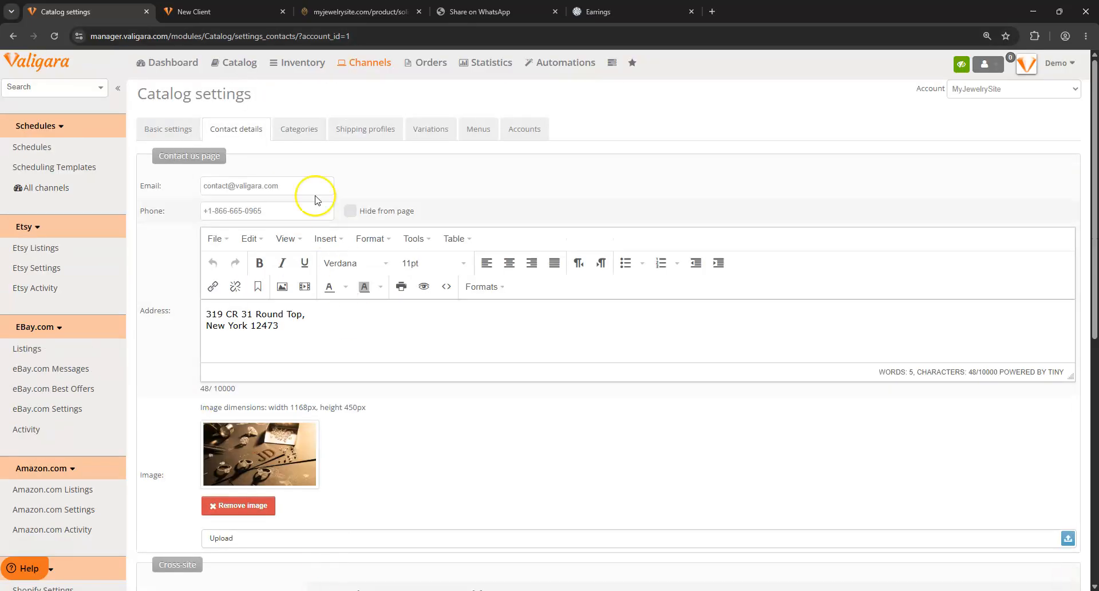
pyautogui.click(305, 138)
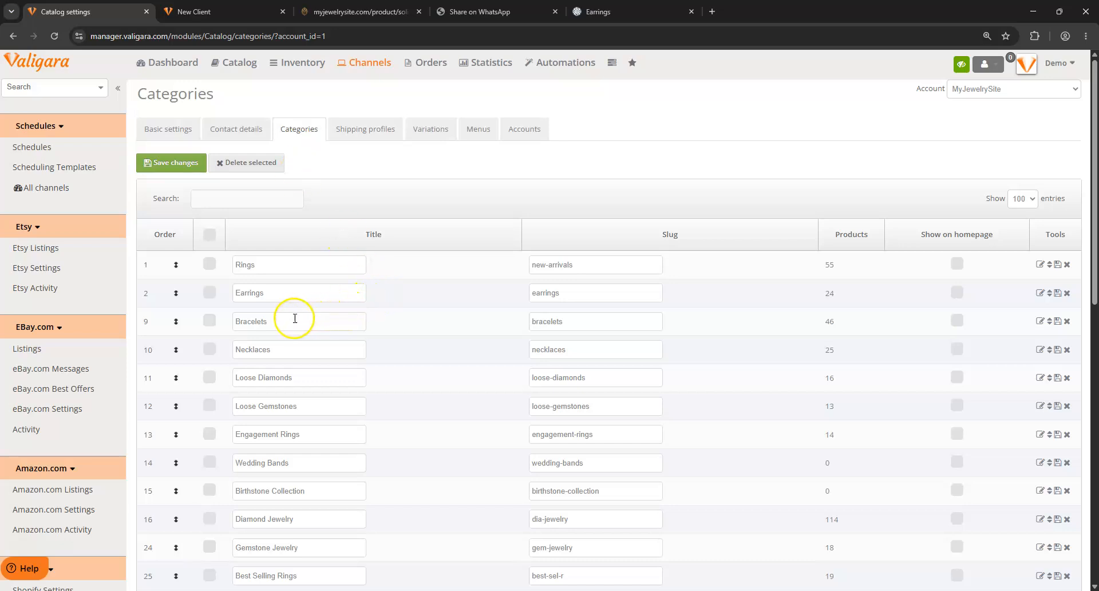
pyautogui.scroll(-2, 277, 337)
pyautogui.scroll(-9, 275, 339)
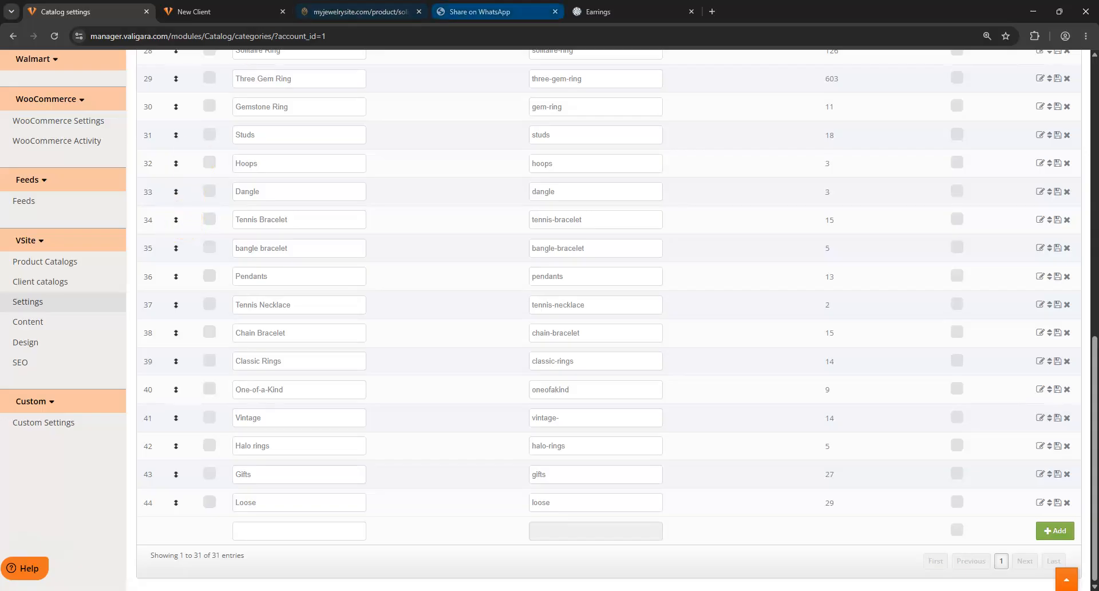
# Switch to myjewelrysite.com and examine the Jewelry, Collections and Stones navigation menus
pyautogui.click(320, 11)
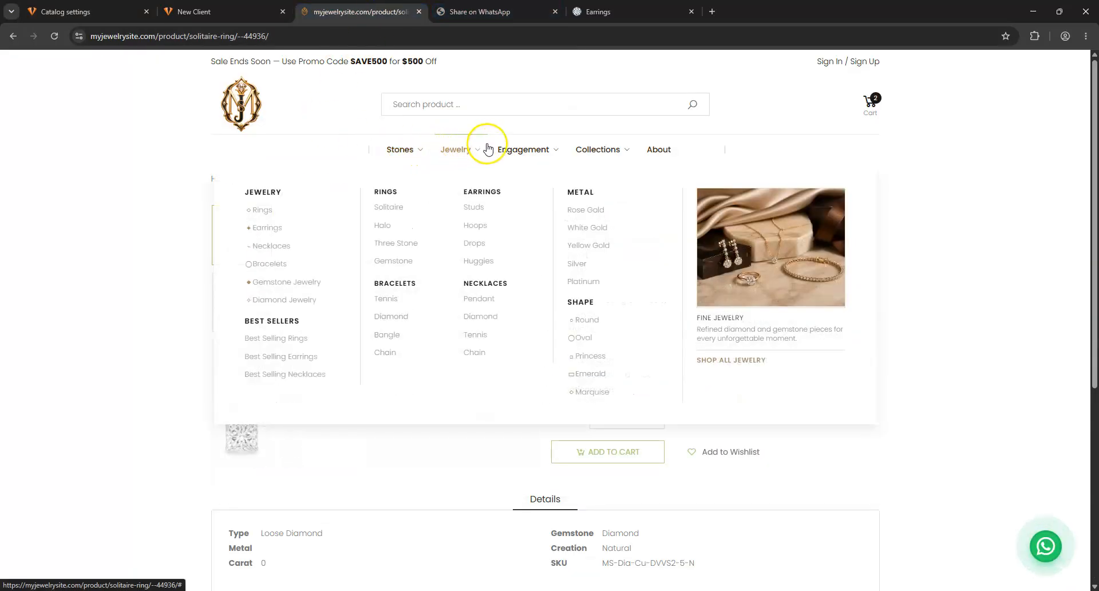
pyautogui.moveTo(596, 148)
pyautogui.moveTo(414, 164)
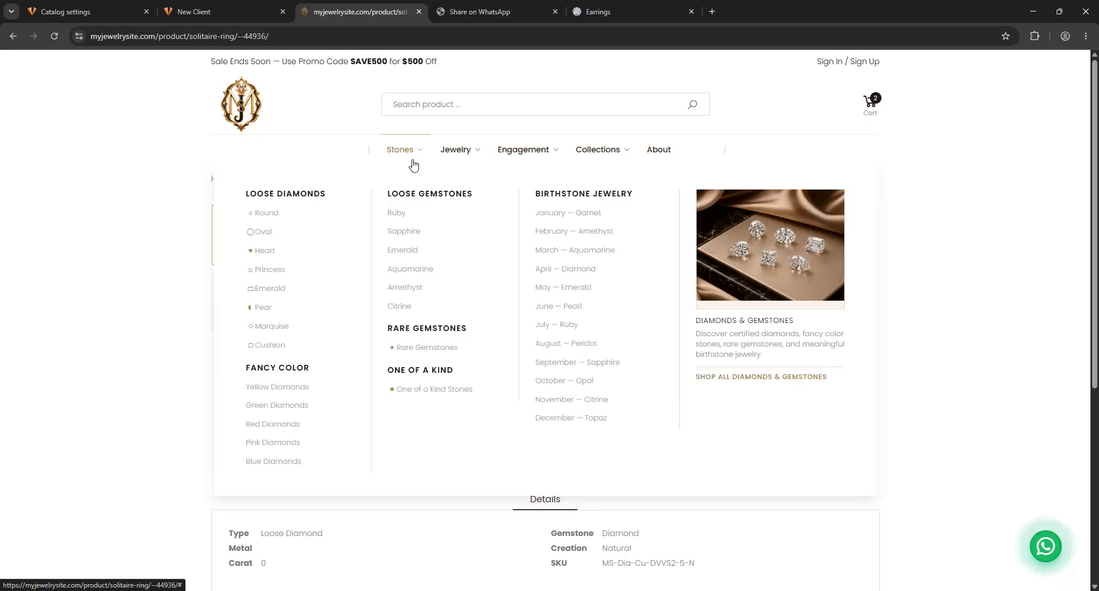
# Return to the Categories list and examine the title and slug of the Rings category
pyautogui.click(68, 12)
pyautogui.scroll(6, 493, 225)
pyautogui.scroll(5, 494, 225)
pyautogui.doubleClick(277, 264)
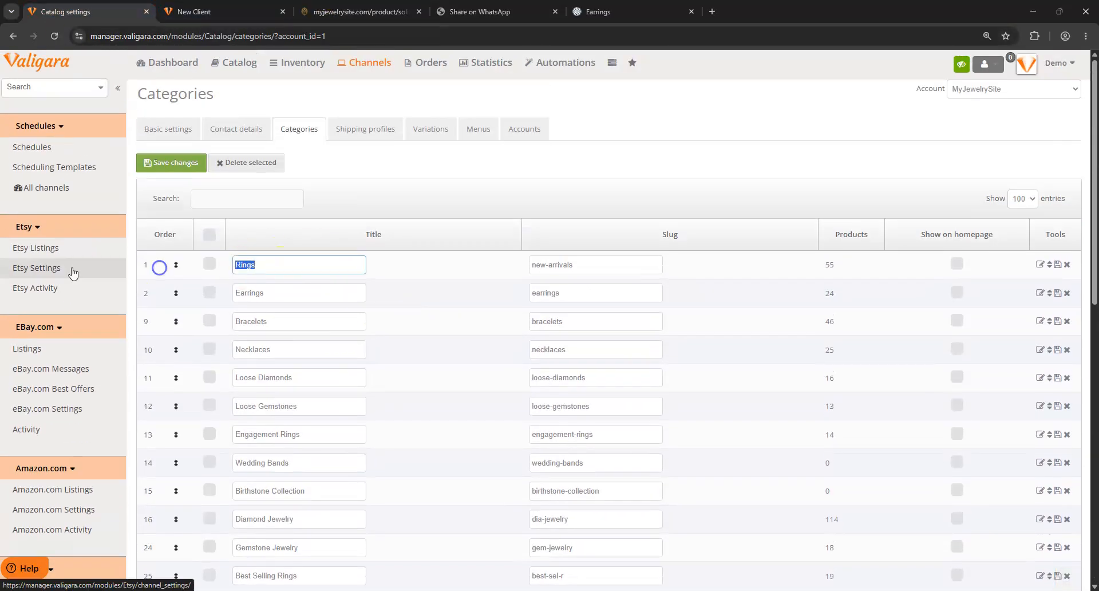
pyautogui.press('Tab')
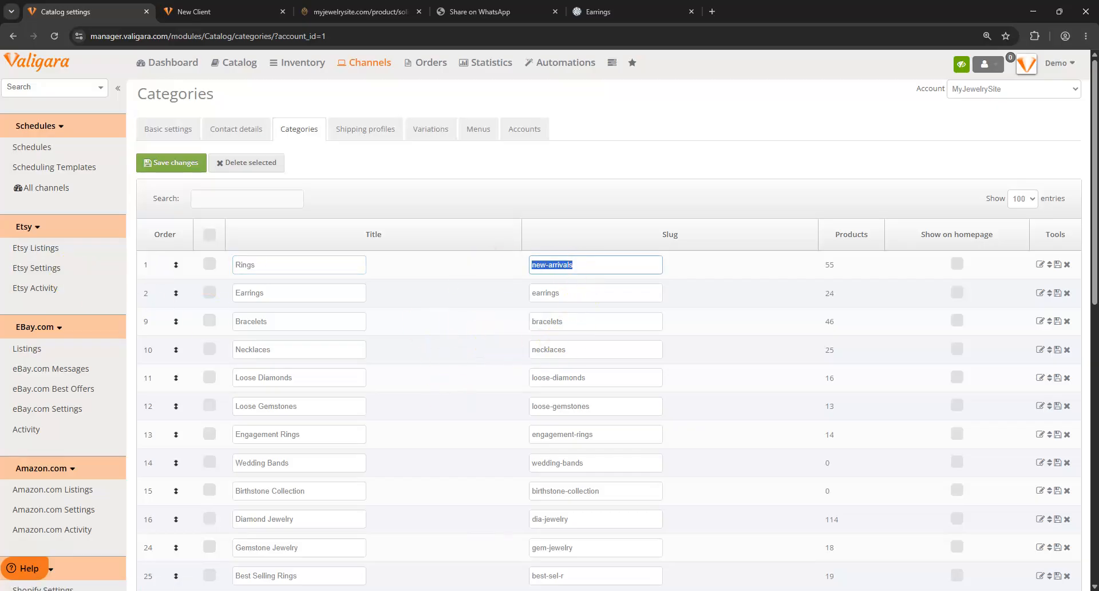
# On myjewelrysite.com, open the Solitaire category and an emerald-shaped diamond's product page, and inspect the category slug in its URL
pyautogui.click(328, 18)
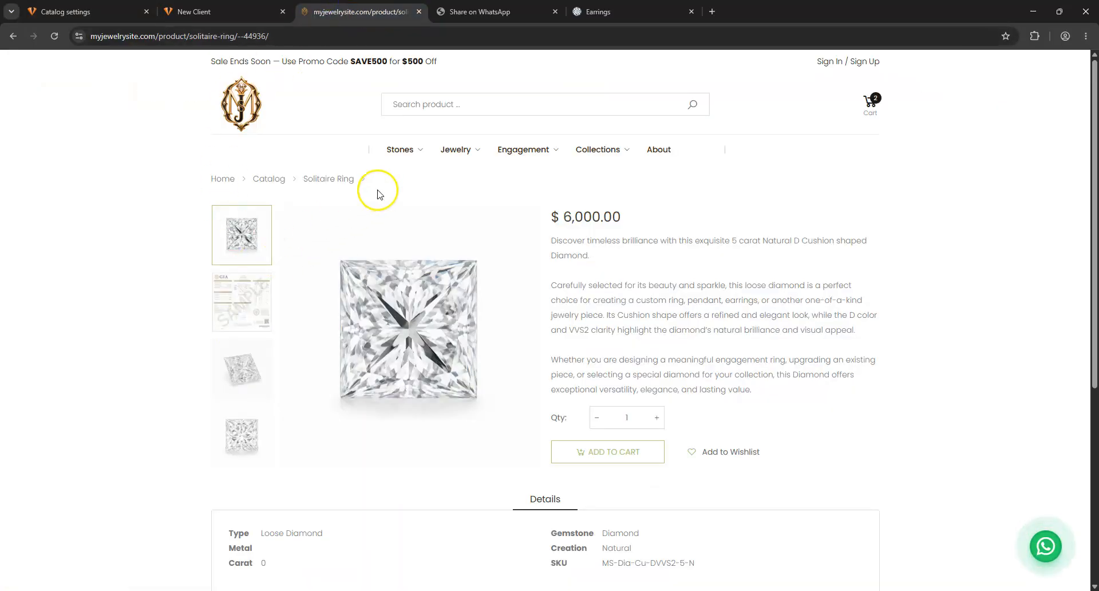
pyautogui.moveTo(454, 150)
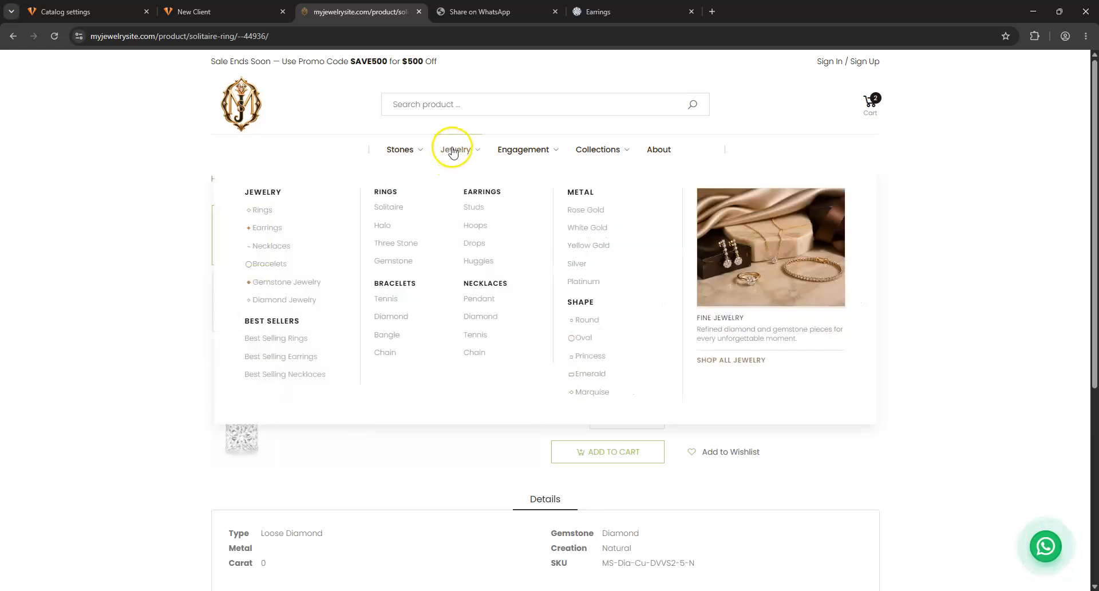
pyautogui.click(387, 219)
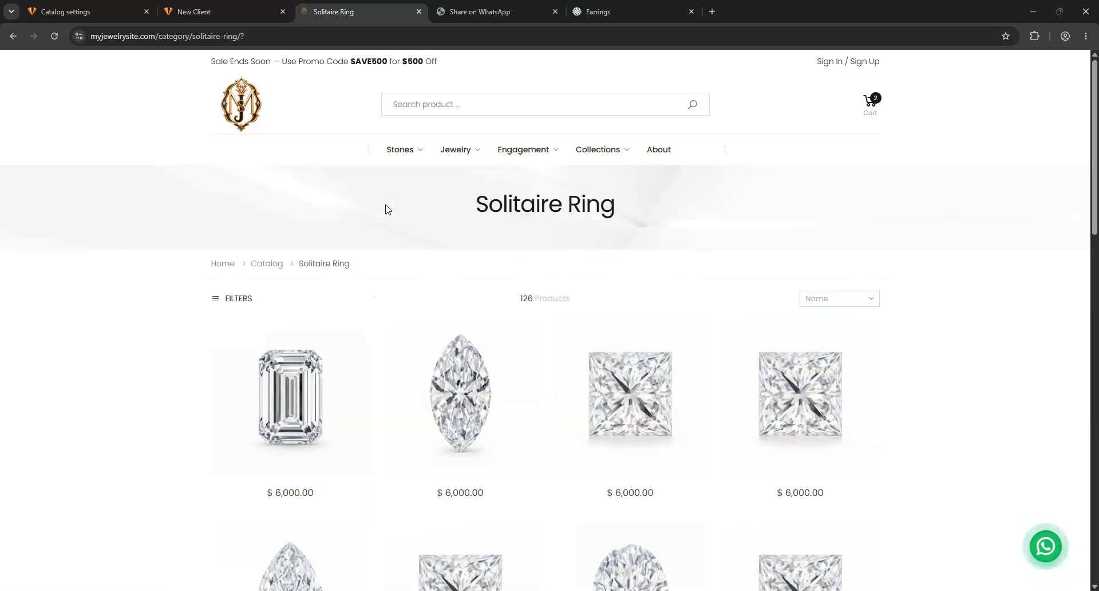
pyautogui.moveTo(336, 393)
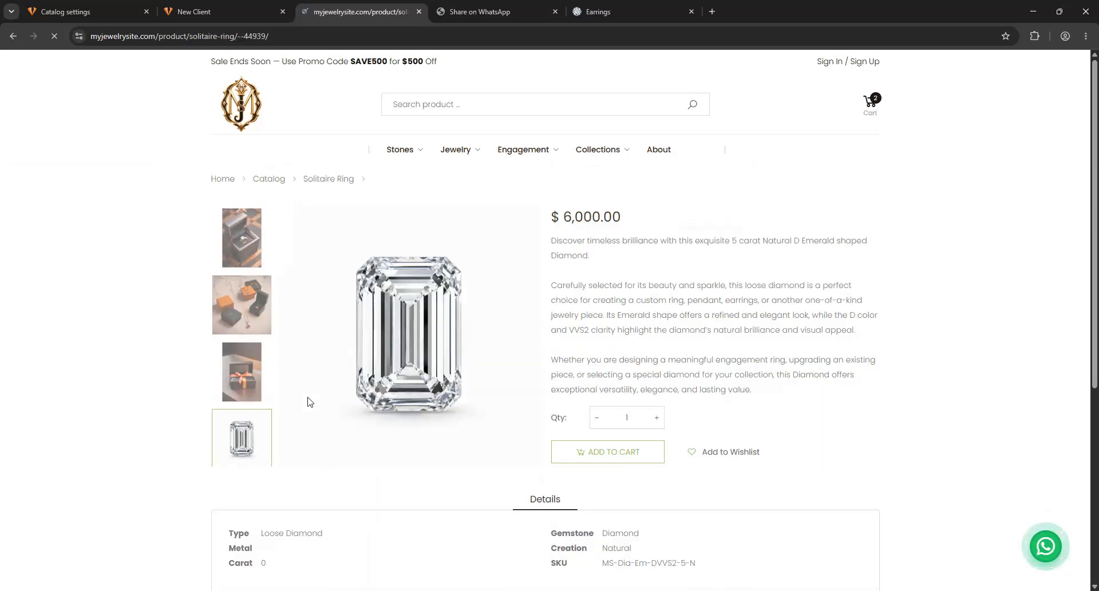
pyautogui.moveTo(159, 36); pyautogui.dragTo(238, 38)
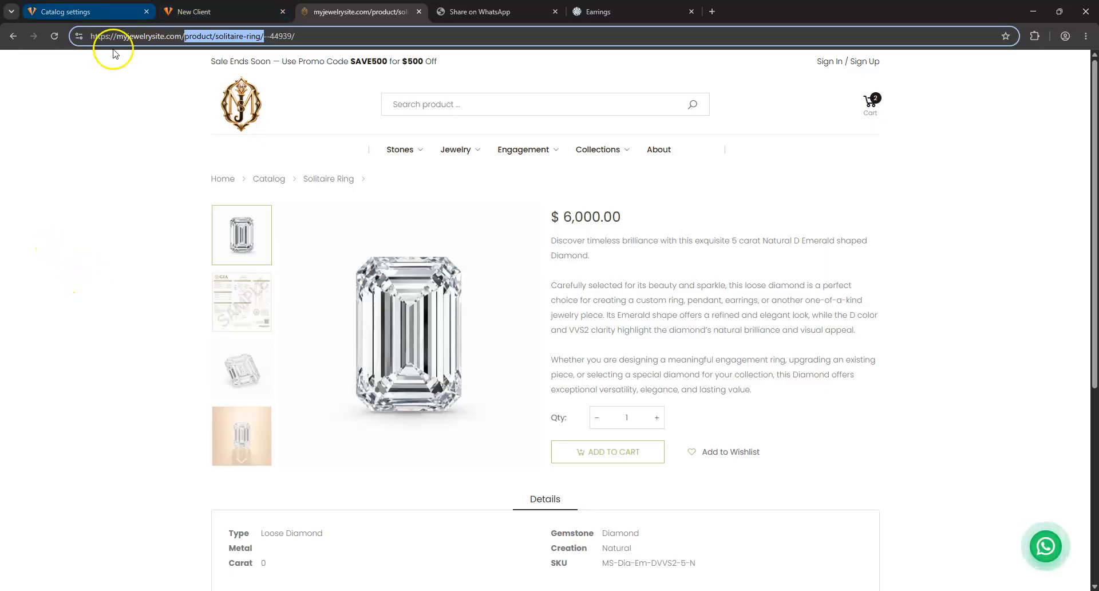
# Return to the Categories list and review the product counts, homepage display options and tools of each category
pyautogui.click(100, 13)
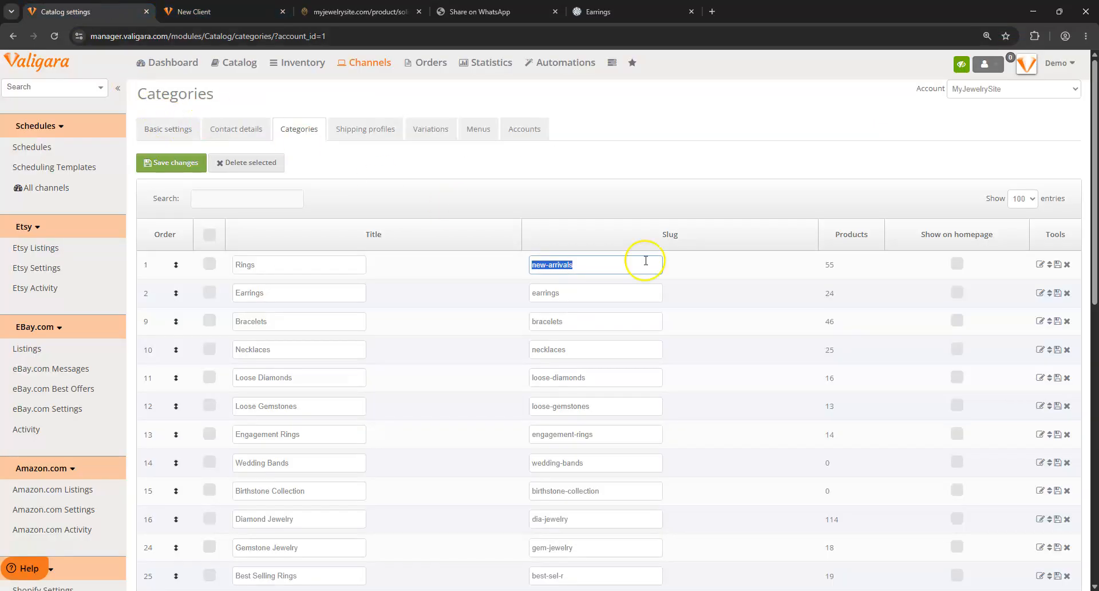
pyautogui.scroll(-10, 790, 435)
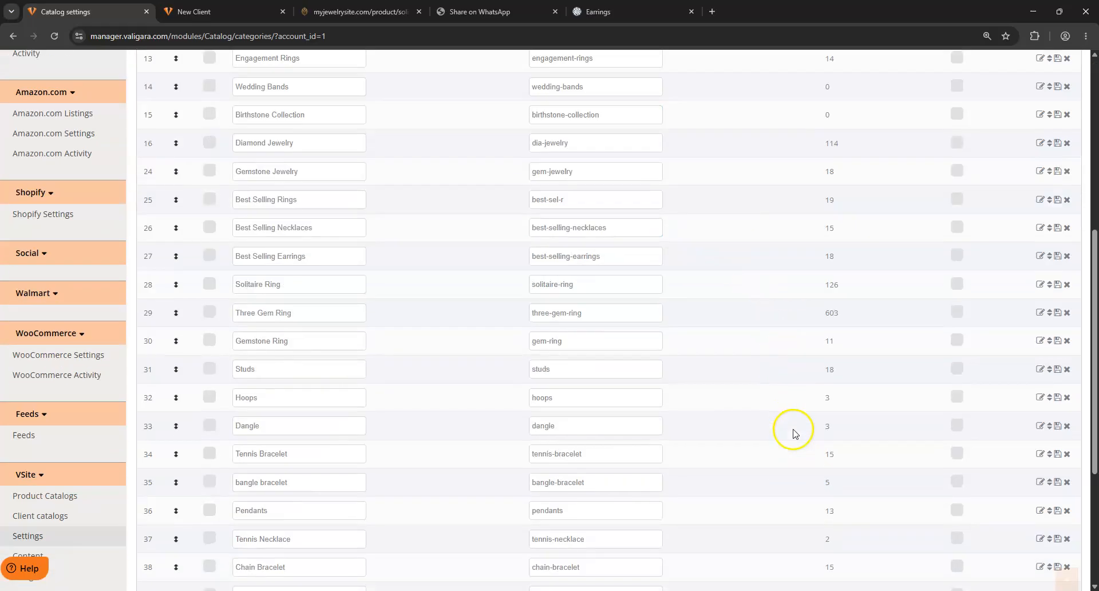
pyautogui.scroll(15, 802, 418)
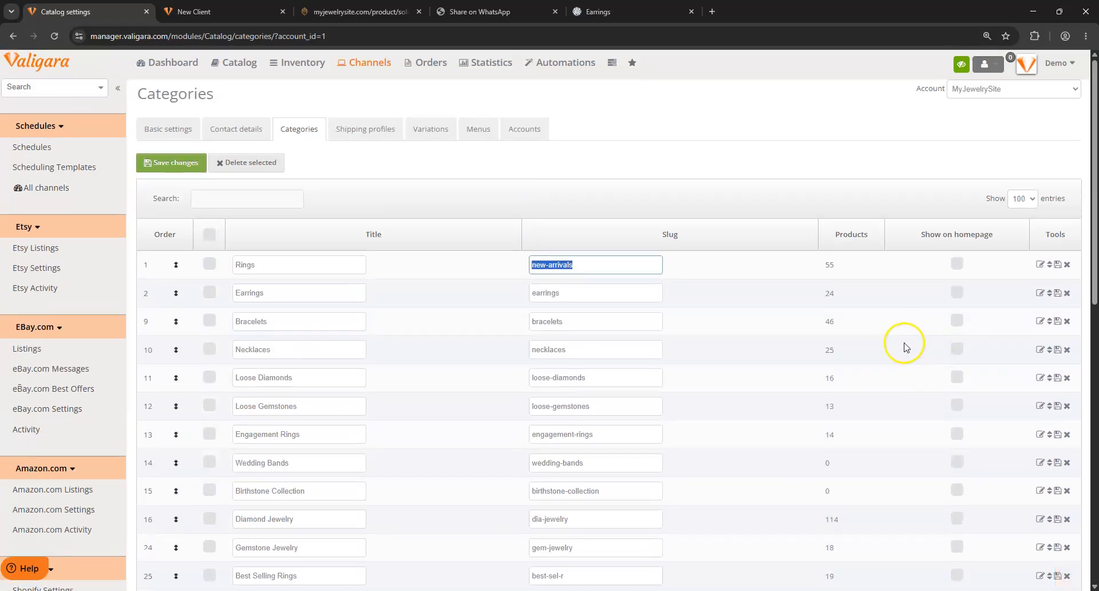
# Open the Rings category for editing in a separate tab and examine its SEO, description, background, Filters and Fields options
pyautogui.middleClick(1039, 264)
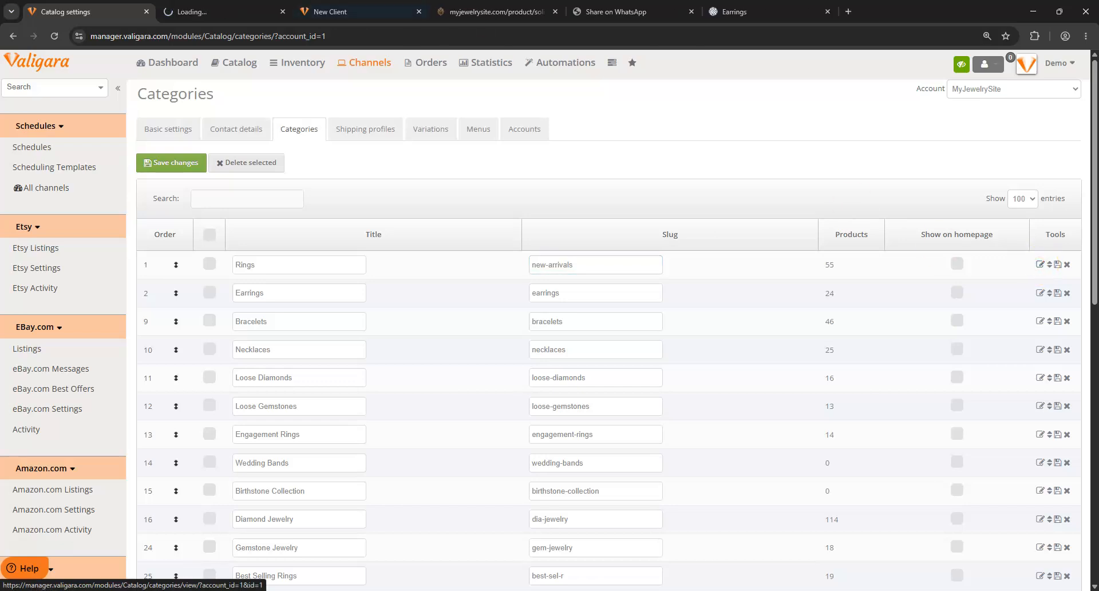
pyautogui.click(221, 11)
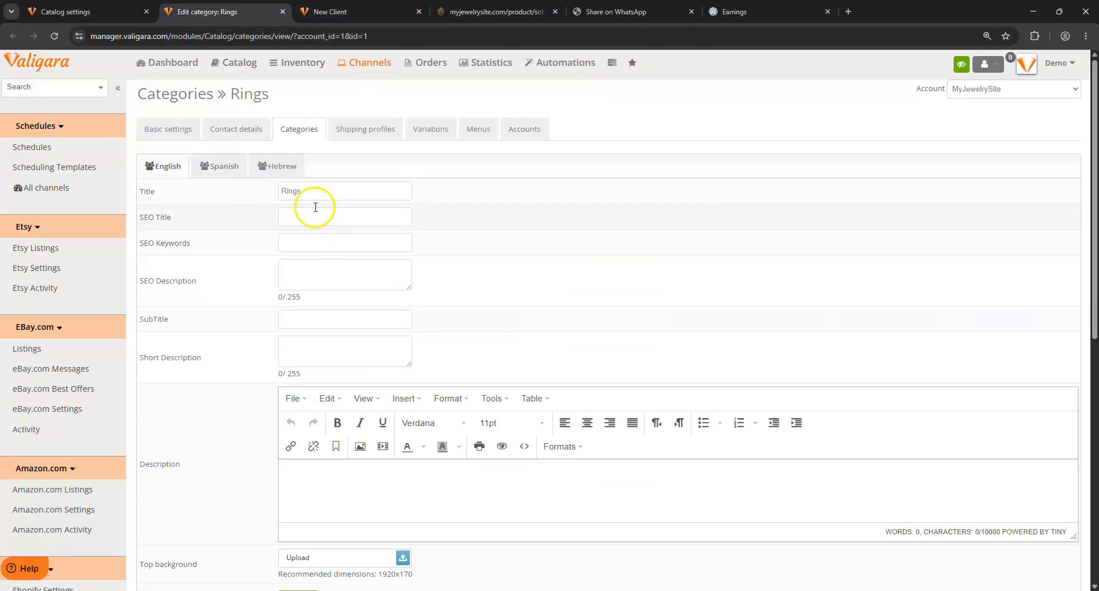
pyautogui.tripleClick(149, 218)
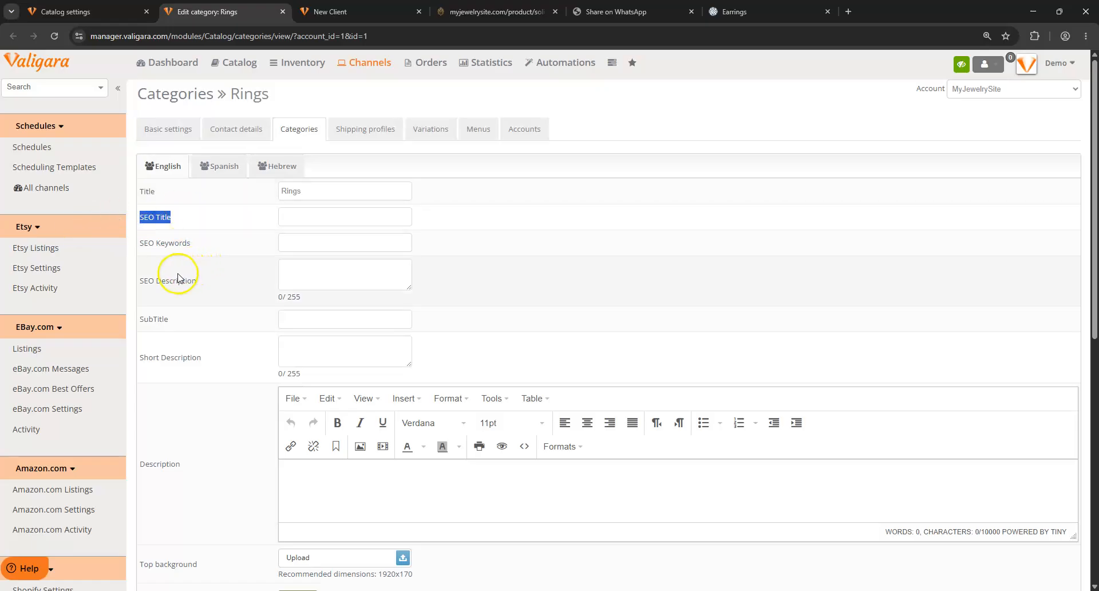
pyautogui.scroll(-4, 248, 415)
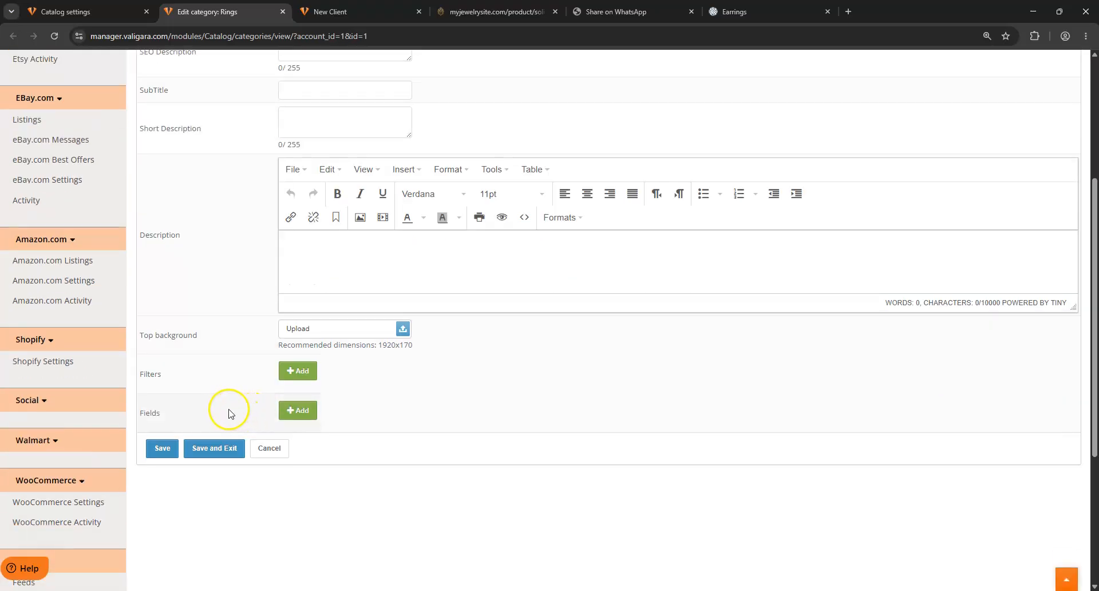
pyautogui.tripleClick(155, 374)
# Switch to my-stones.com, check the Earrings page filters, then open the Round loose diamonds category and browse its products
pyautogui.click(755, 12)
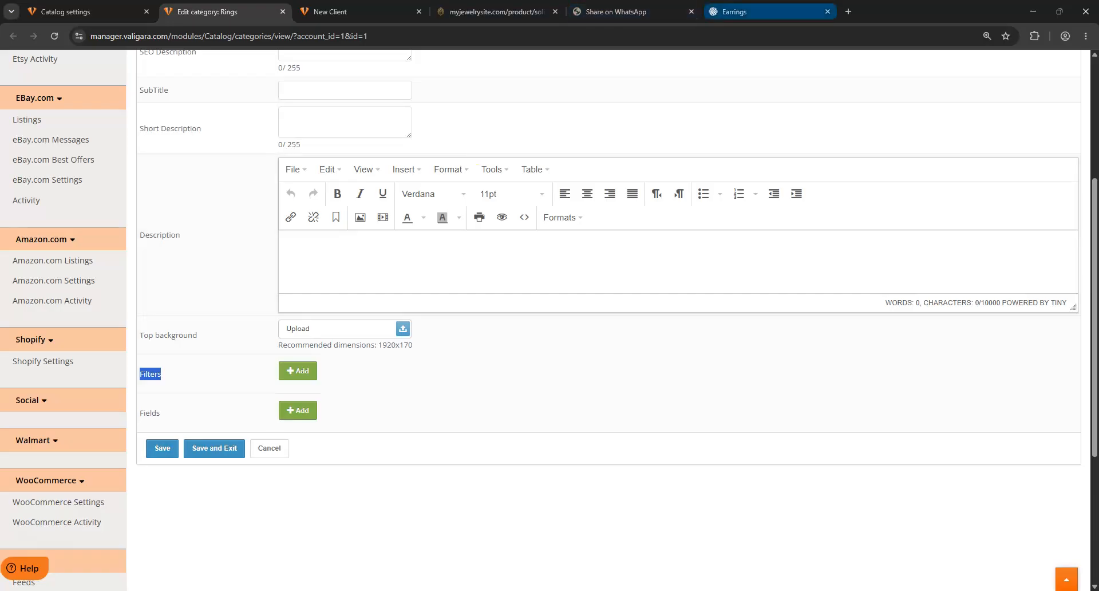
pyautogui.click(261, 278)
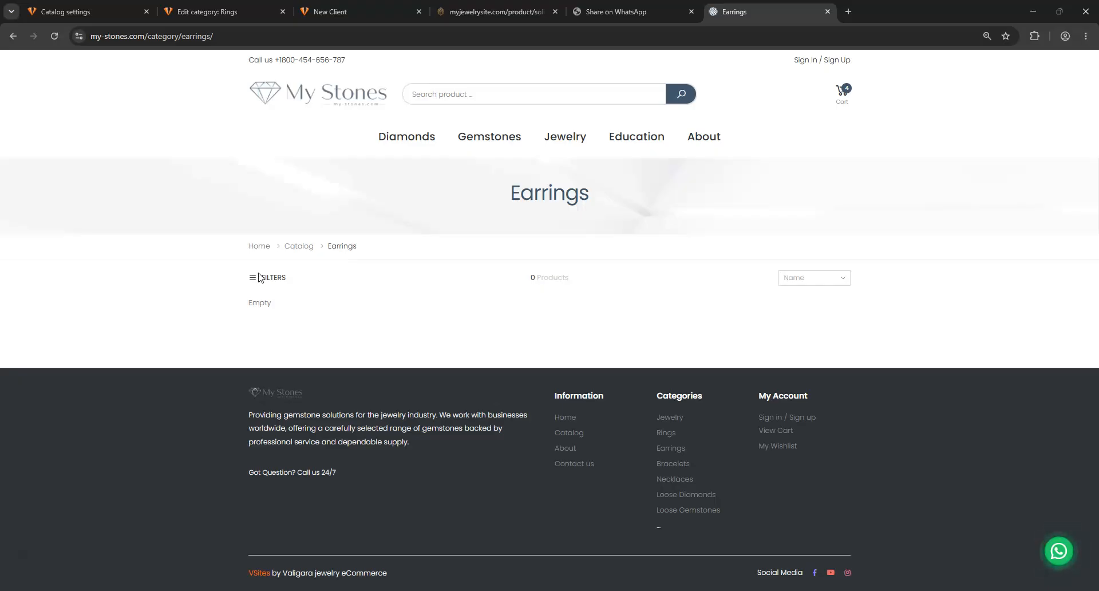
pyautogui.click(401, 135)
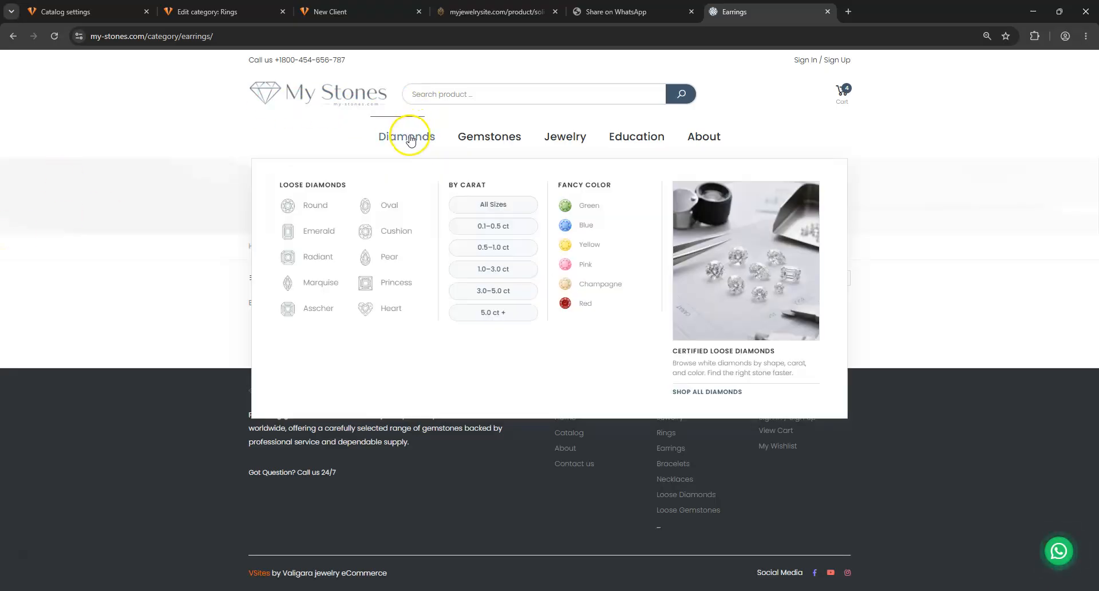
pyautogui.click(318, 206)
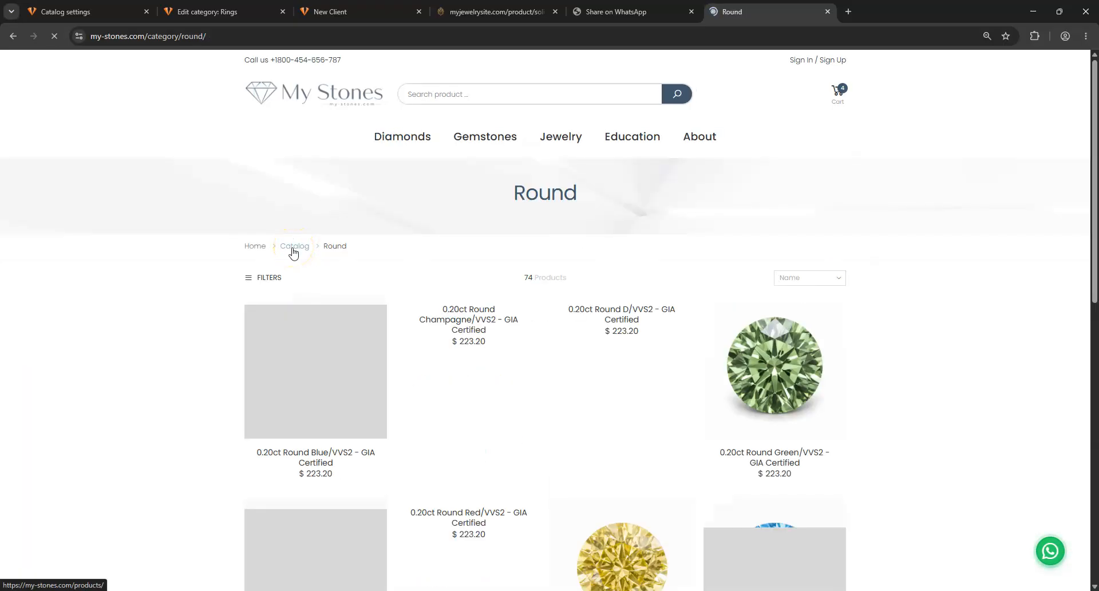
pyautogui.scroll(-6, 298, 343)
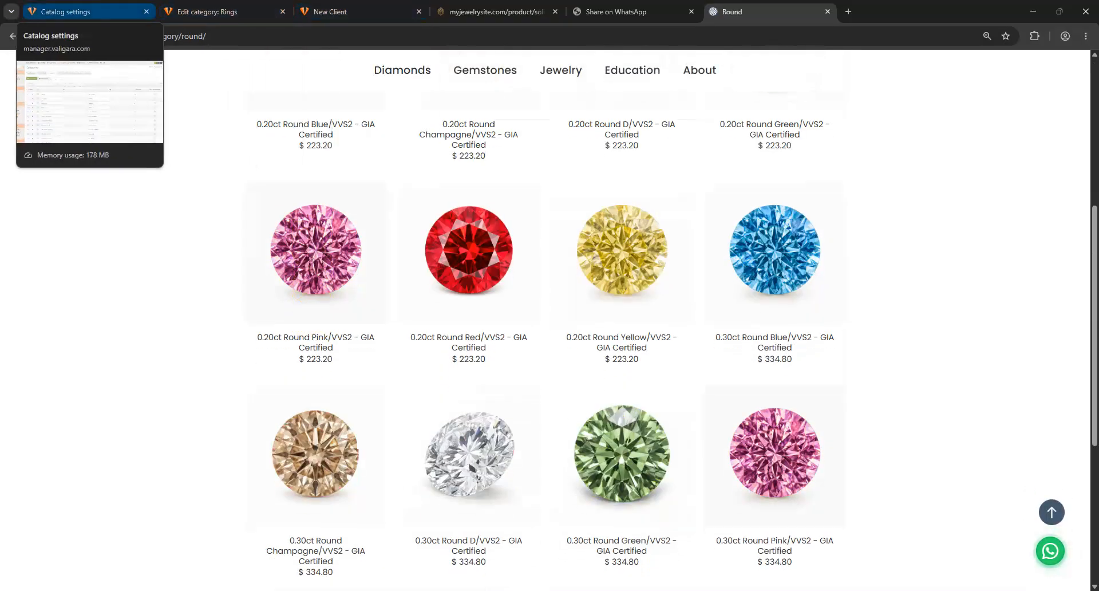
# Return to the Categories list and open the list of products assigned to the Rings category
pyautogui.click(115, 11)
pyautogui.click(172, 11)
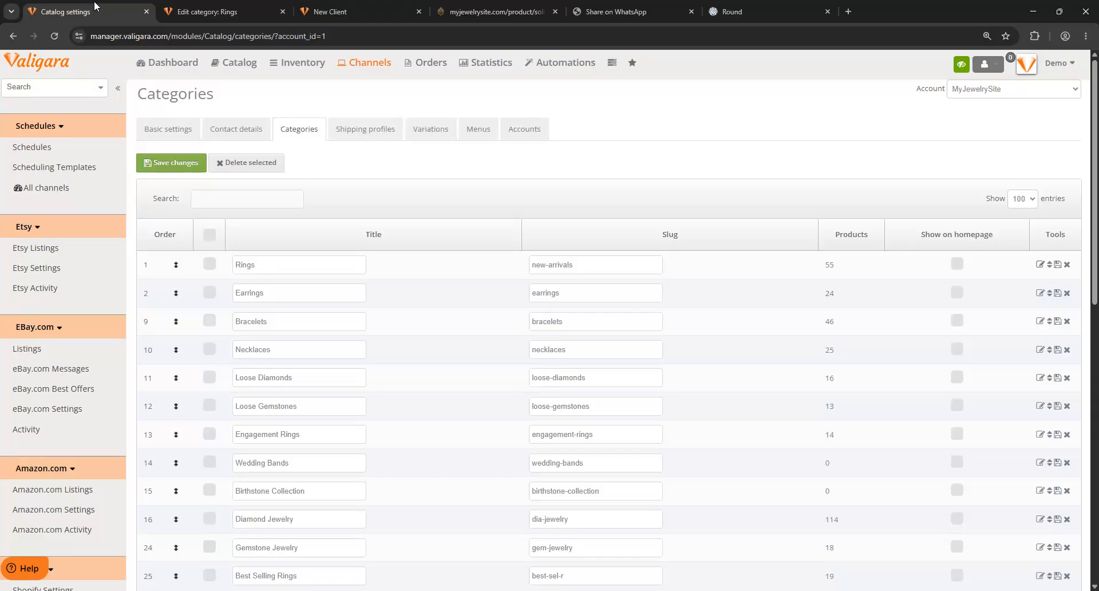
pyautogui.click(830, 266)
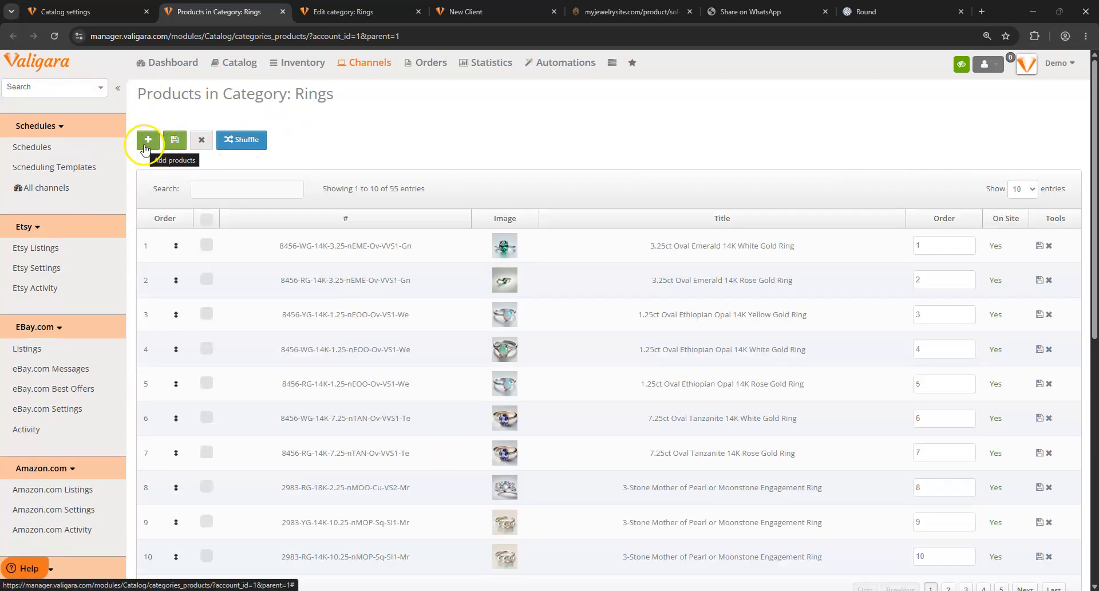
# Open the product catalog in a separate tab and select all products on the current page
pyautogui.middleClick(239, 62)
pyautogui.click(311, 11)
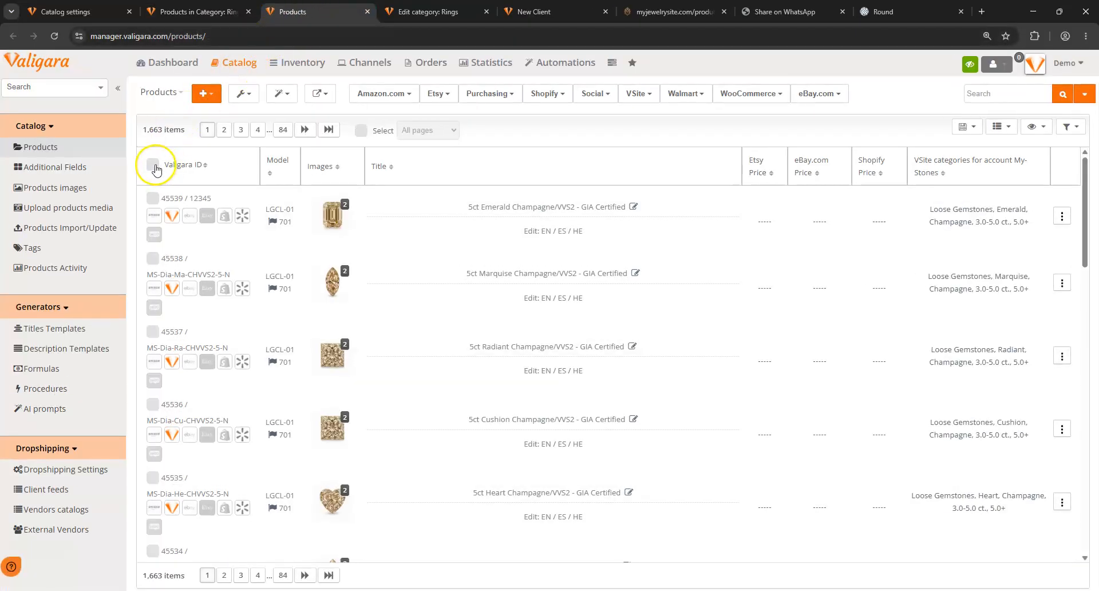
pyautogui.click(153, 166)
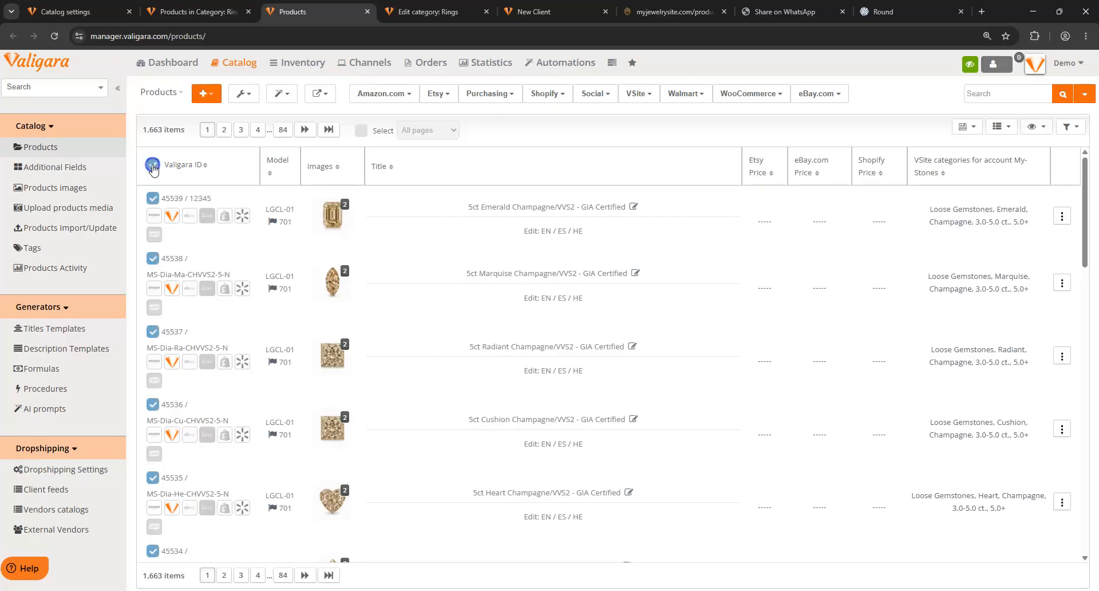
# Start setting VSite categories for the selected products and choose Bracelets and Loose Diamonds under MyJewelrySite
pyautogui.click(639, 96)
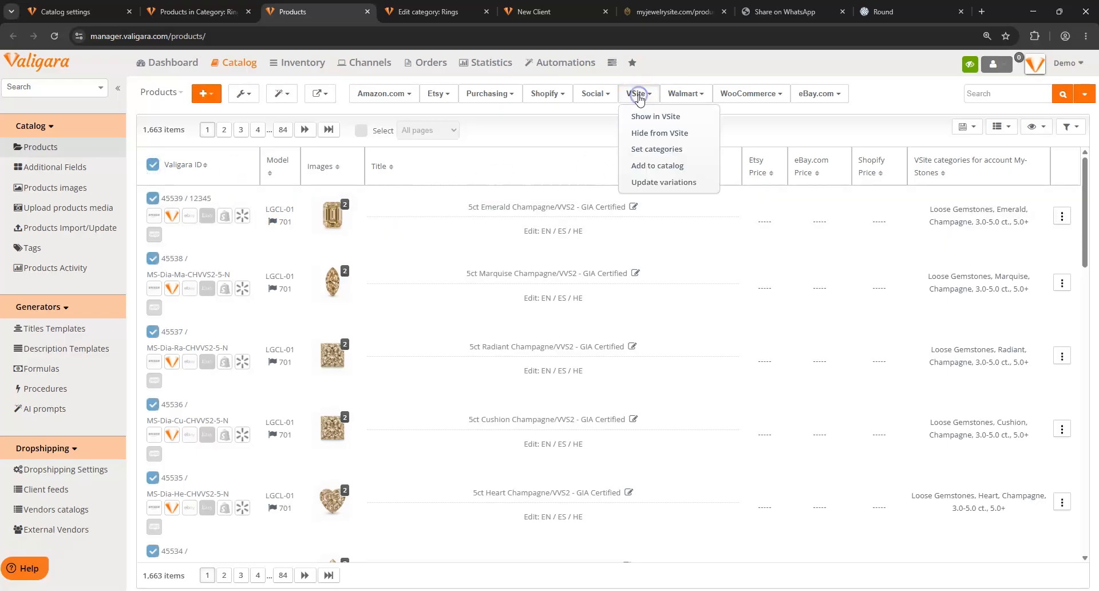
pyautogui.click(641, 156)
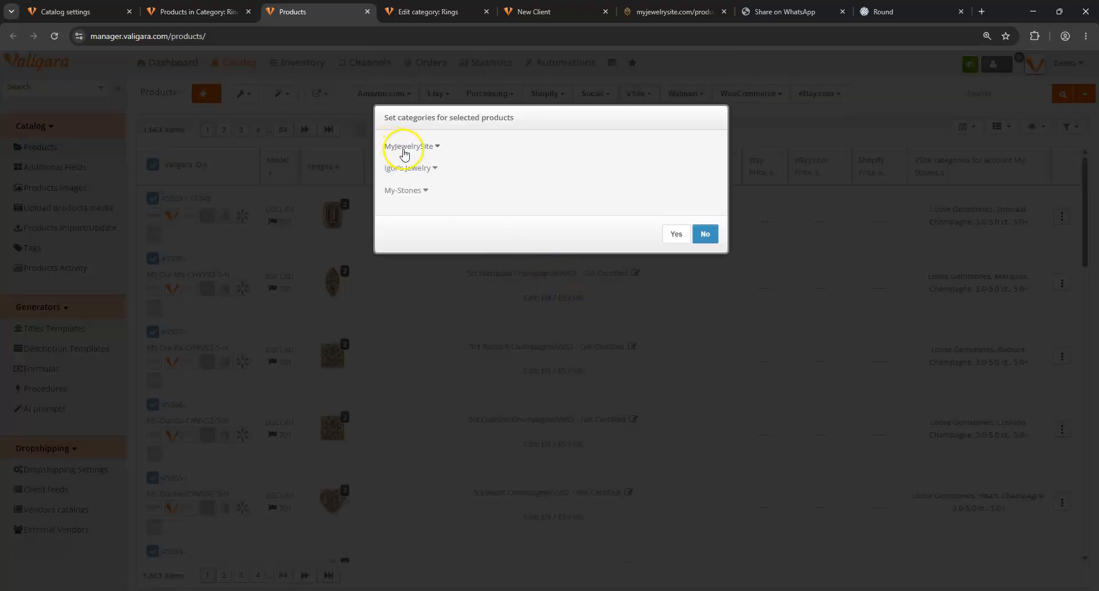
pyautogui.click(404, 150)
pyautogui.click(403, 178)
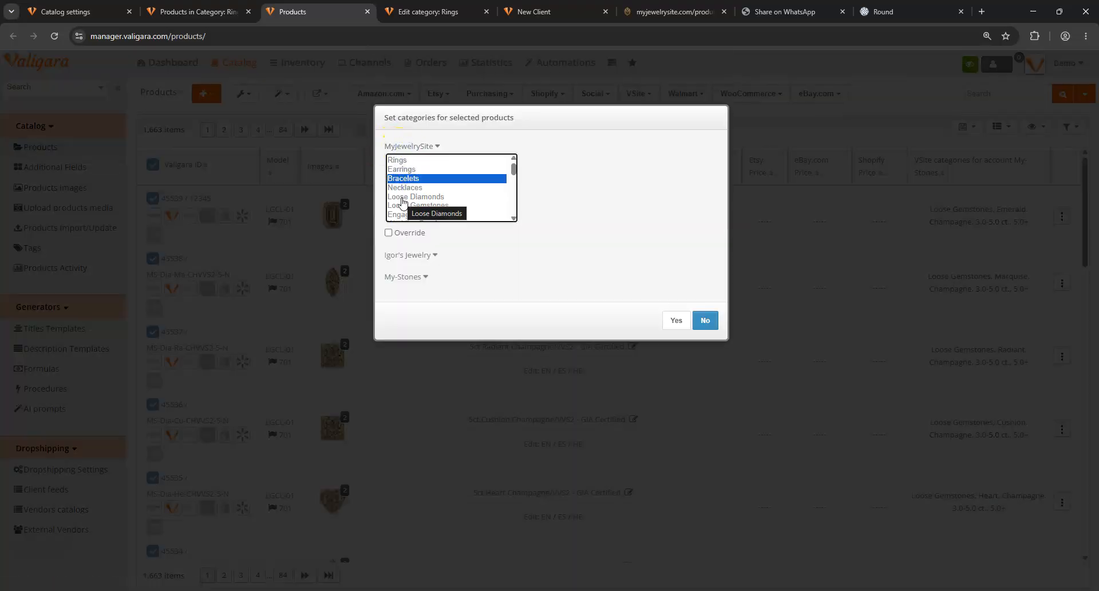
pyautogui.keyDown('ctrl'); pyautogui.click(402, 198); pyautogui.keyUp('ctrl')
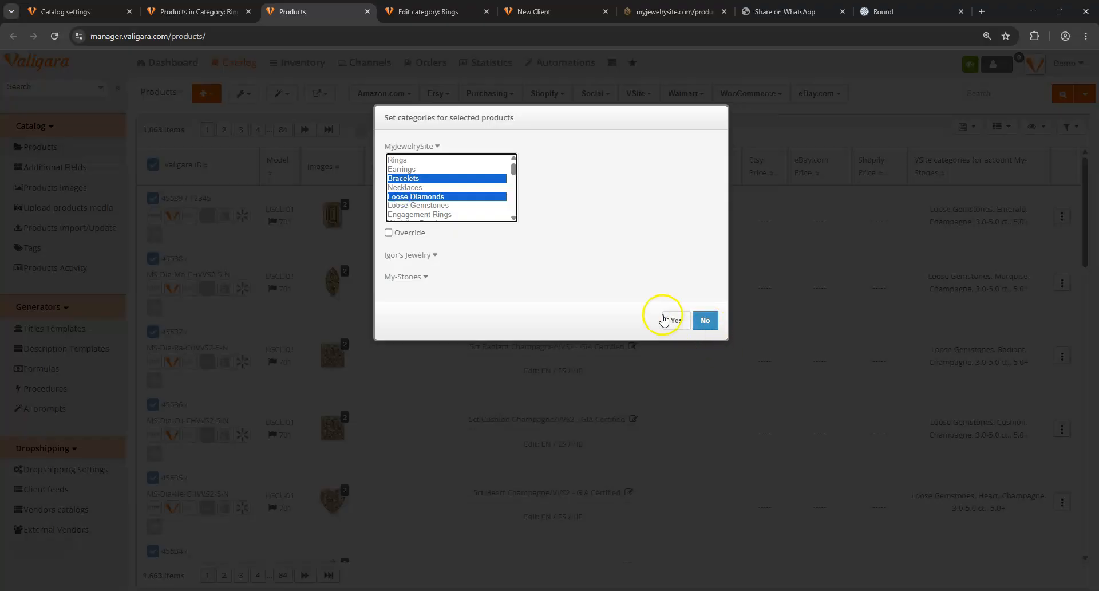
# Return to the MyJewelrySite settings, view the shipping profiles and open the Variations settings
pyautogui.click(132, 12)
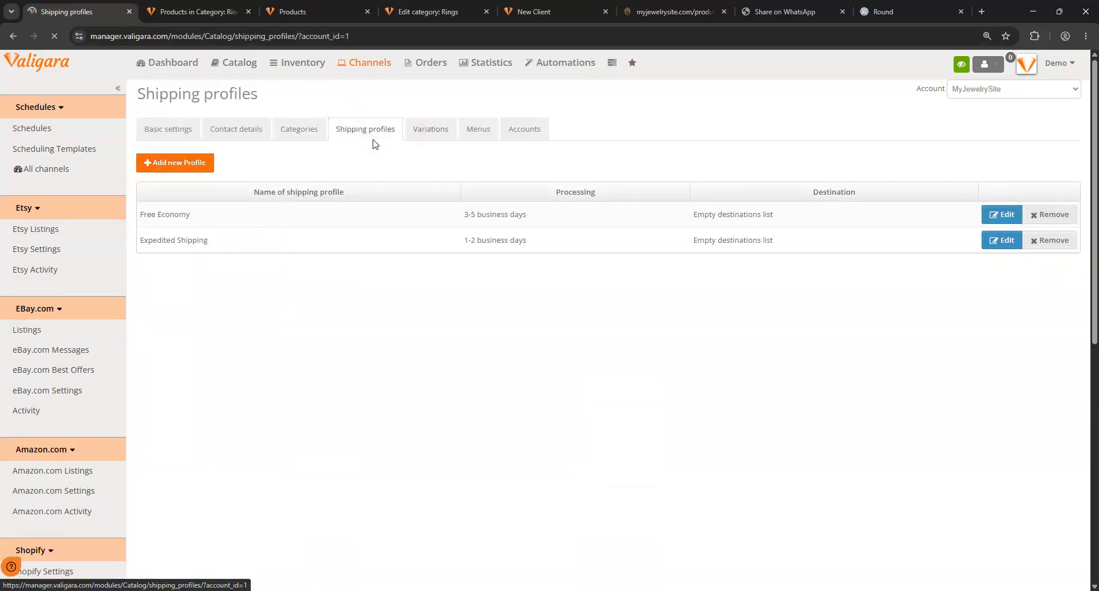
pyautogui.click(437, 132)
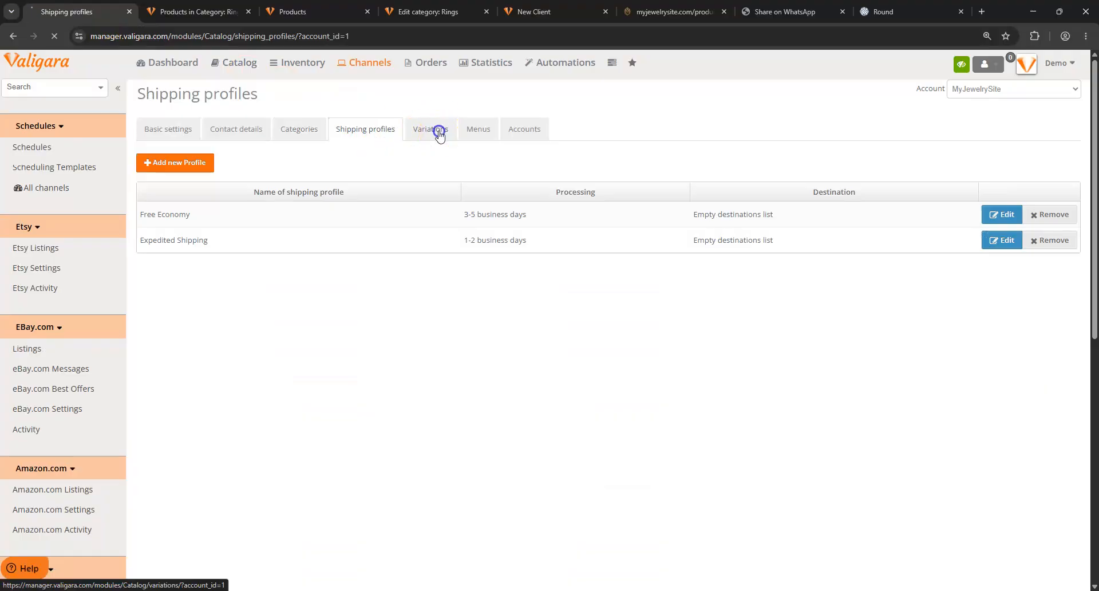
pyautogui.click(361, 174)
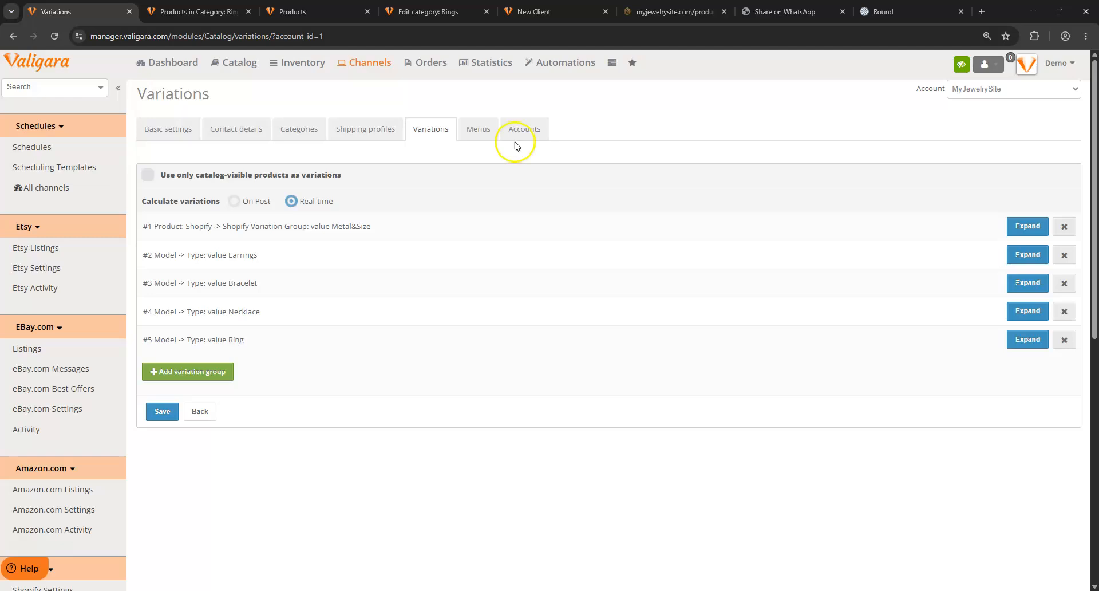
# Expand the Metal&Size and Earrings variation groups and examine their conditions, attributes and fields
pyautogui.click(1024, 226)
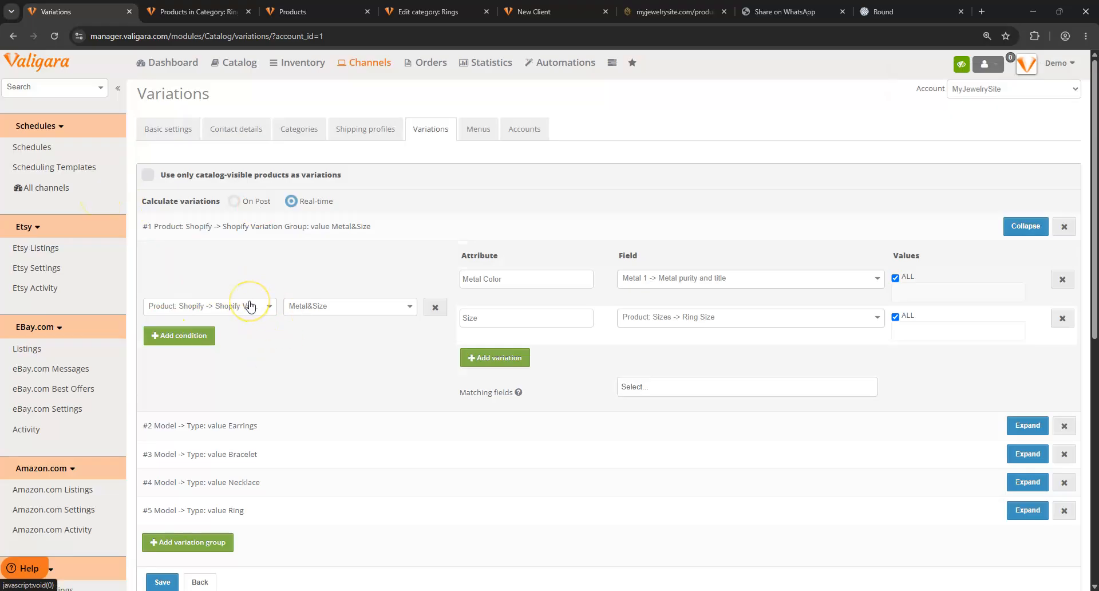
pyautogui.click(1026, 424)
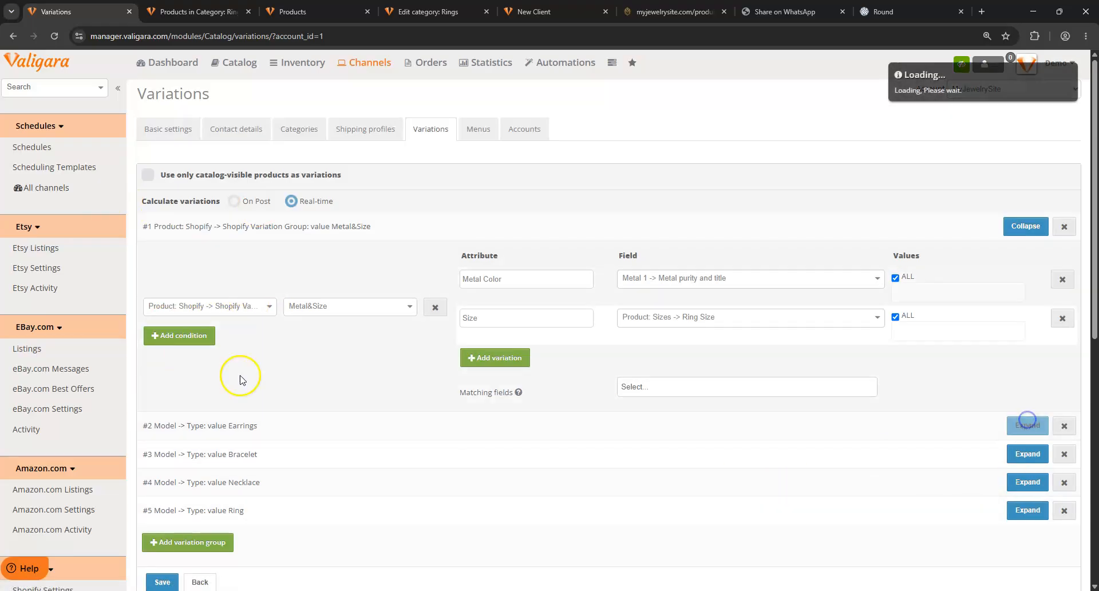
pyautogui.scroll(-4, 130, 366)
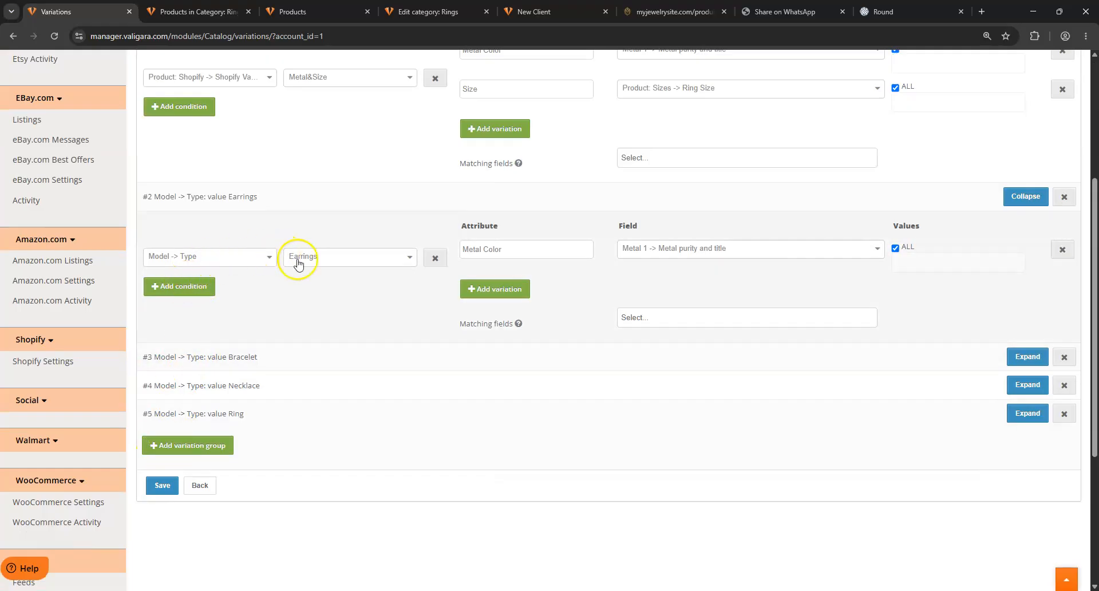
pyautogui.moveTo(523, 248); pyautogui.dragTo(447, 255)
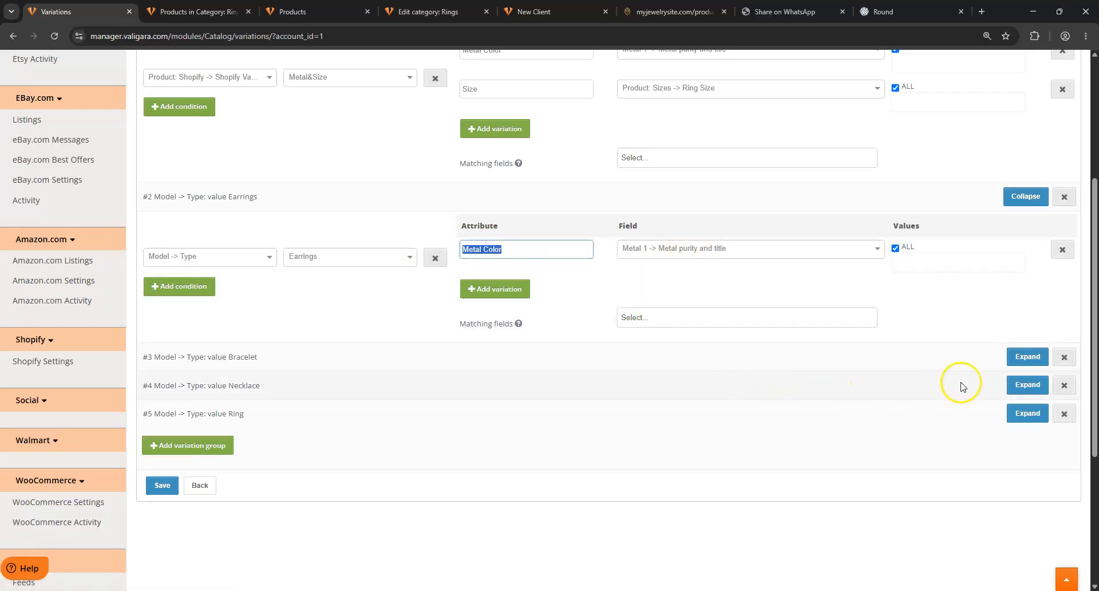
# Expand the Ring variation group and examine its Metal and Size attributes and the fields they use
pyautogui.click(1026, 413)
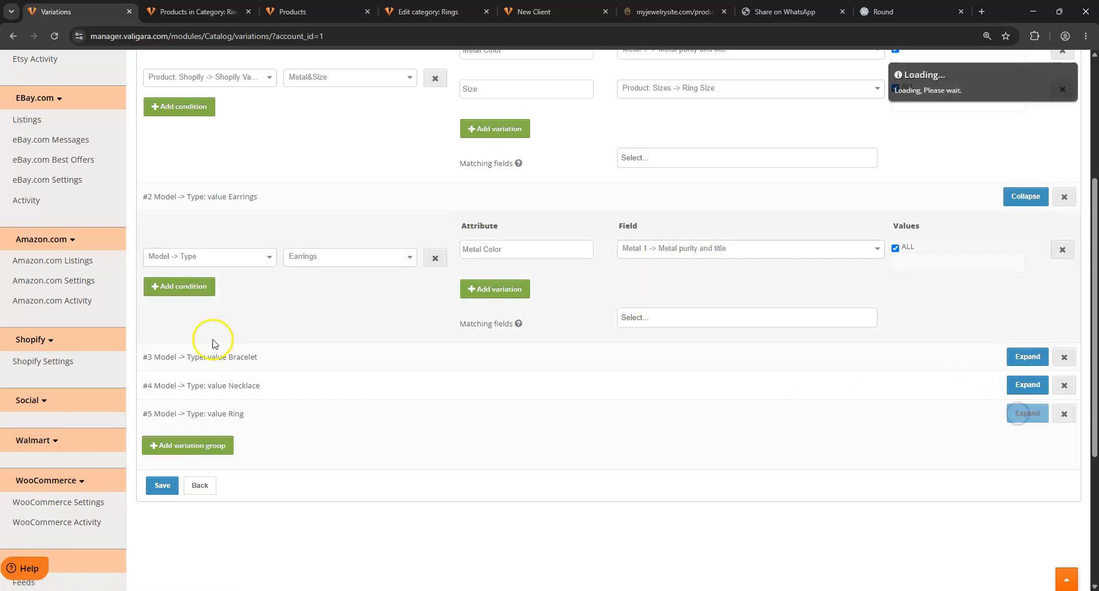
pyautogui.scroll(-2, 189, 444)
pyautogui.doubleClick(462, 355)
pyautogui.moveTo(463, 354); pyautogui.dragTo(420, 355)
pyautogui.click(522, 381)
pyautogui.doubleClick(466, 391)
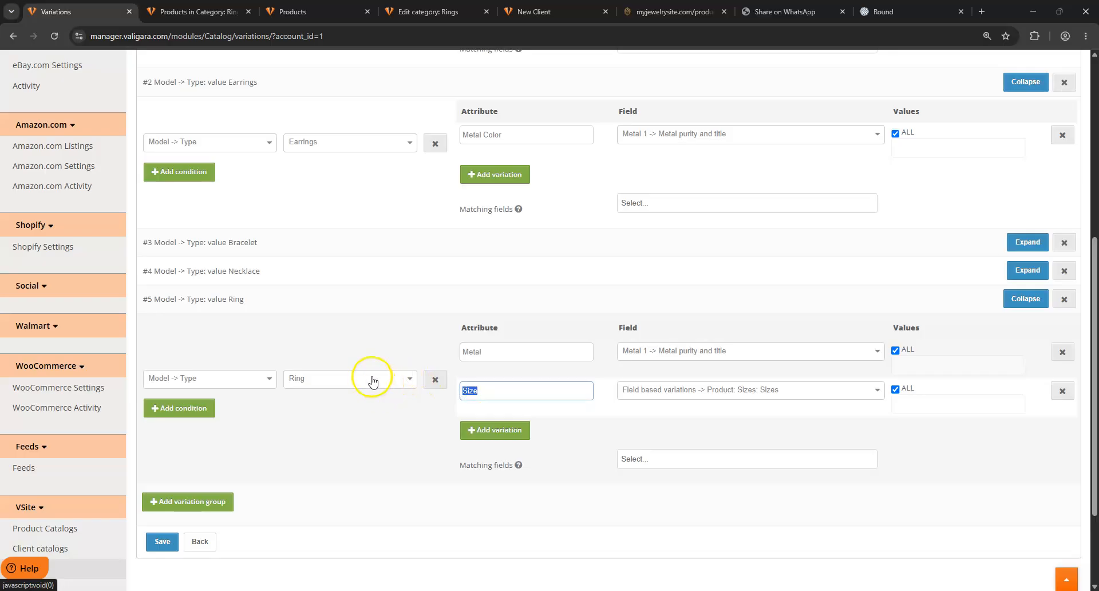
# Add a new variation group with a blank condition and a blank variation attribute row
pyautogui.scroll(-1, 261, 566)
pyautogui.scroll(-2, 260, 567)
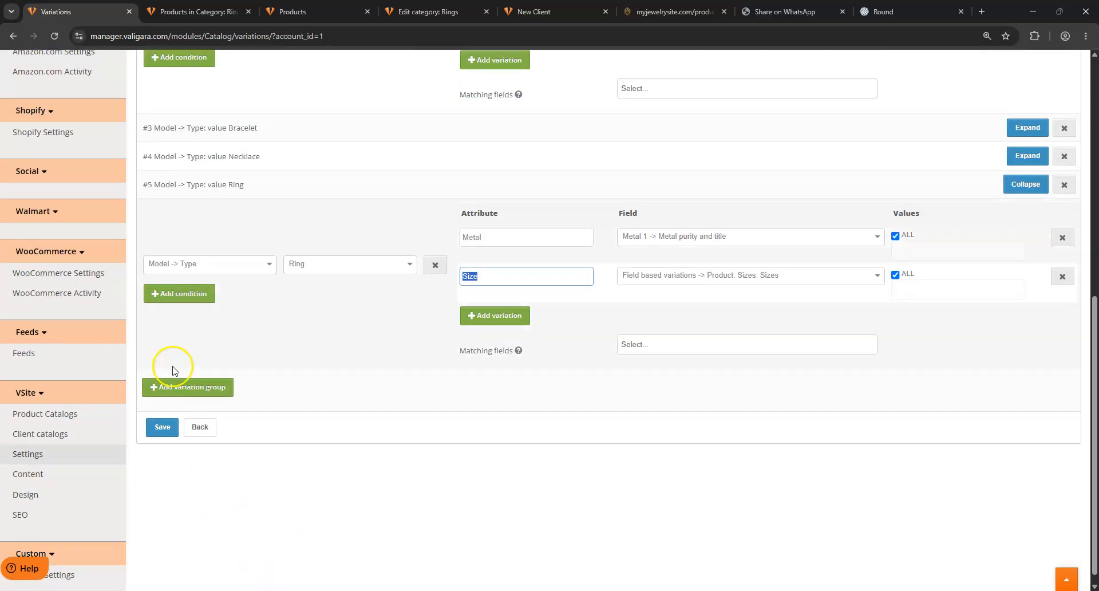
pyautogui.click(172, 386)
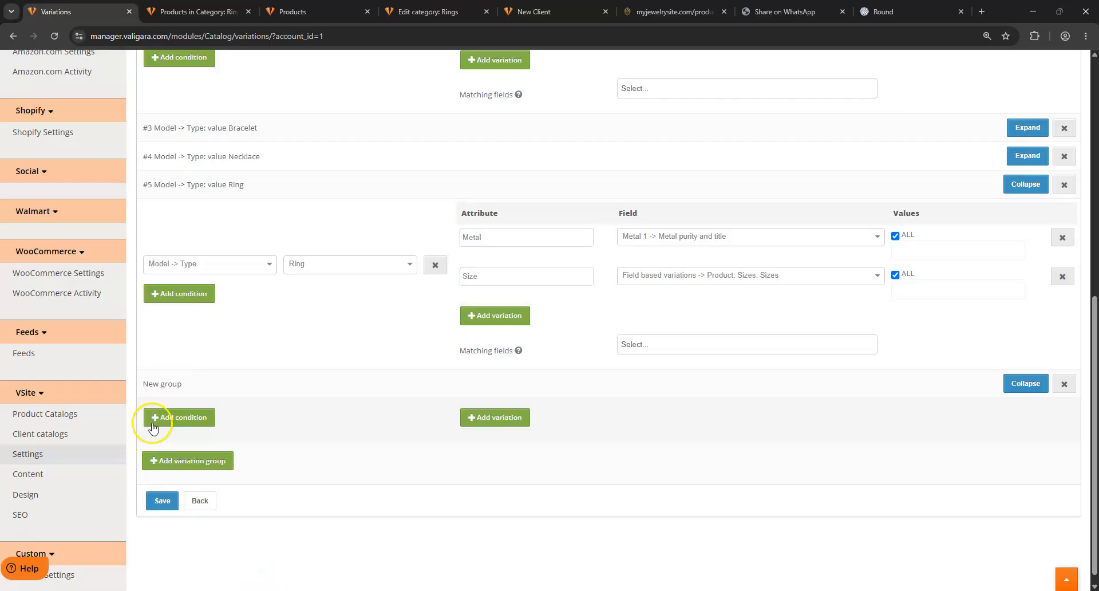
pyautogui.click(165, 417)
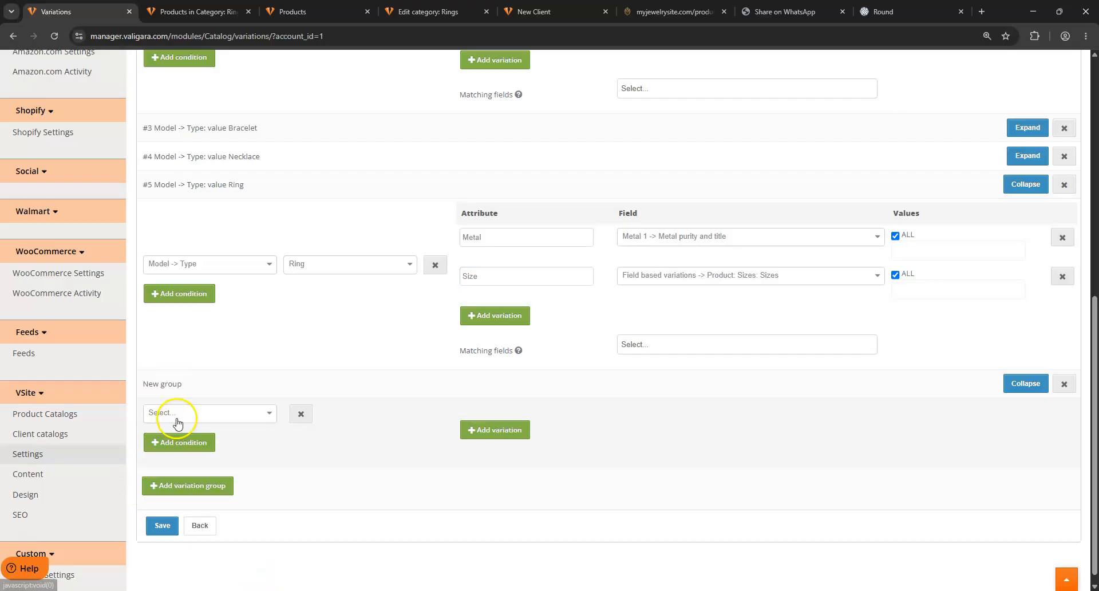
pyautogui.click(238, 413)
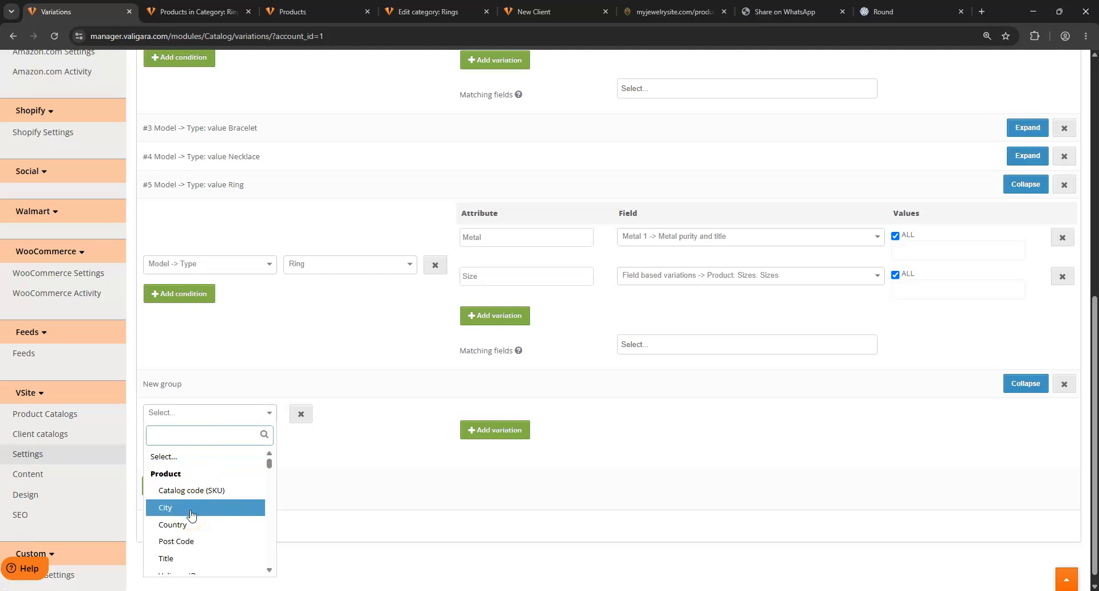
pyautogui.click(489, 428)
pyautogui.click(491, 438)
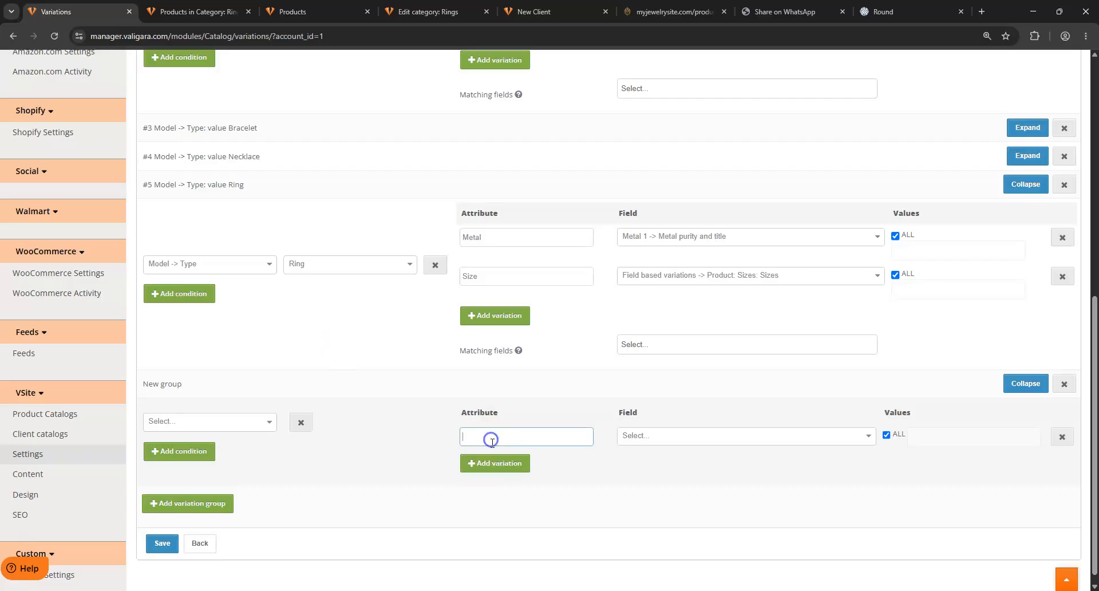
# Switch to the myjewelrysite.com storefront and open the first 14K Yellow Gold Ring in the Rings category
pyautogui.moveTo(481, 236); pyautogui.dragTo(431, 235)
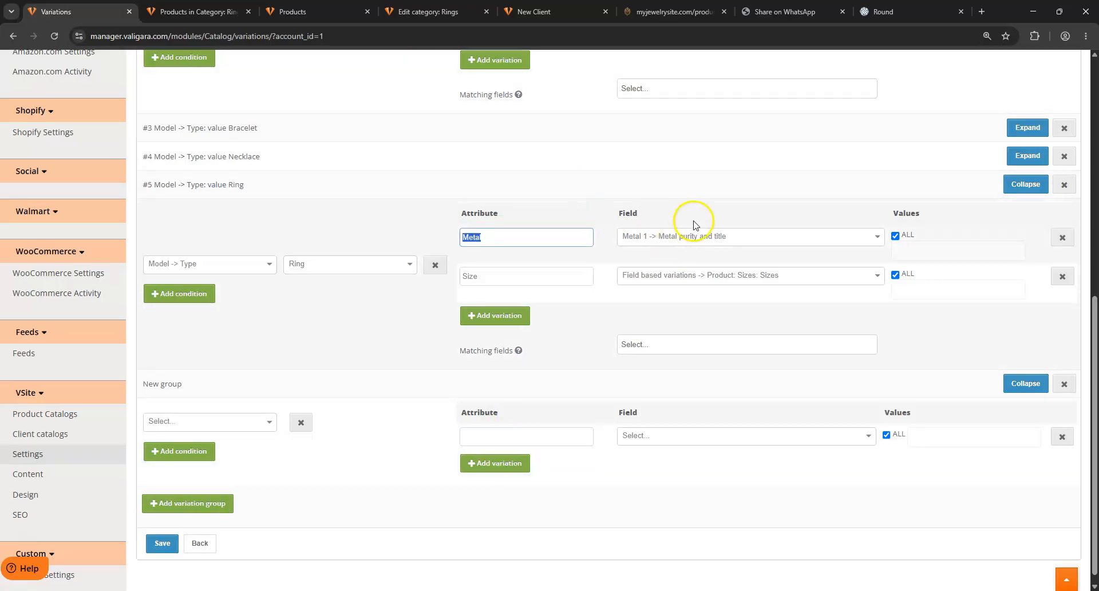
pyautogui.click(675, 12)
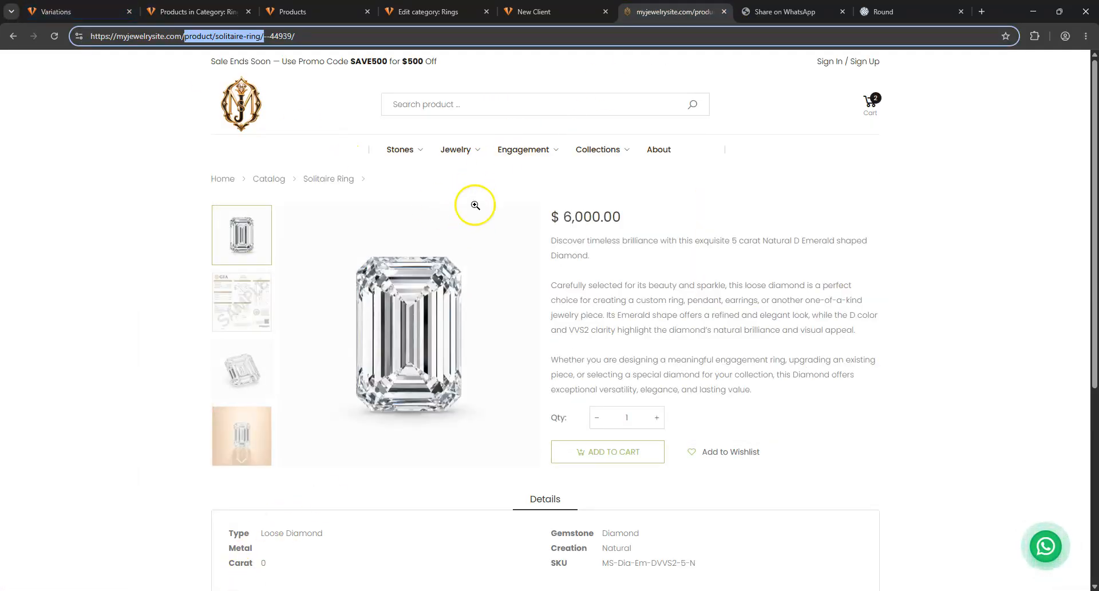
pyautogui.moveTo(463, 152)
pyautogui.click(385, 207)
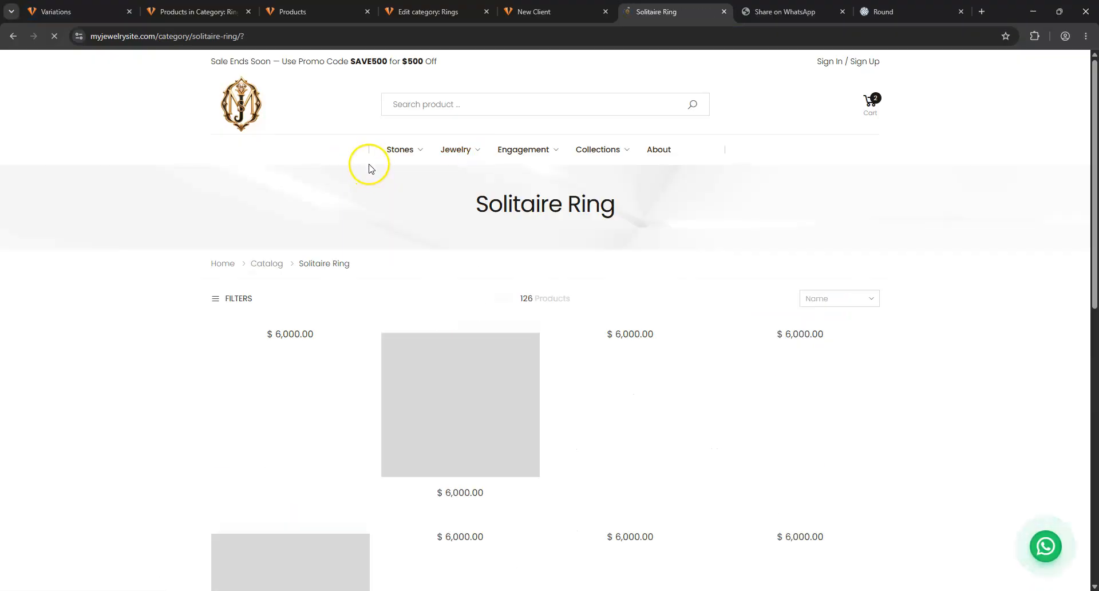
pyautogui.moveTo(445, 162)
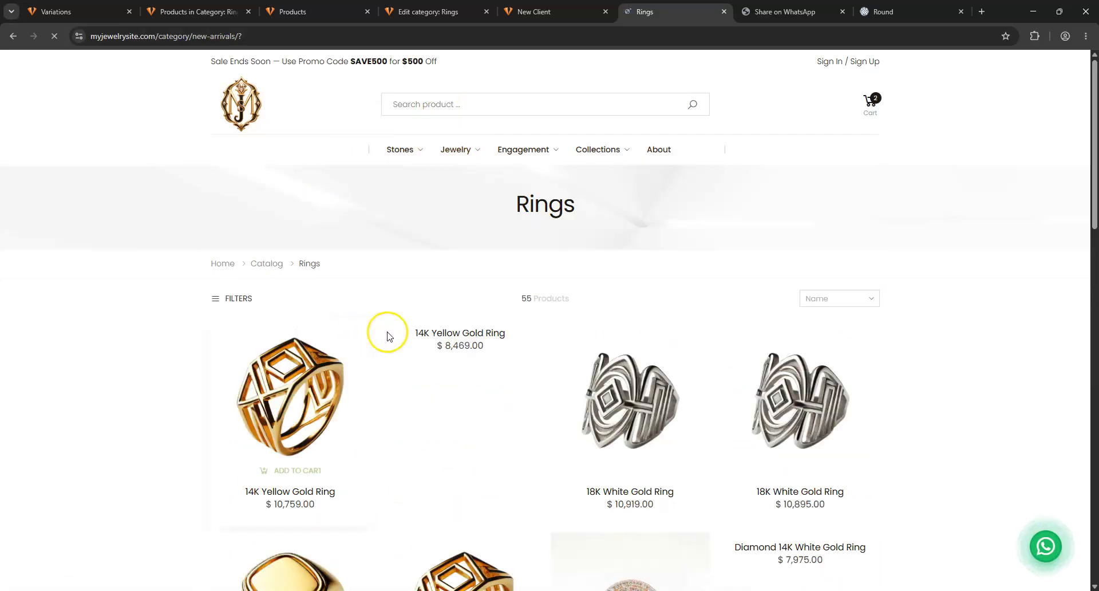
pyautogui.click(307, 395)
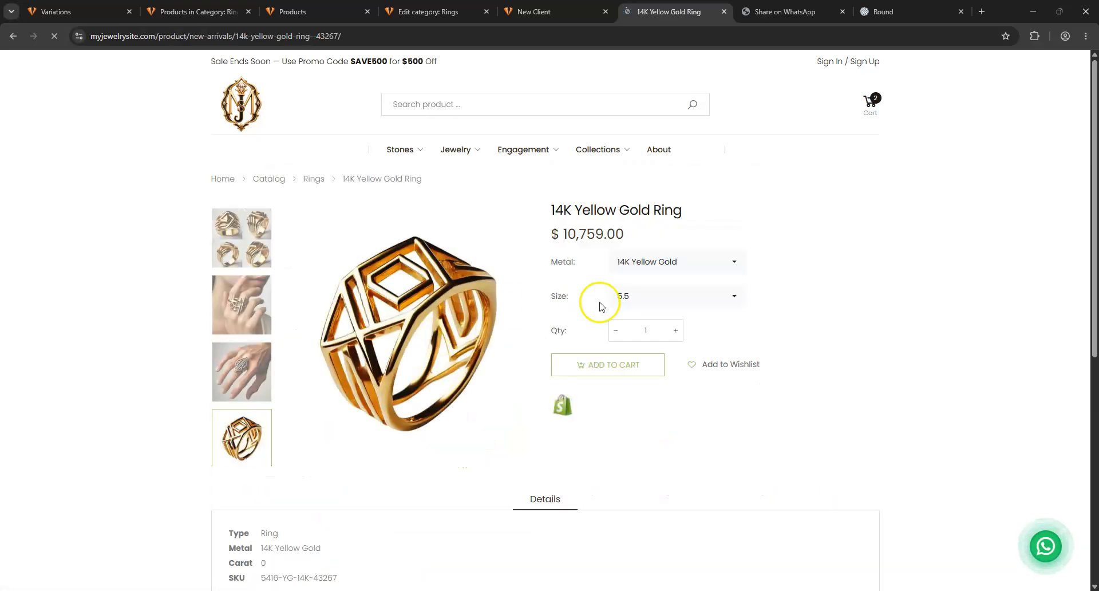
# Check the Metal and Size variation choices on the ring's product page
pyautogui.click(637, 262)
pyautogui.click(638, 261)
pyautogui.click(638, 298)
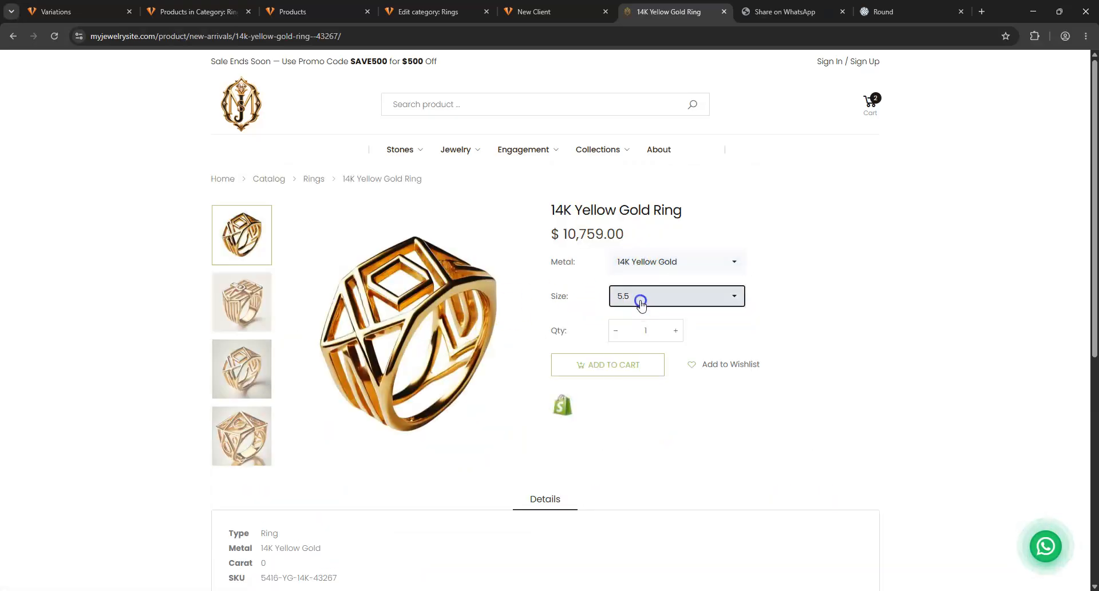
pyautogui.click(641, 303)
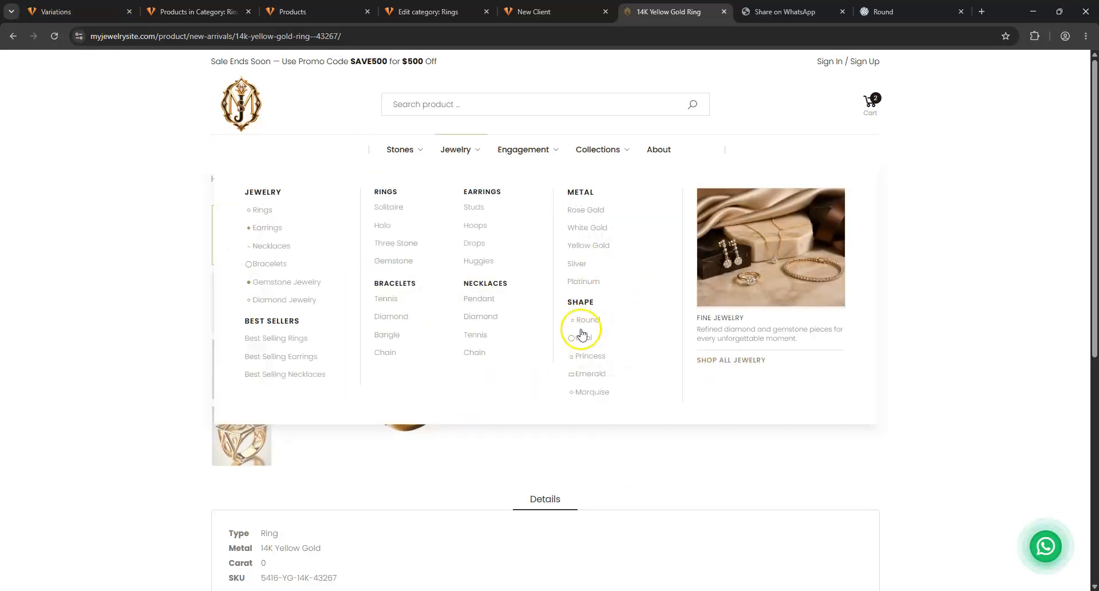
# Return to the store settings in Valigara and open the top menu configuration to review its items
pyautogui.click(56, 12)
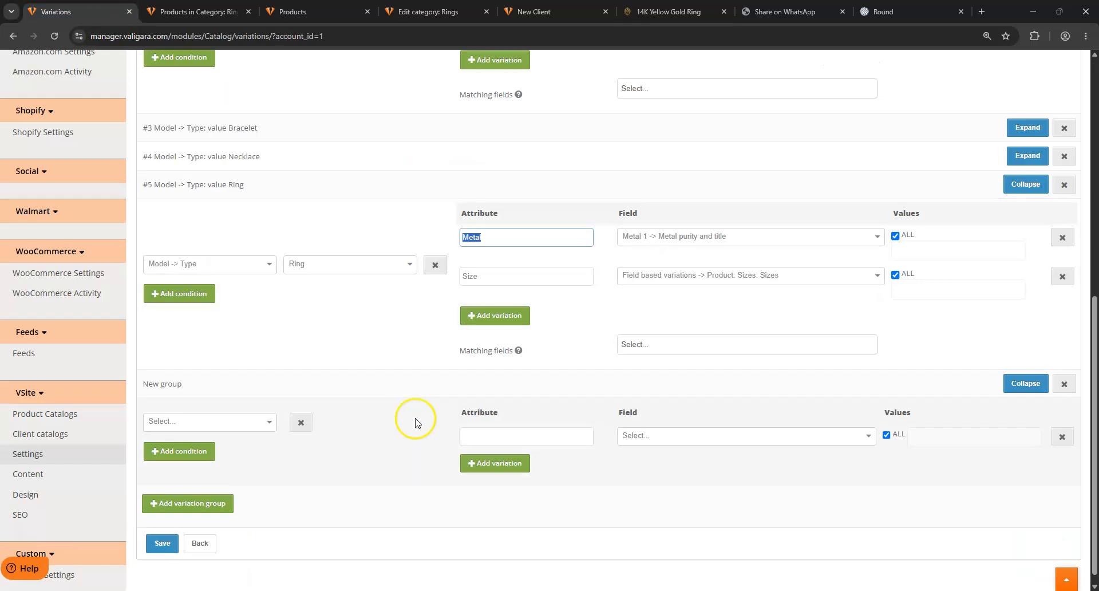
pyautogui.scroll(10, 417, 422)
pyautogui.click(473, 131)
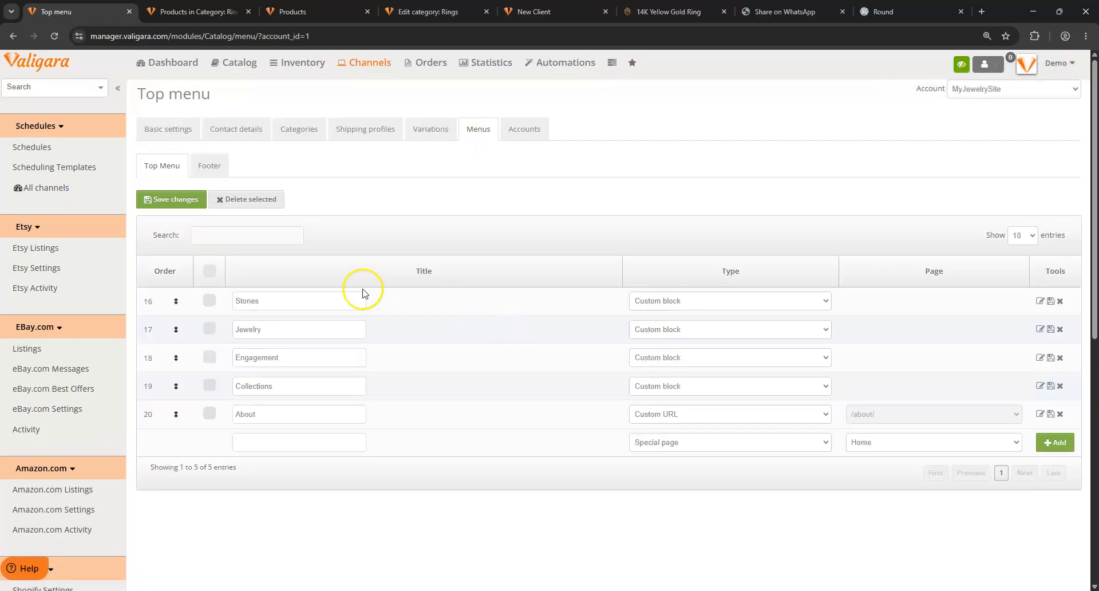
pyautogui.moveTo(270, 299); pyautogui.dragTo(172, 290)
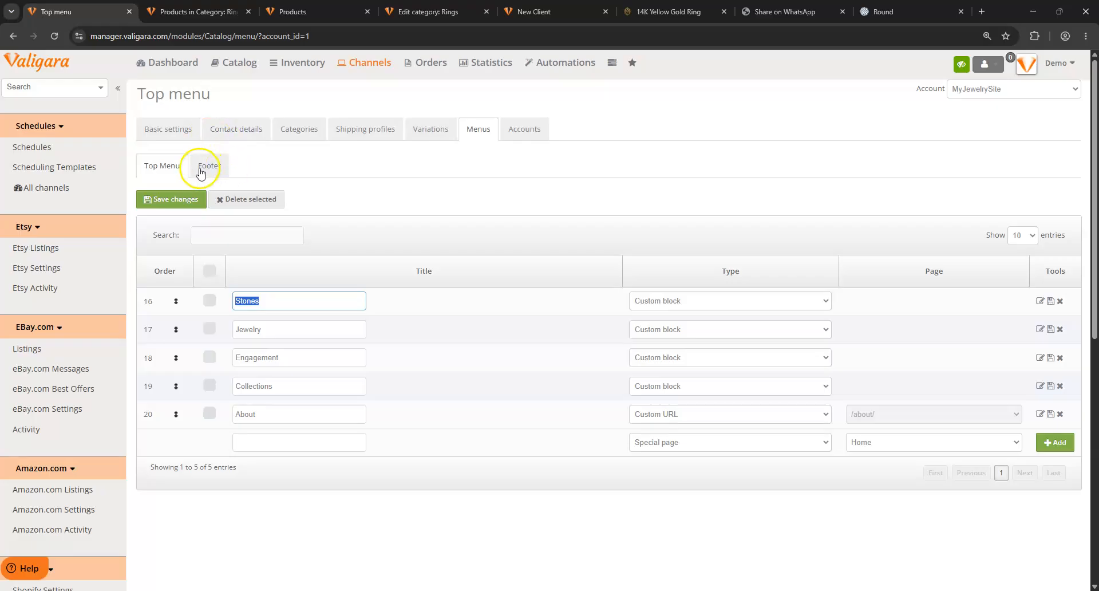
# Switch to the myjewelrysite.com storefront and examine the dropdowns of its top menu, from Stones to Collections
pyautogui.click(668, 11)
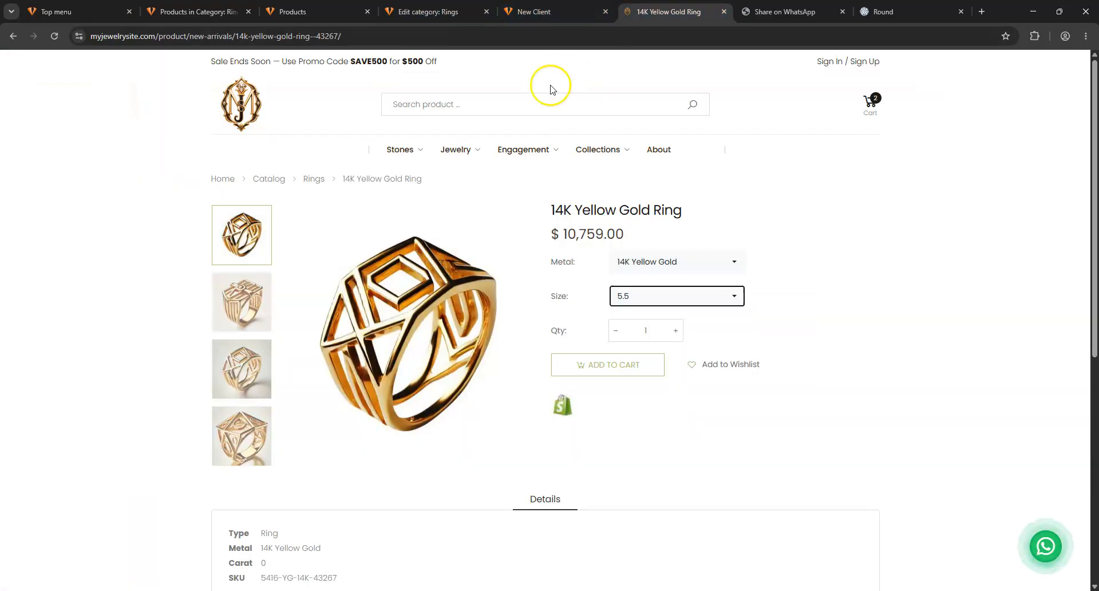
pyautogui.moveTo(396, 155)
pyautogui.moveTo(628, 152)
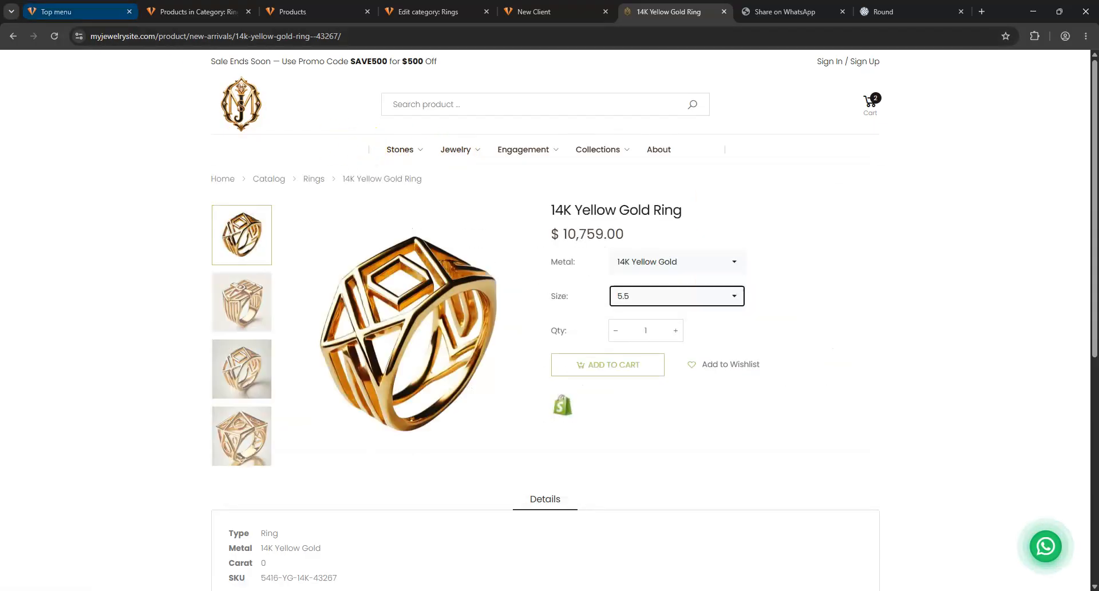
# Return to the top menu configuration in Valigara and set the Stones item's type to Catalog menu
pyautogui.click(69, 11)
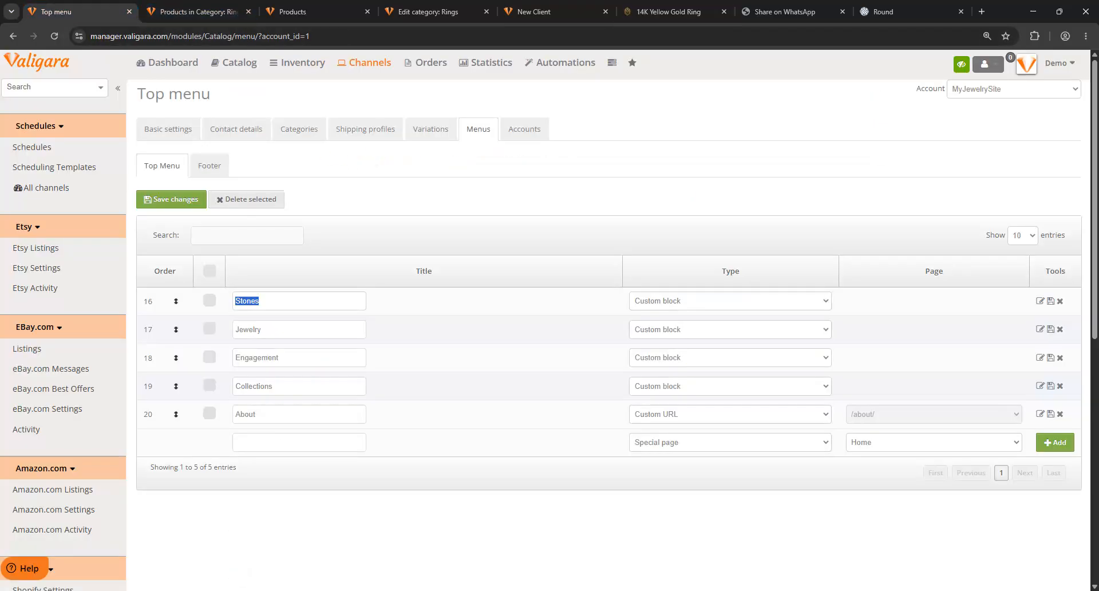
pyautogui.click(691, 302)
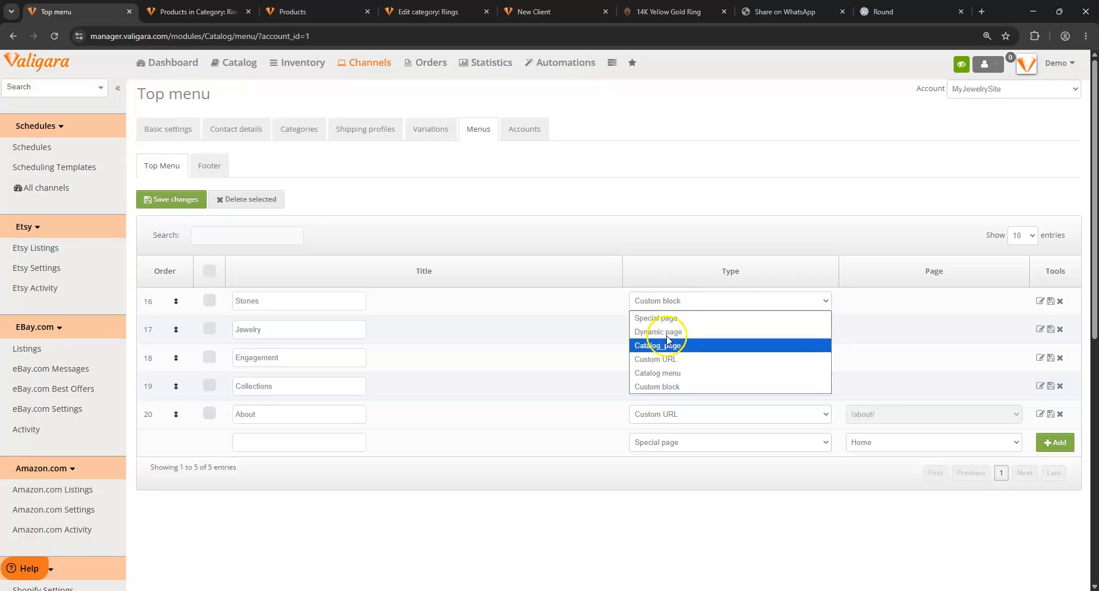
pyautogui.click(657, 371)
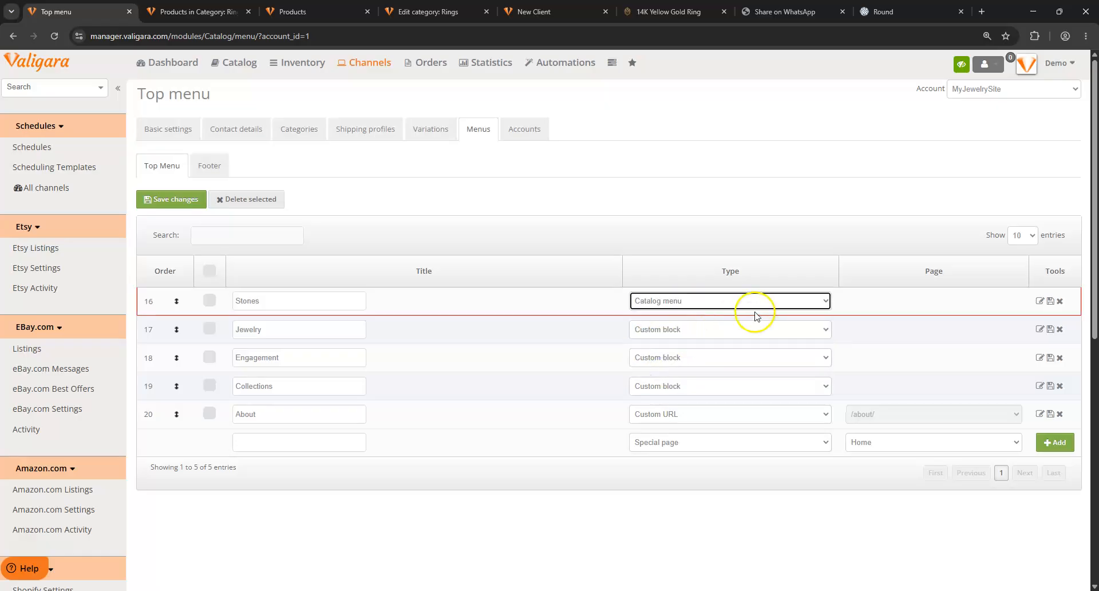
# Review the type options offered for the Jewelry menu item and look over the About item's title
pyautogui.click(717, 332)
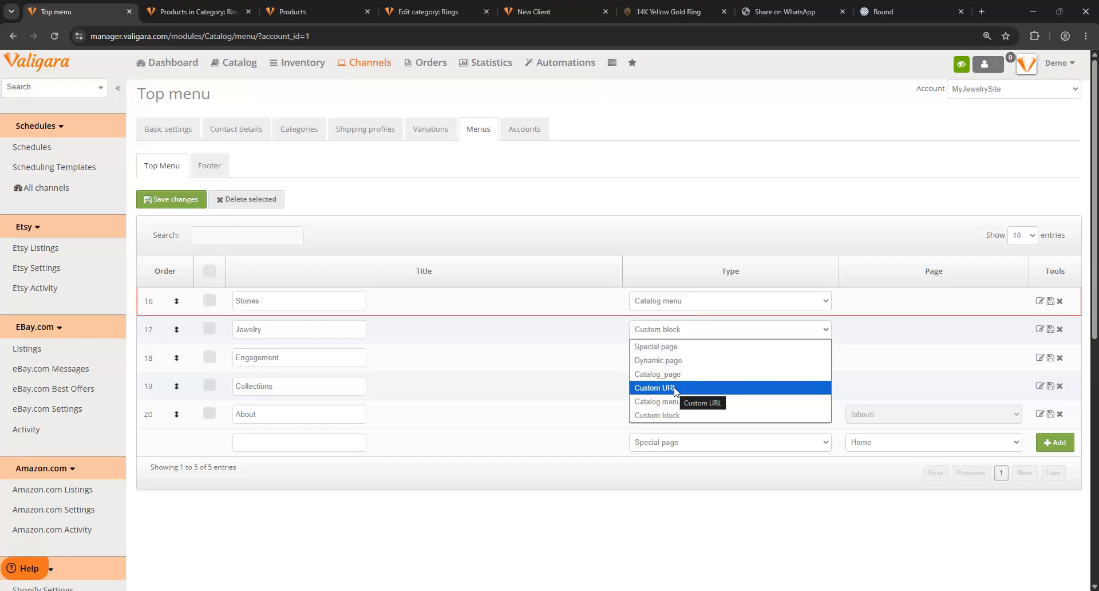
pyautogui.click(380, 500)
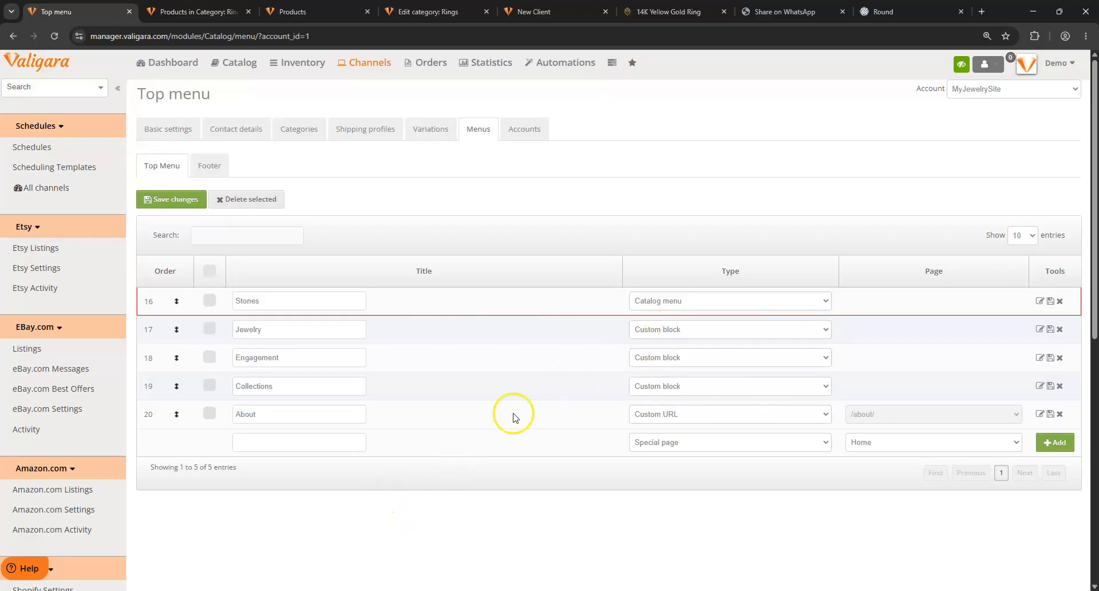
pyautogui.doubleClick(299, 415)
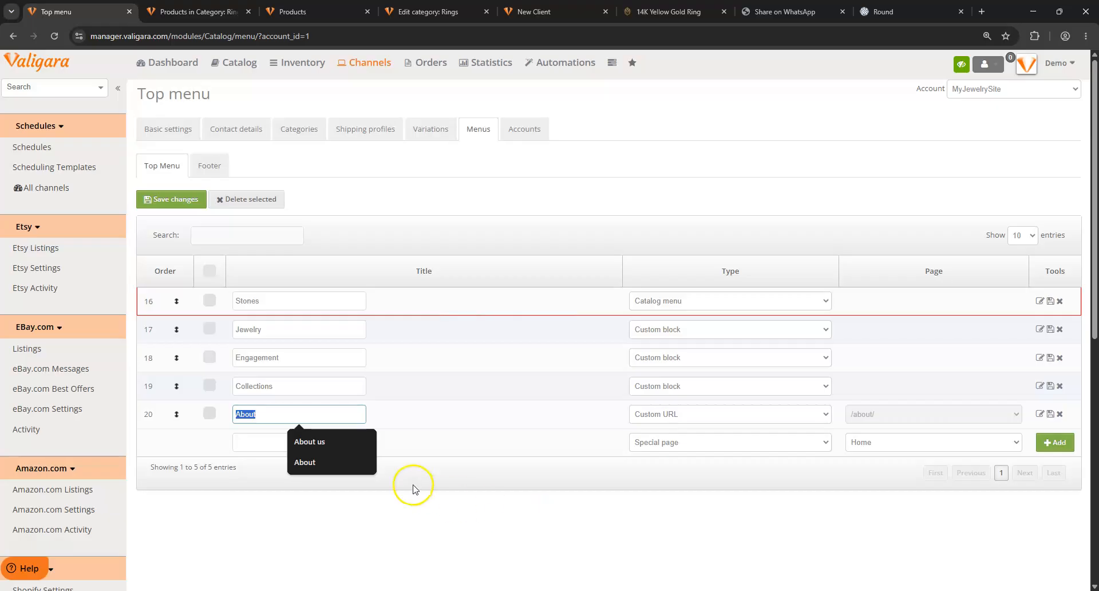
pyautogui.click(619, 533)
pyautogui.click(307, 496)
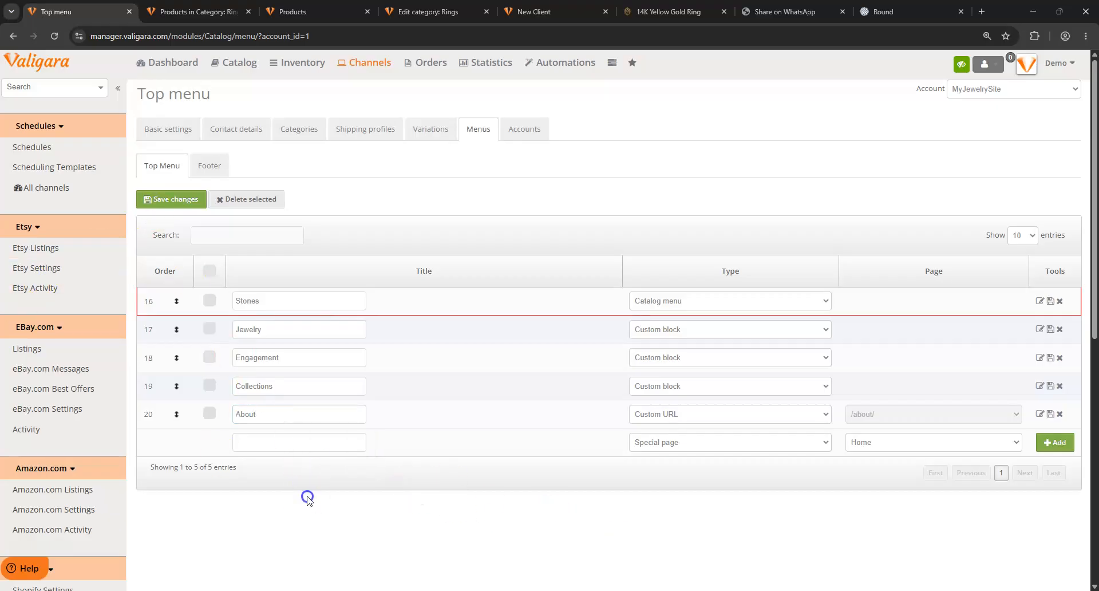
# Add a top menu item titled Rings with the type Catalog menu and reload the page
pyautogui.click(271, 444)
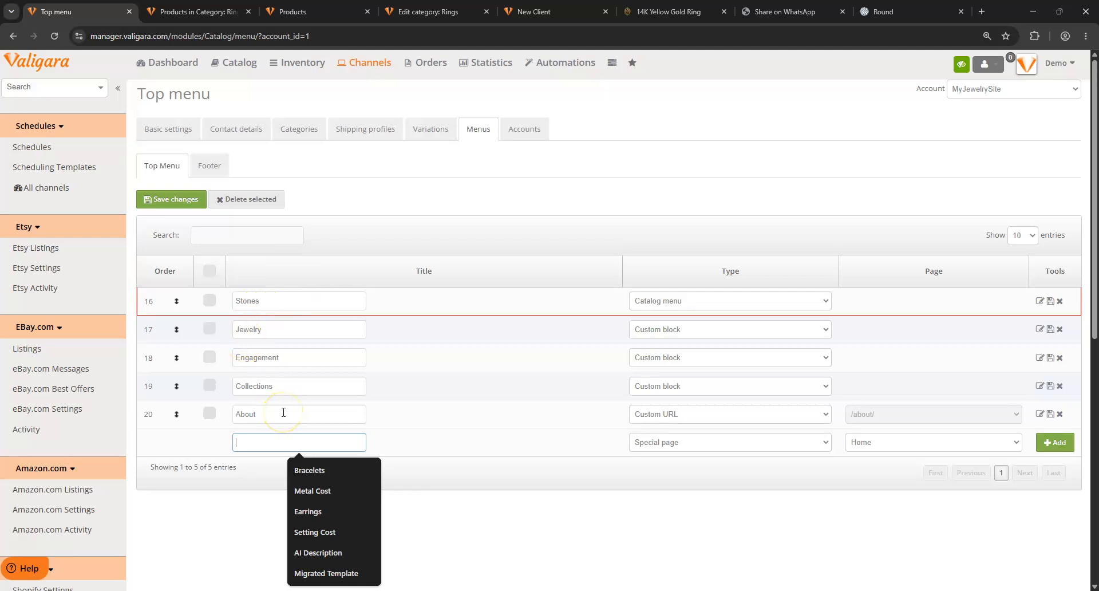
pyautogui.write('Rings')
pyautogui.click(332, 469)
pyautogui.click(796, 444)
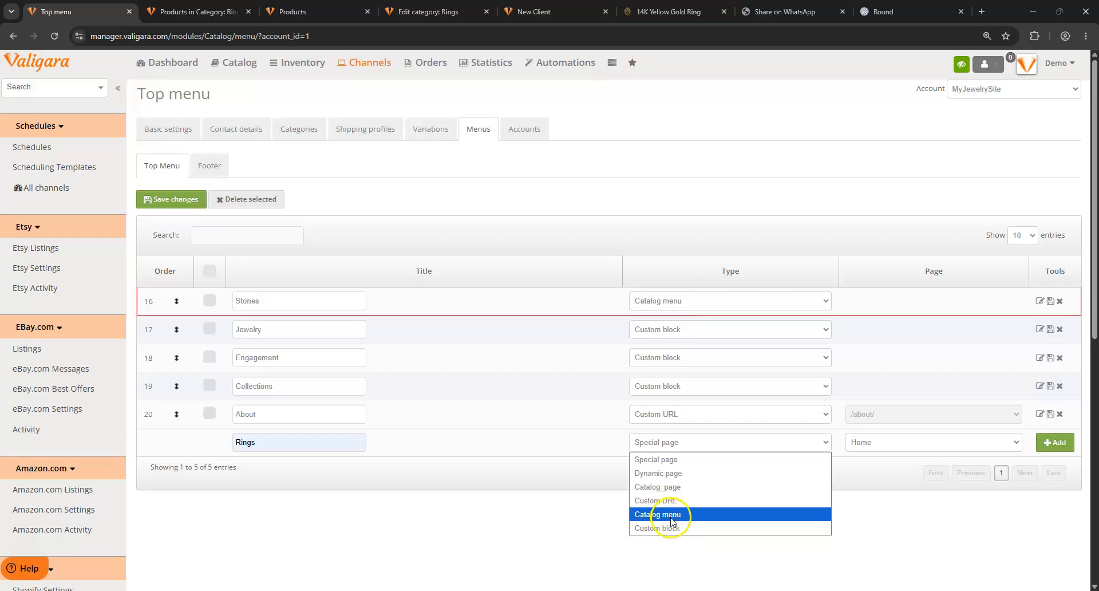
pyautogui.click(690, 513)
pyautogui.click(1055, 442)
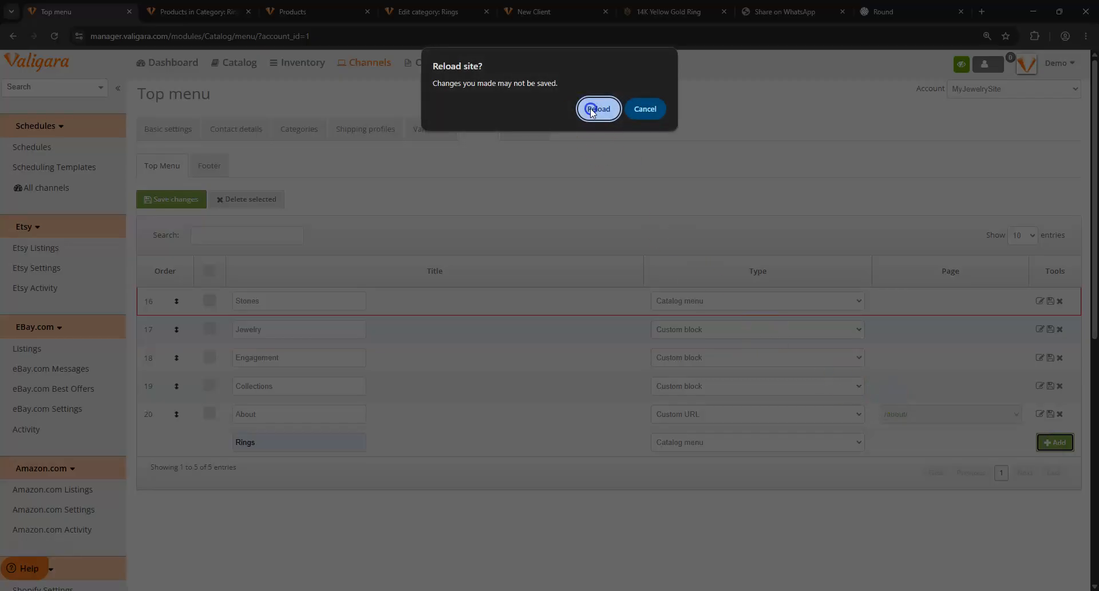
pyautogui.click(593, 109)
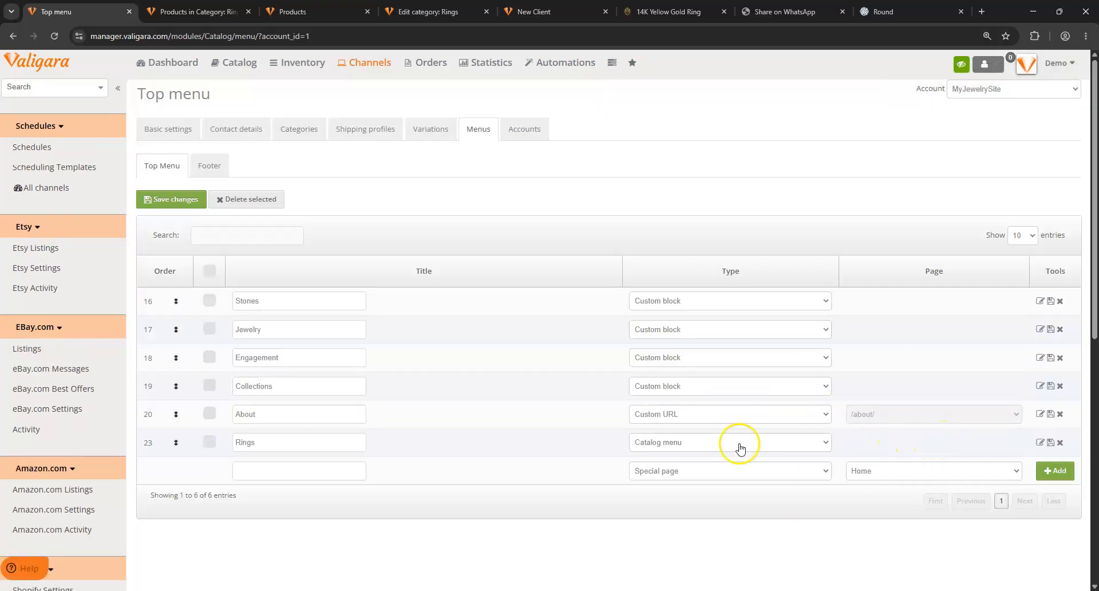
# Edit the Rings menu item to include the Rings, Loose Diamonds, Engagement Rings, Tennis Necklace and Classic Rings pages, and save it
pyautogui.click(1040, 442)
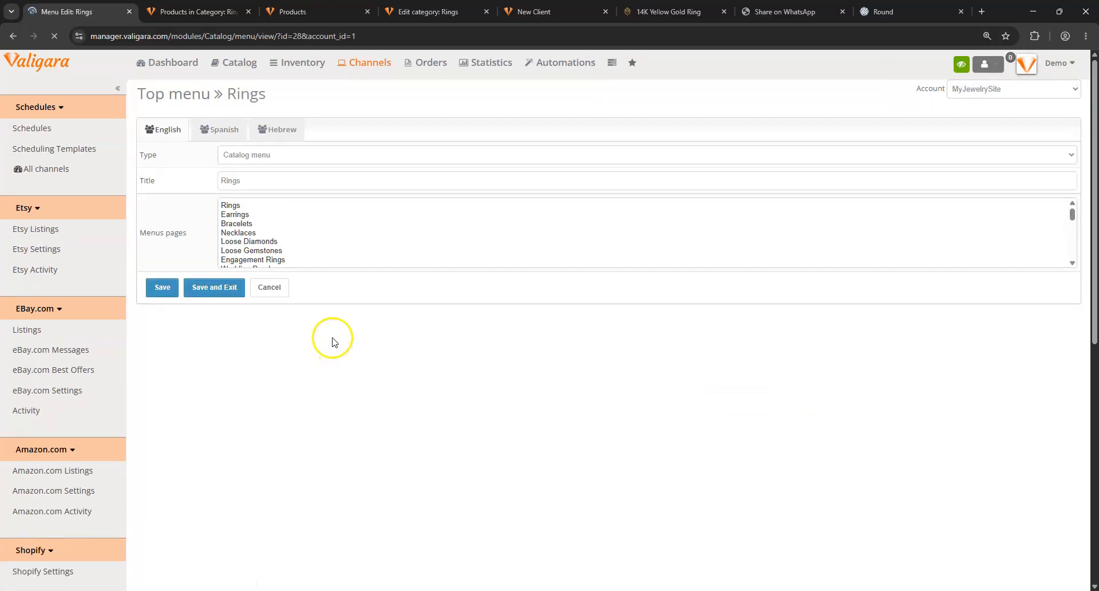
pyautogui.click(247, 205)
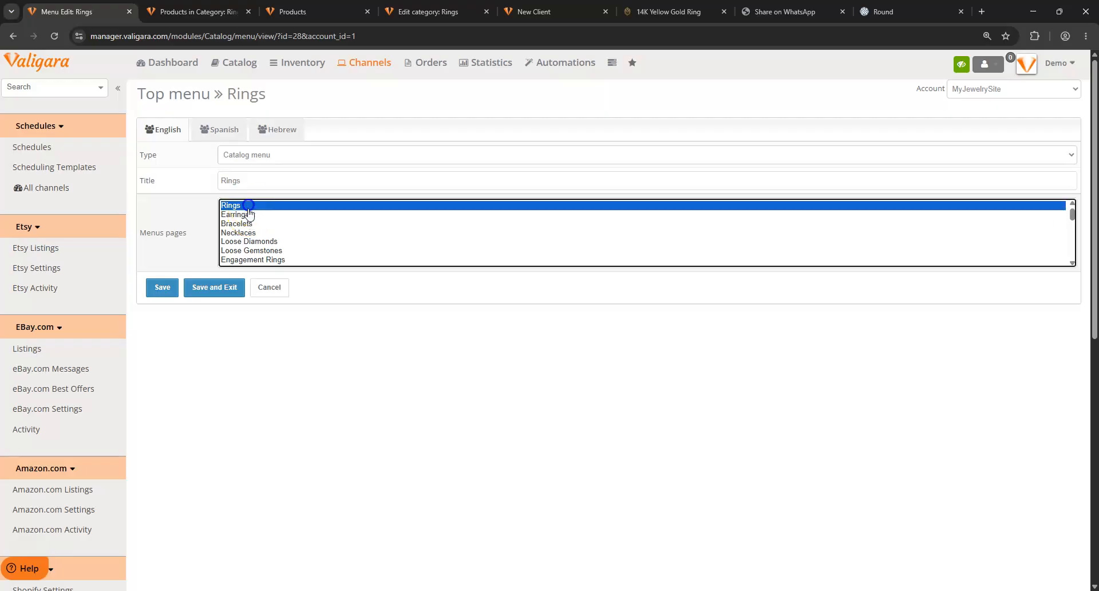
pyautogui.keyDown('ctrl'); pyautogui.click(250, 241); pyautogui.keyUp('ctrl')
pyautogui.keyDown('ctrl'); pyautogui.click(250, 260); pyautogui.keyUp('ctrl')
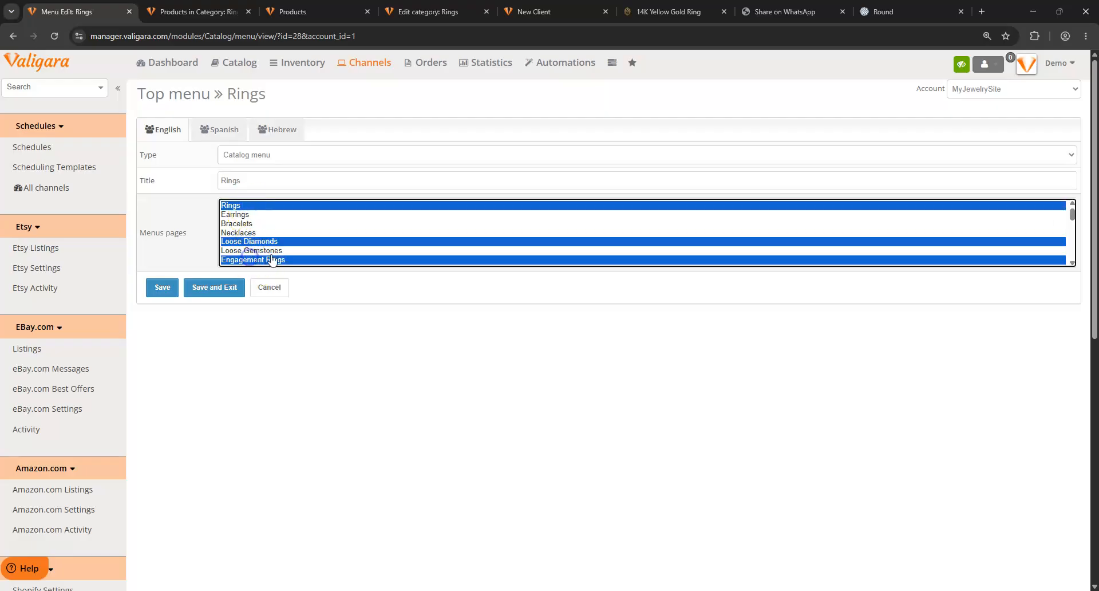
pyautogui.scroll(-3, 269, 246)
pyautogui.keyDown('ctrl'); pyautogui.click(255, 230); pyautogui.keyUp('ctrl')
pyautogui.keyDown('ctrl'); pyautogui.click(264, 248); pyautogui.keyUp('ctrl')
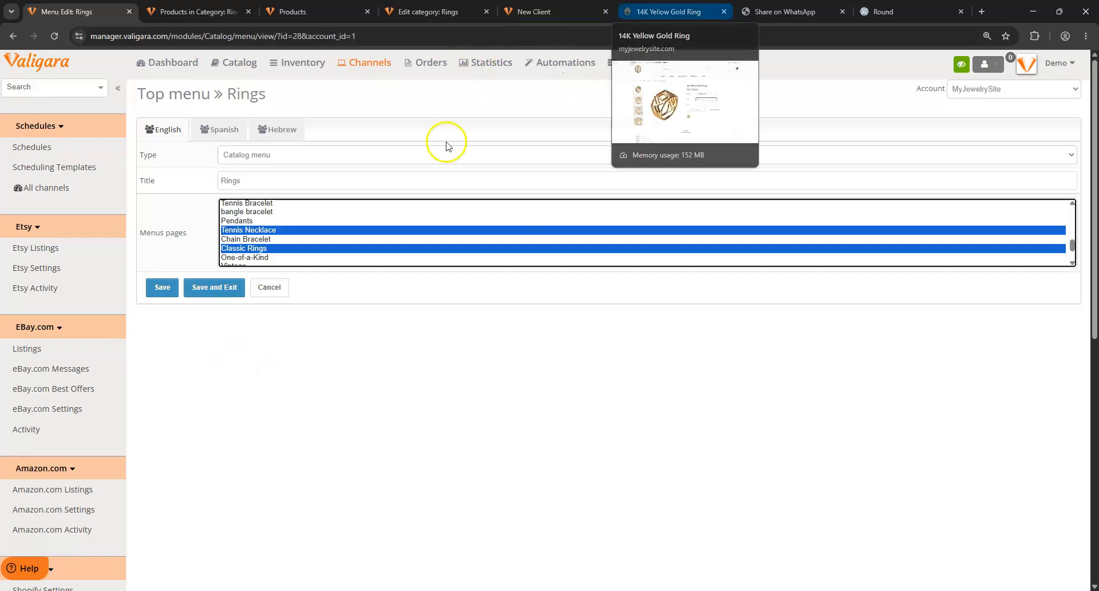
pyautogui.click(162, 287)
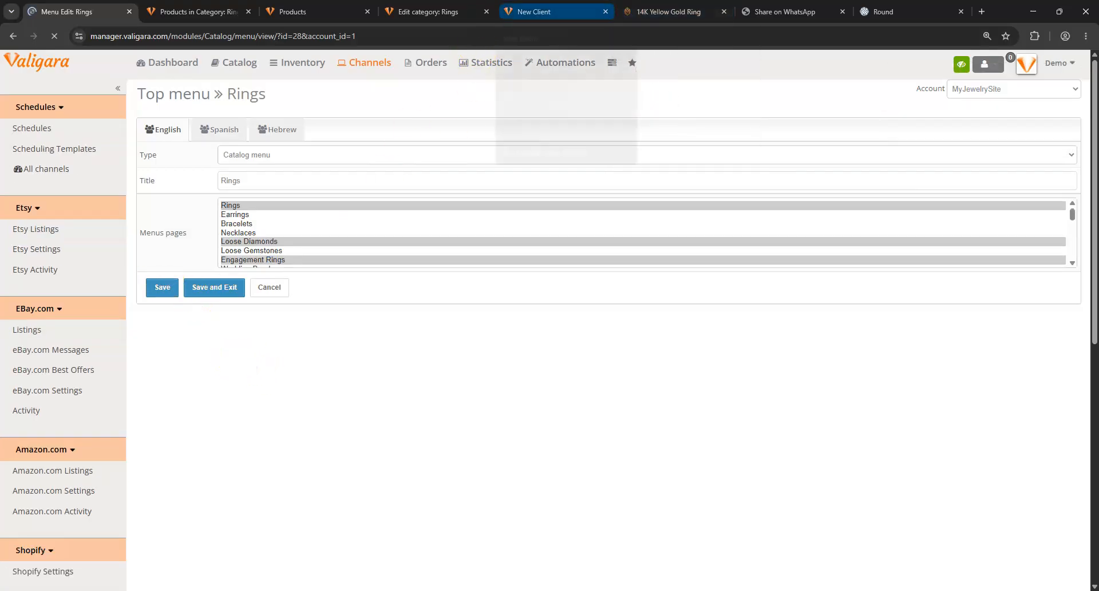
# Reload the myjewelrysite.com storefront and check the new Rings dropdown against the Engagement and Stones menus
pyautogui.click(664, 11)
pyautogui.click(54, 36)
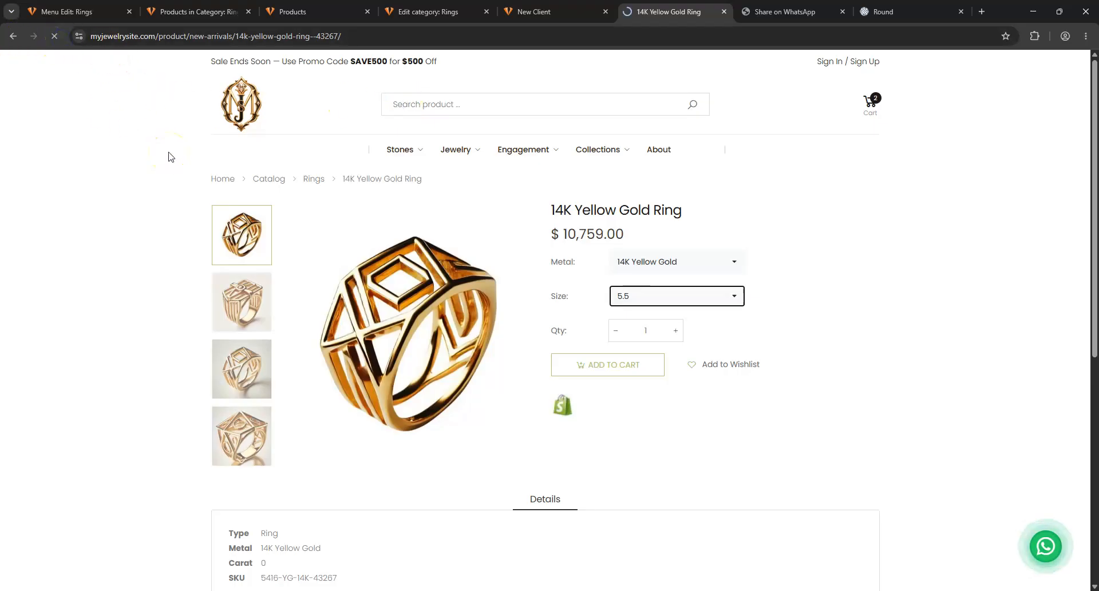
pyautogui.moveTo(701, 158)
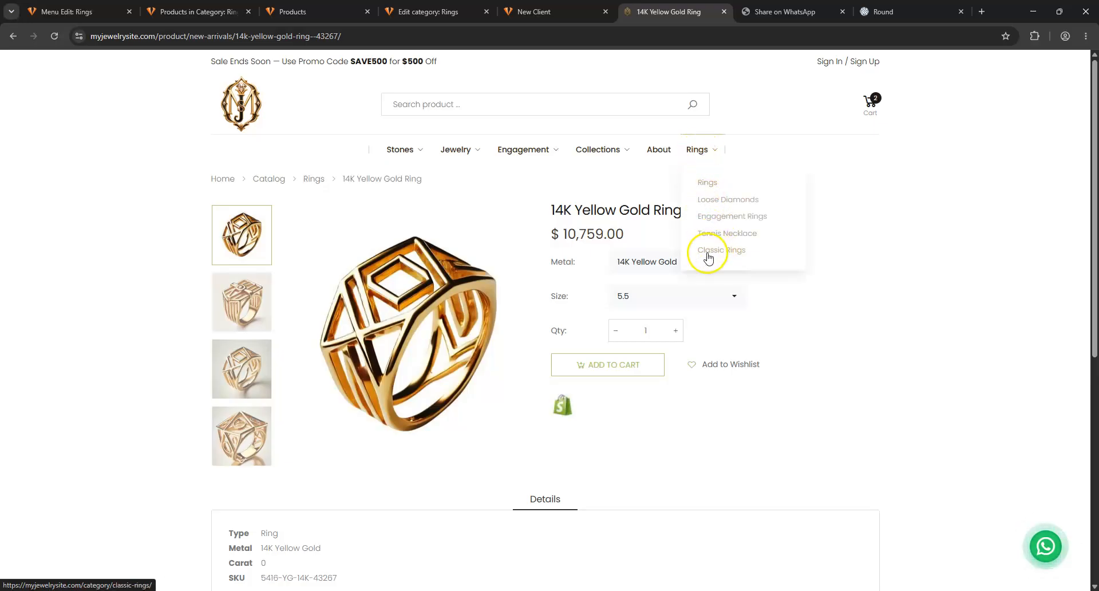
pyautogui.moveTo(538, 166)
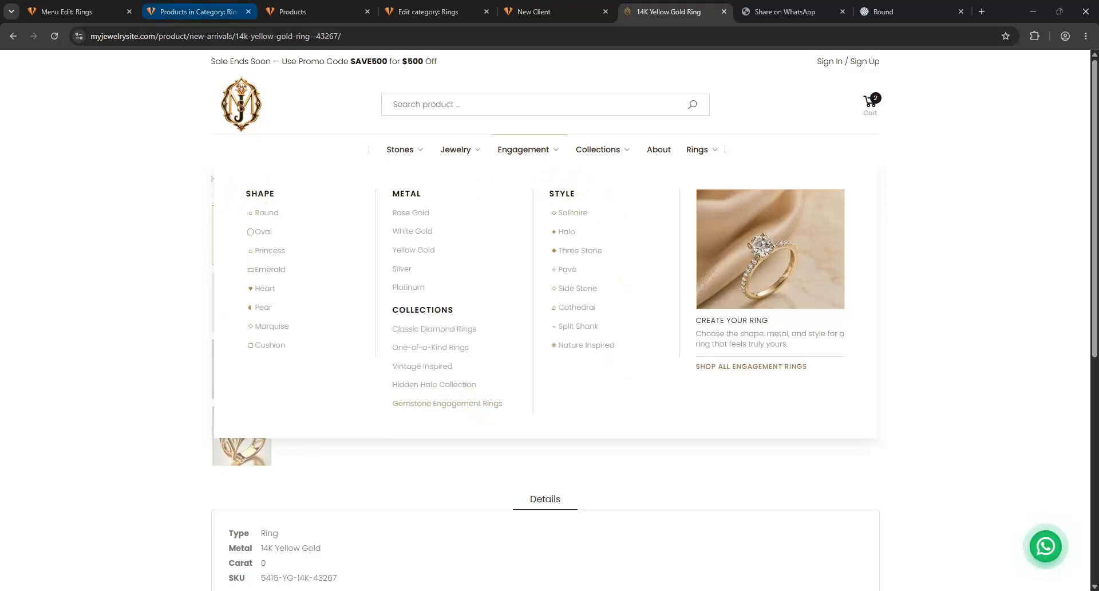
pyautogui.moveTo(405, 147)
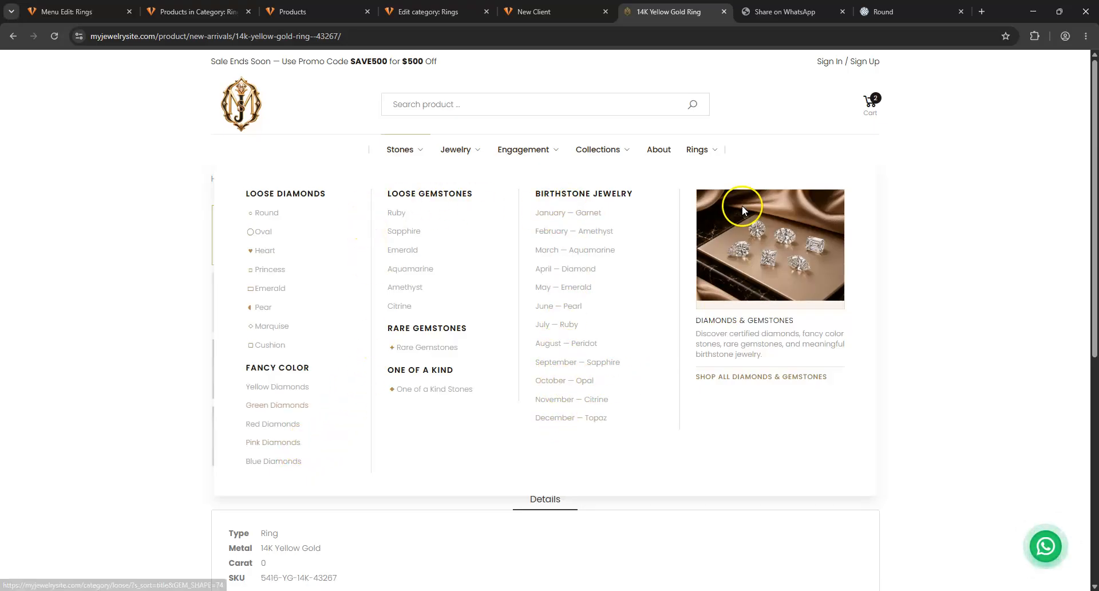
pyautogui.click(124, 273)
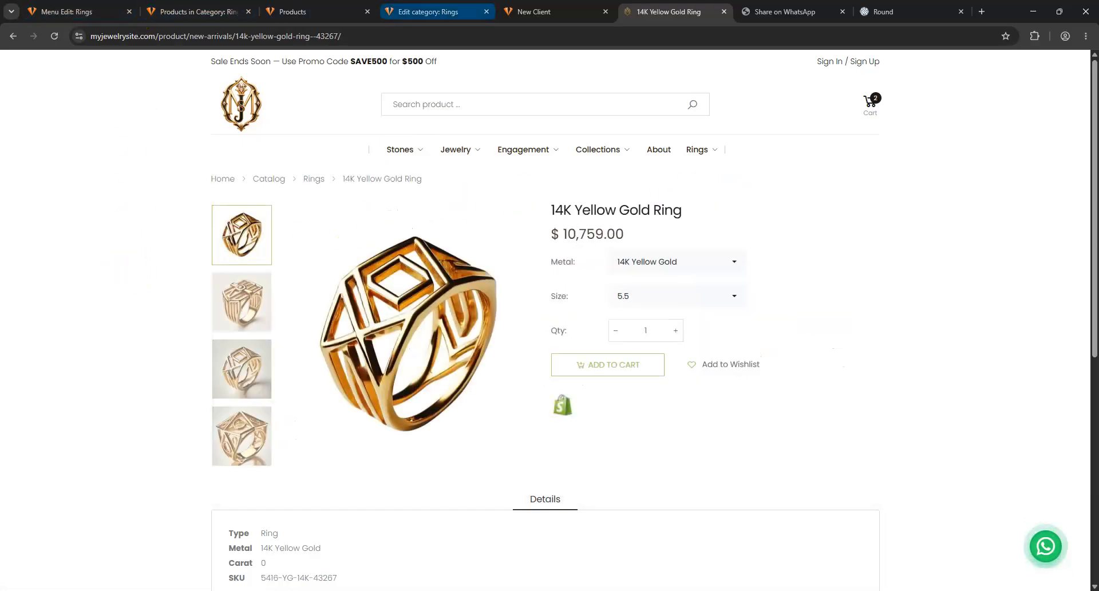
# Return to the top menu configuration in Valigara's VSite settings and delete the Rings menu item
pyautogui.click(428, 12)
pyautogui.scroll(4, 429, 262)
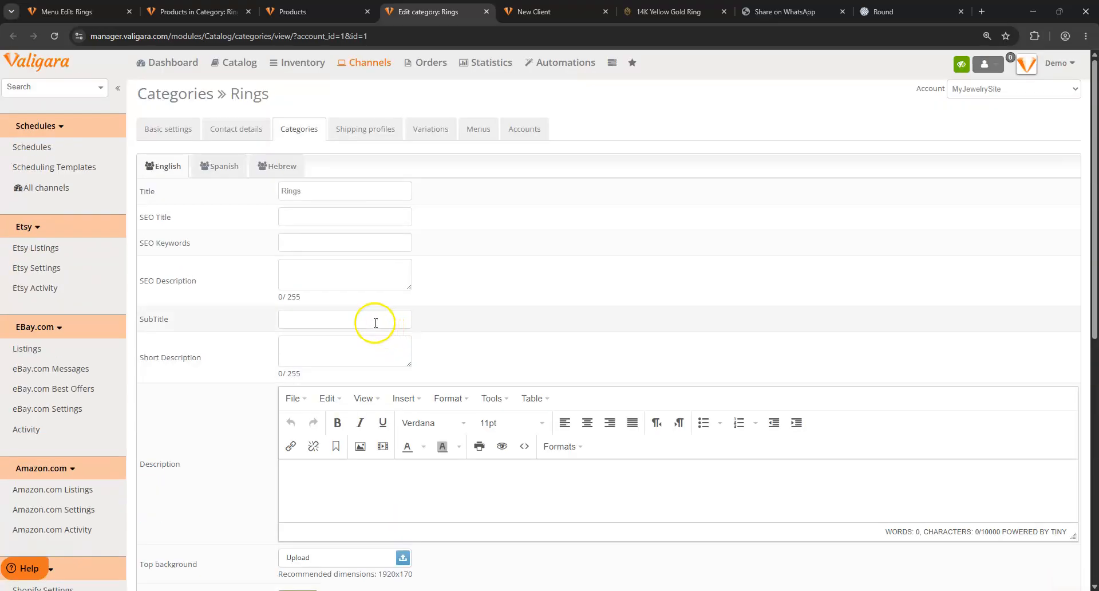
pyautogui.hotkey('ctrl', 'shift', 'Tab')
pyautogui.hotkey('ctrl', 'shift', 'Tab')
pyautogui.hotkey('ctrl', 'shift', 'Tab')
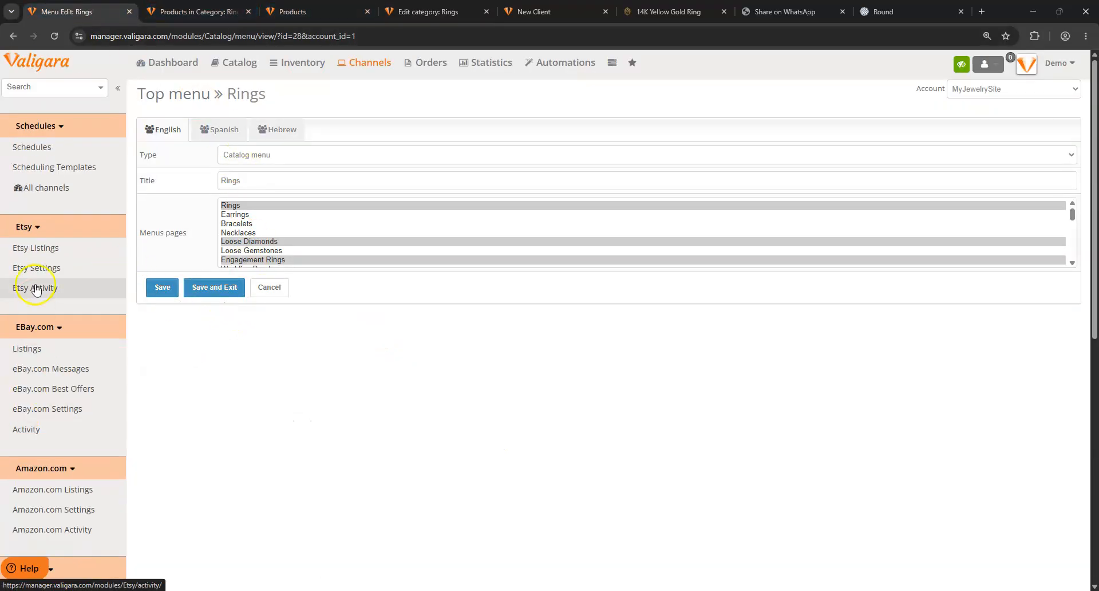
pyautogui.scroll(-6, 43, 412)
pyautogui.scroll(-2, 49, 322)
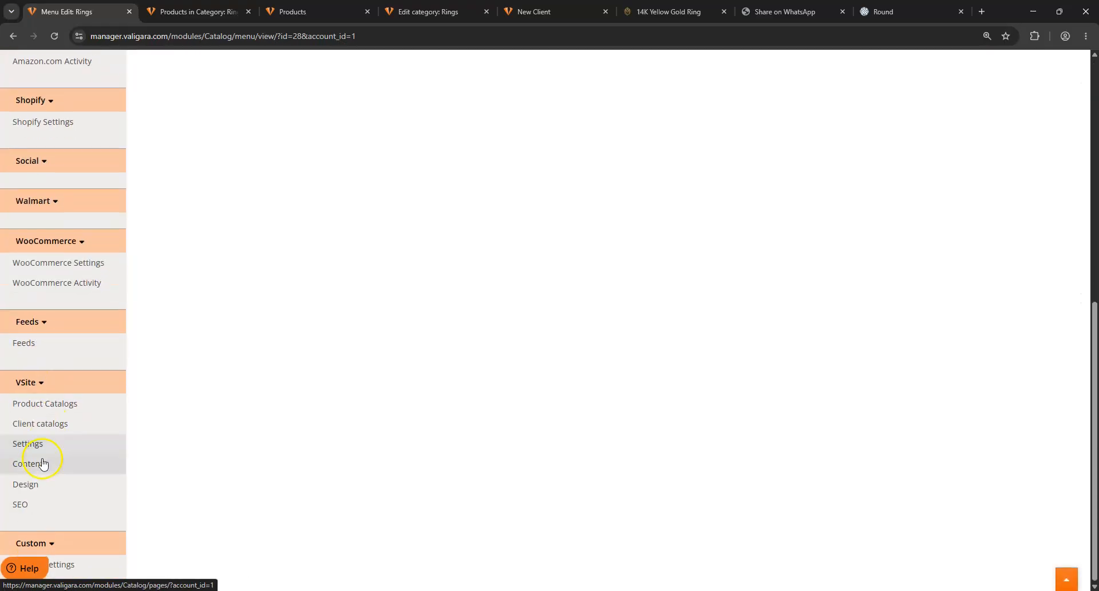
pyautogui.click(43, 444)
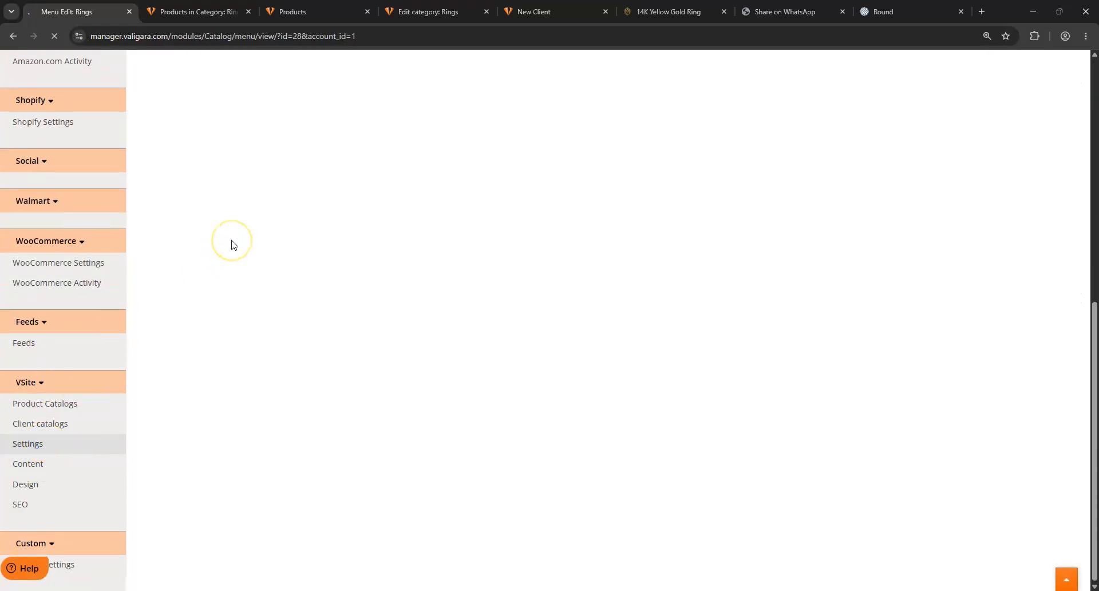
pyautogui.click(480, 129)
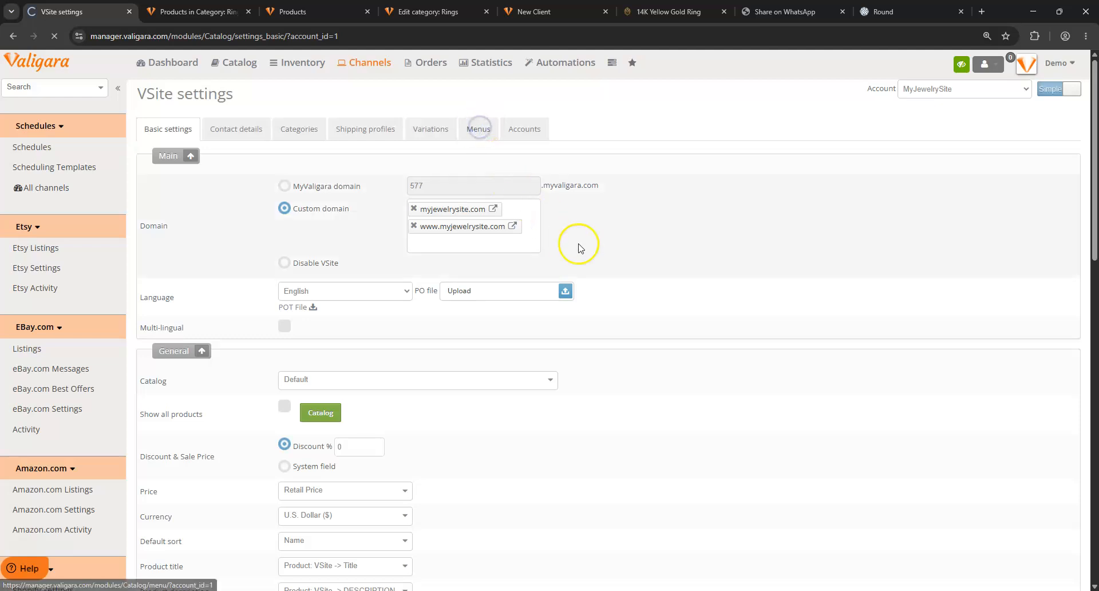
pyautogui.click(1060, 442)
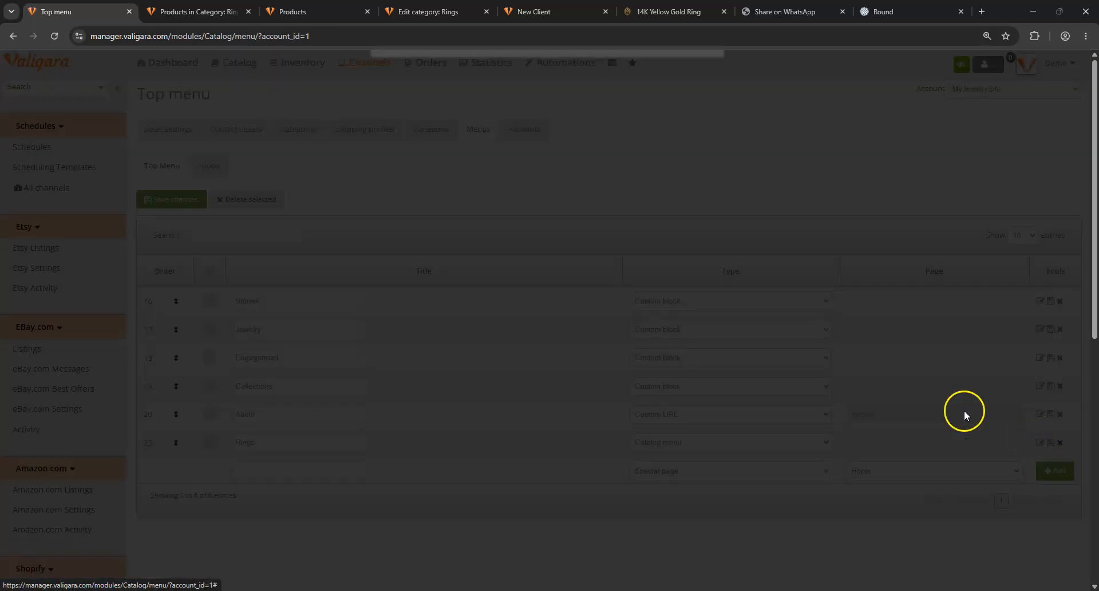
pyautogui.click(668, 181)
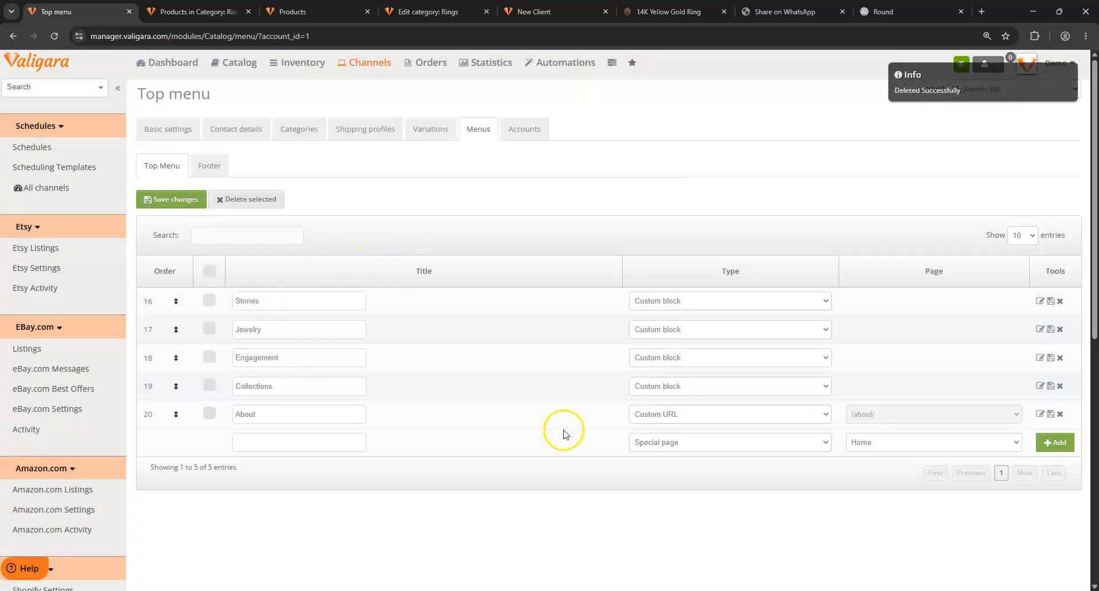
# Open the Collections menu item for editing and enlarge its desktop content editor to view the full custom block
pyautogui.click(1040, 386)
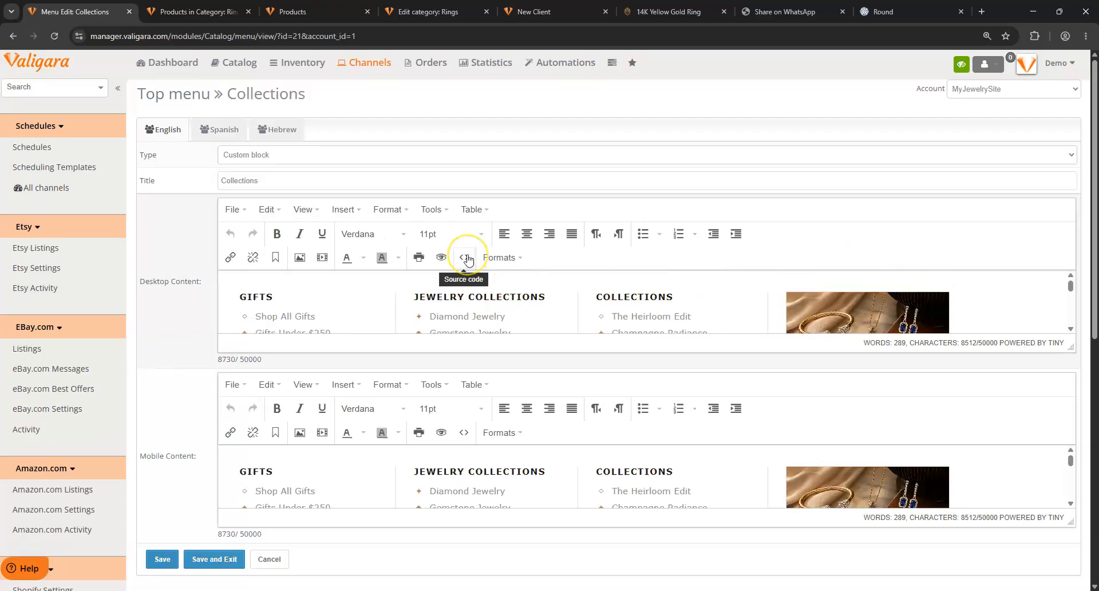
pyautogui.moveTo(1078, 351); pyautogui.dragTo(1077, 483)
pyautogui.scroll(-1, 552, 418)
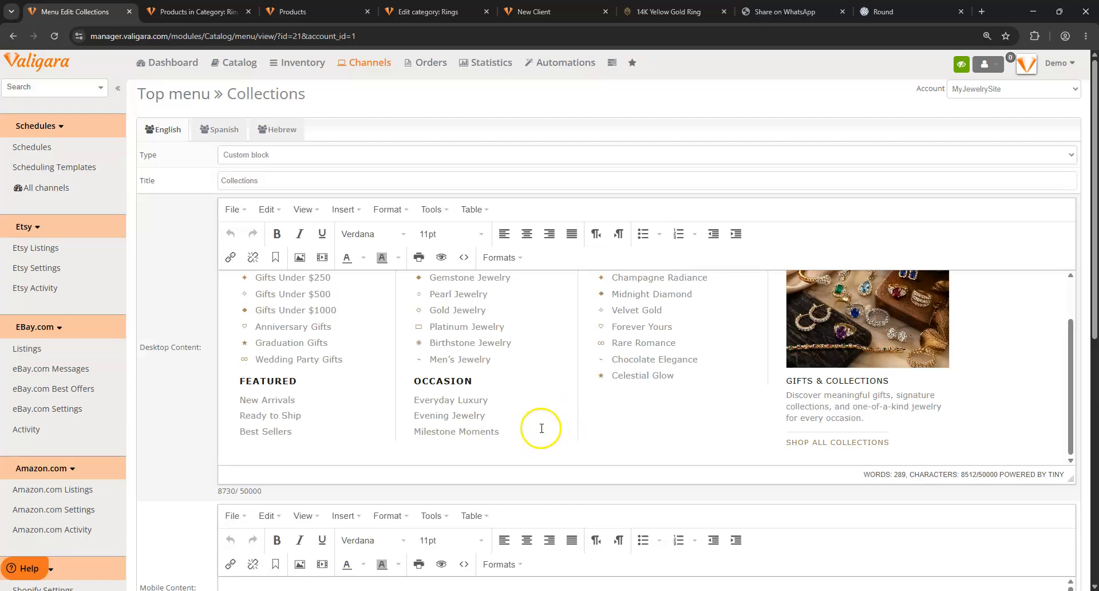
# Examine the HTML source code of the Collections desktop content, from its styles to its links, and close it
pyautogui.click(465, 258)
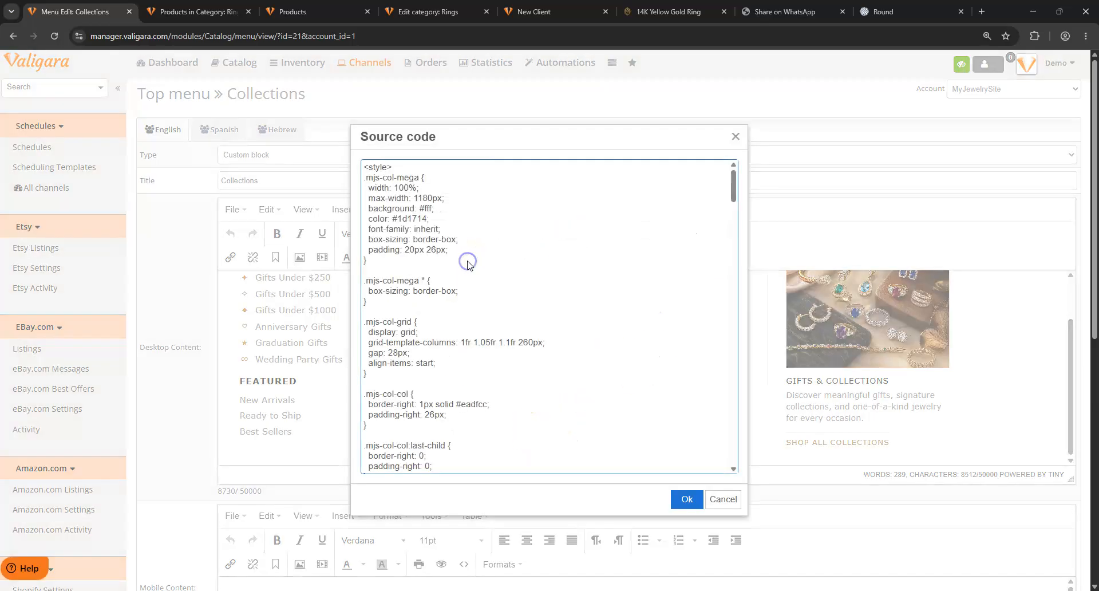
pyautogui.scroll(-10, 449, 435)
pyautogui.scroll(-5, 441, 388)
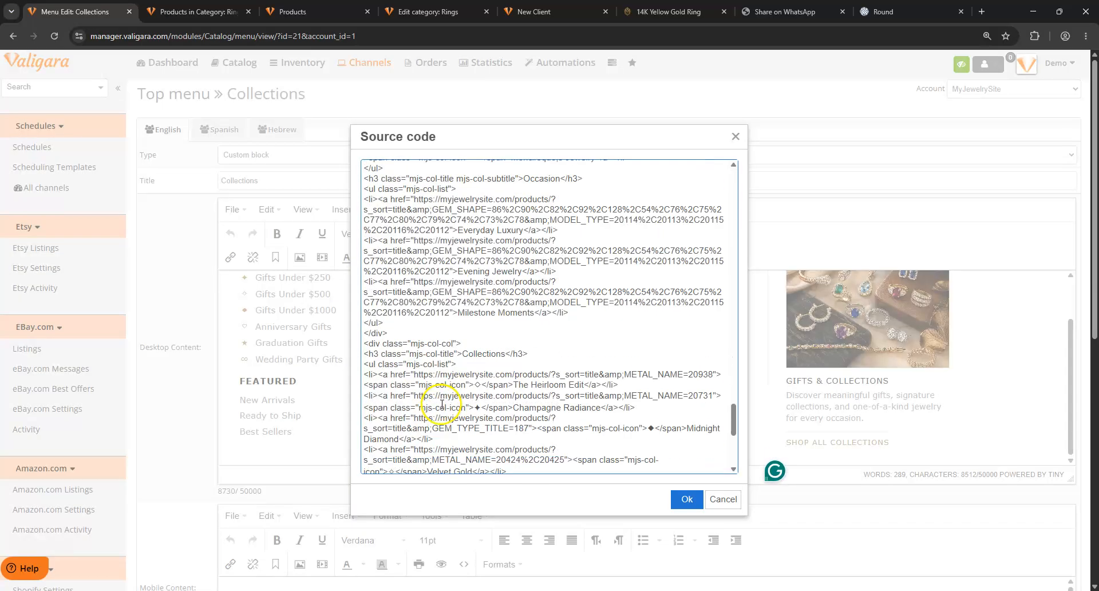
pyautogui.scroll(10, 444, 366)
pyautogui.scroll(1, 446, 345)
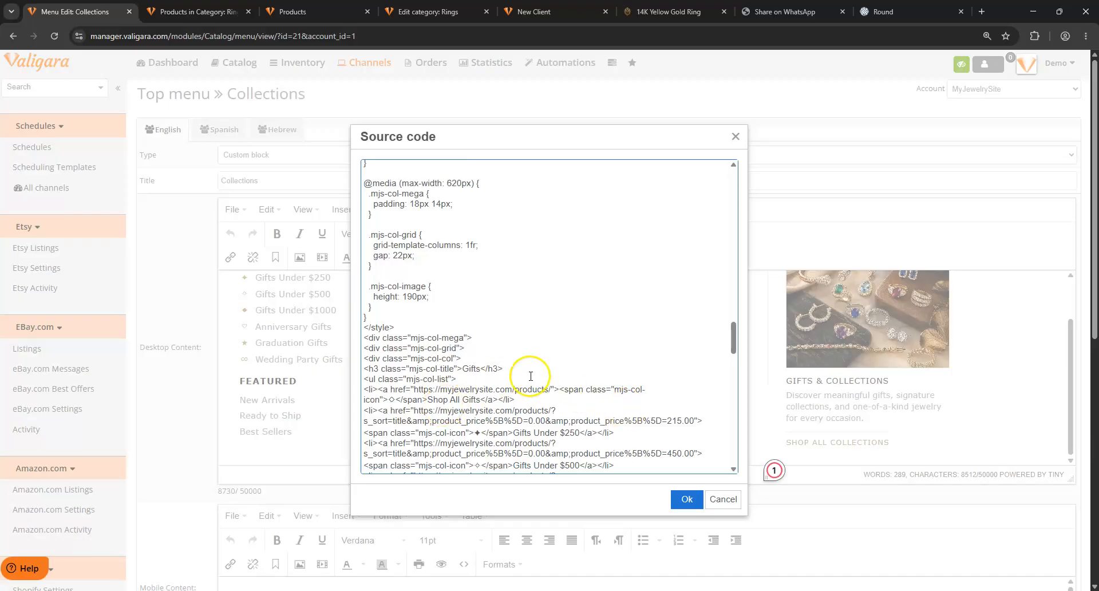
pyautogui.click(720, 501)
# Inspect the block's image and Champagne Radiance link, locate File Storage on the dashboard in a separate tab, and return to the Collections editor
pyautogui.click(852, 342)
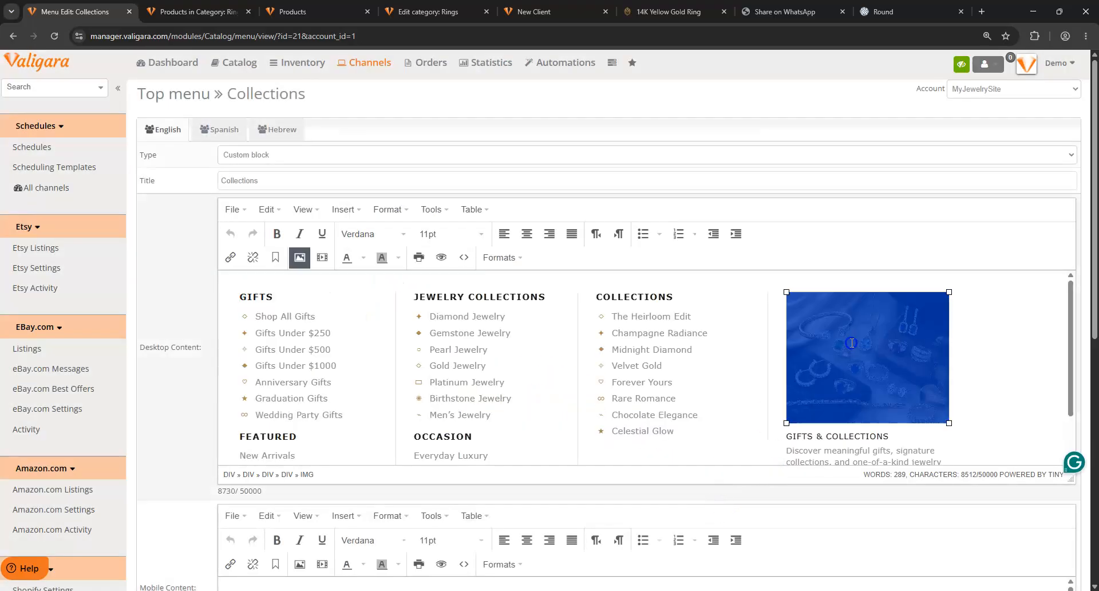
pyautogui.tripleClick(769, 331)
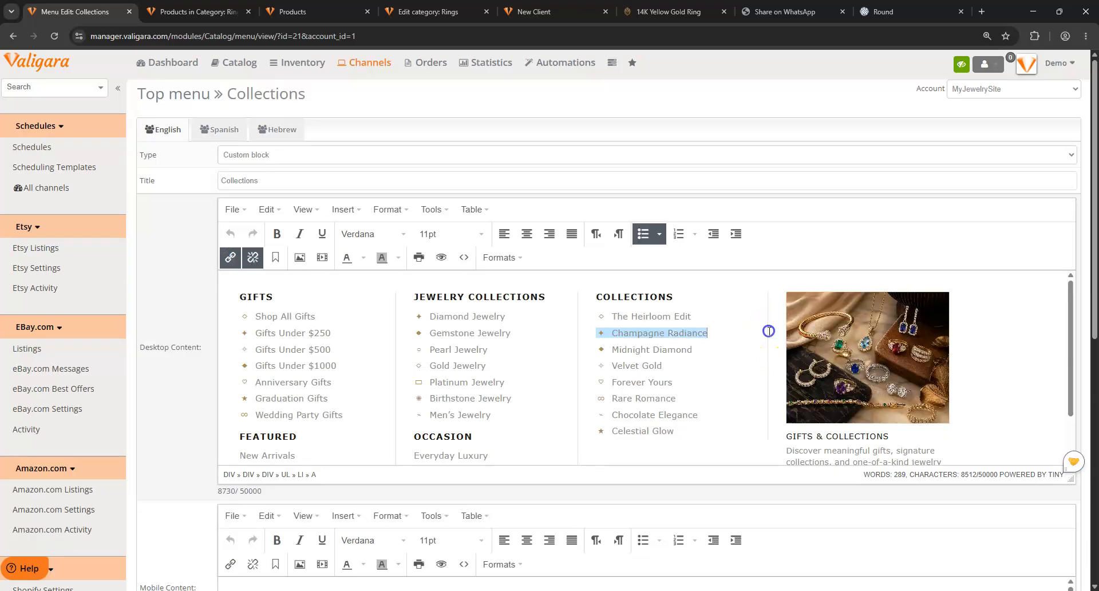
pyautogui.middleClick(195, 64)
pyautogui.click(172, 11)
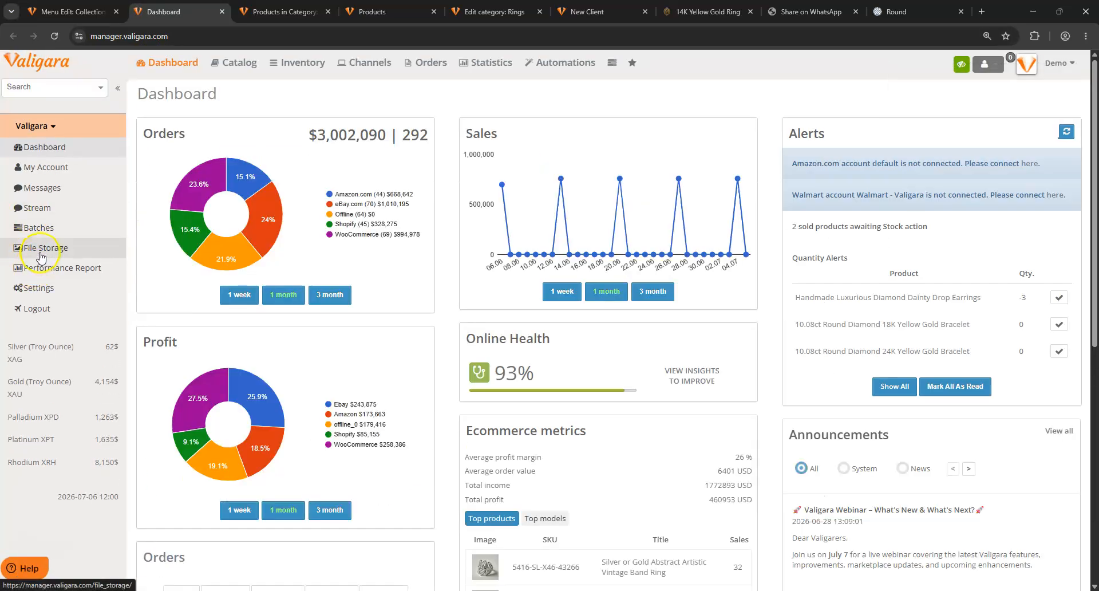
pyautogui.click(63, 11)
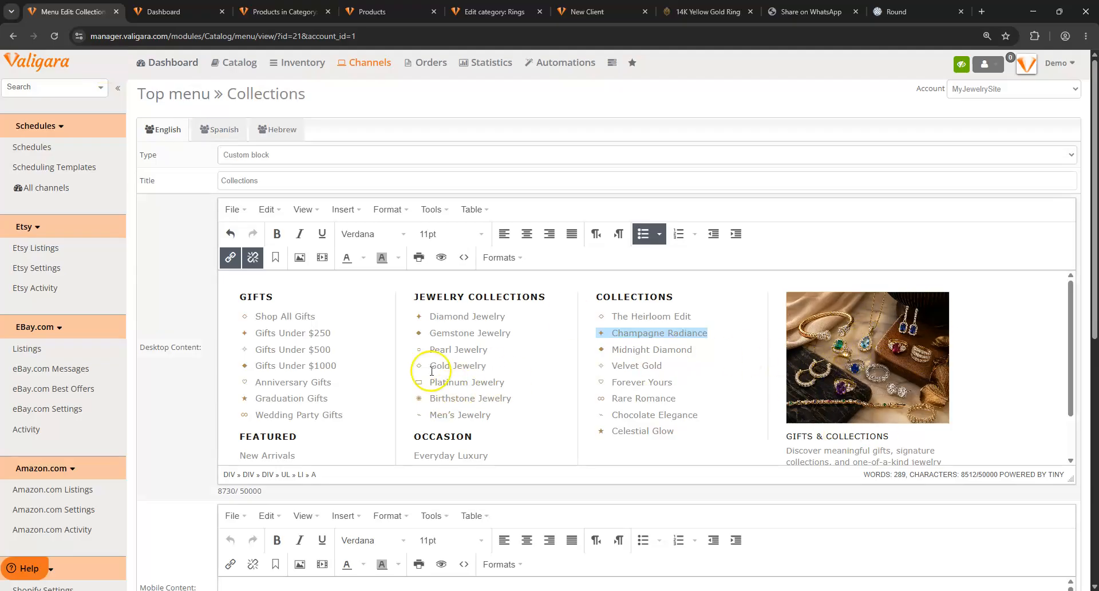
pyautogui.scroll(-2, 132, 410)
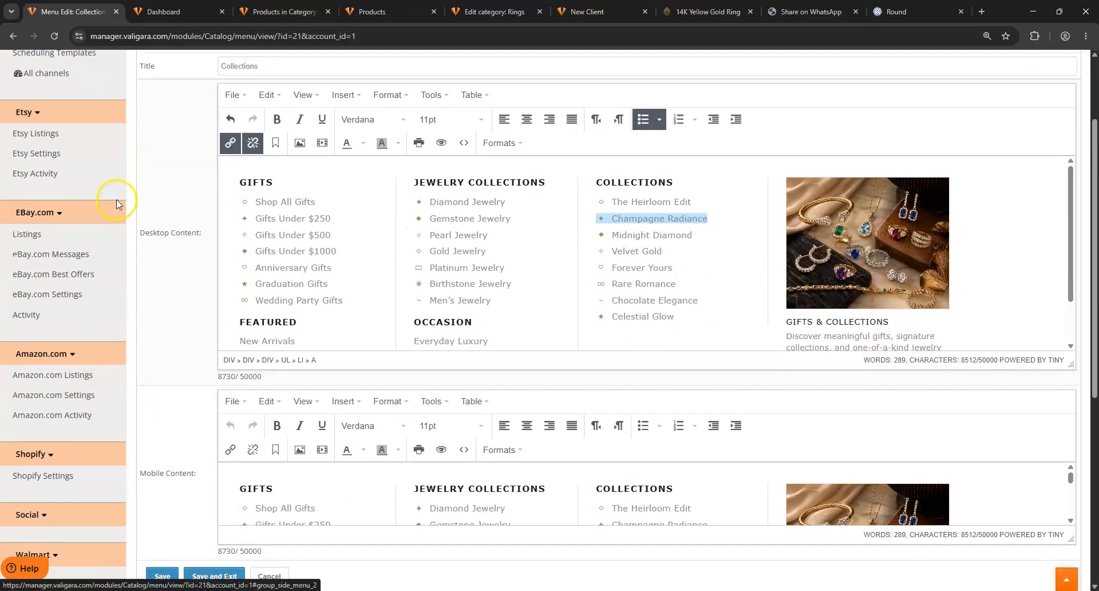
# Open the VSite top menu list from the tab showing the Rings category and look over its items
pyautogui.scroll(-2, 73, 458)
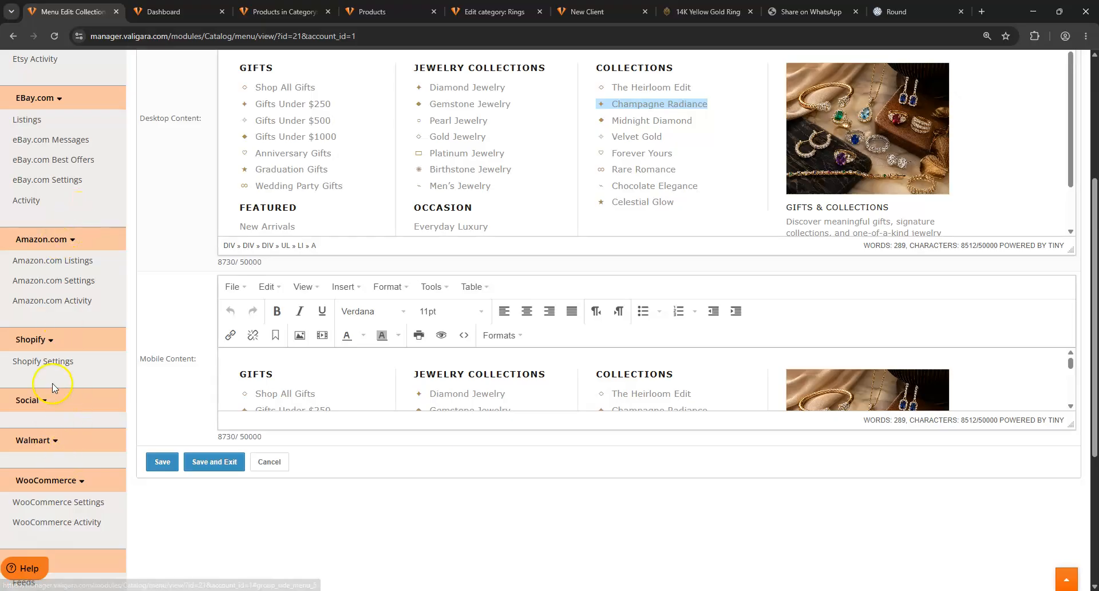
pyautogui.click(494, 11)
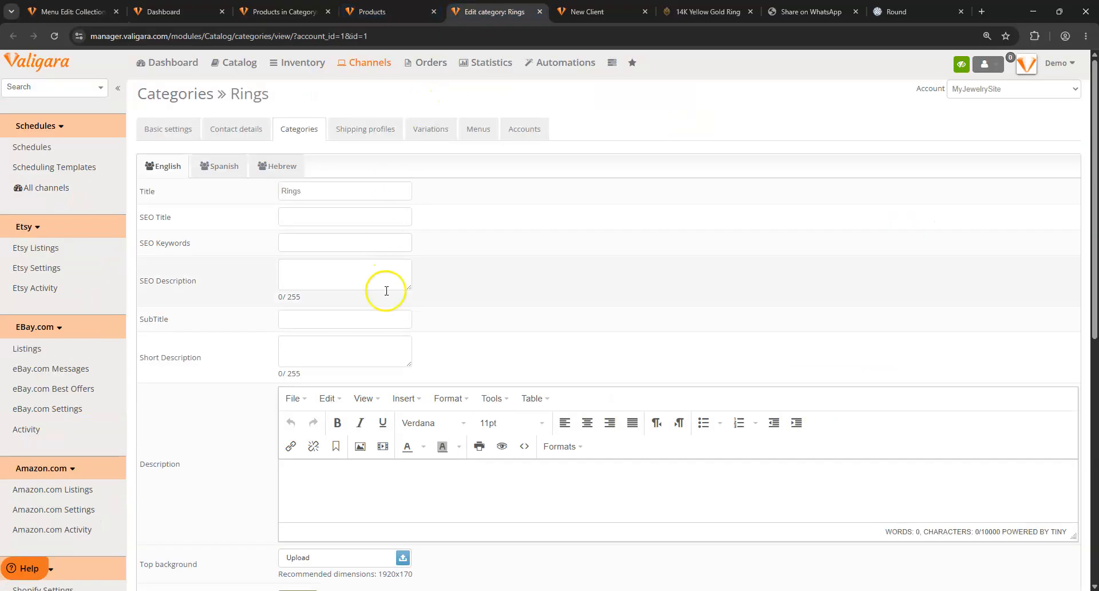
pyautogui.click(483, 131)
pyautogui.click(475, 147)
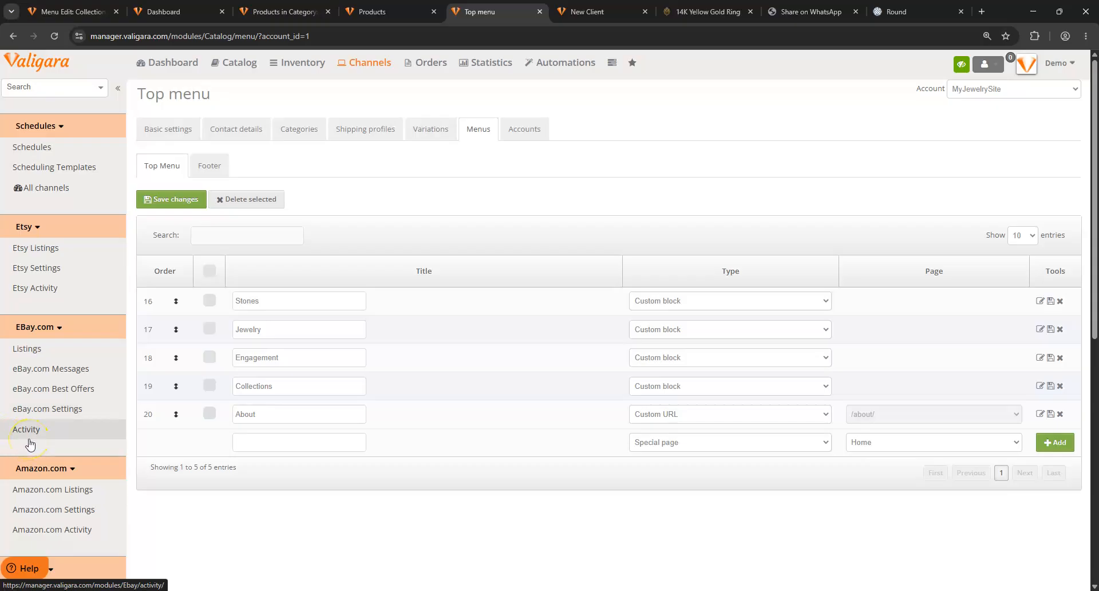
pyautogui.scroll(-4, 84, 408)
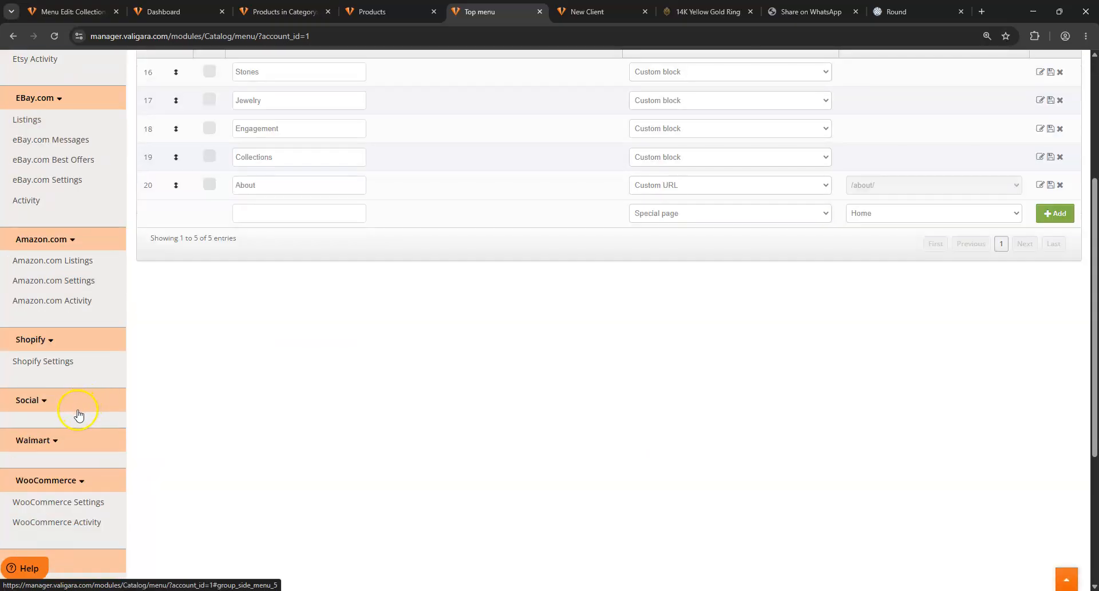
# Check the Stones menu and product details on the storefront's 14K Yellow Gold Ring page, and open the store's home page
pyautogui.click(708, 12)
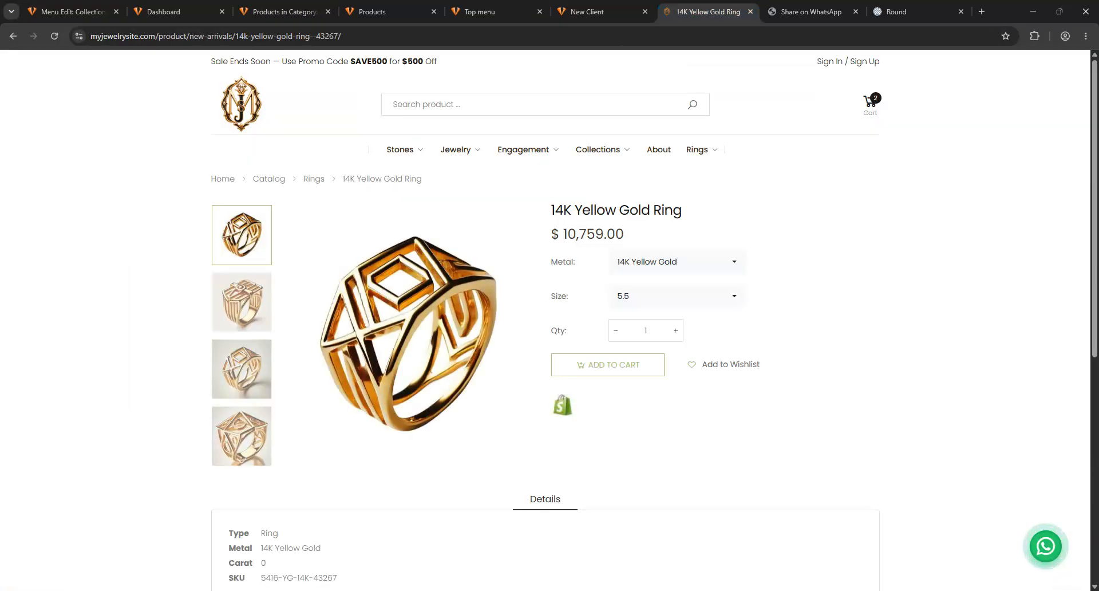
pyautogui.moveTo(424, 162)
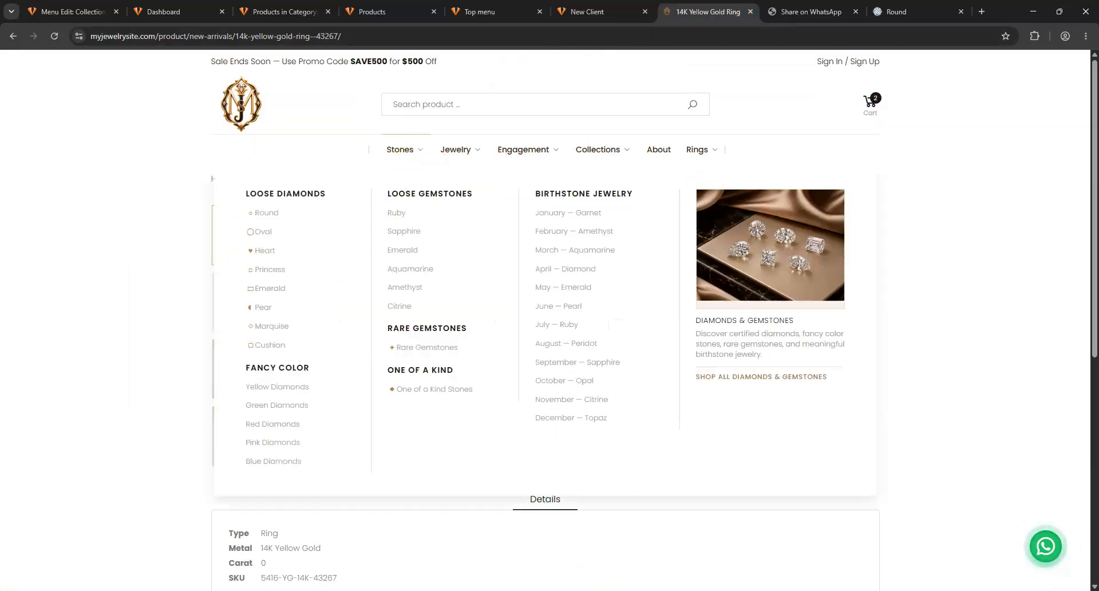
pyautogui.scroll(-4, 46, 387)
pyautogui.moveTo(258, 302); pyautogui.dragTo(389, 399)
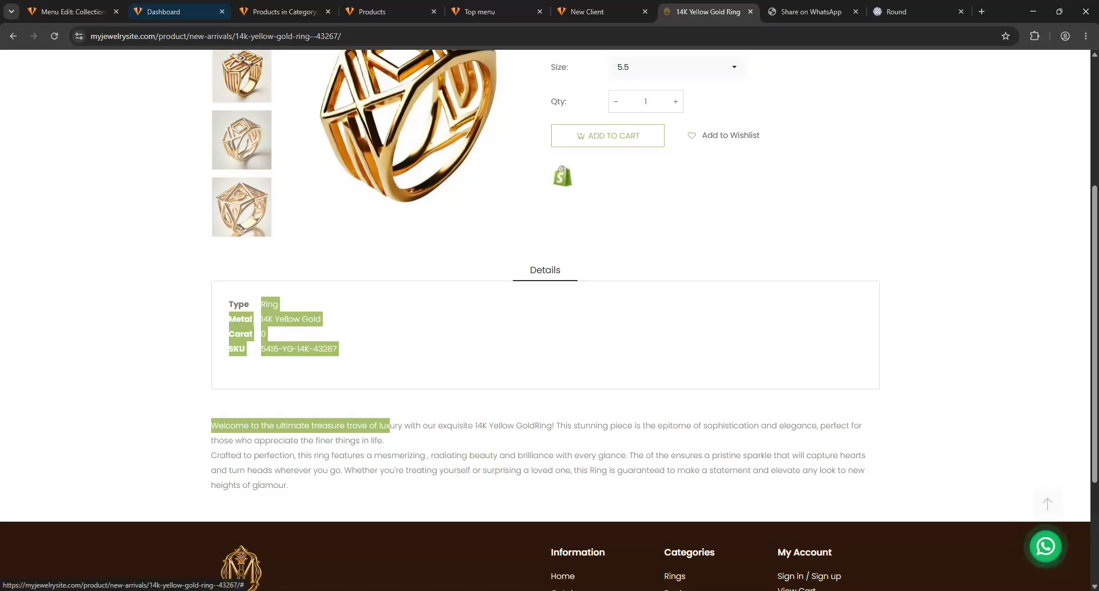
pyautogui.scroll(4, 175, 301)
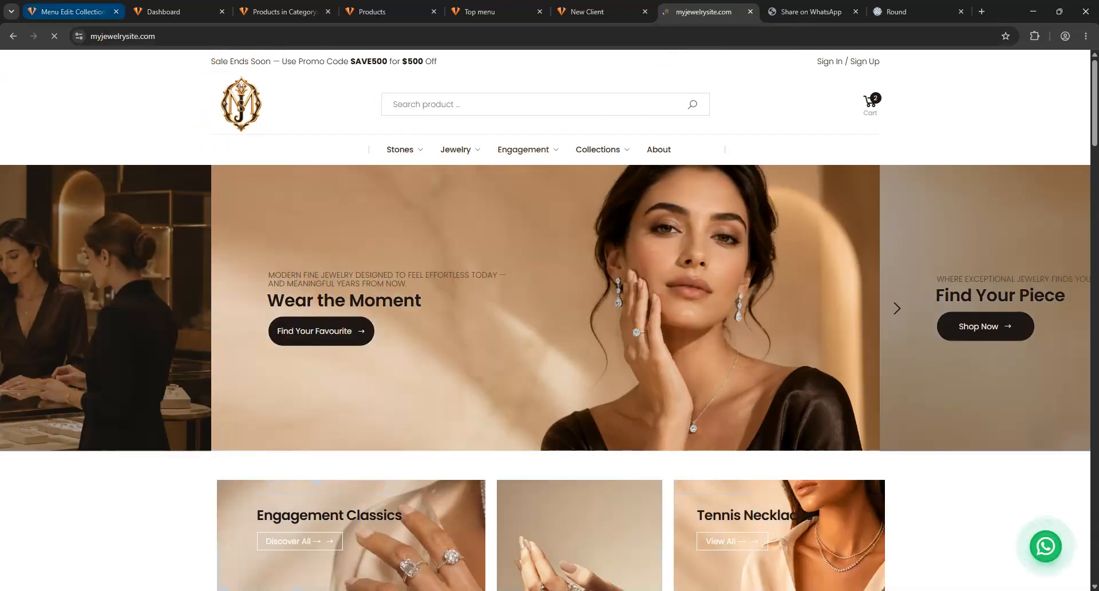
# Return to the Collections menu editor in Valigara, collapse the side menu and open the VSite Layout settings
pyautogui.click(66, 12)
pyautogui.scroll(5, 160, 292)
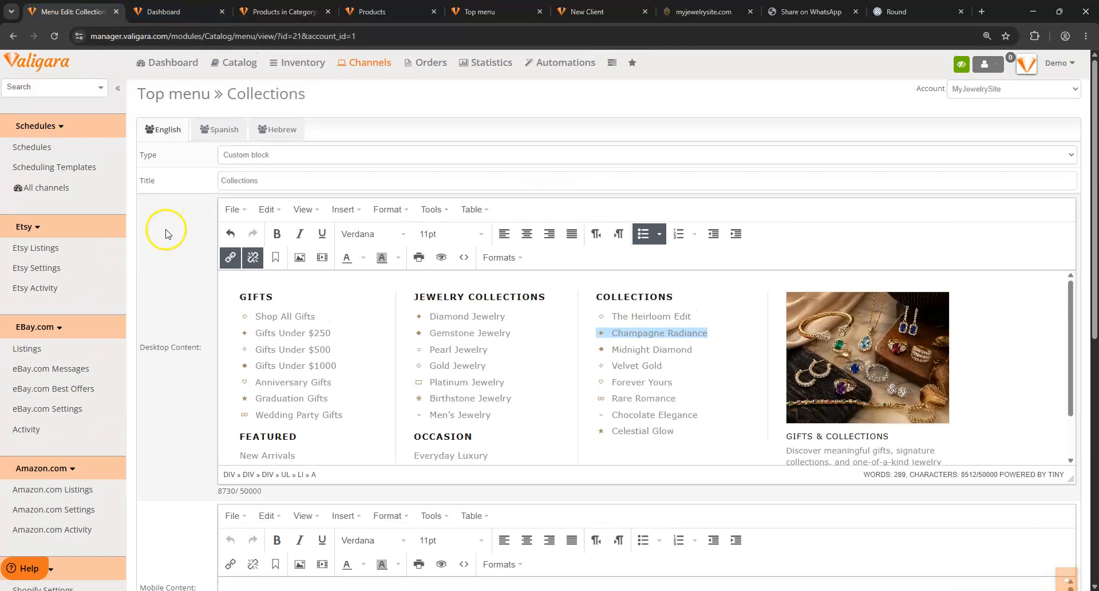
pyautogui.click(118, 88)
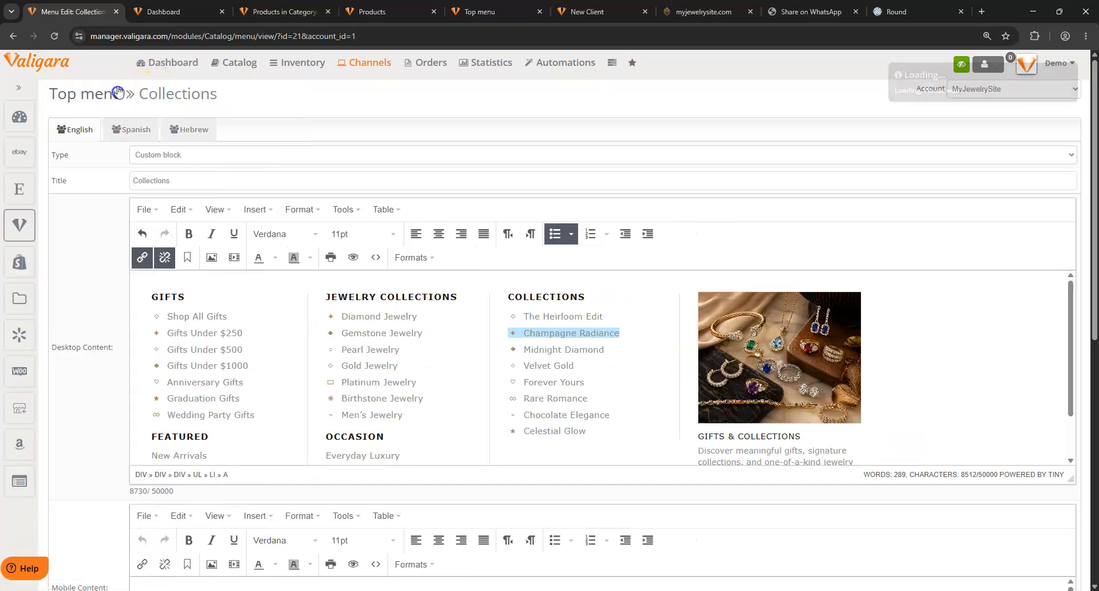
pyautogui.moveTo(20, 229)
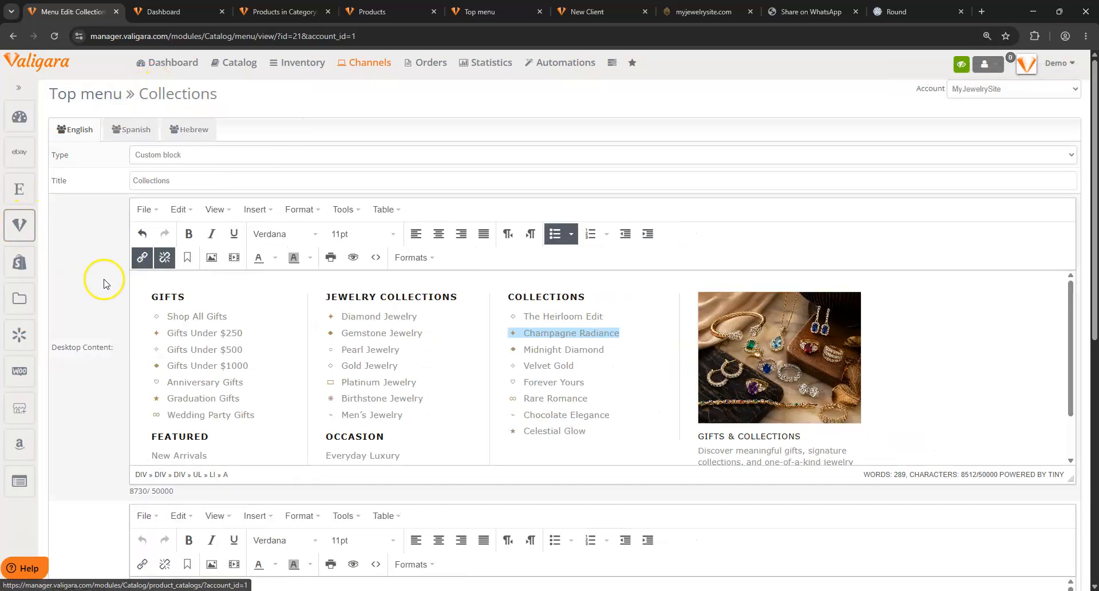
pyautogui.click(83, 325)
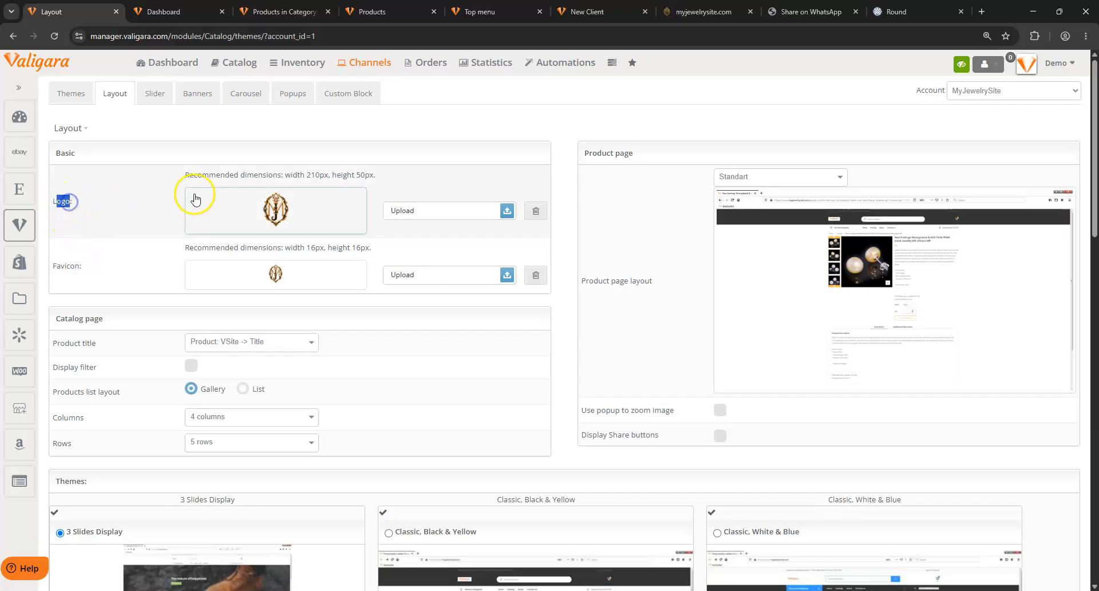
# Review the recommended logo and favicon dimensions and the catalog page's product title setting in the Layout settings
pyautogui.moveTo(193, 174); pyautogui.dragTo(377, 175)
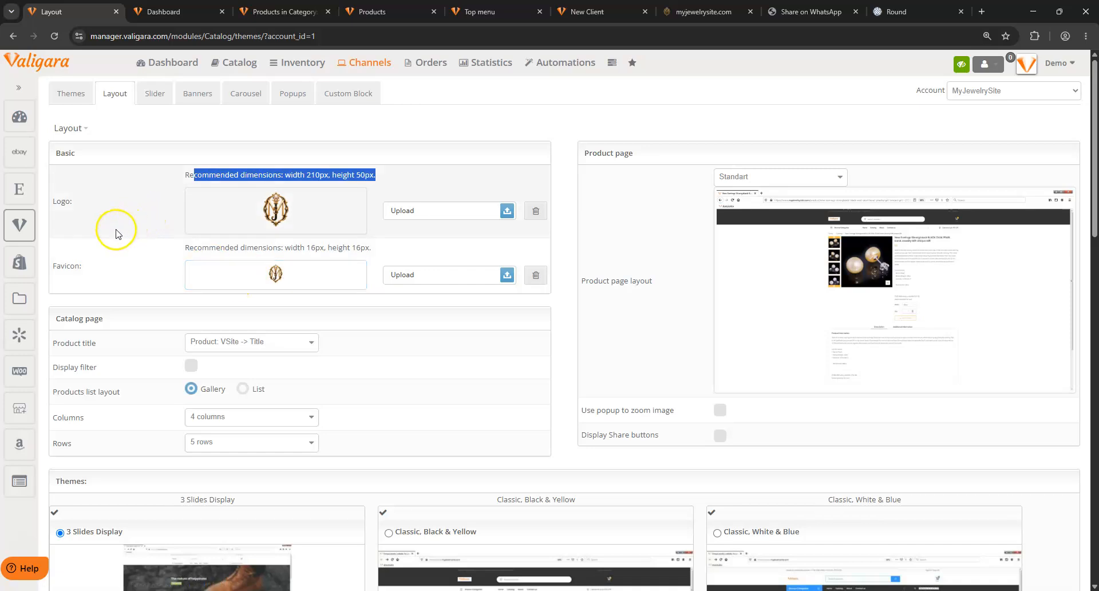
pyautogui.moveTo(52, 266); pyautogui.dragTo(79, 267)
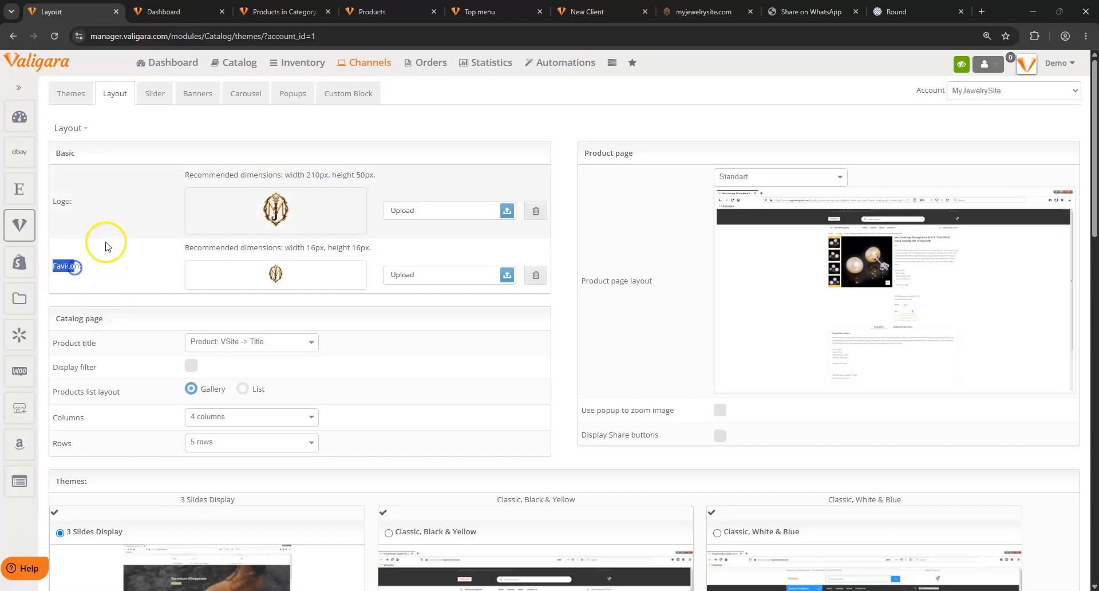
pyautogui.moveTo(663, 11)
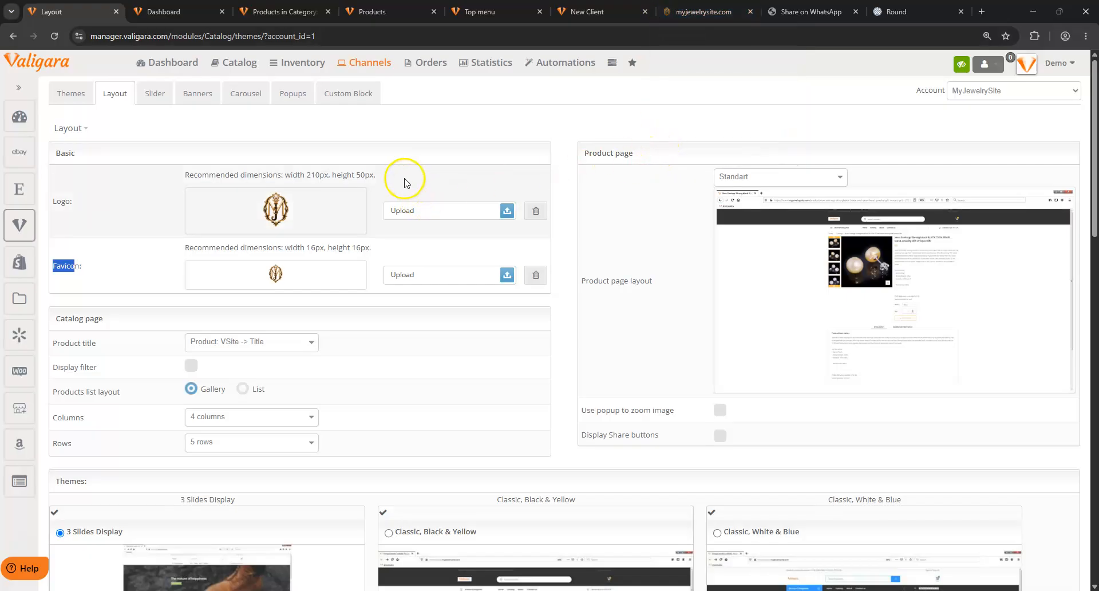
pyautogui.moveTo(311, 247); pyautogui.dragTo(381, 252)
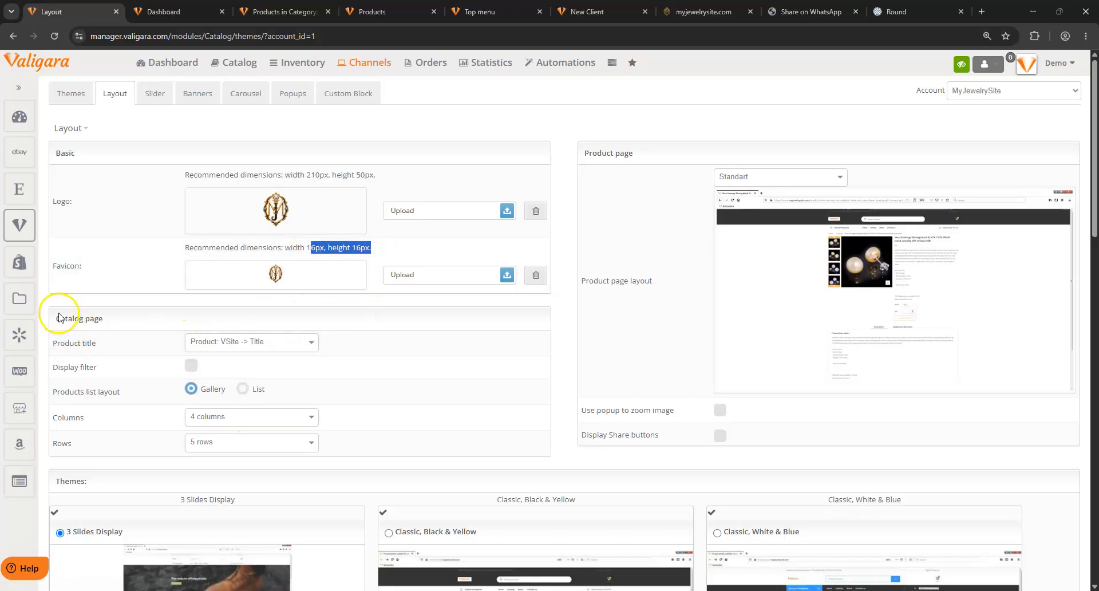
pyautogui.moveTo(55, 318); pyautogui.dragTo(82, 317)
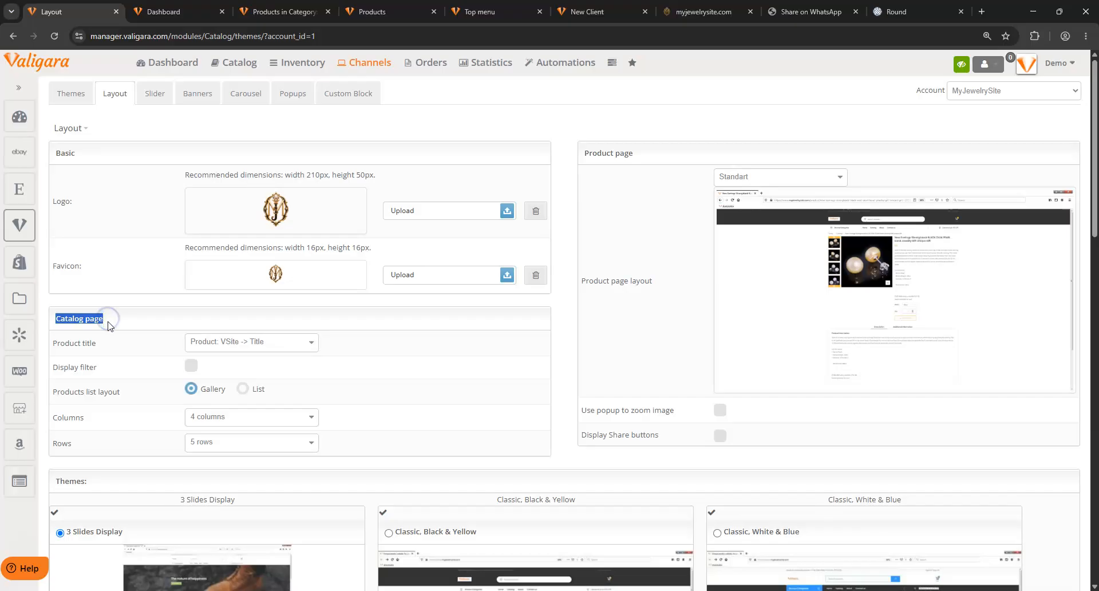
pyautogui.moveTo(65, 344); pyautogui.dragTo(91, 347)
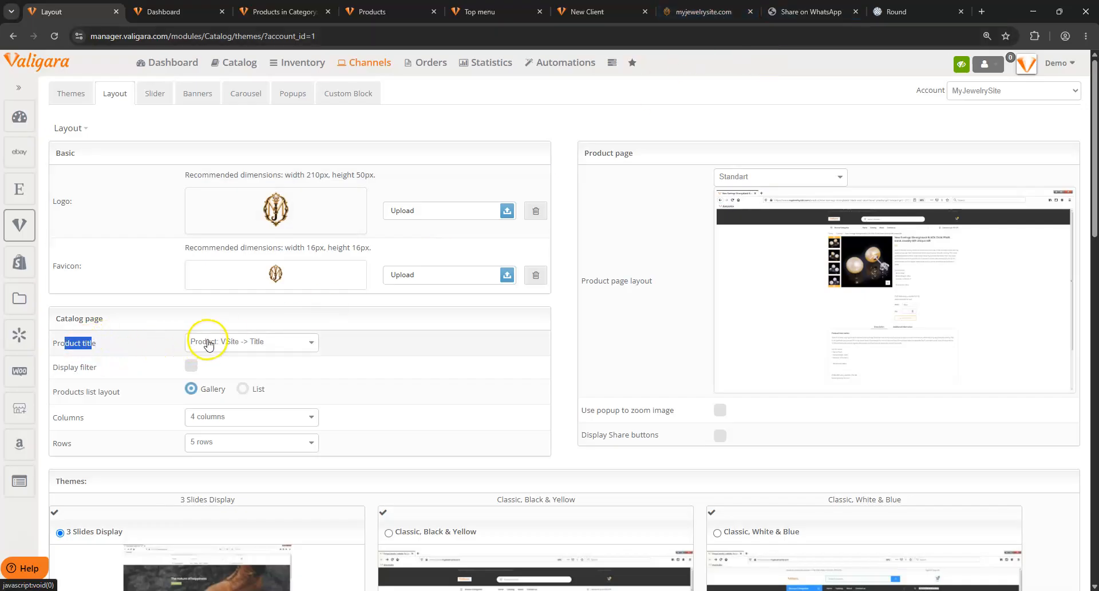
# Inspect the All products listing on the myjewelrysite.com storefront and open its last page, 84
pyautogui.click(677, 12)
pyautogui.scroll(-20, 259, 204)
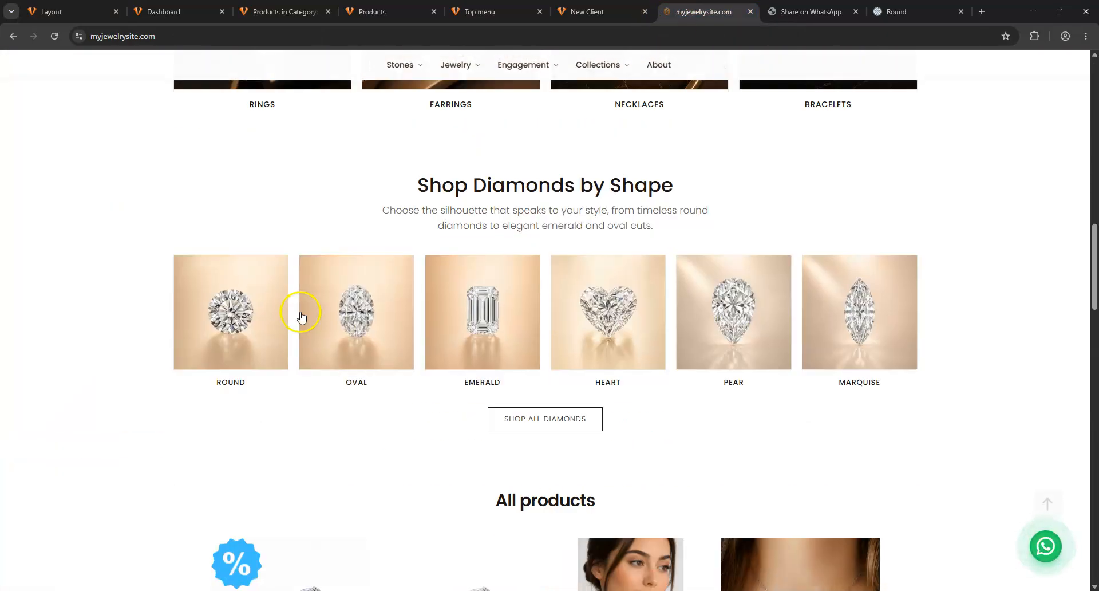
pyautogui.scroll(-15, 450, 373)
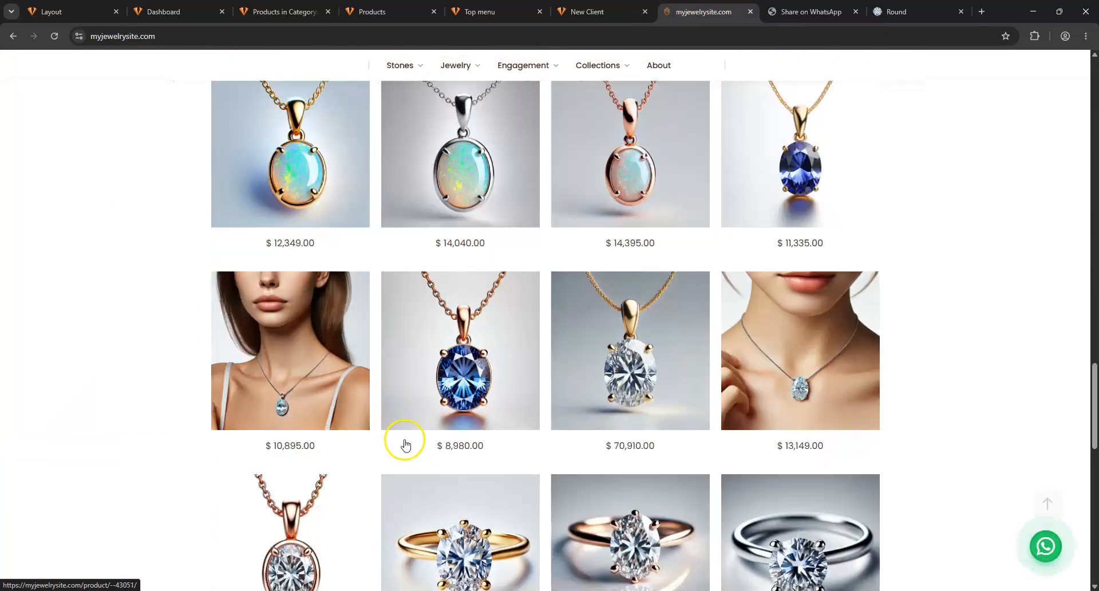
pyautogui.click(561, 346)
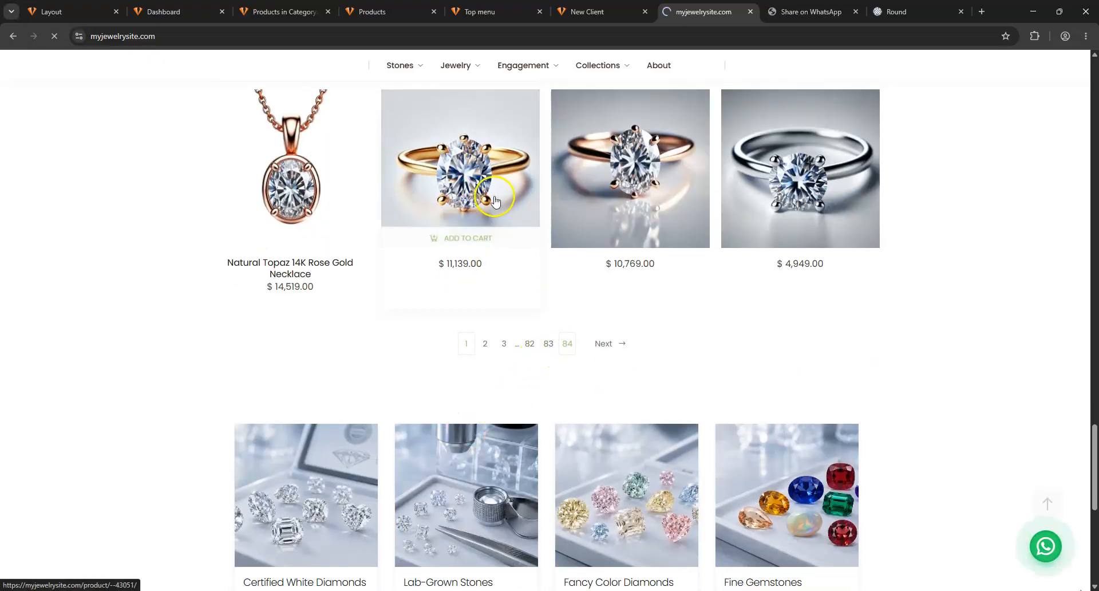
pyautogui.scroll(-7, 492, 478)
pyautogui.scroll(-7, 494, 461)
pyautogui.scroll(4, 497, 435)
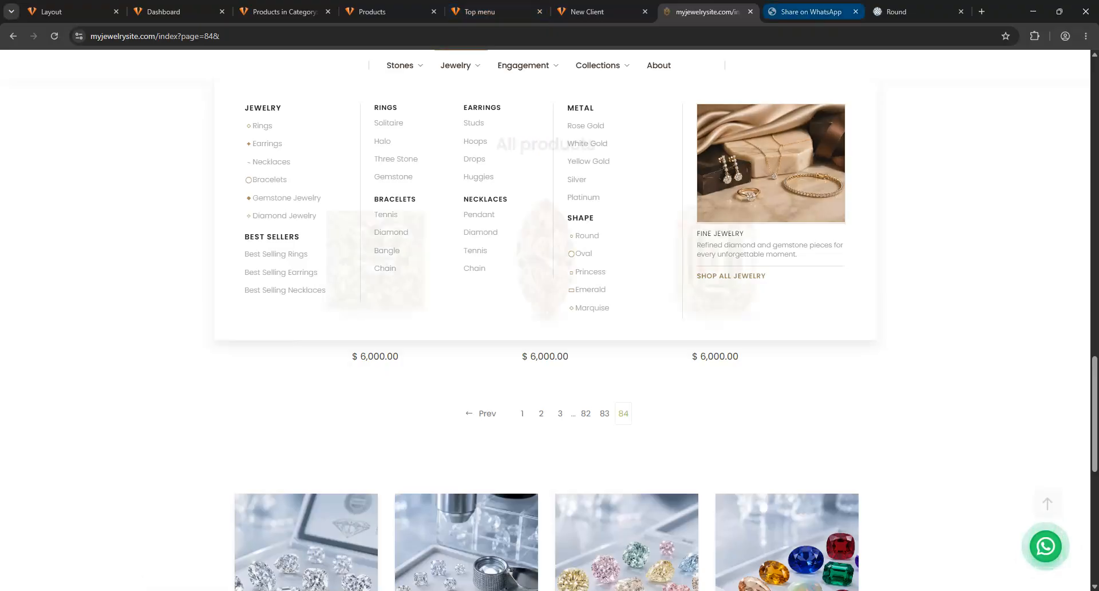
# Switch to the My Stones storefront, open the 0.20ct Round Champagne/VVS2 diamond from the Round category and inspect its title
pyautogui.click(894, 12)
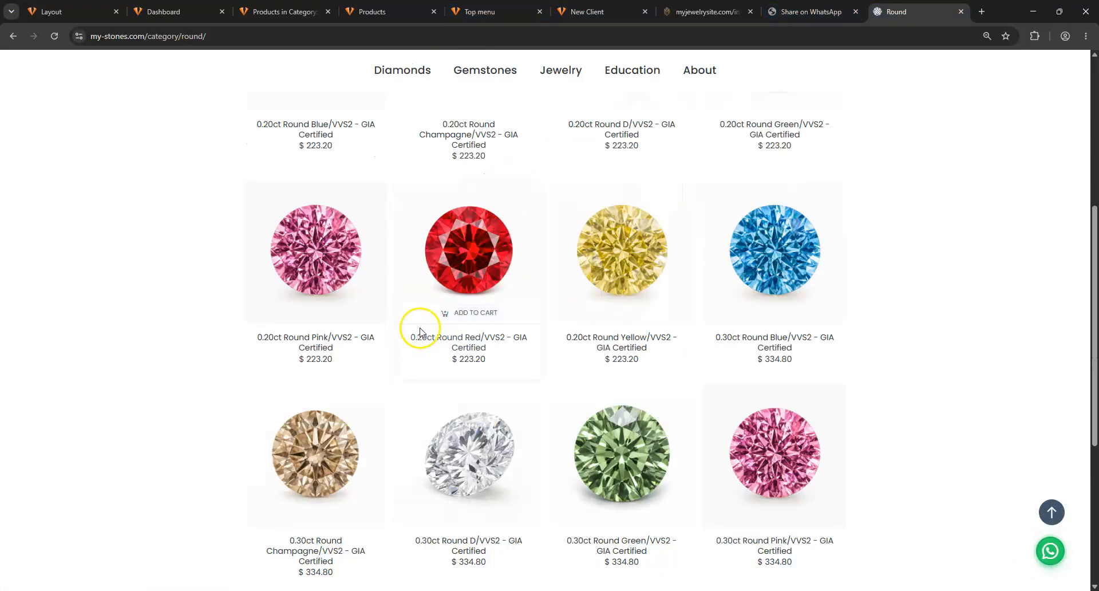
pyautogui.scroll(2, 452, 335)
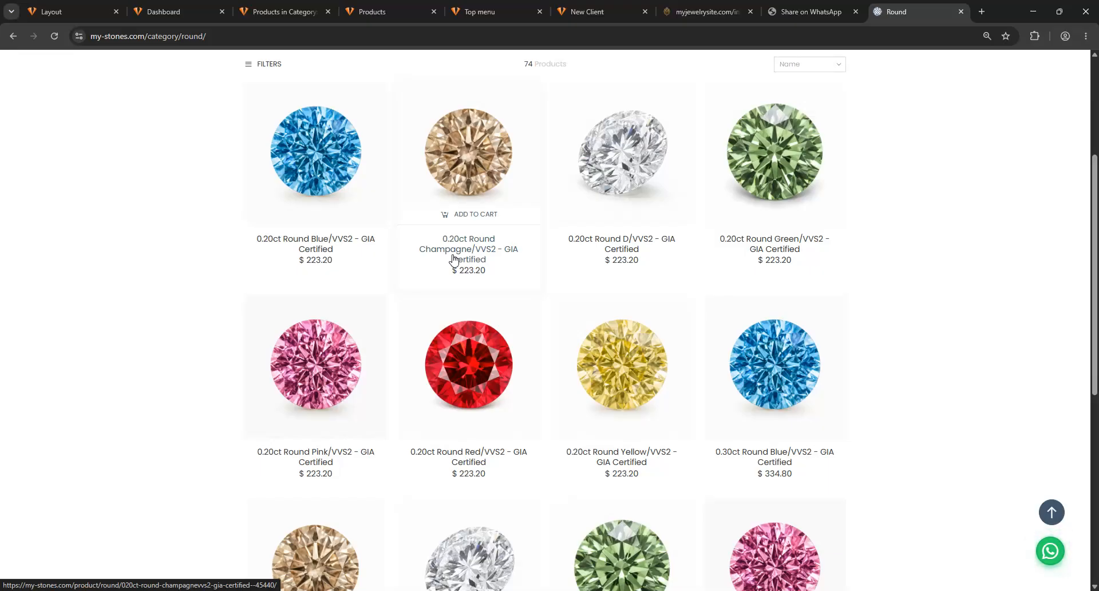
pyautogui.click(450, 214)
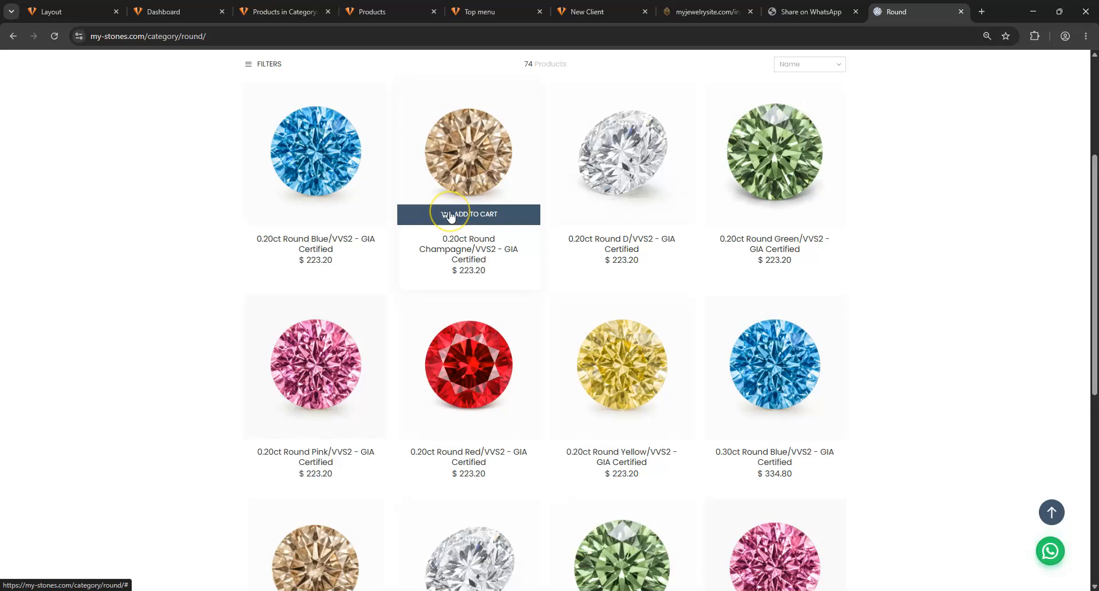
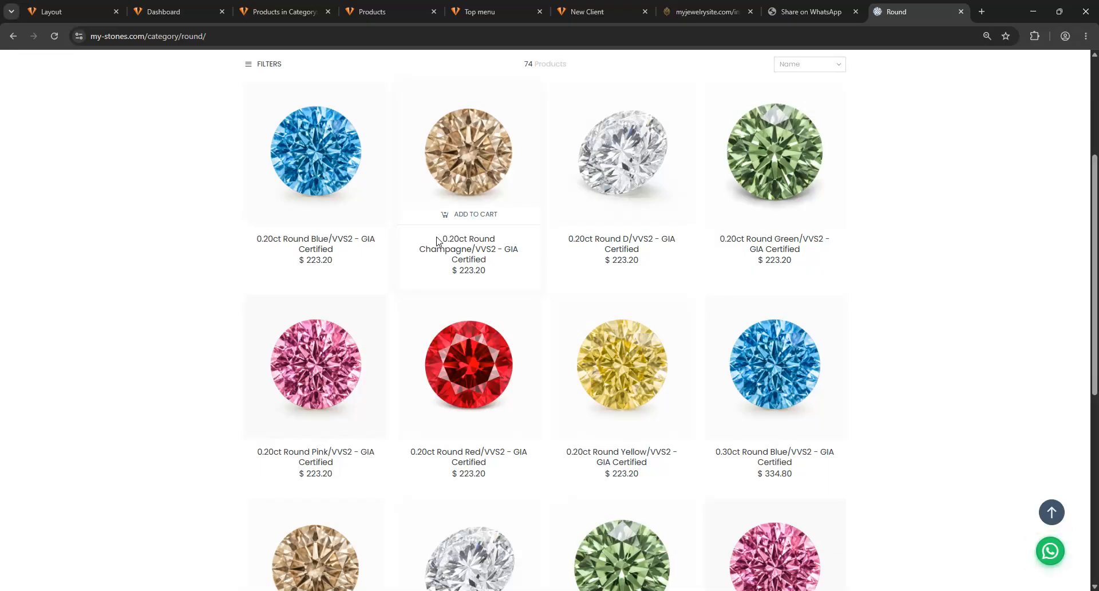
pyautogui.click(480, 148)
pyautogui.click(457, 167)
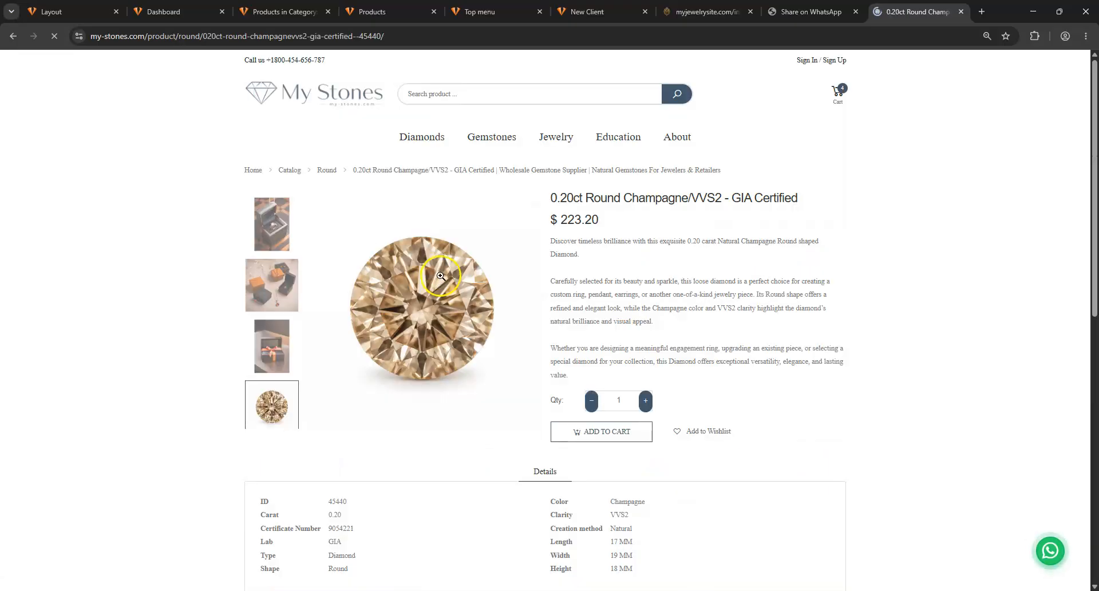
pyautogui.moveTo(553, 198); pyautogui.dragTo(832, 203)
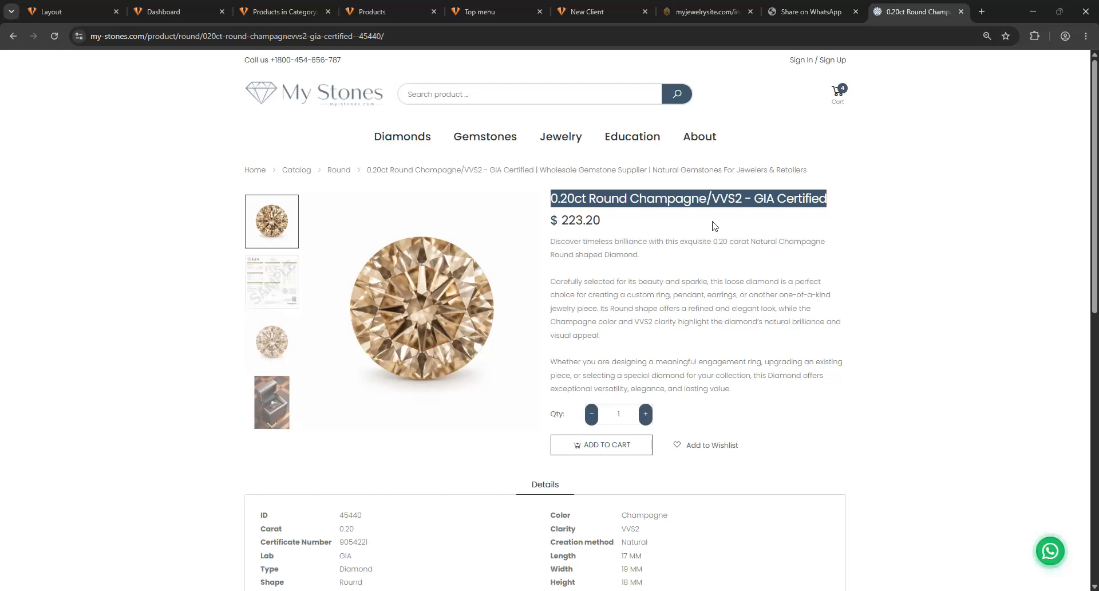
# Return to Valigara's Layout settings and close the Dashboard, Products in Category, Products, Top menu and New Client tabs
pyautogui.click(245, 34)
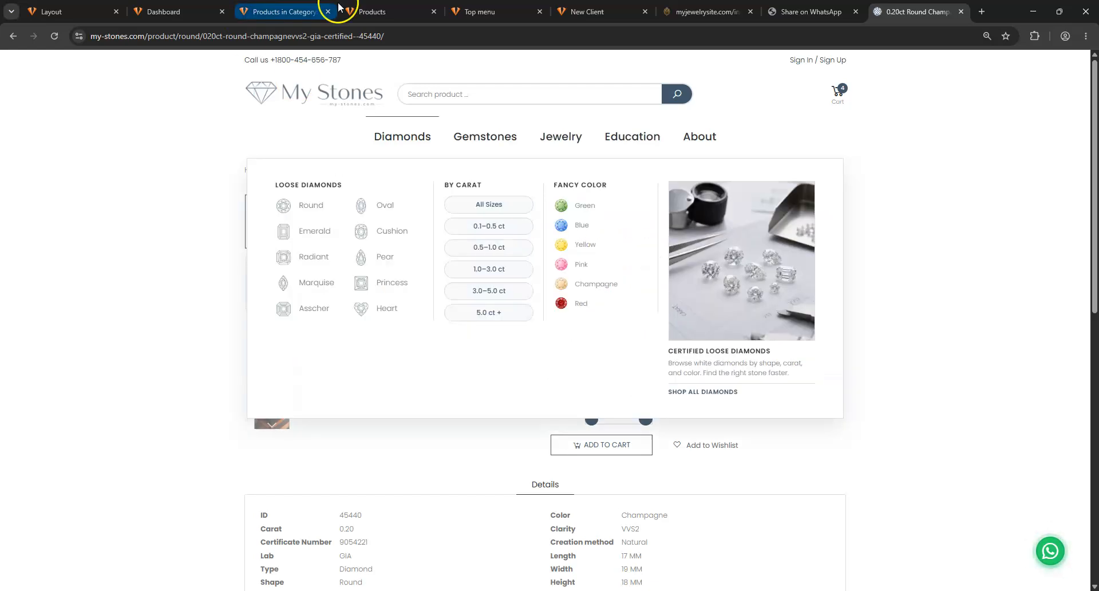
pyautogui.click(714, 8)
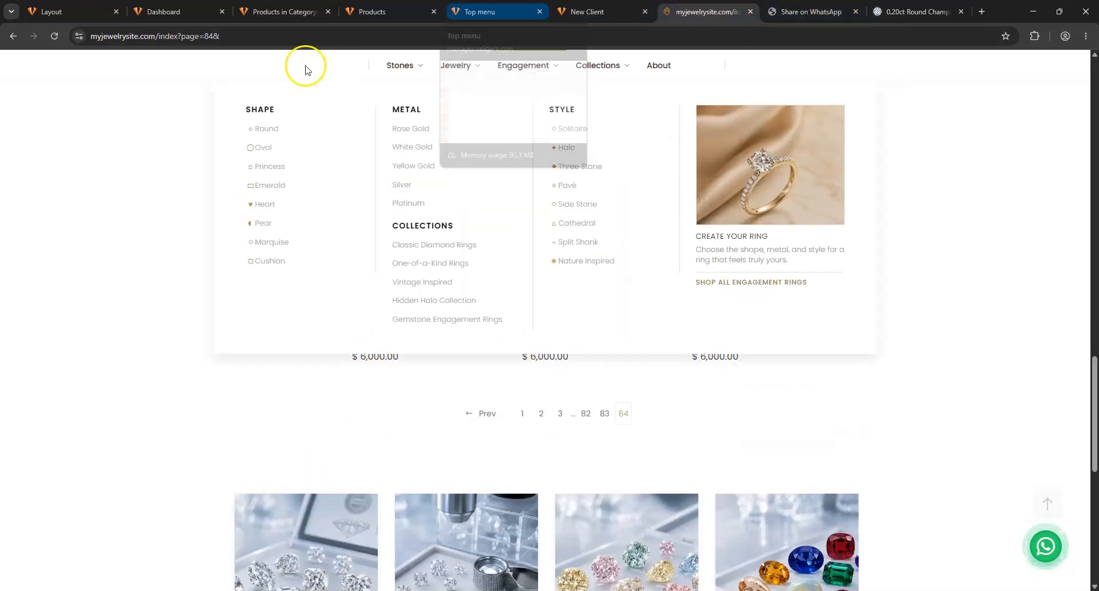
pyautogui.moveTo(284, 12)
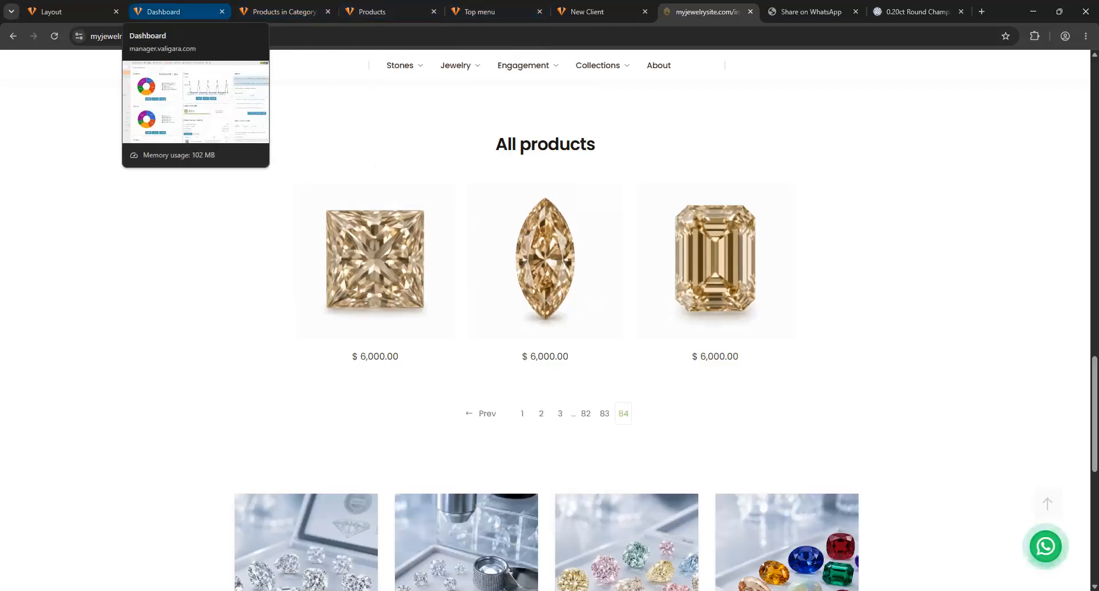
pyautogui.click(57, 12)
pyautogui.click(222, 11)
pyautogui.click(223, 12)
pyautogui.click(222, 12)
pyautogui.click(222, 11)
pyautogui.click(222, 11)
# Examine the catalog page's Display filter and Products list layout options, viewing the storefront home page for reference
pyautogui.click(105, 403)
pyautogui.moveTo(78, 366); pyautogui.dragTo(89, 367)
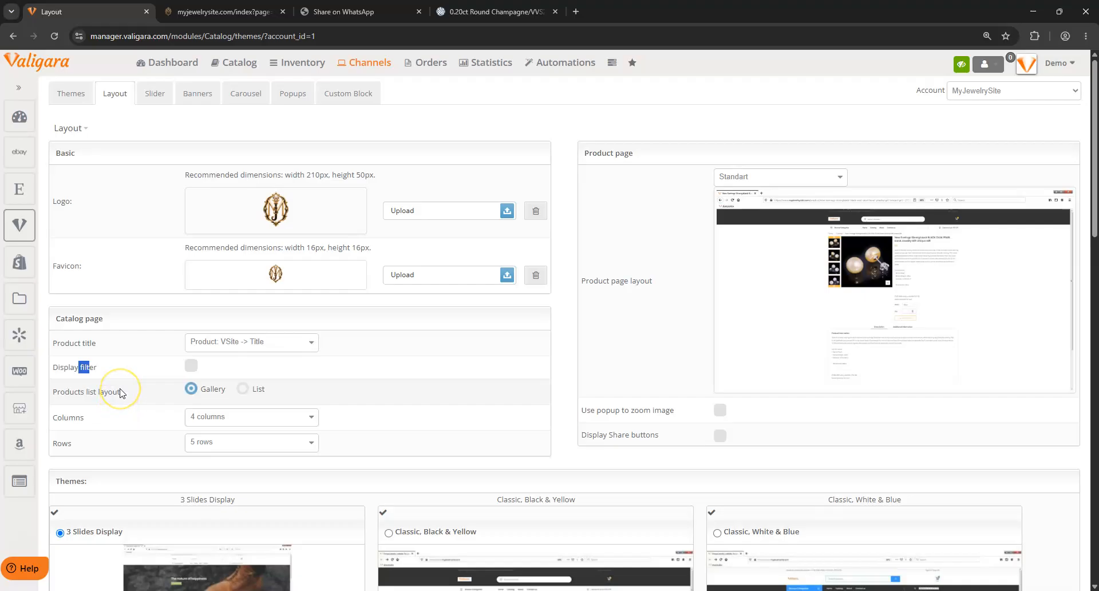
pyautogui.hotkey('ctrl', 'Tab')
pyautogui.scroll(10, 303, 286)
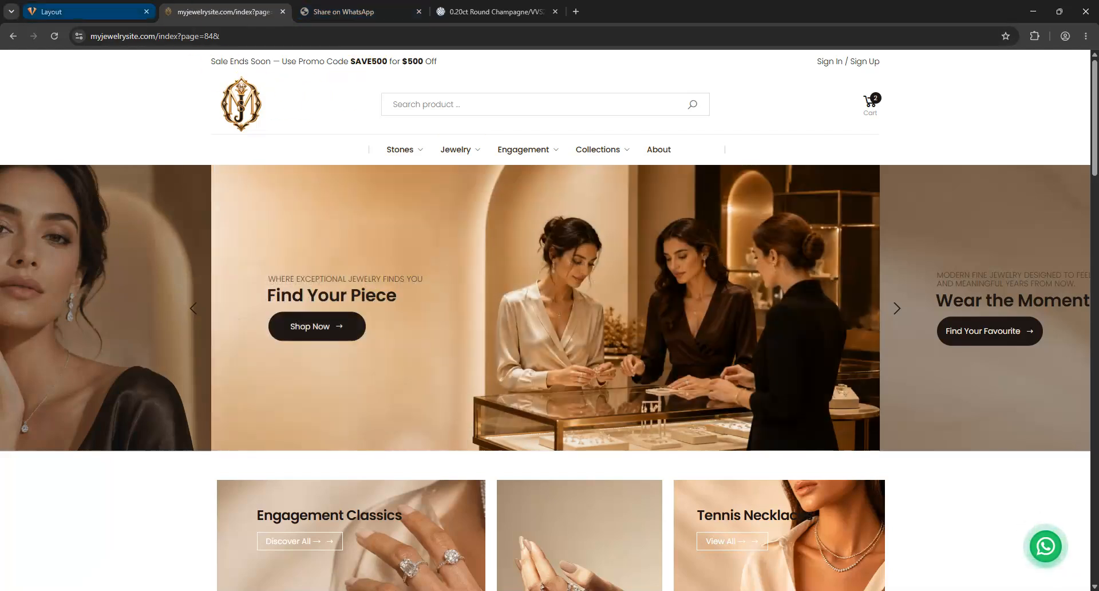
pyautogui.hotkey('ctrl', 'shift', 'Tab')
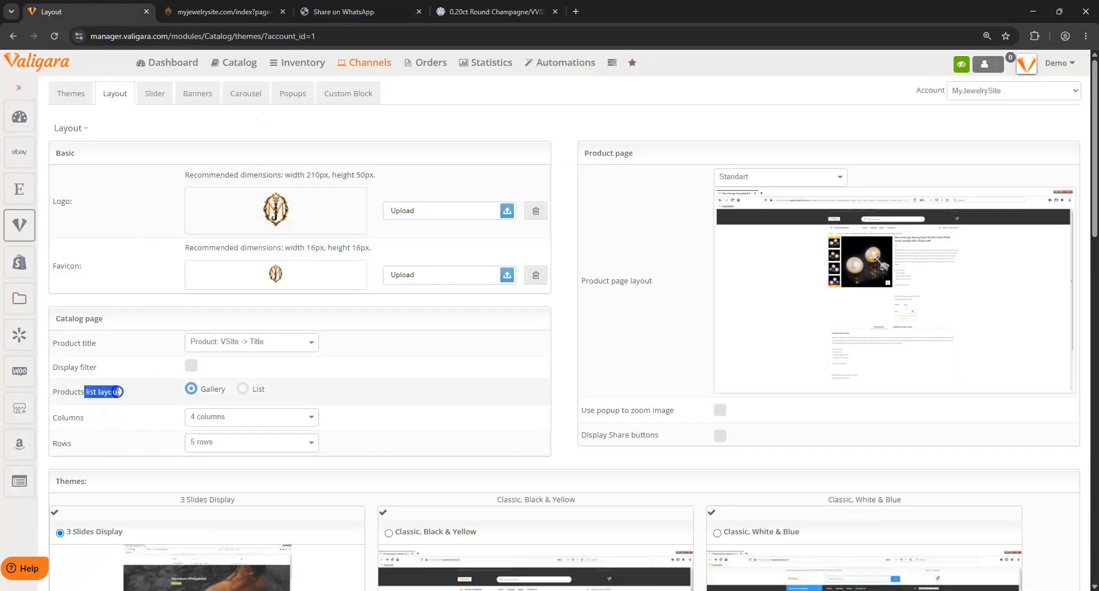
pyautogui.click(62, 394)
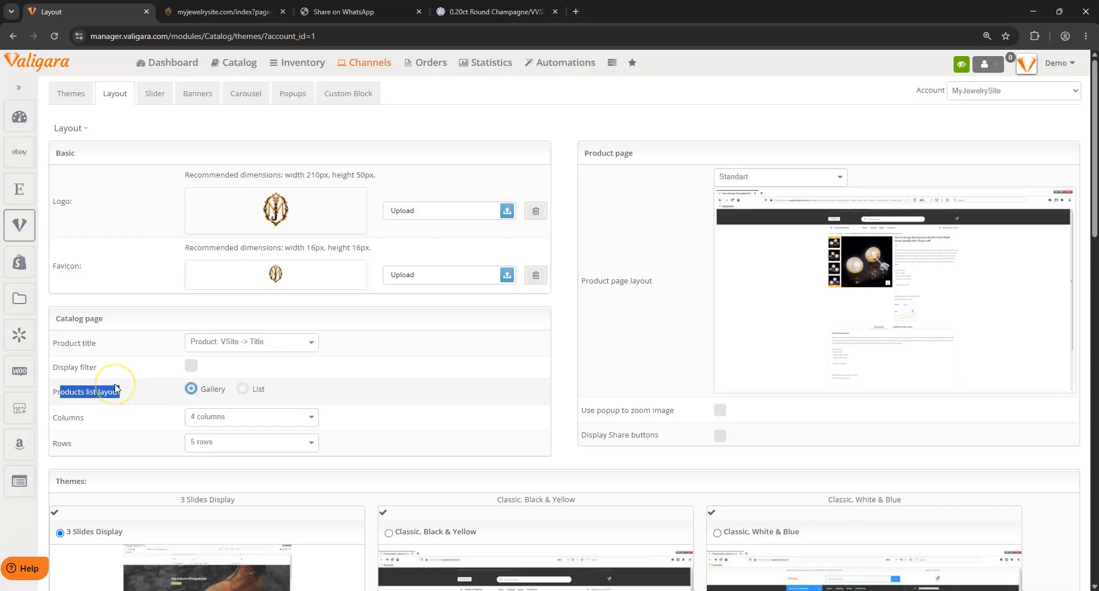
# Open page 3 of the All products listing on the myjewelrysite.com storefront and examine its gallery layout of columns and rows
pyautogui.moveTo(116, 389); pyautogui.dragTo(121, 391)
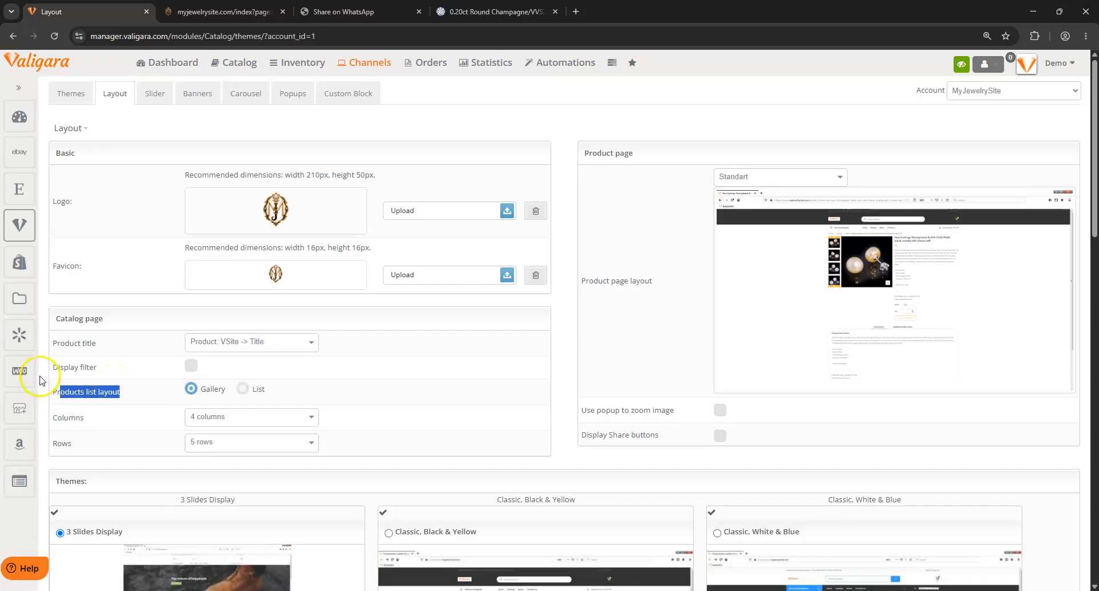
pyautogui.click(238, 8)
pyautogui.scroll(-15, 452, 286)
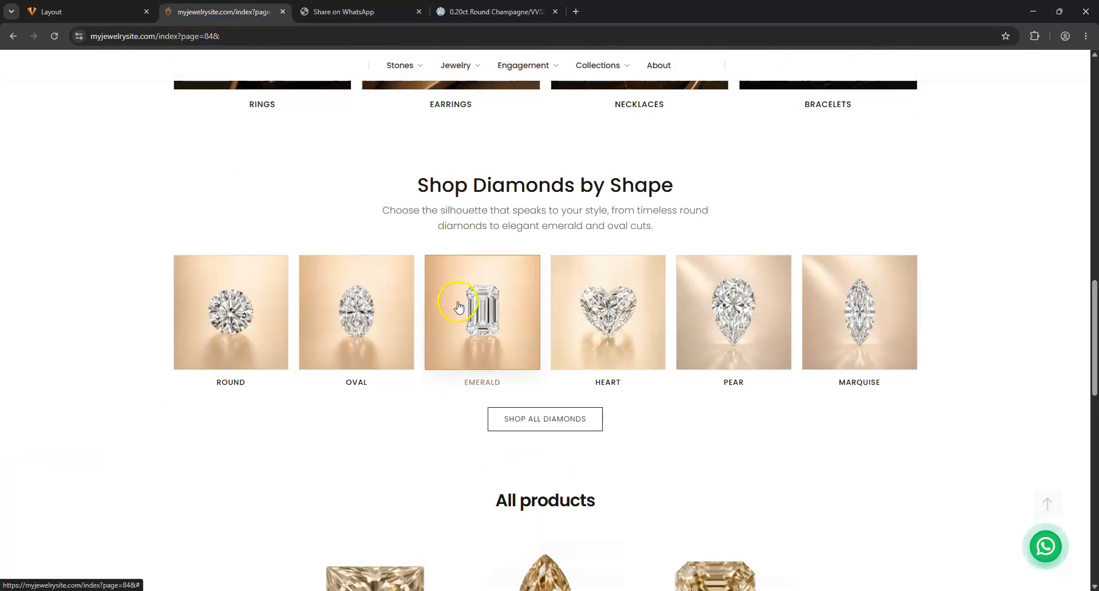
pyautogui.scroll(-4, 387, 278)
pyautogui.scroll(5, 380, 270)
pyautogui.click(560, 541)
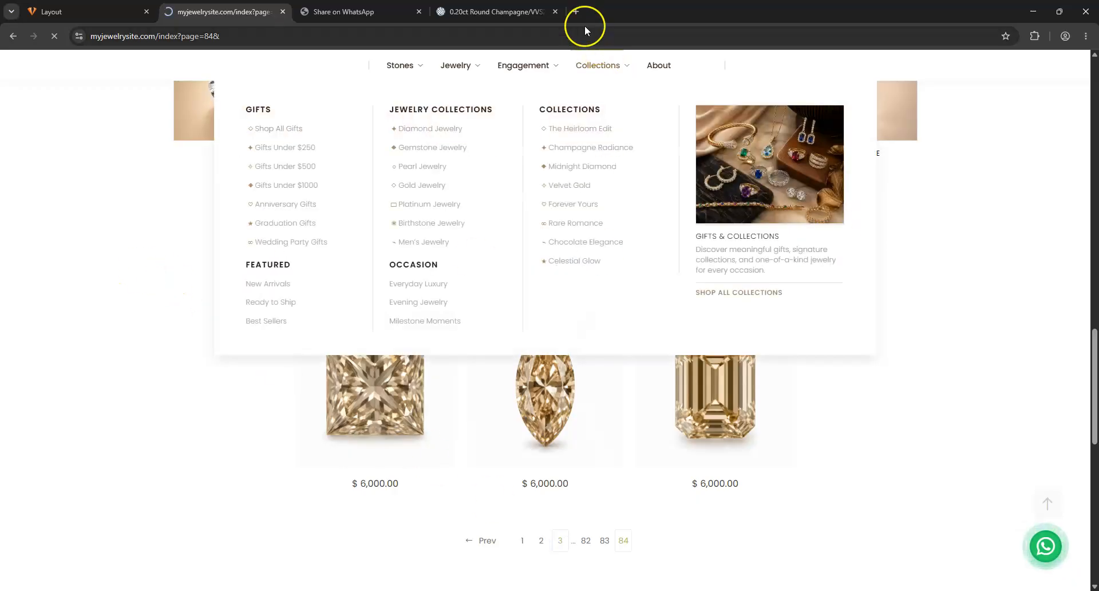
pyautogui.scroll(-15, 498, 515)
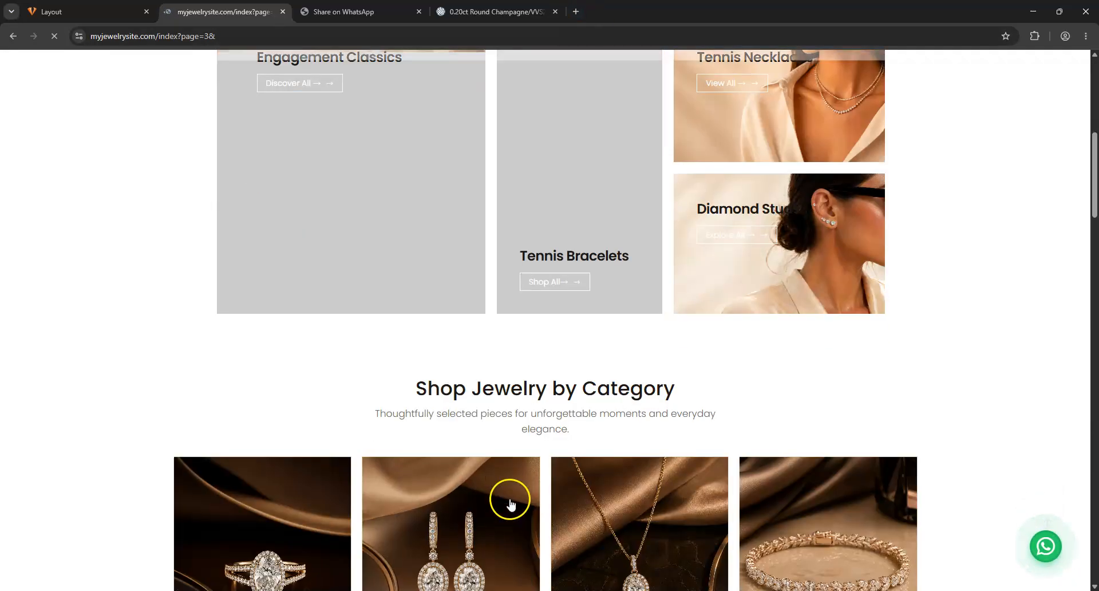
pyautogui.scroll(-10, 507, 485)
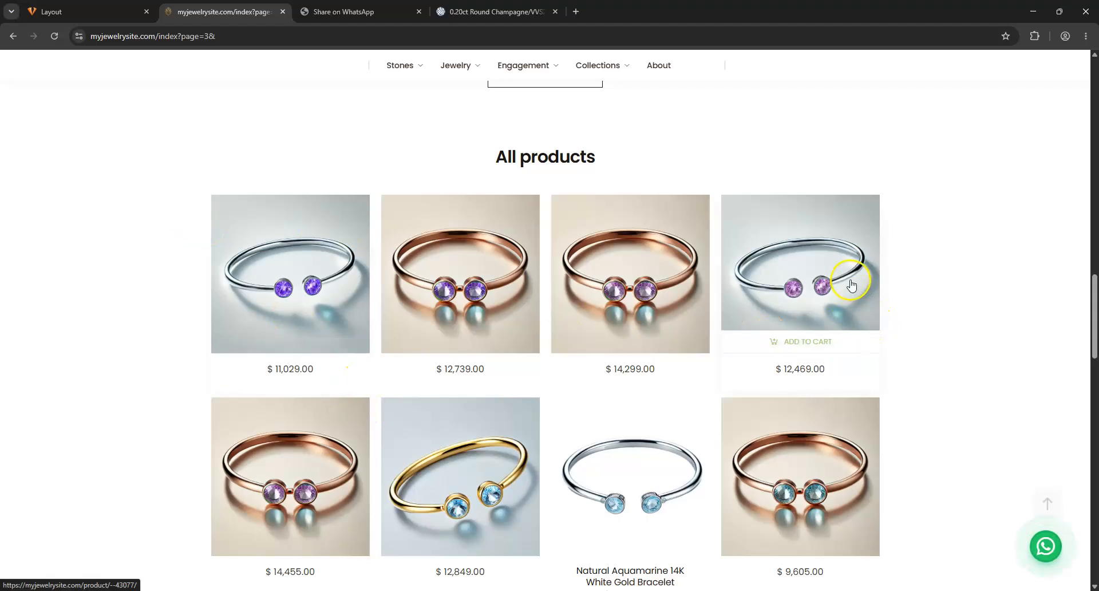
pyautogui.scroll(-20, 852, 285)
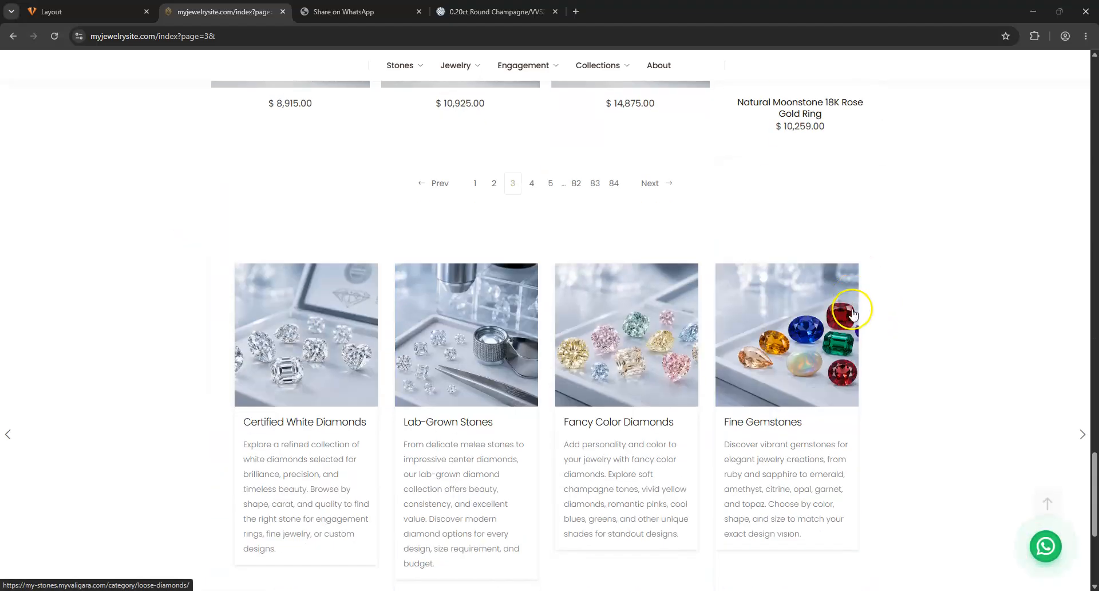
# Set the catalog page's Products list layout to List in Valigara's Layout settings and save
pyautogui.click(86, 11)
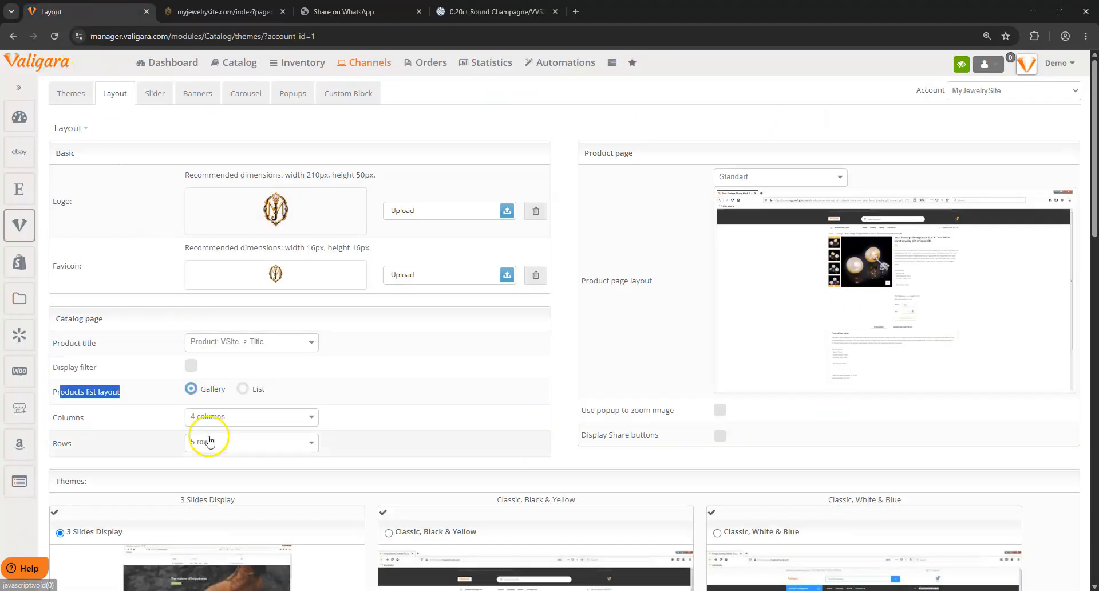
pyautogui.click(243, 389)
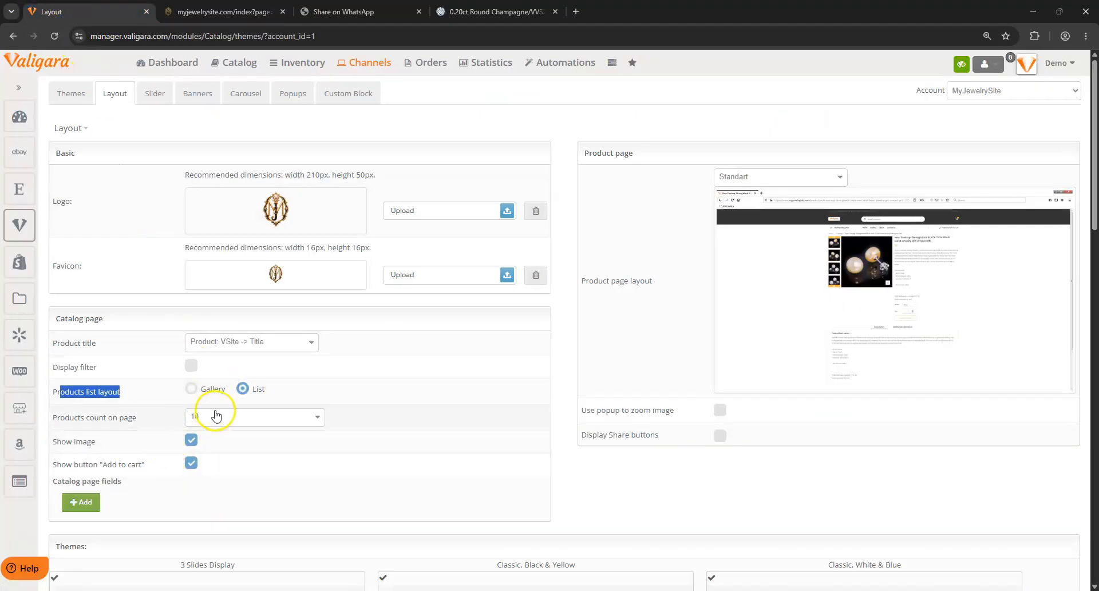
pyautogui.scroll(-20, 215, 414)
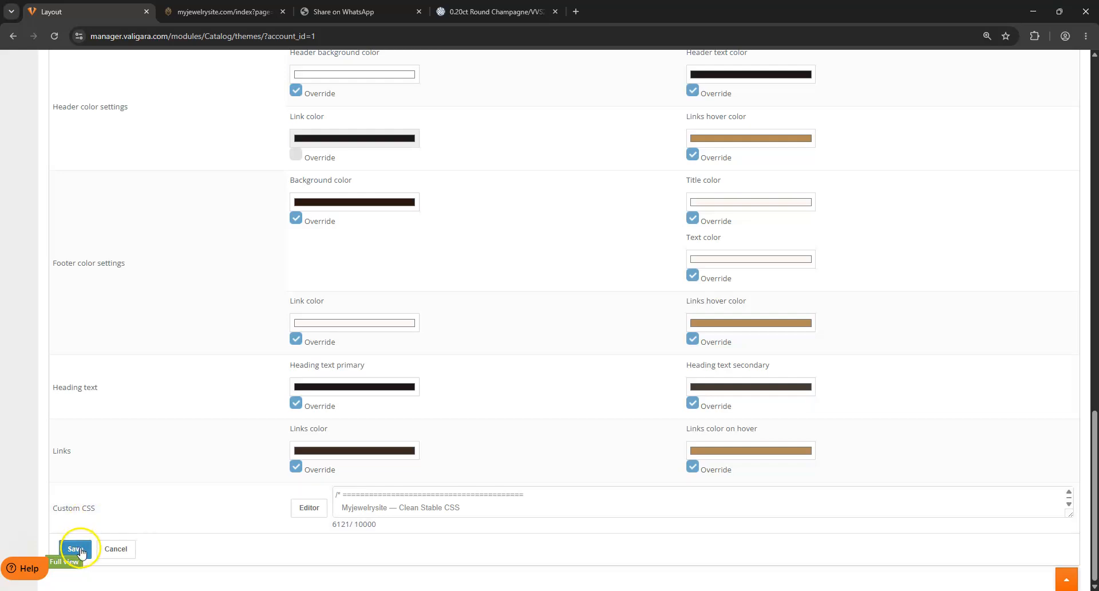
pyautogui.click(75, 548)
# Reload the myjewelrysite.com storefront, open Round under Loose Diamonds and inspect how the products are listed
pyautogui.click(275, 13)
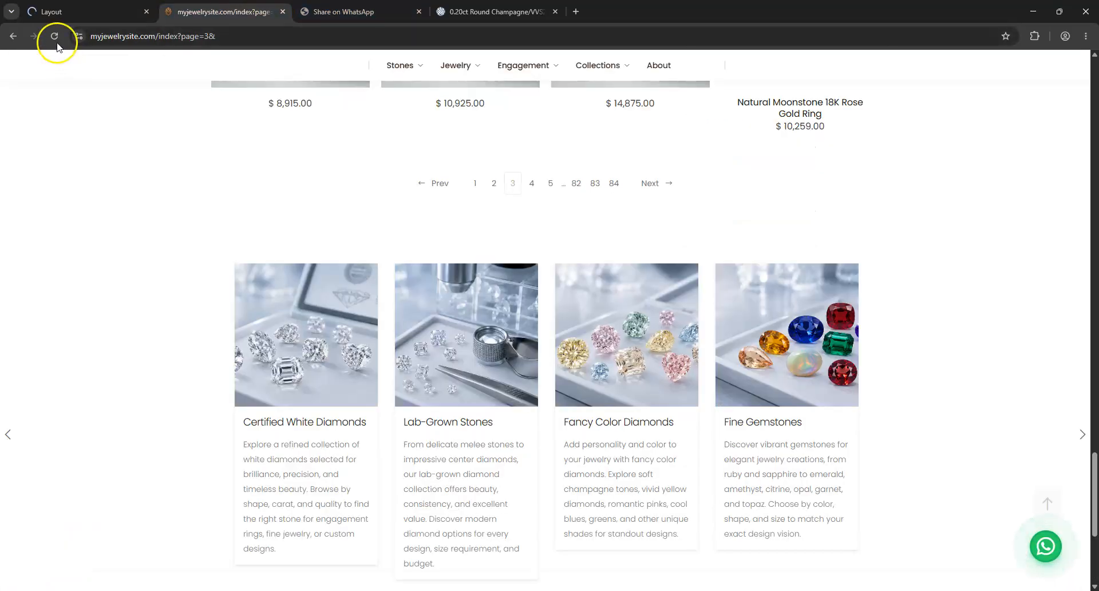
pyautogui.click(51, 37)
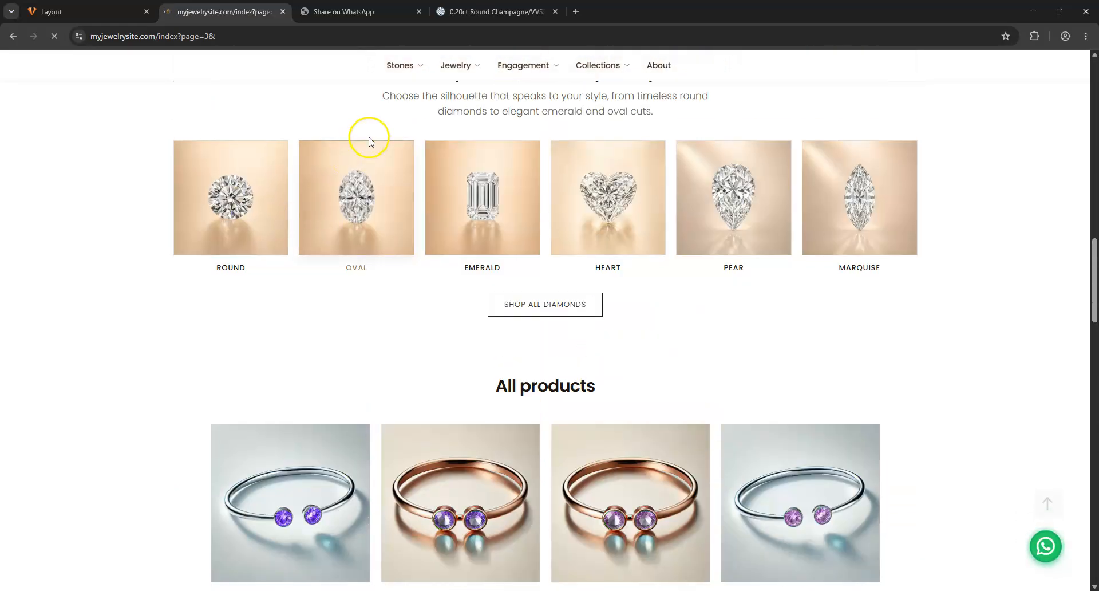
pyautogui.moveTo(413, 65)
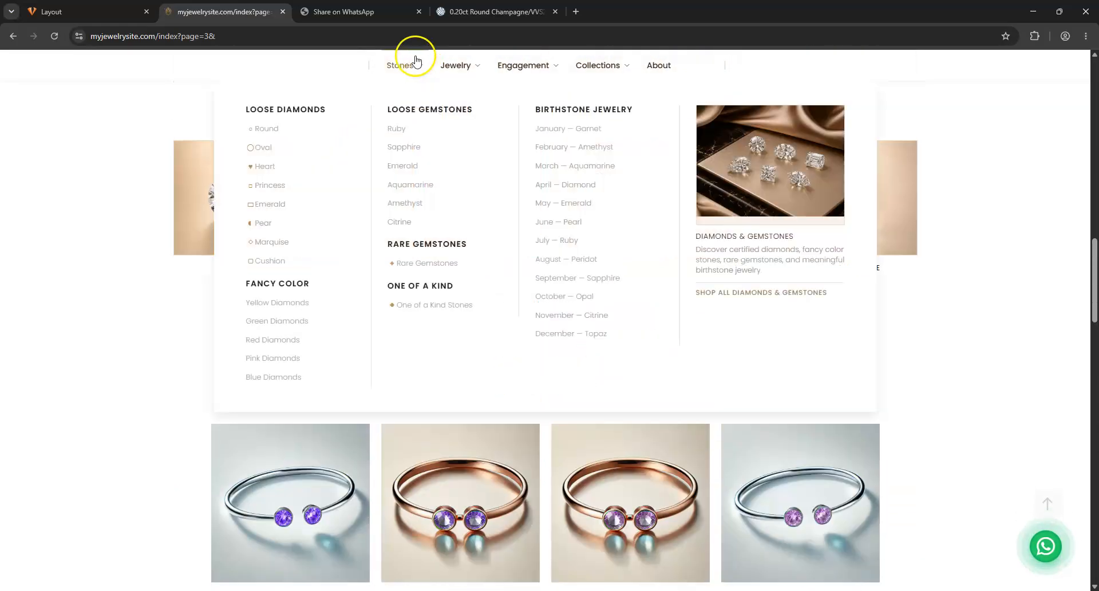
pyautogui.click(279, 132)
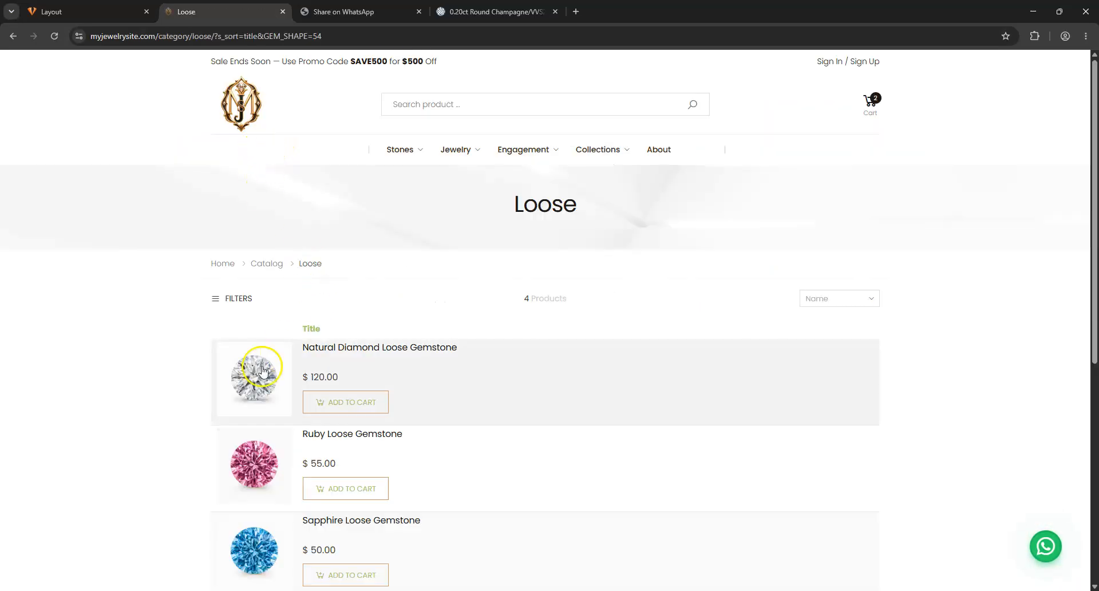
pyautogui.scroll(-2, 824, 361)
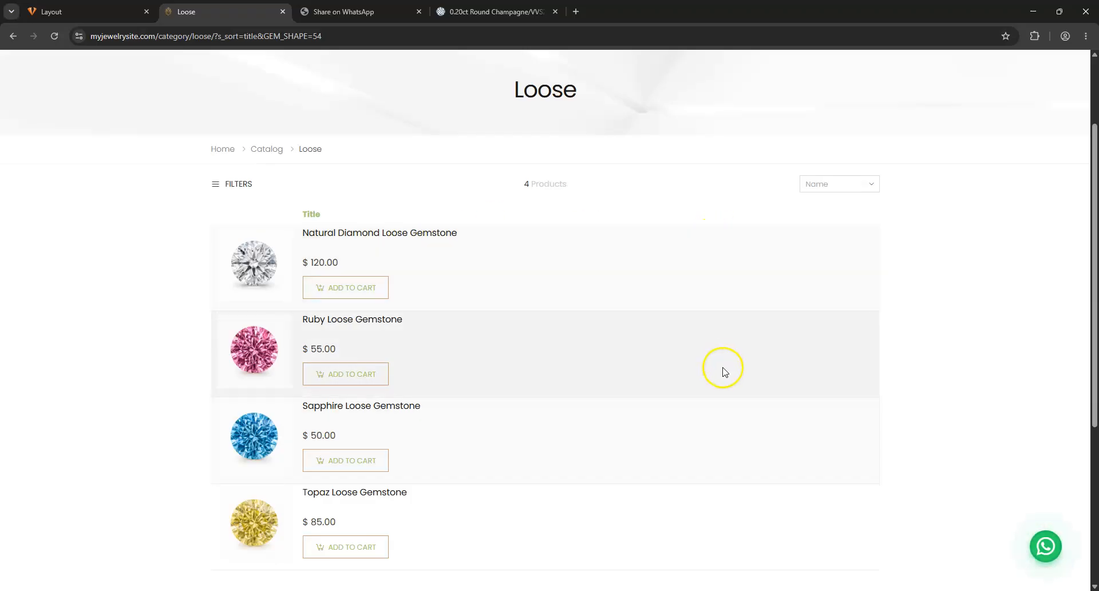
pyautogui.scroll(-2, 279, 339)
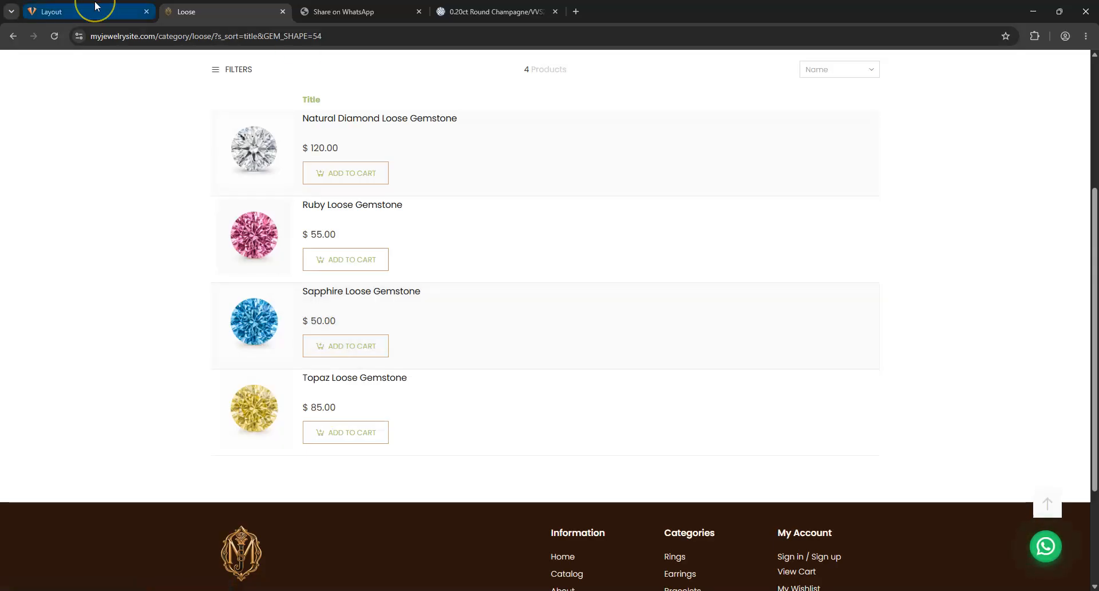
pyautogui.moveTo(96, 6)
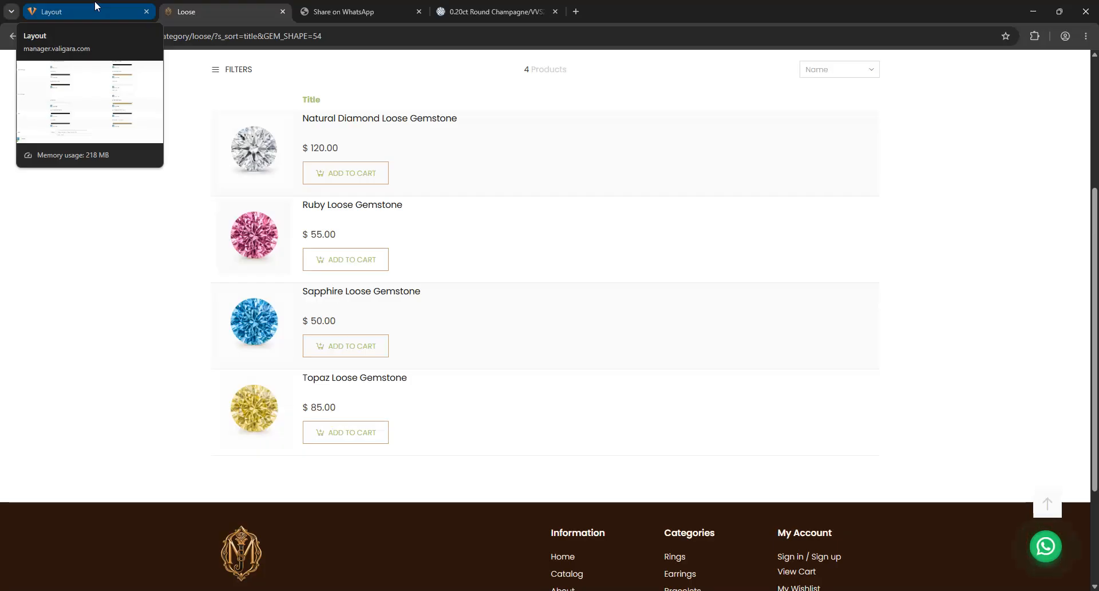
# Set the catalog page's Products list layout back to Gallery in Valigara and save the layout
pyautogui.click(95, 1)
pyautogui.scroll(15, 351, 380)
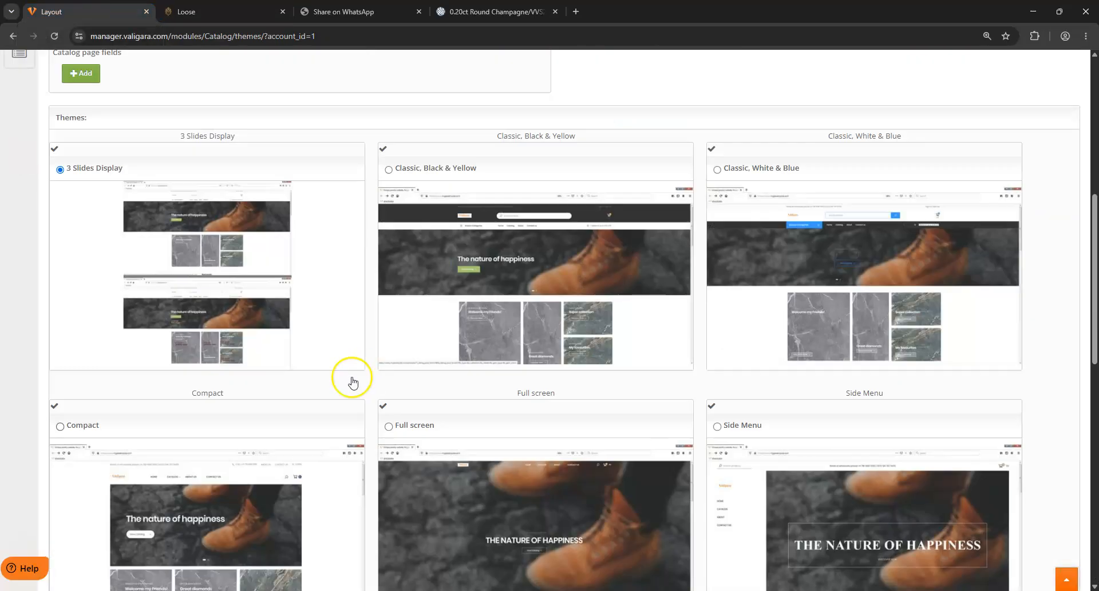
pyautogui.click(183, 188)
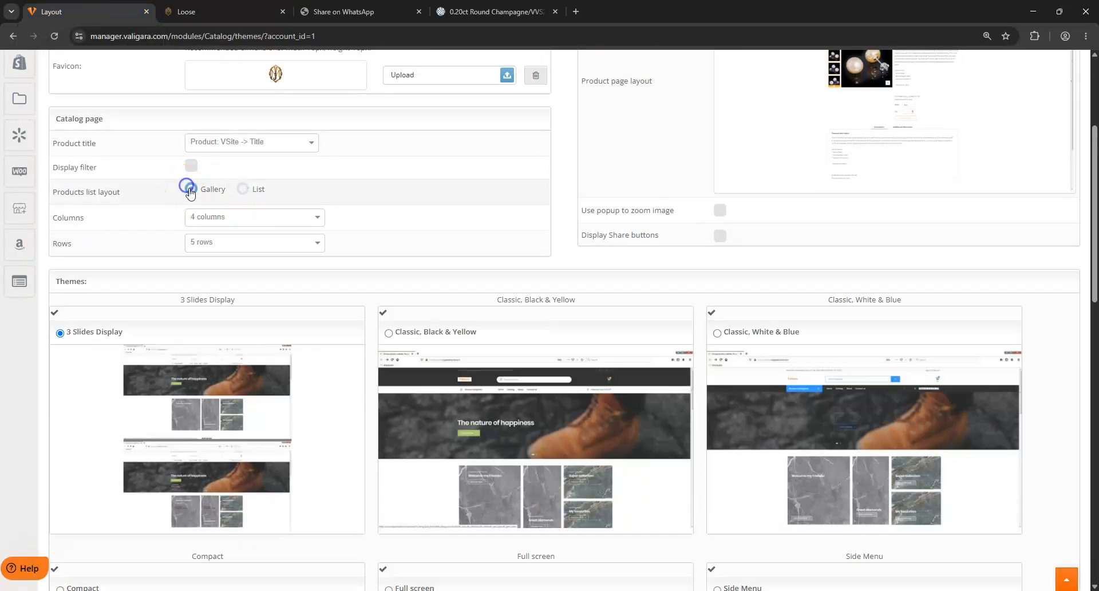
pyautogui.scroll(-15, 93, 441)
pyautogui.click(83, 548)
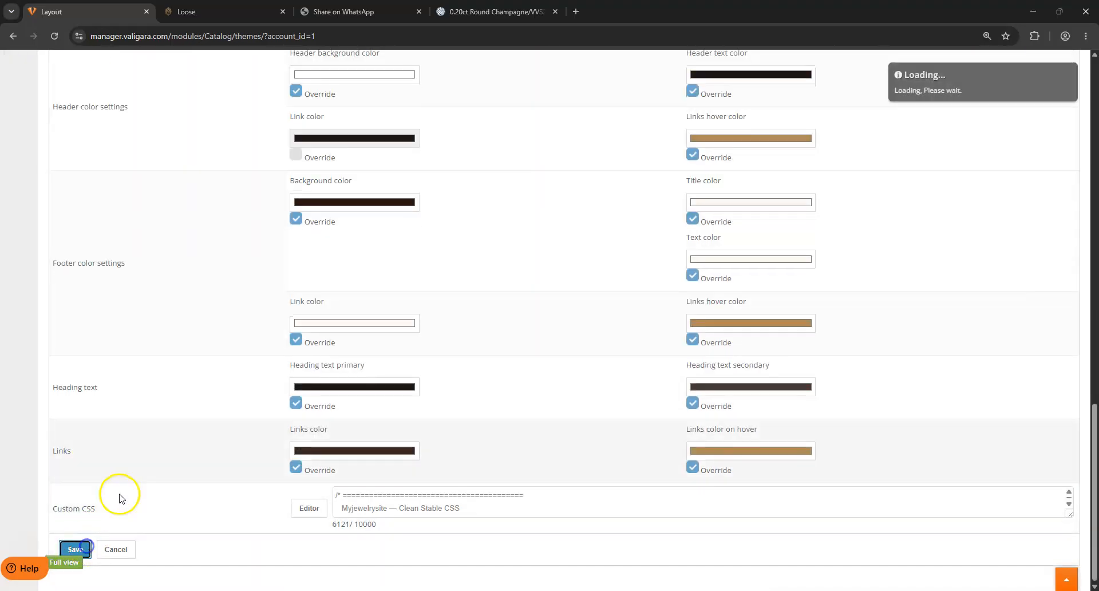
# Preview the Gallery and Stick product page layouts and reselect Standart
pyautogui.scroll(15, 319, 246)
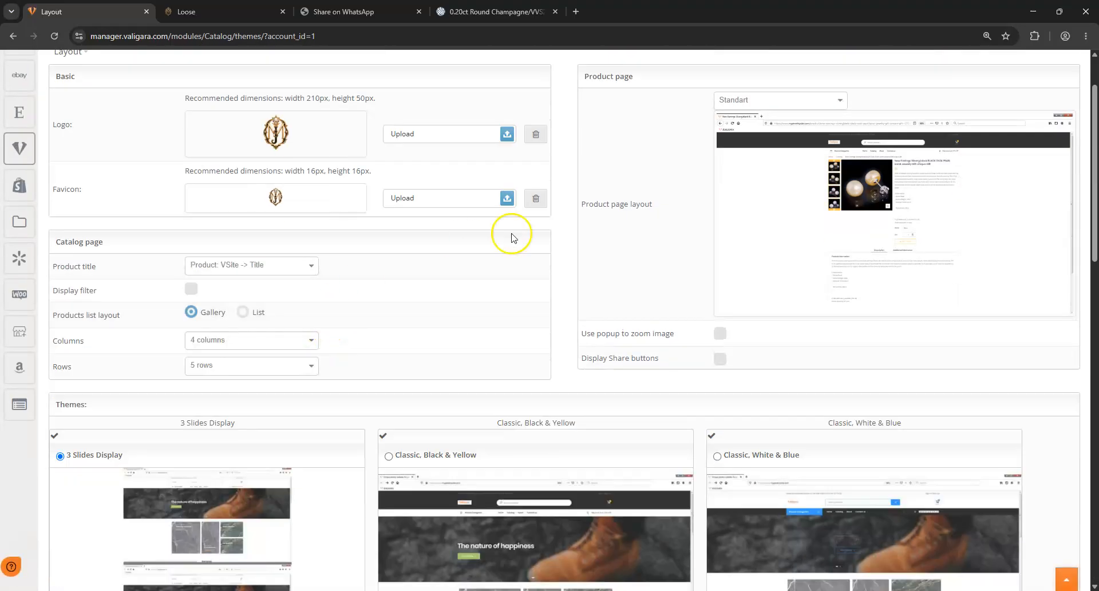
pyautogui.click(770, 106)
pyautogui.click(761, 161)
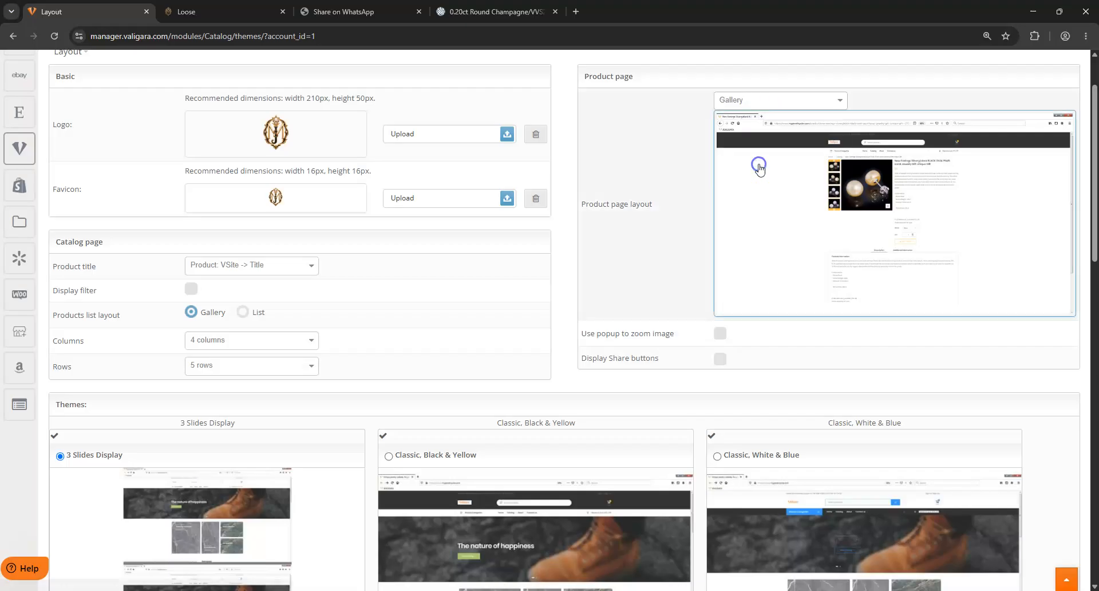
pyautogui.click(772, 103)
pyautogui.click(756, 177)
pyautogui.click(774, 102)
pyautogui.click(773, 159)
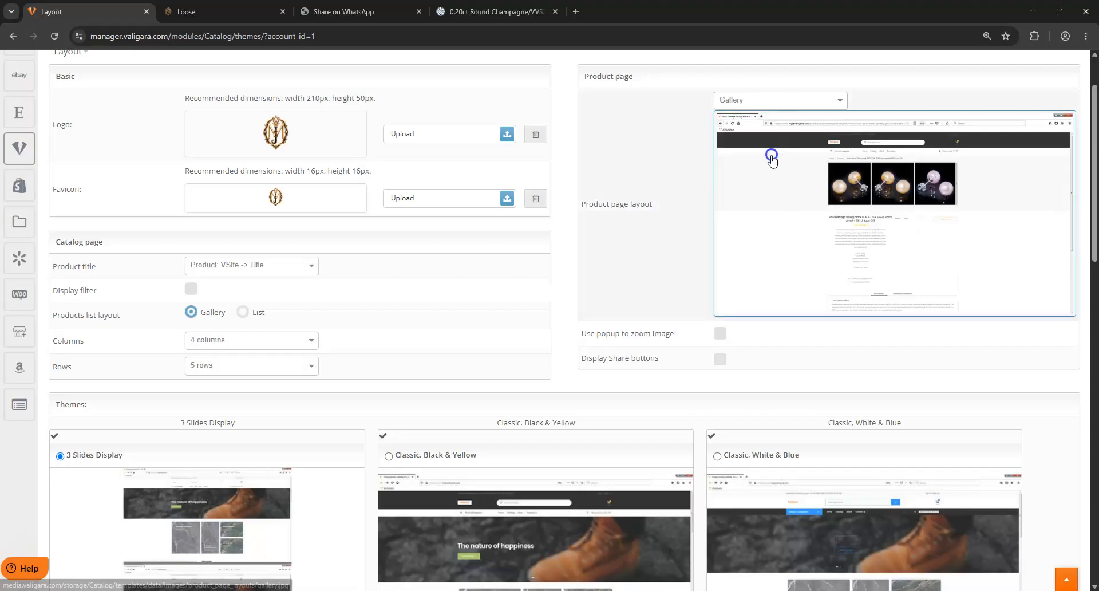
pyautogui.click(795, 100)
pyautogui.click(762, 146)
pyautogui.click(768, 100)
pyautogui.click(739, 177)
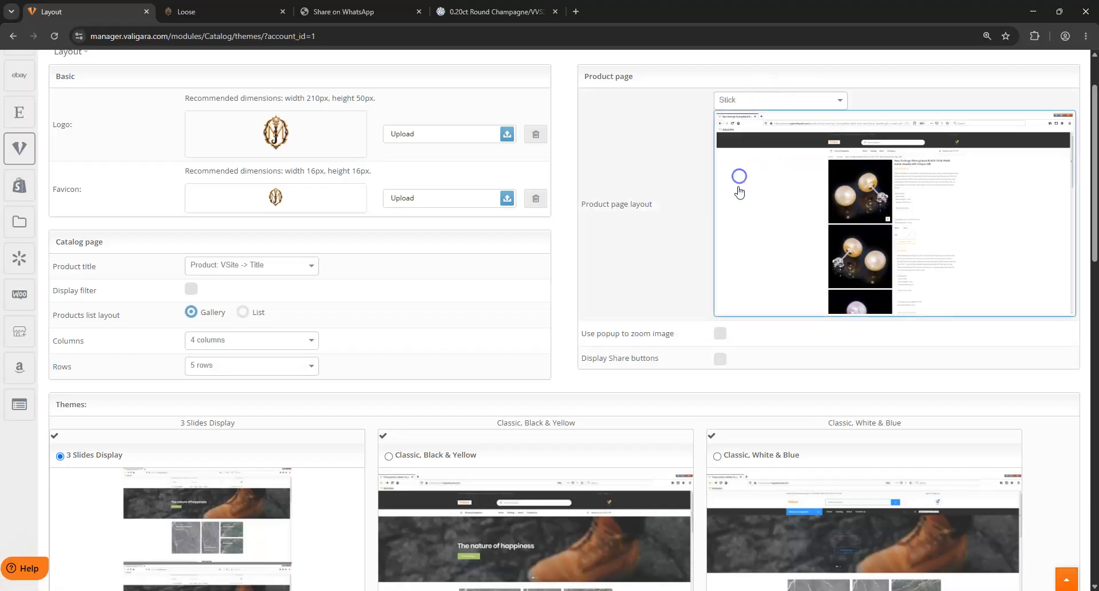
pyautogui.click(771, 103)
pyautogui.click(753, 145)
# Review the "Use popup to zoom image" option and inspect the main image of the 0.20ct Round Champagne diamond on the My Stones storefront
pyautogui.click(655, 304)
pyautogui.moveTo(587, 334); pyautogui.dragTo(669, 344)
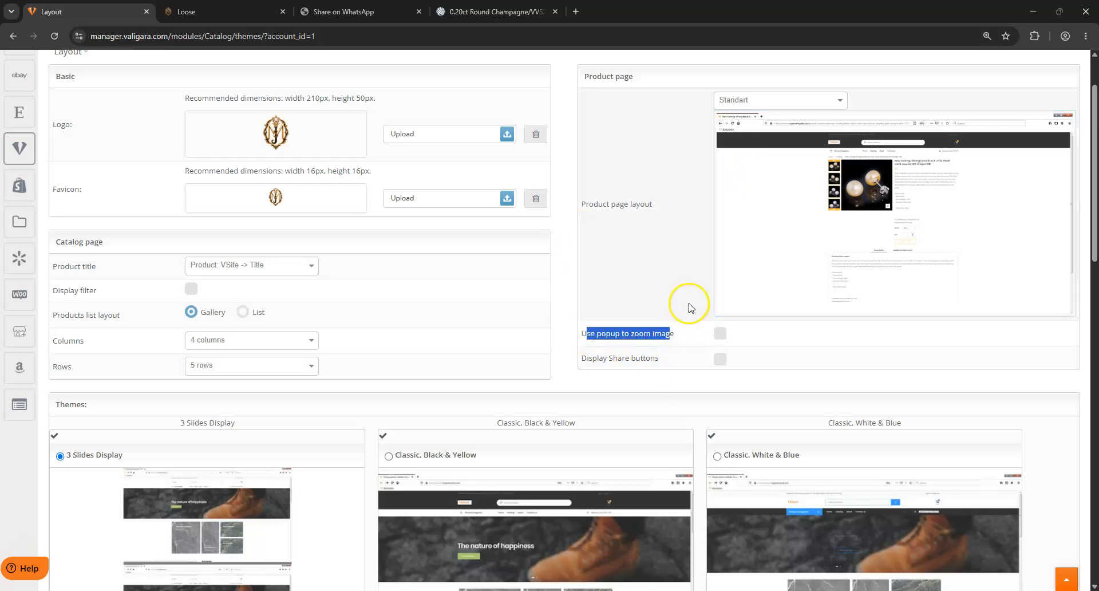
pyautogui.click(469, 11)
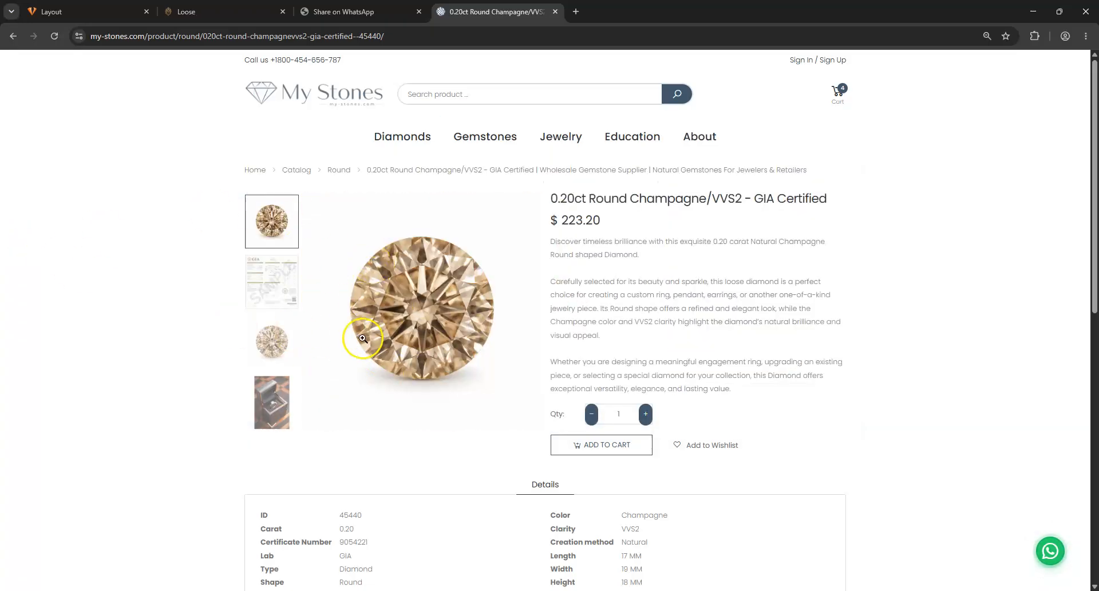
pyautogui.click(358, 266)
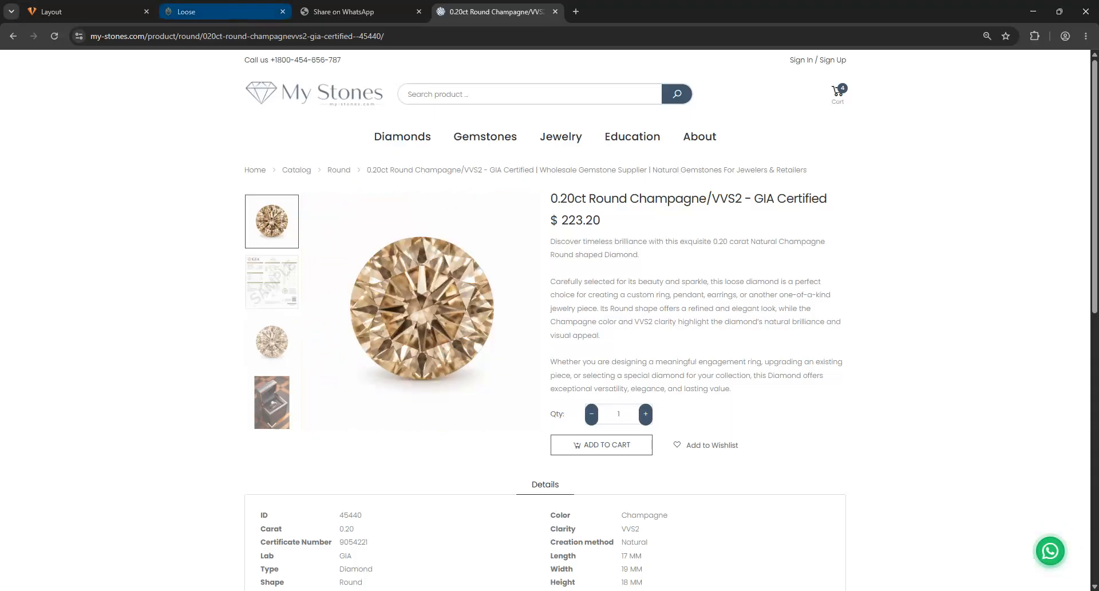
# Review the themes and color settings in Valigara's Layout page, checking the color picker for the header's Links hover color
pyautogui.click(55, 12)
pyautogui.scroll(-4, 432, 312)
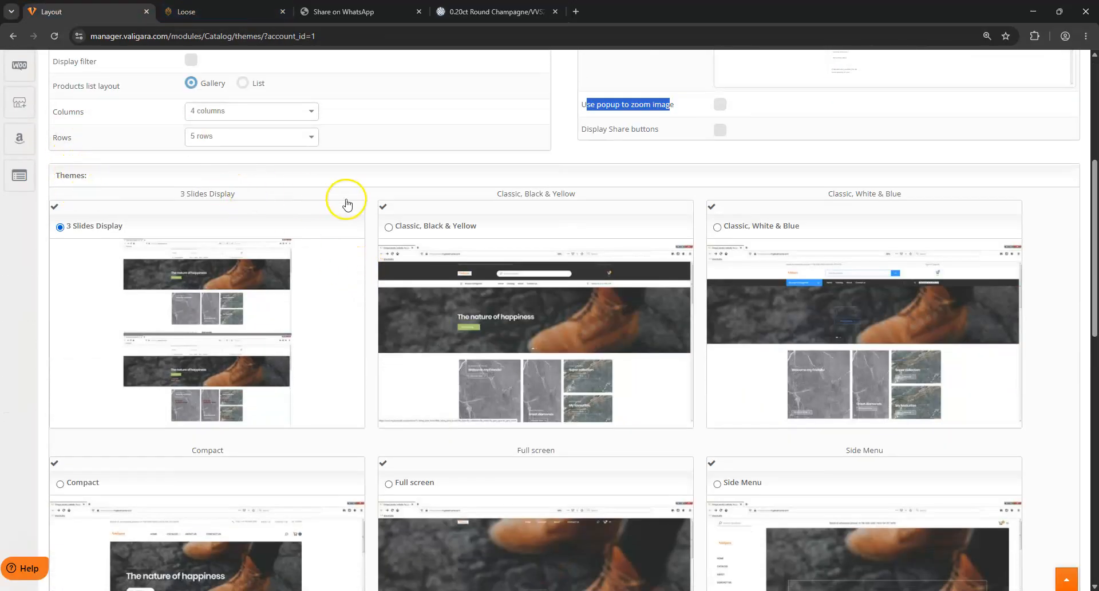
pyautogui.scroll(-4, 373, 407)
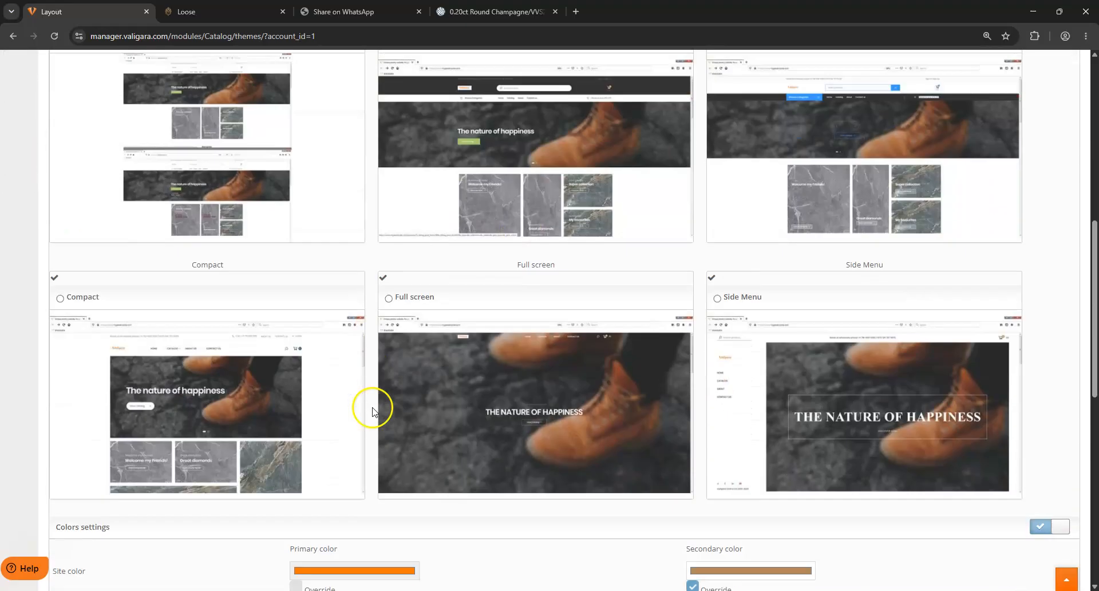
pyautogui.scroll(-1, 364, 402)
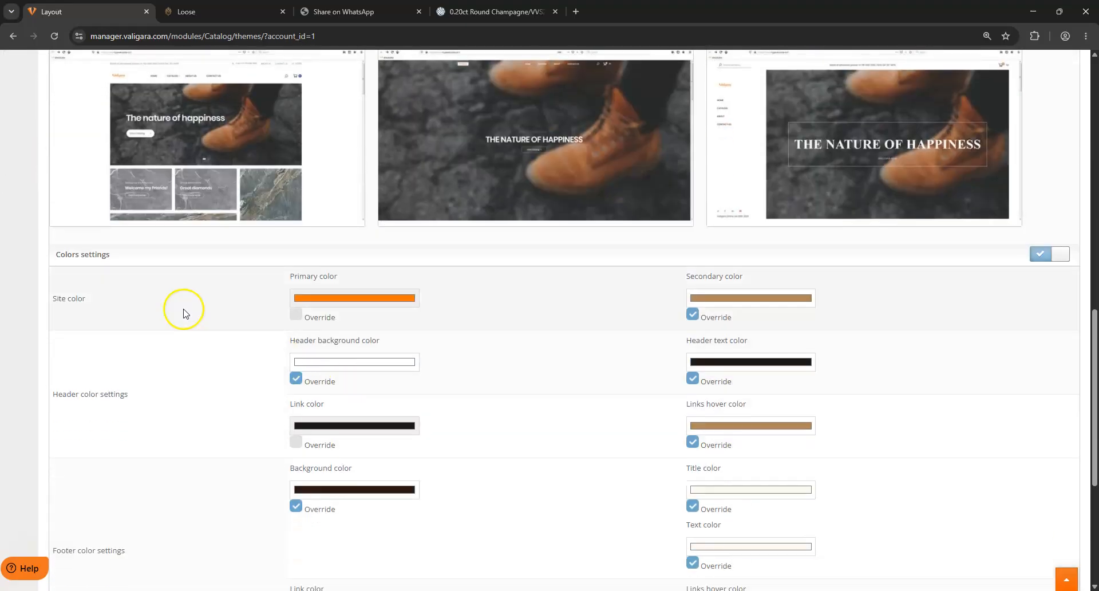
pyautogui.scroll(-4, 415, 273)
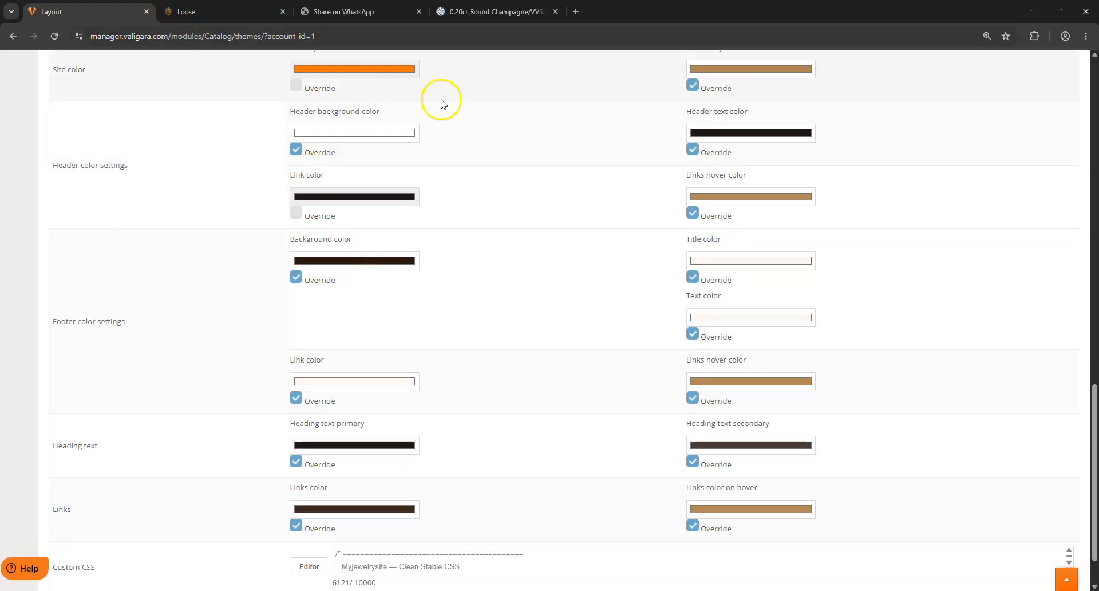
pyautogui.click(719, 192)
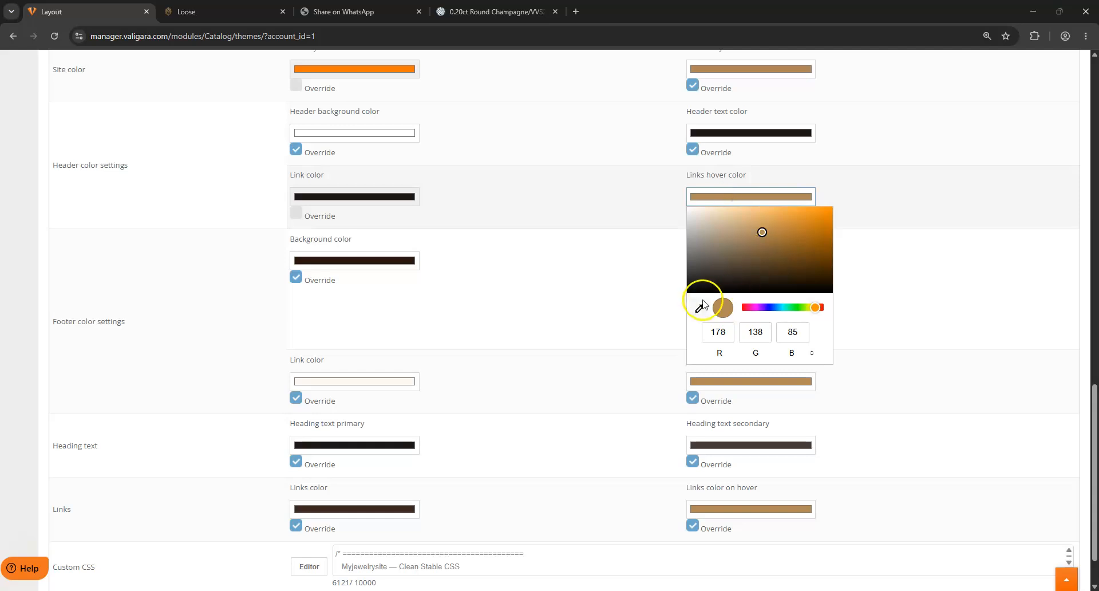
pyautogui.click(666, 286)
pyautogui.scroll(-1, 666, 286)
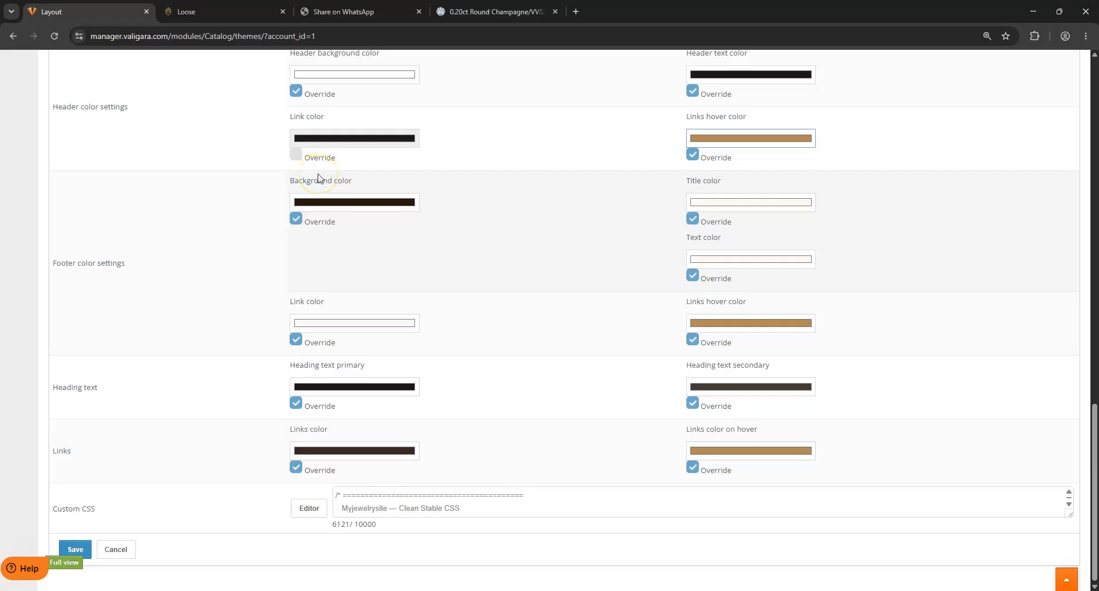
# Examine the footer's background, title, text and link colors on the myjewelrysite.com Loose category page
pyautogui.click(186, 11)
pyautogui.scroll(-2, 448, 426)
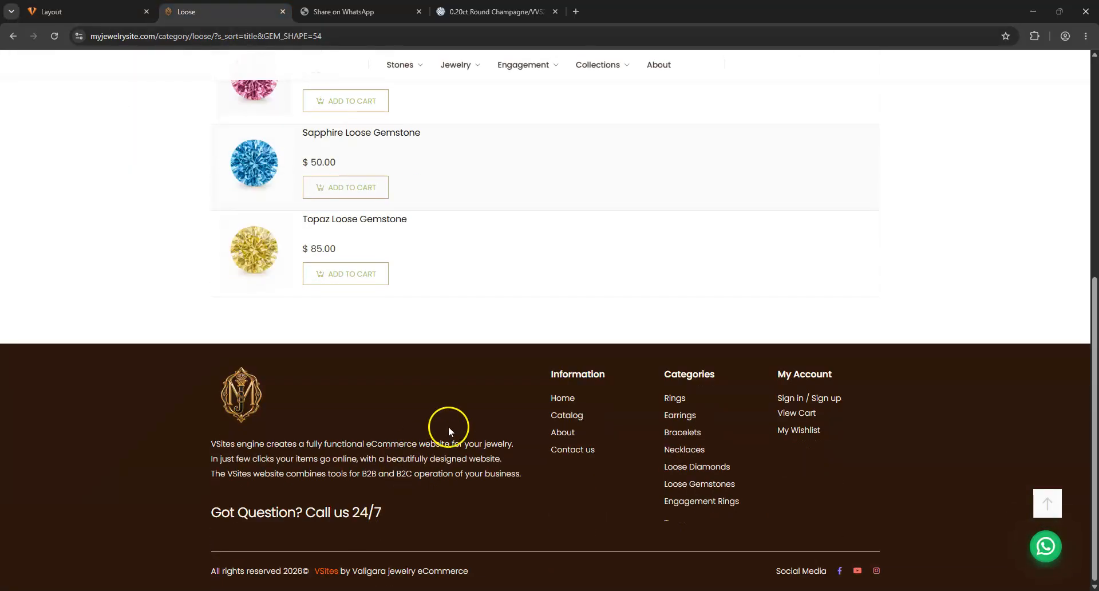
pyautogui.moveTo(547, 370); pyautogui.dragTo(628, 484)
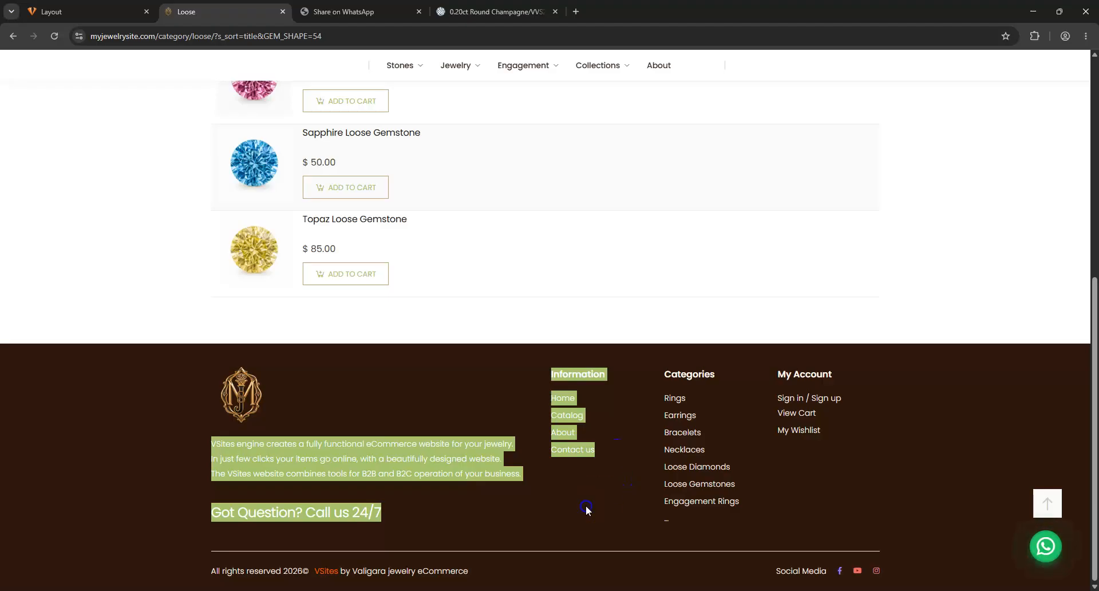
pyautogui.click(442, 455)
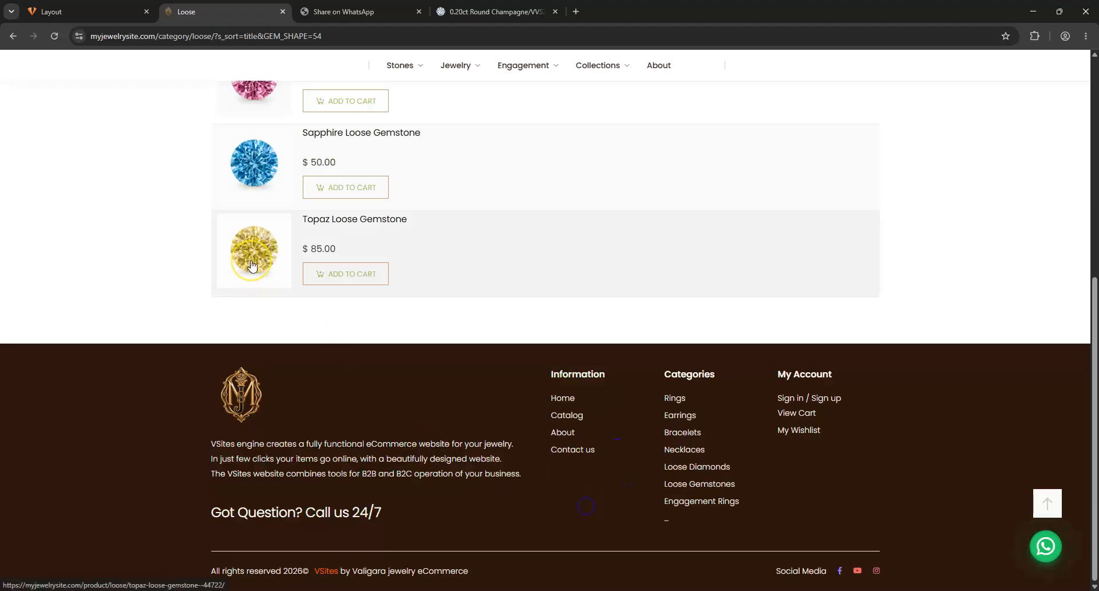
# Open the myjewelrysite.com home page from the Loose category page and return to the Custom CSS setting in Valigara's Layout page
pyautogui.click(142, 338)
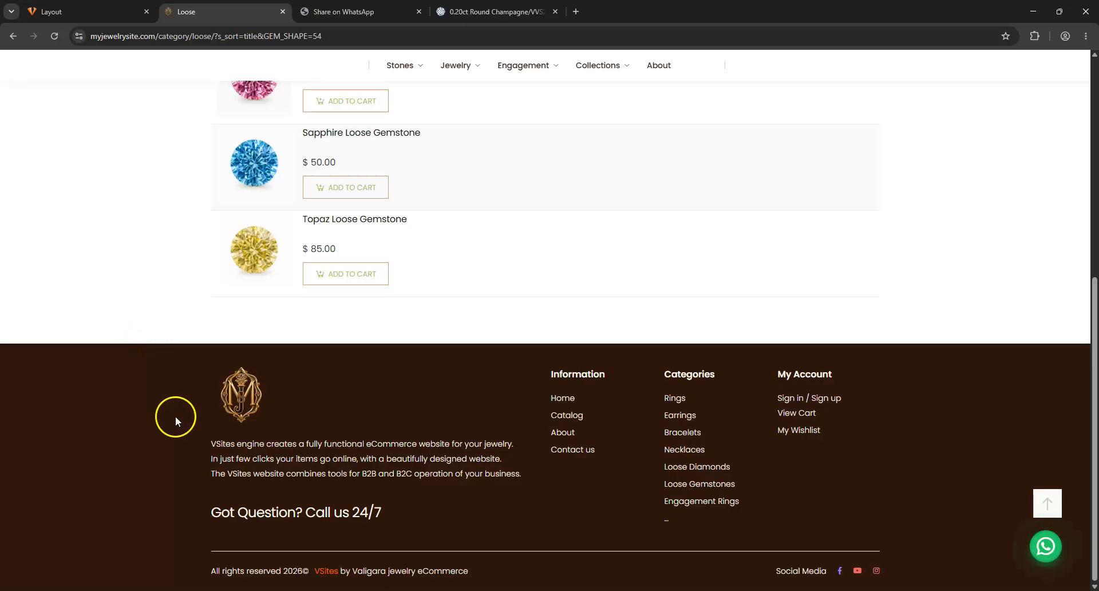
pyautogui.press('Home')
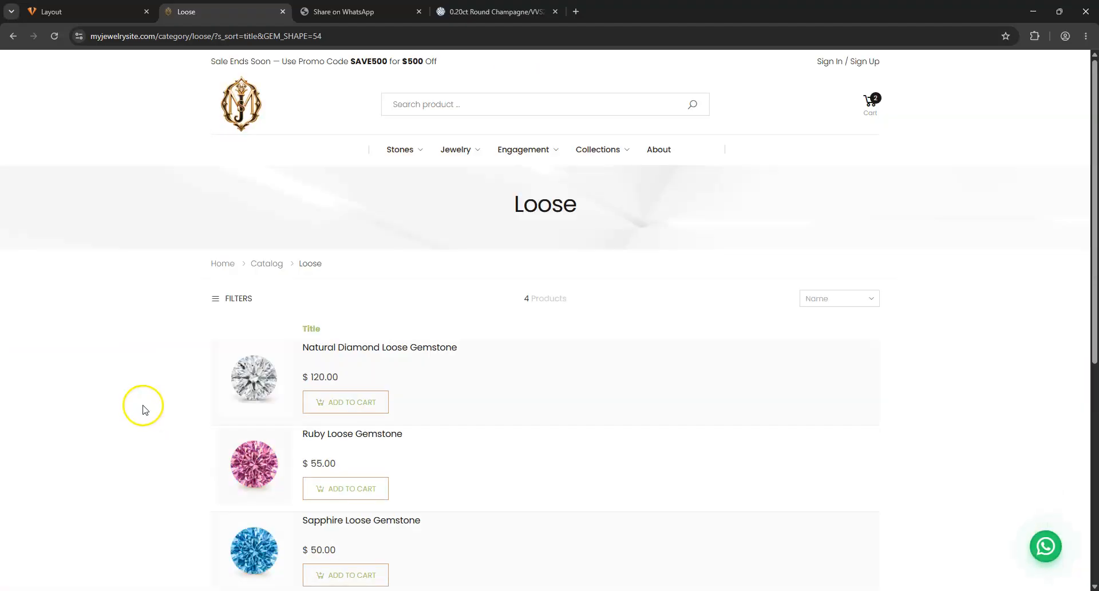
pyautogui.click(238, 108)
pyautogui.hotkey('ctrl', '1')
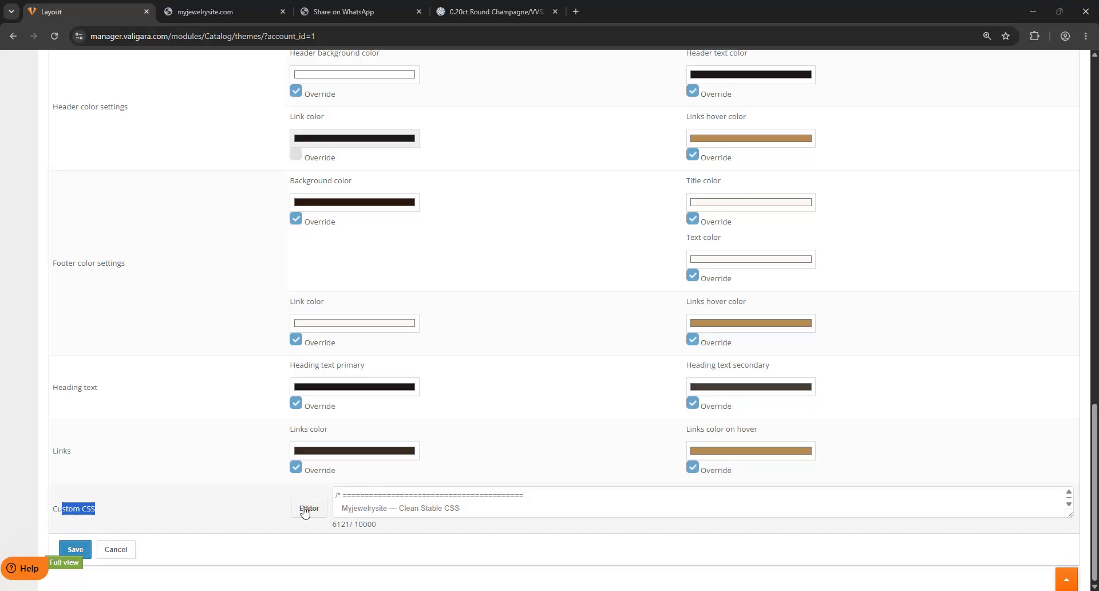
# Inspect the styling of the Diamonds menu on the My Stones storefront and open the Slider design page in Valigara
pyautogui.click(274, 8)
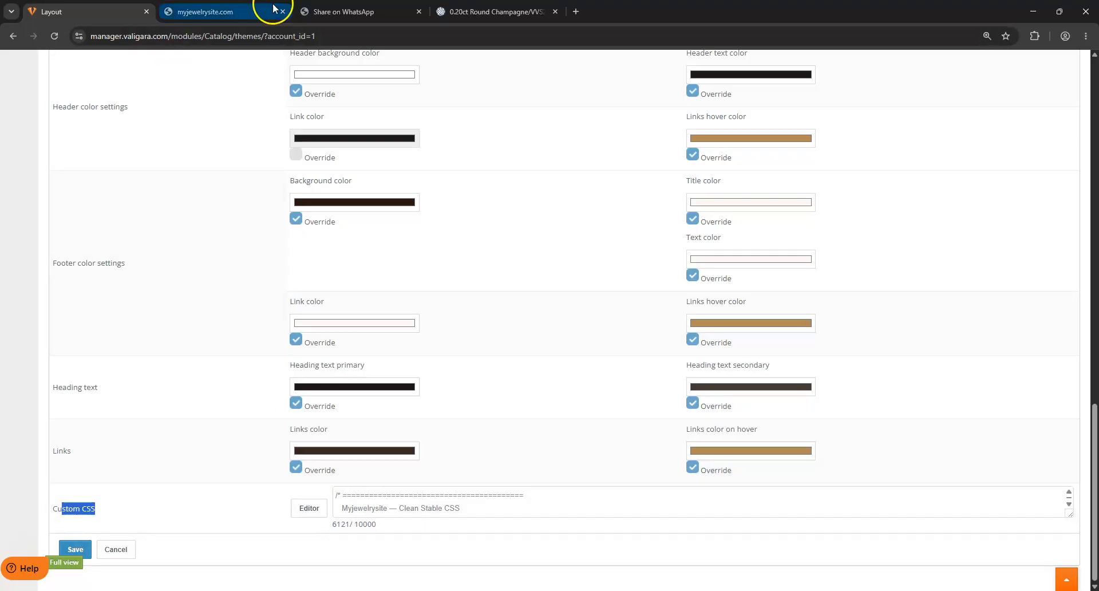
pyautogui.click(454, 11)
pyautogui.moveTo(435, 136)
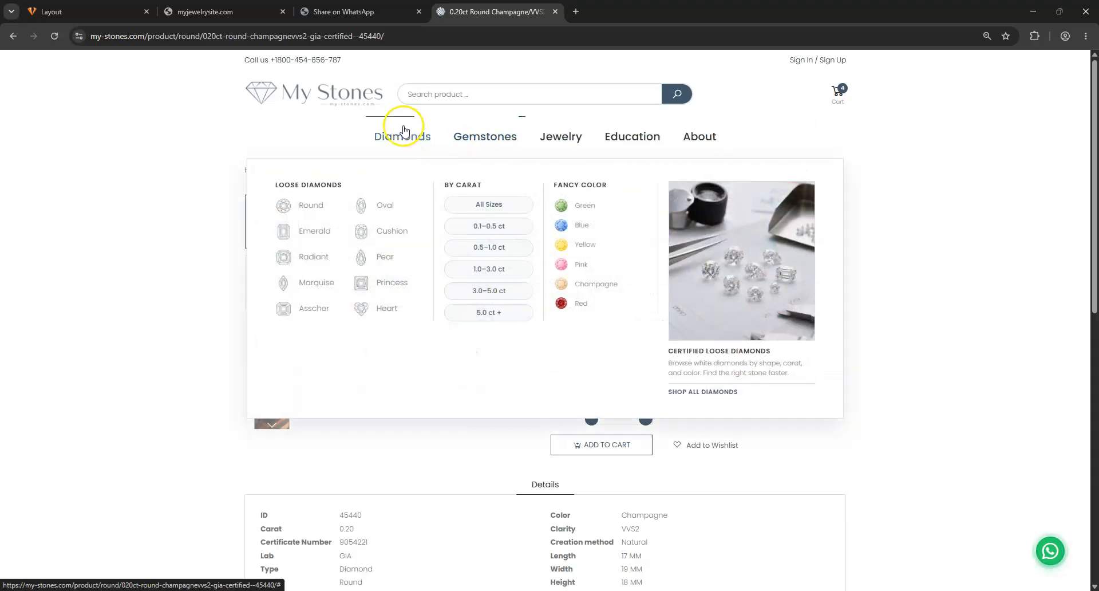
pyautogui.click(52, 12)
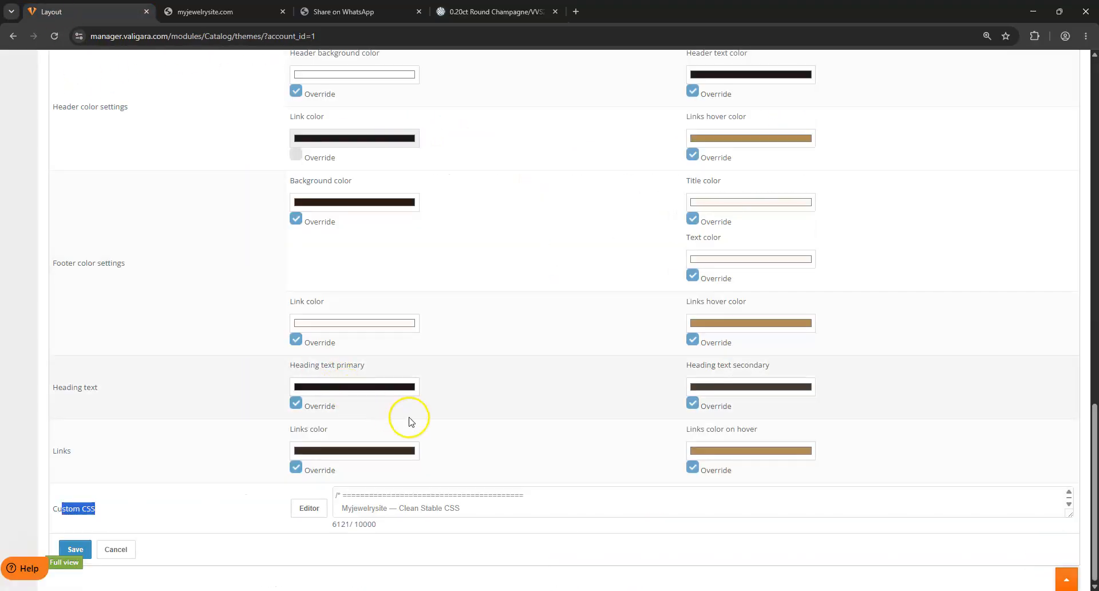
pyautogui.scroll(20, 417, 500)
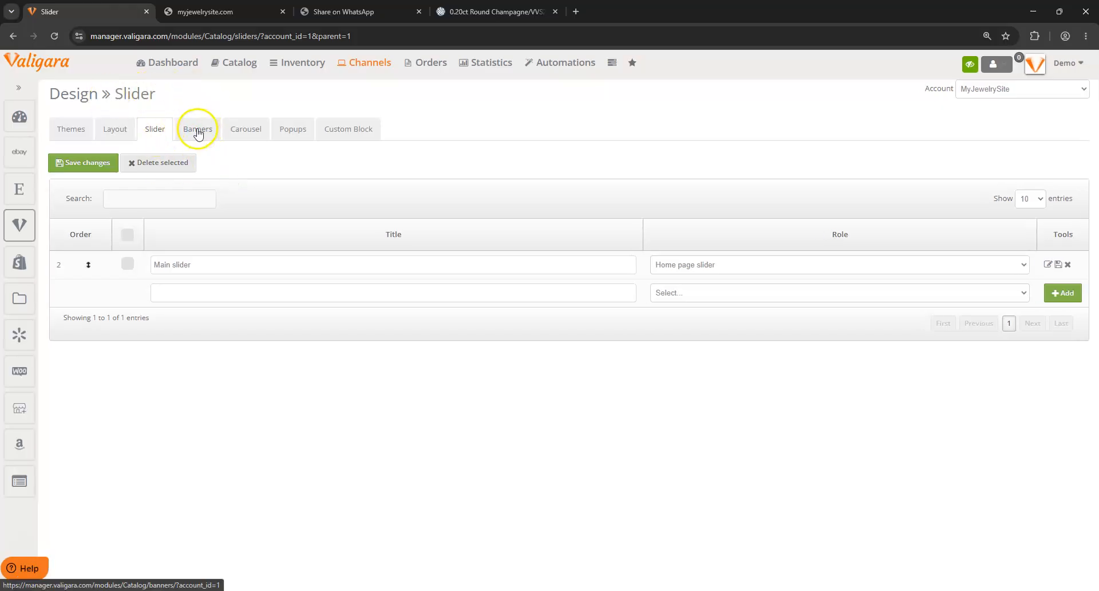
# Reload myjewelrysite.com and examine the shape, lab diamond banner and stone collection sections on the My Stones home page
pyautogui.click(246, 21)
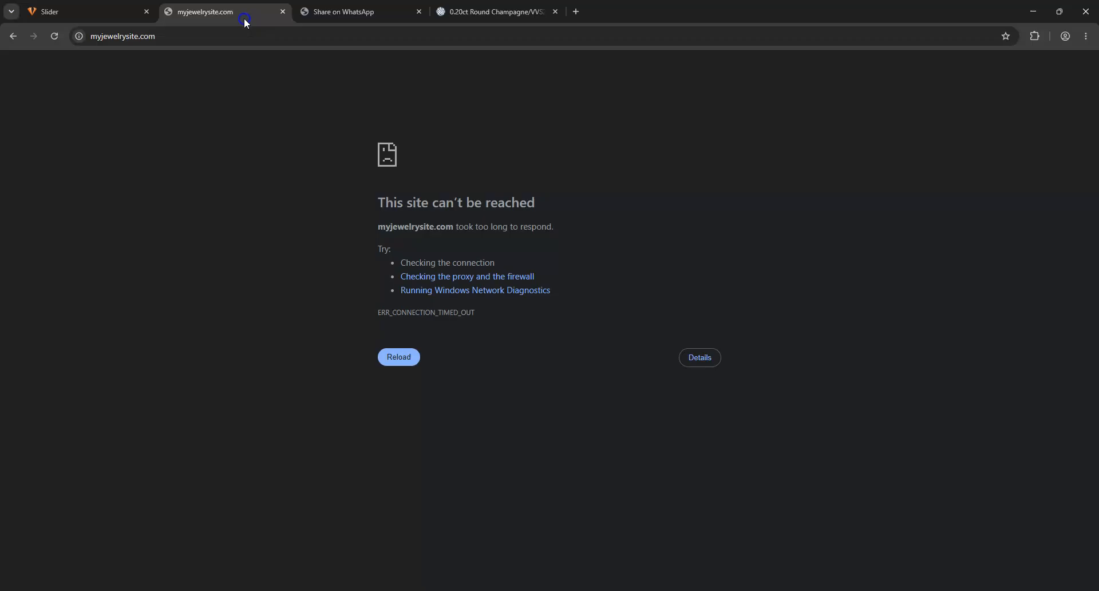
pyautogui.click(58, 39)
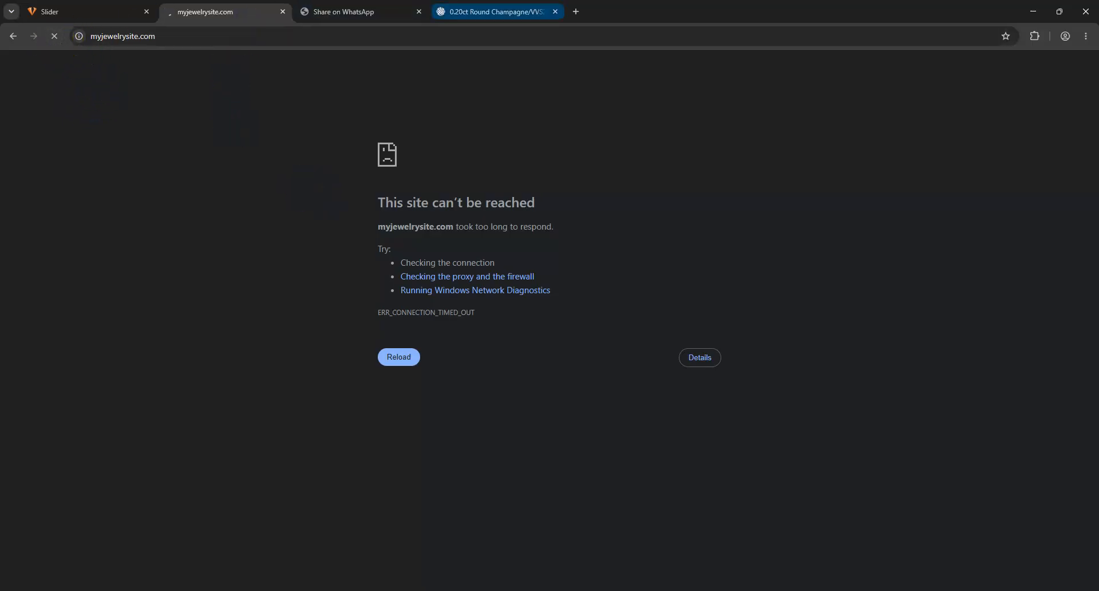
pyautogui.click(487, 12)
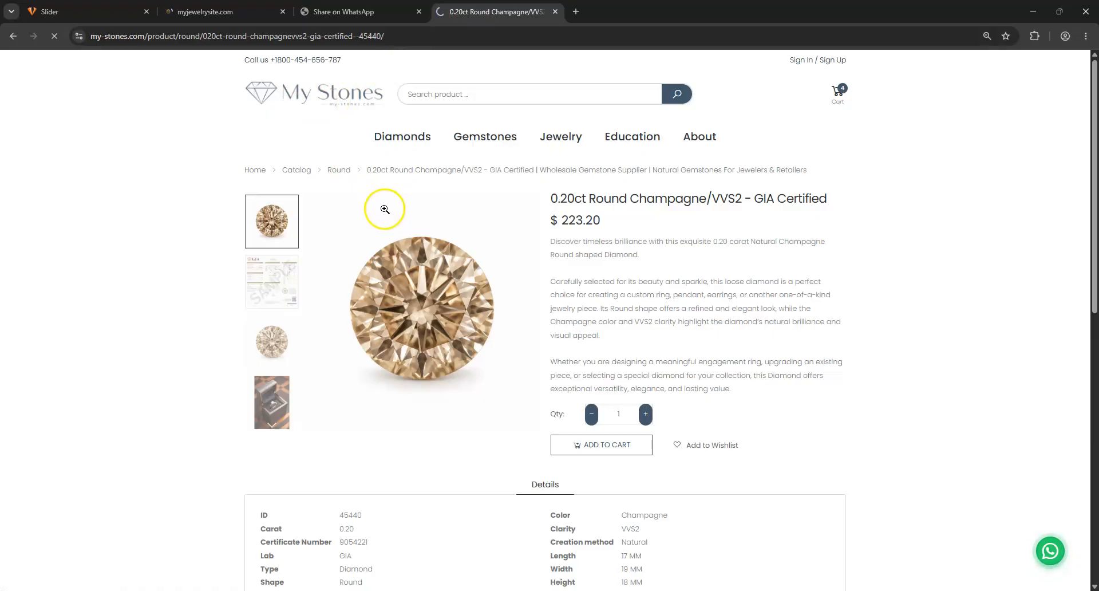
pyautogui.scroll(-6, 470, 252)
pyautogui.scroll(4, 630, 257)
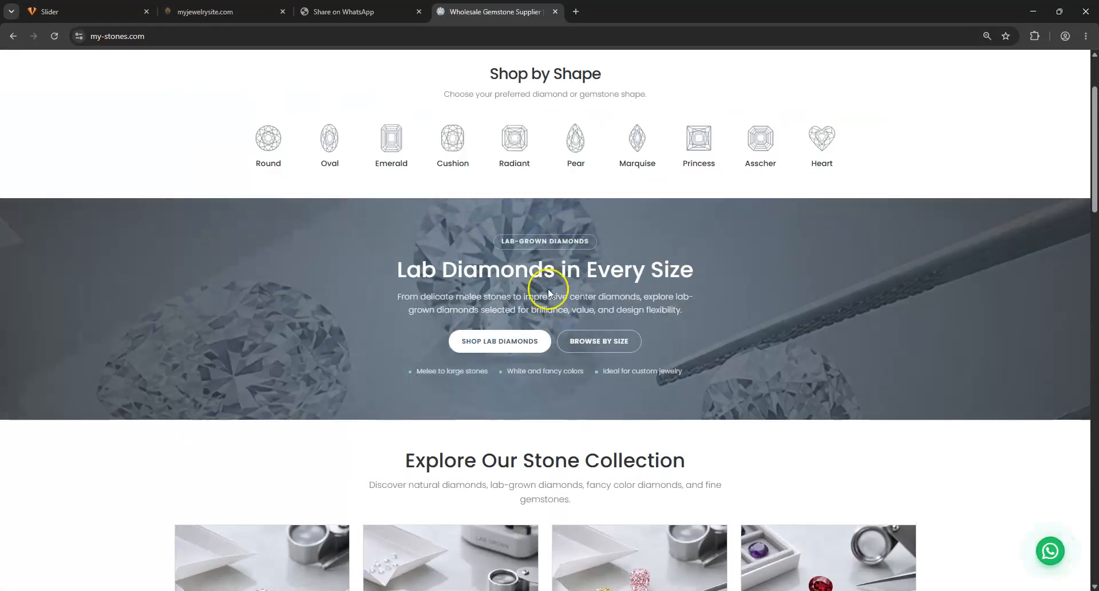
pyautogui.scroll(-3, 152, 319)
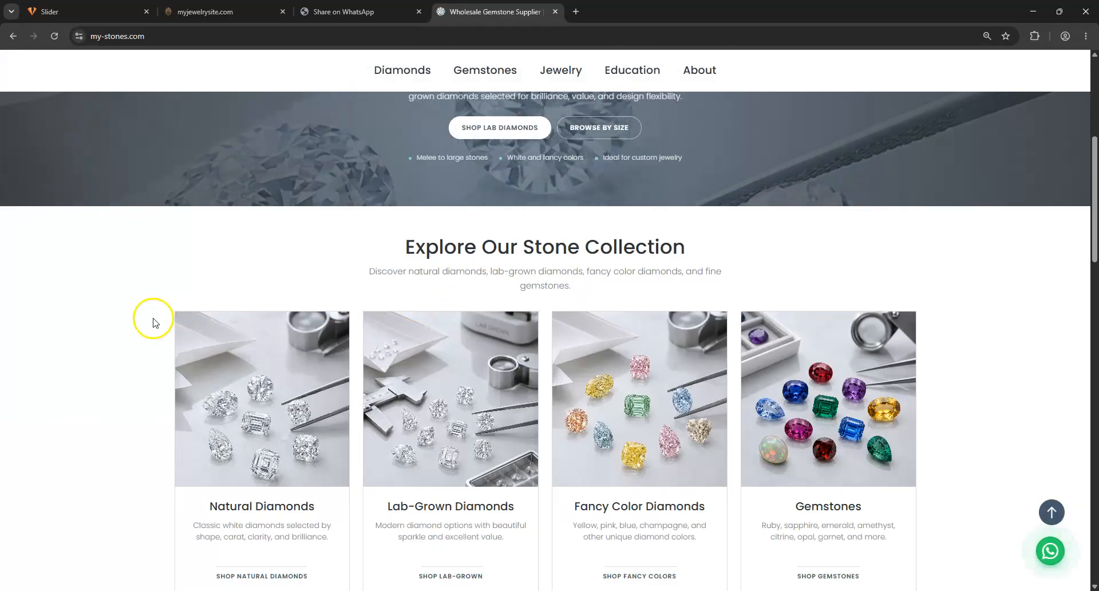
pyautogui.scroll(2, 152, 319)
pyautogui.scroll(-2, 430, 246)
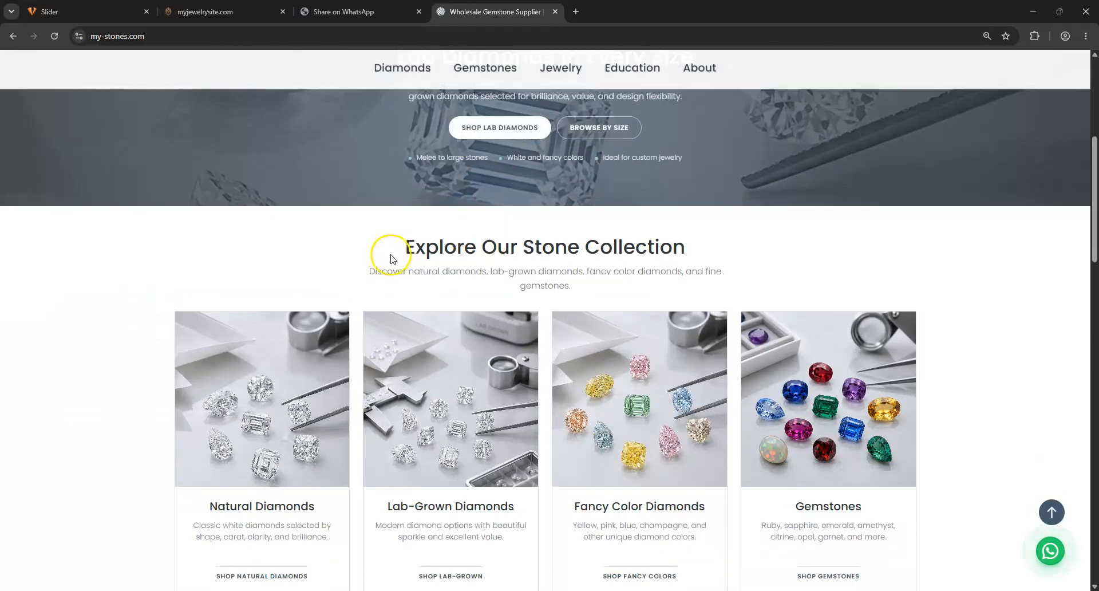
pyautogui.scroll(-2, 392, 259)
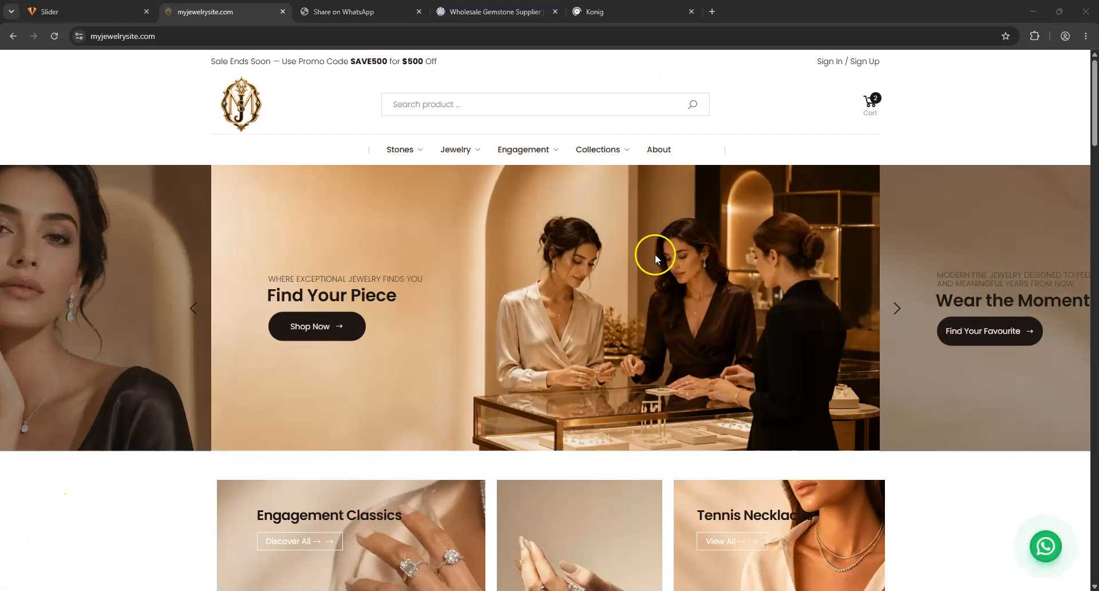
# Browse the "Wear the Moment" and "Find Your Piece" slides in the myjewelrysite.com home page slider
pyautogui.moveTo(733, 268); pyautogui.dragTo(375, 265)
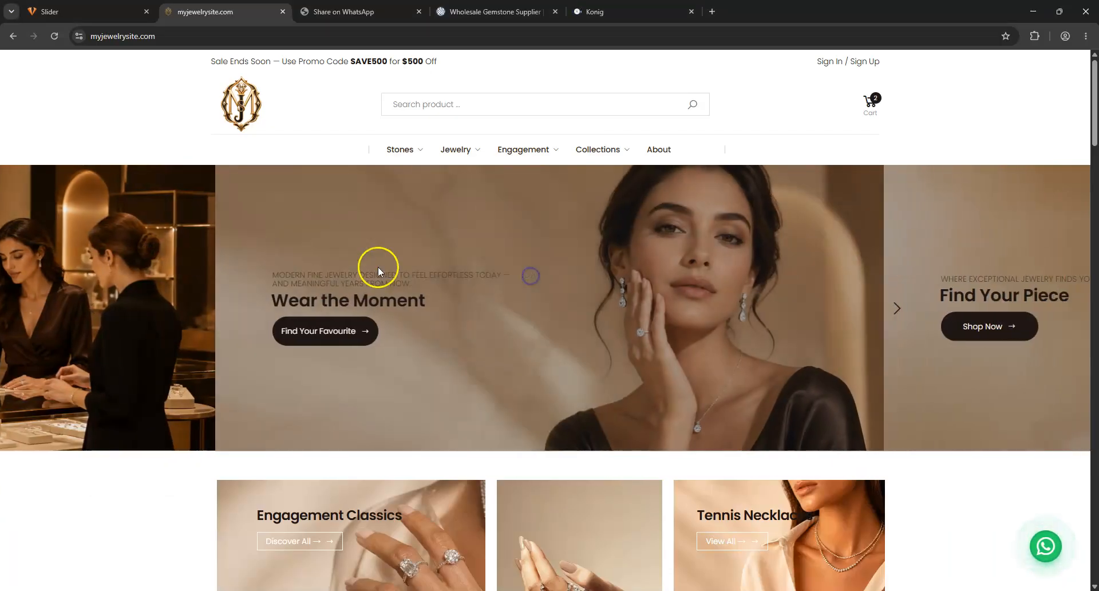
pyautogui.moveTo(756, 275); pyautogui.dragTo(325, 298)
pyautogui.moveTo(743, 311); pyautogui.dragTo(410, 336)
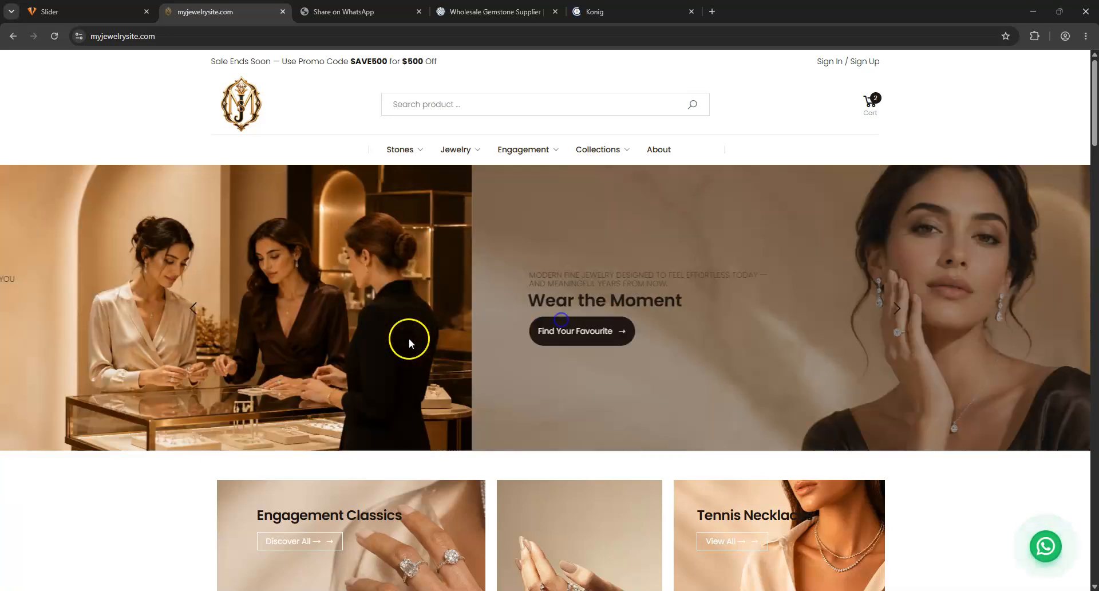
pyautogui.moveTo(731, 286); pyautogui.dragTo(555, 284)
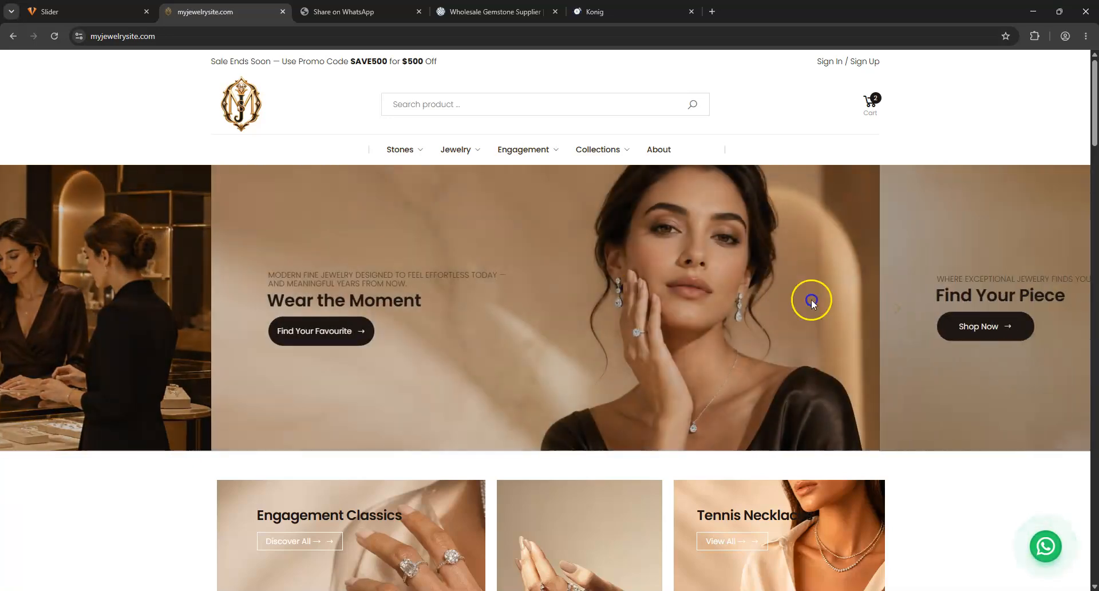
pyautogui.moveTo(707, 297); pyautogui.dragTo(448, 283)
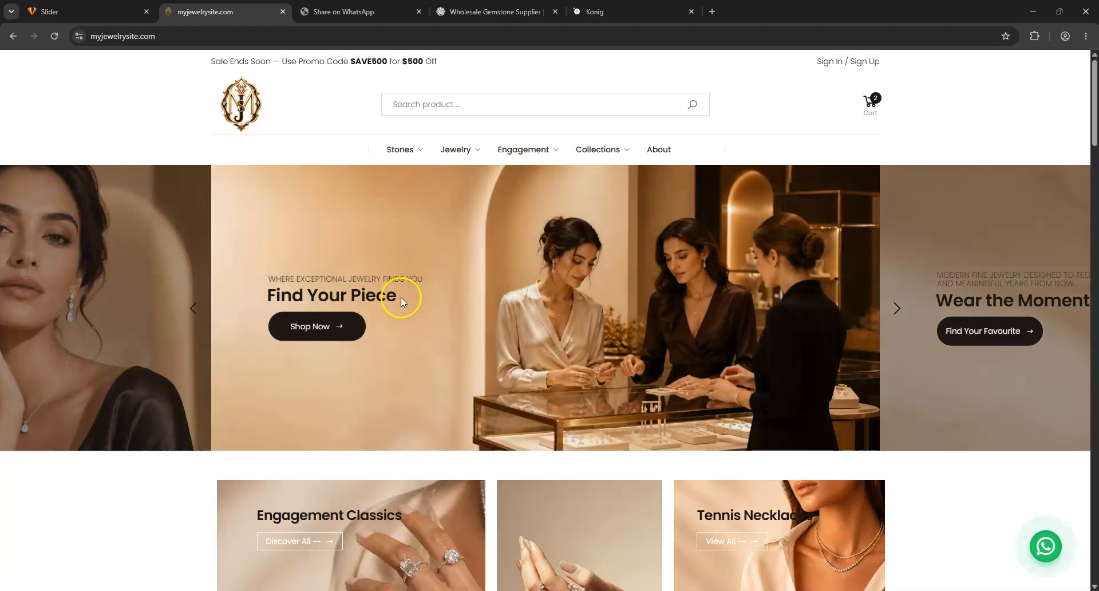
# Examine the Engagement Classics, Tennis Bracelets, Tennis Necklaces and Diamond Studs banners below the home page slider
pyautogui.scroll(-4, 391, 337)
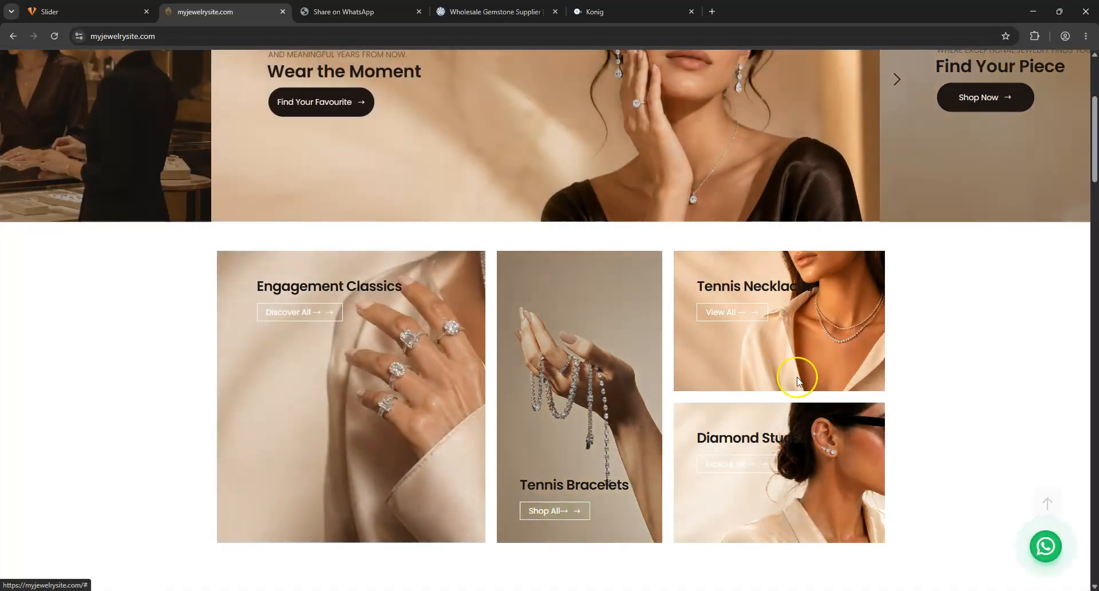
pyautogui.scroll(-8, 731, 458)
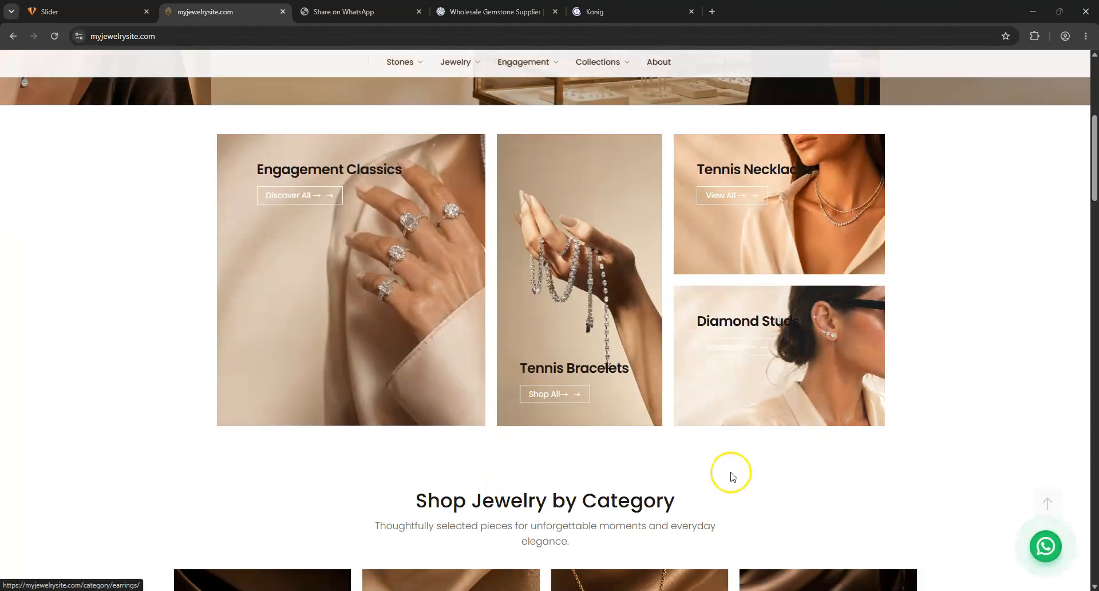
pyautogui.moveTo(413, 177); pyautogui.dragTo(853, 452)
# Open the Main slider in a new tab in Valigara and add a slide titled "Discount information"
pyautogui.click(86, 12)
pyautogui.moveTo(204, 263); pyautogui.dragTo(165, 264)
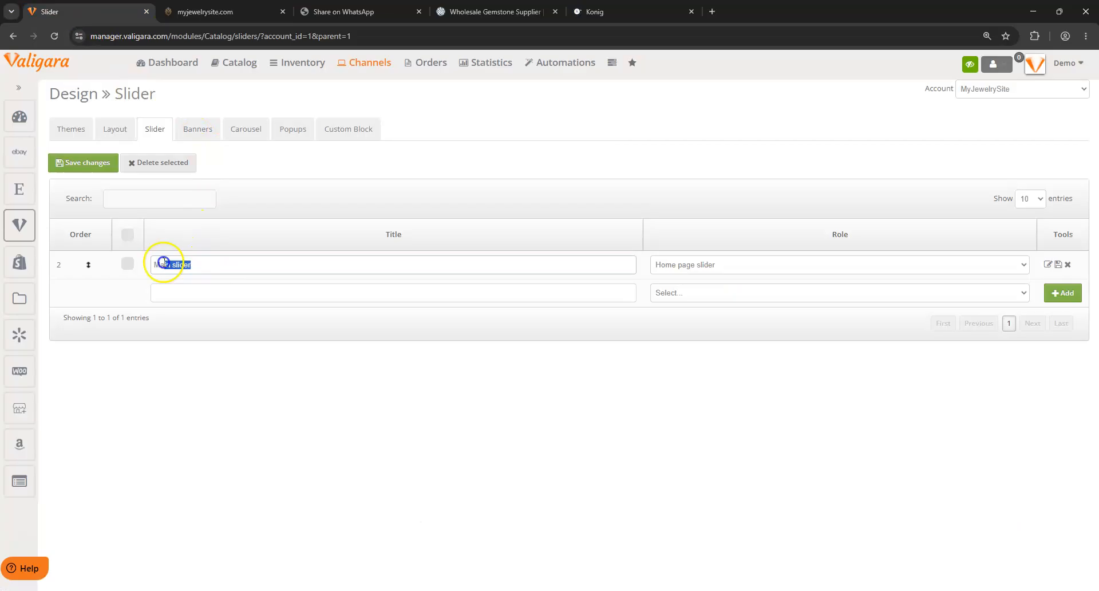
pyautogui.keyDown('ctrl'); pyautogui.click(1048, 264); pyautogui.keyUp('ctrl')
pyautogui.click(192, 12)
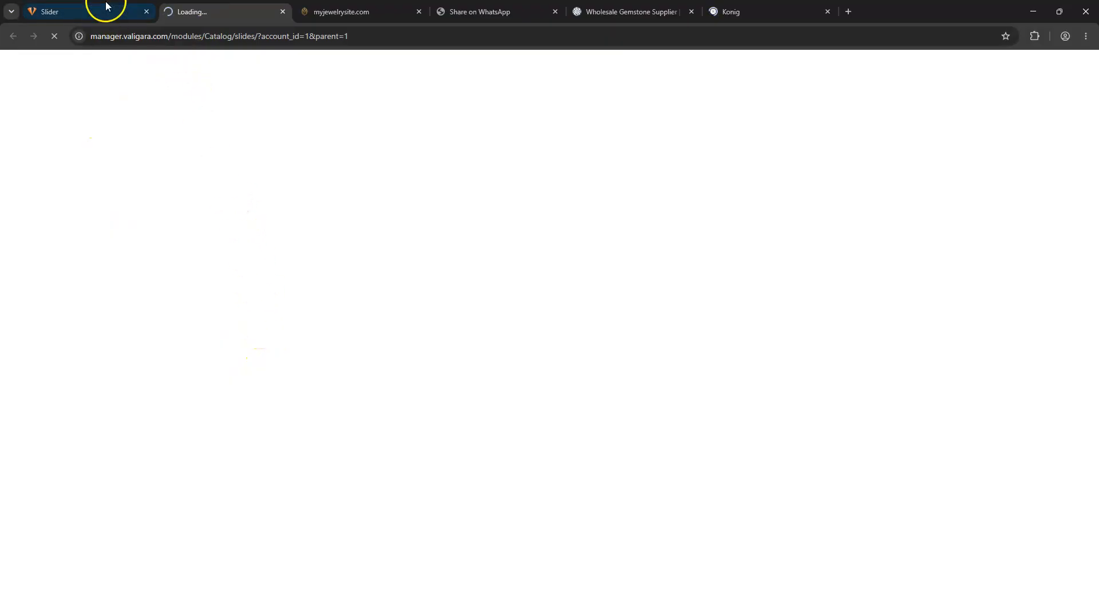
pyautogui.click(233, 299)
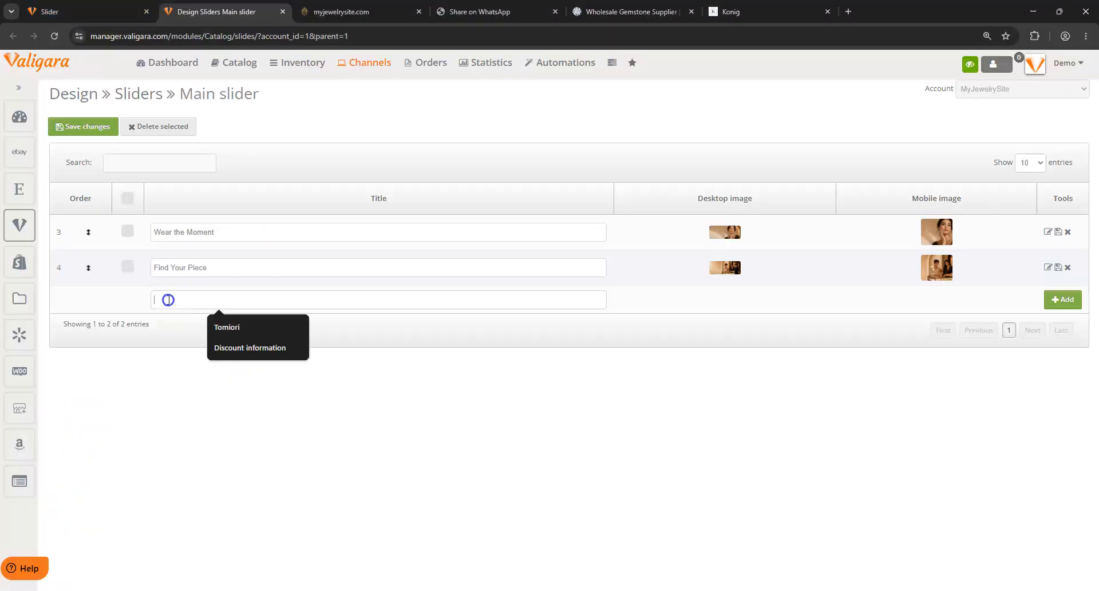
pyautogui.click(245, 347)
pyautogui.click(1063, 300)
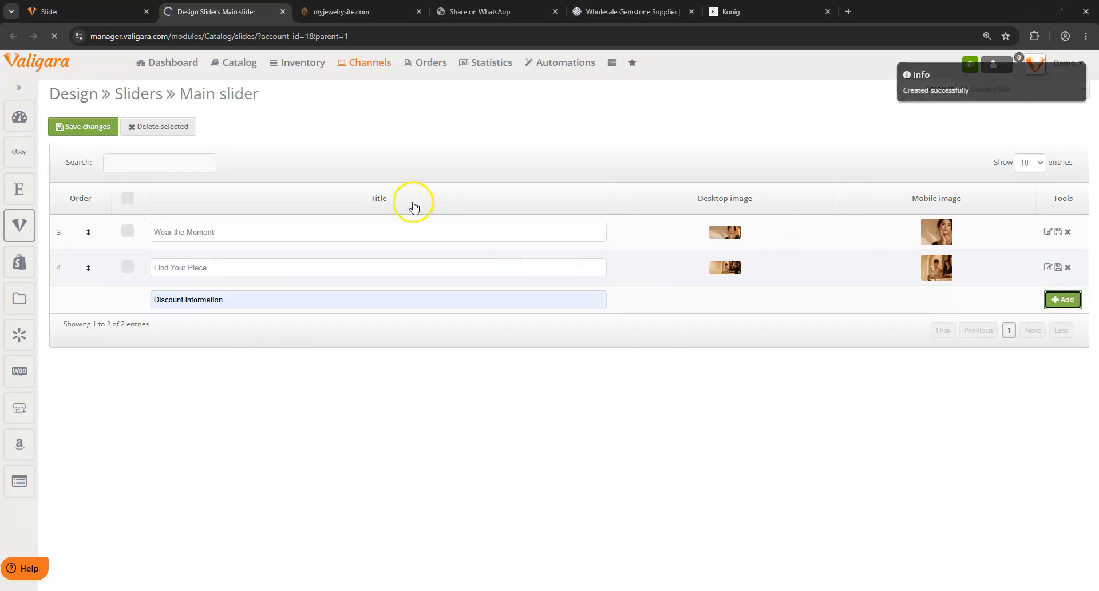
# Open the "Discount information" slide for editing and review its text, link text, link URL and image dimension settings
pyautogui.click(1050, 301)
pyautogui.click(208, 277)
pyautogui.click(196, 341)
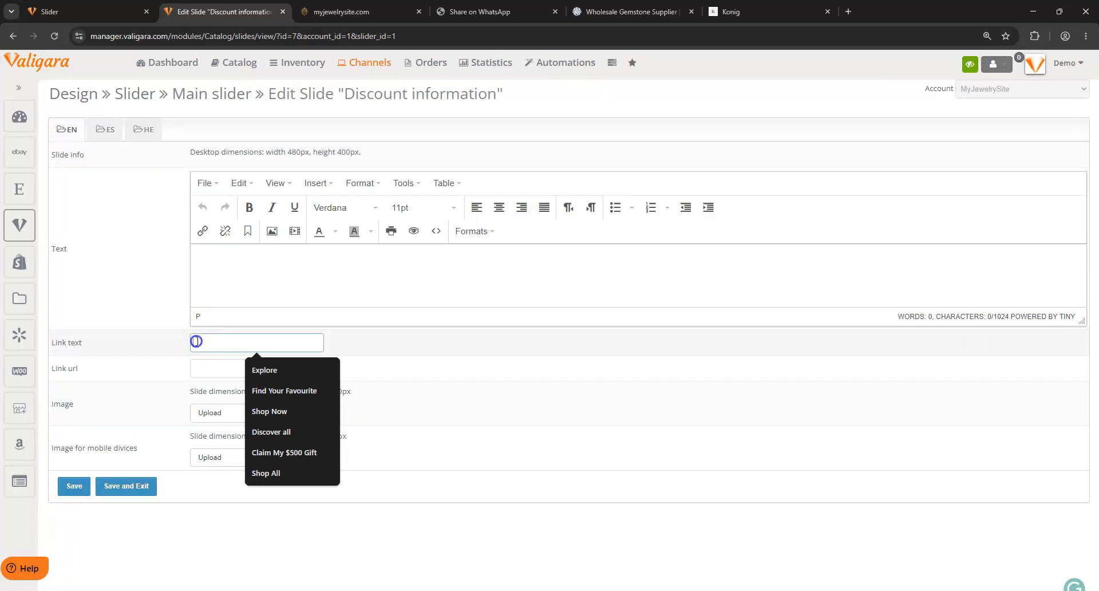
pyautogui.moveTo(59, 343)
pyautogui.mouseDown()
pyautogui.moveTo(98, 345)
pyautogui.moveTo(99, 369)
pyautogui.mouseUp()
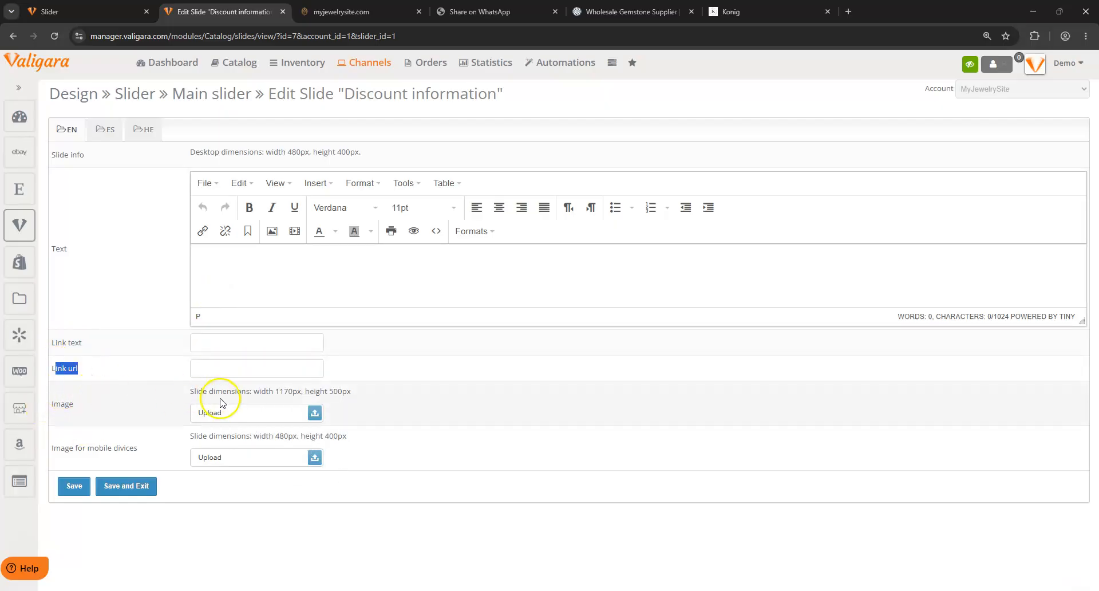
pyautogui.moveTo(229, 389); pyautogui.dragTo(400, 388)
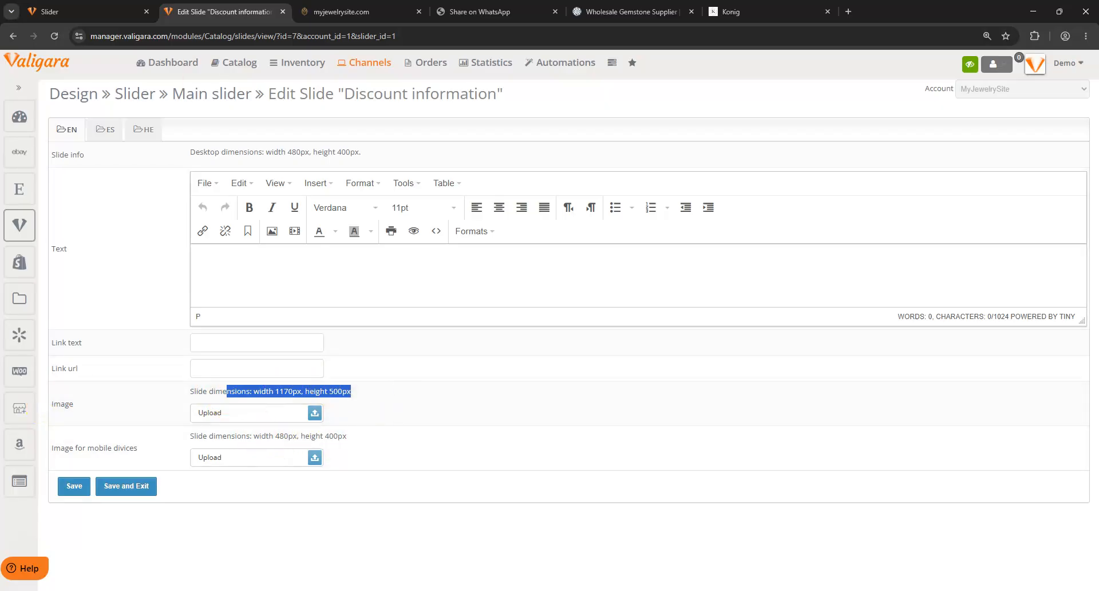
# Look through the full products catalog page on the myjewelrysite.com storefront
pyautogui.hotkey('ctrl', 'Tab')
pyautogui.scroll(10, 177, 162)
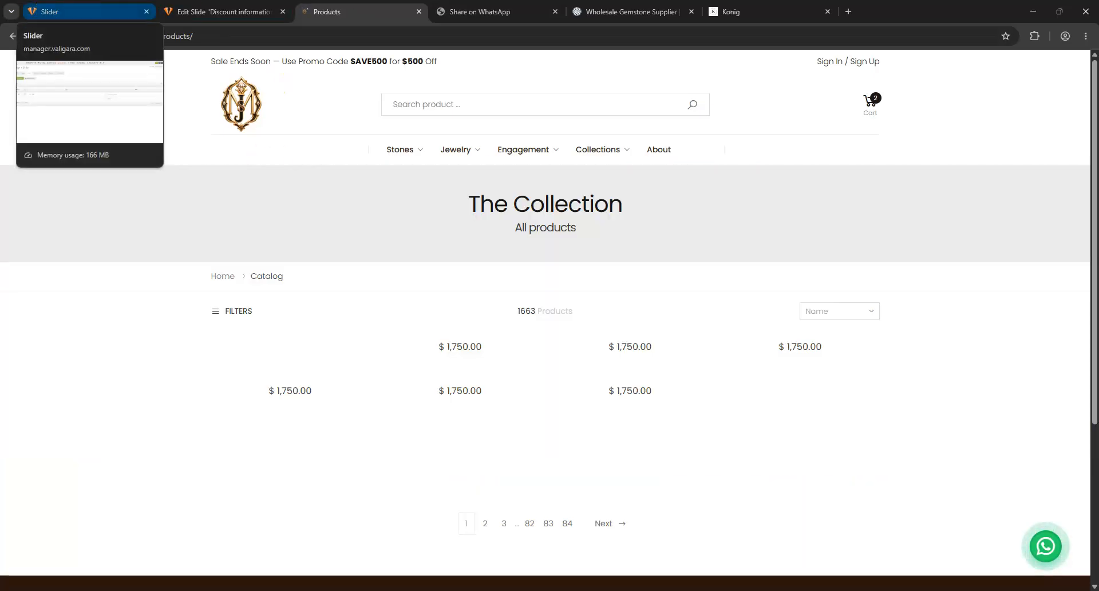
pyautogui.scroll(-6, 375, 418)
pyautogui.scroll(-5, 373, 426)
pyautogui.scroll(15, 292, 359)
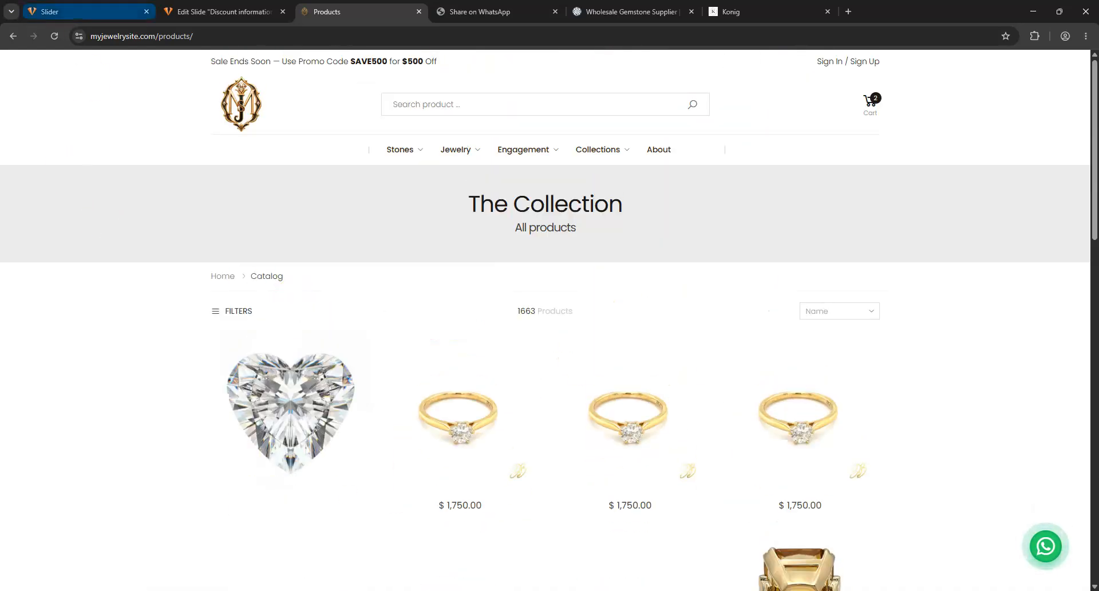
# Delete the "Discount information" slide from the Main slider in Valigara
pyautogui.click(65, 10)
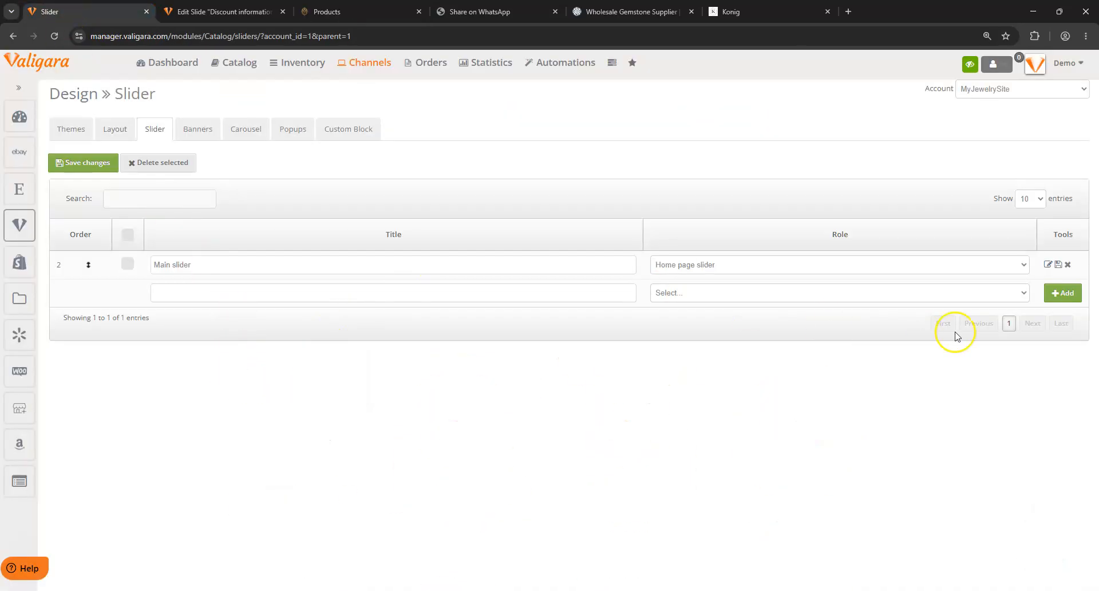
pyautogui.click(1048, 263)
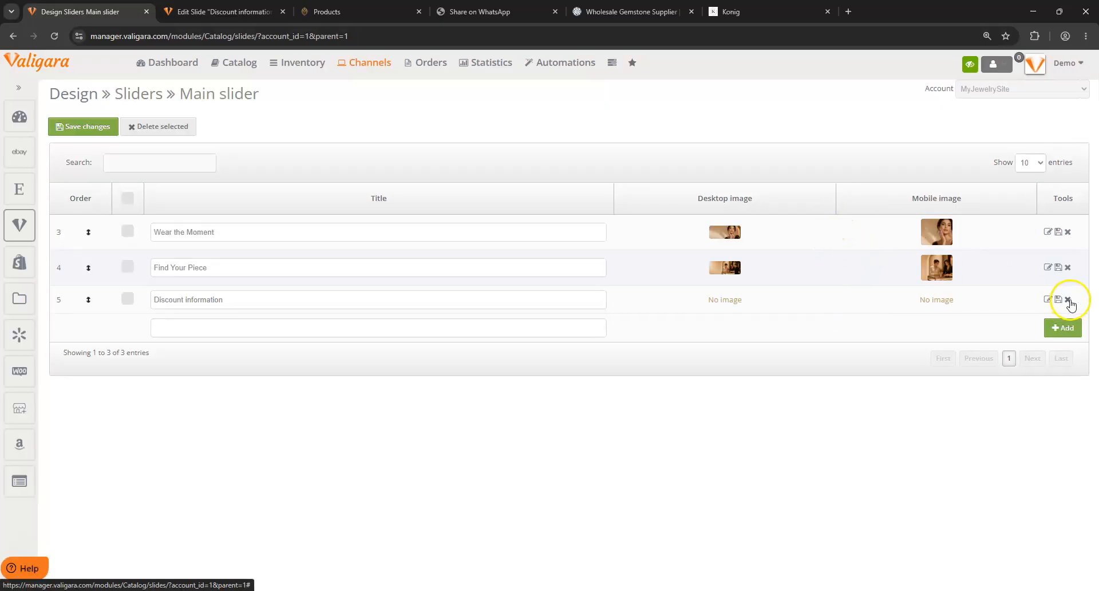
pyautogui.click(1068, 298)
pyautogui.click(678, 171)
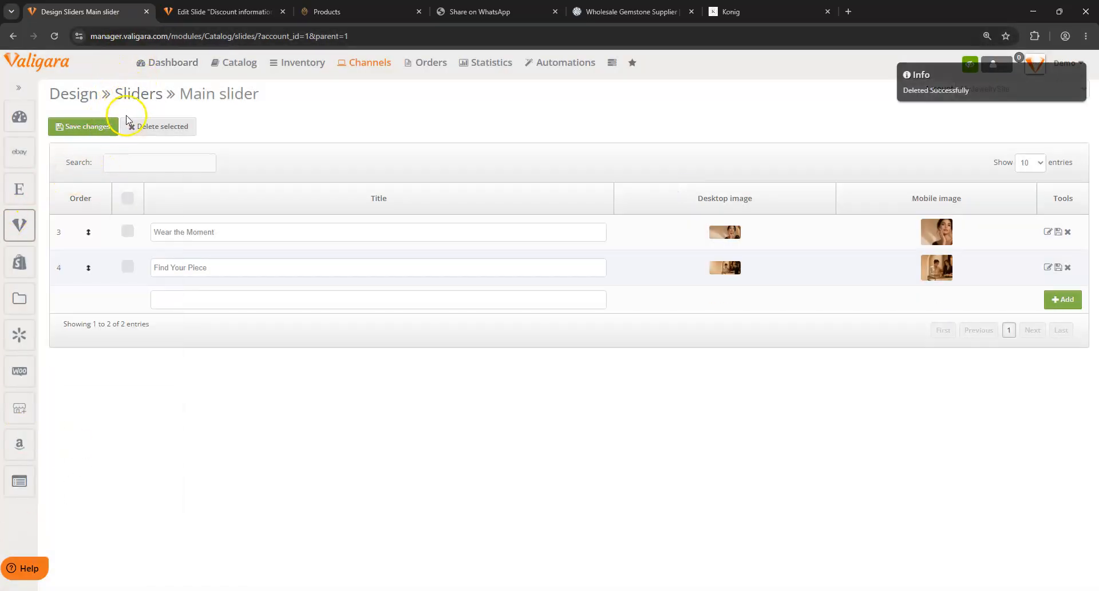
# Open the Engagement Classics banner for editing from the Banners design page
pyautogui.click(81, 97)
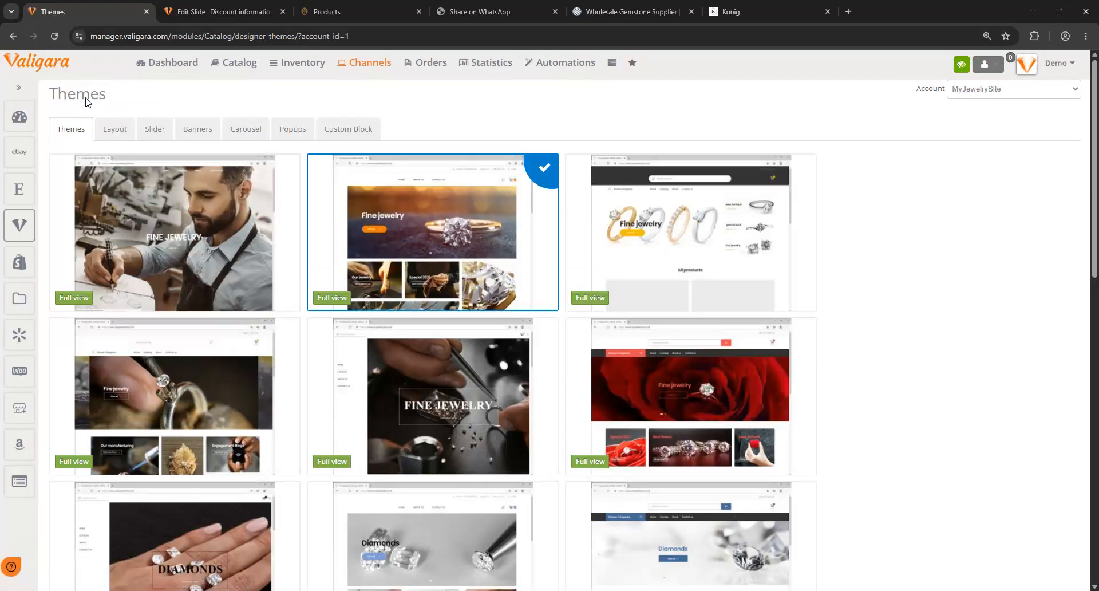
pyautogui.click(104, 131)
pyautogui.click(199, 137)
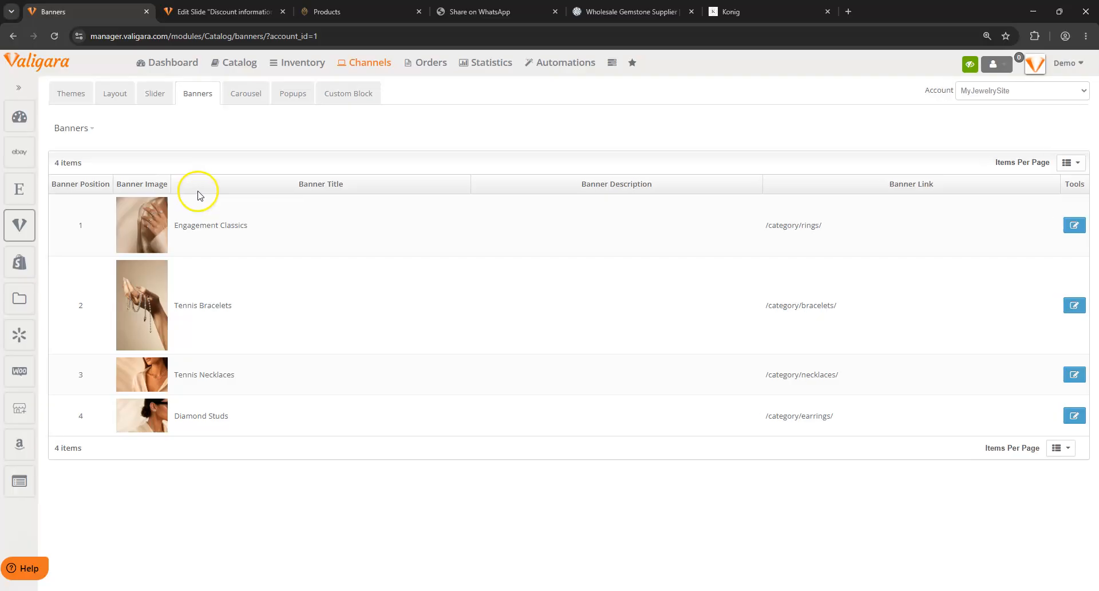
pyautogui.click(1068, 227)
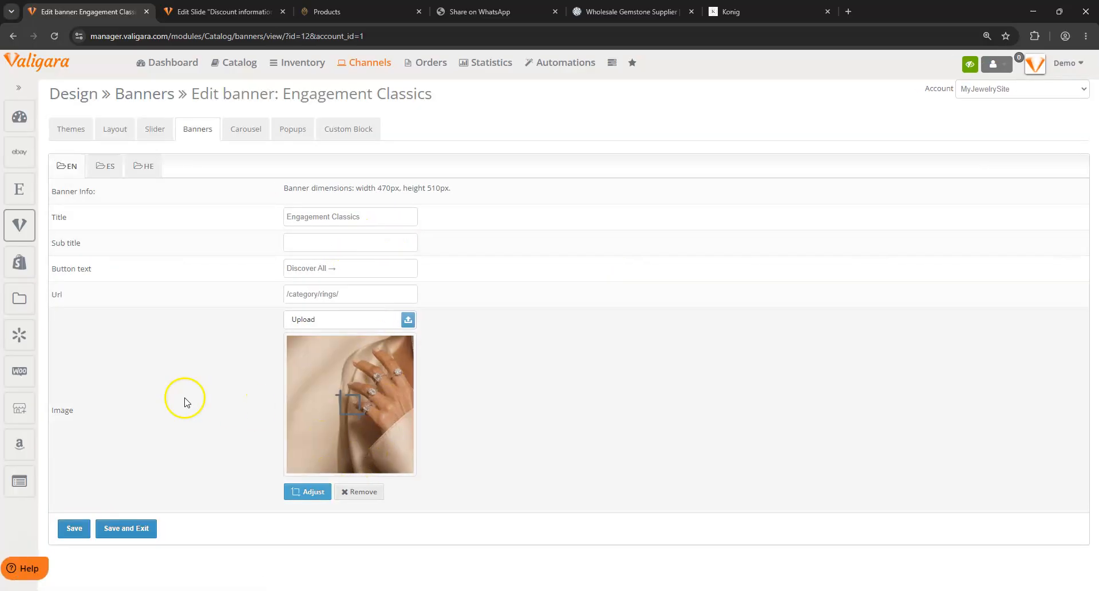
# Review the Engagement Classics banner's image, button text, title and URL settings
pyautogui.moveTo(77, 407); pyautogui.dragTo(47, 409)
pyautogui.click(98, 404)
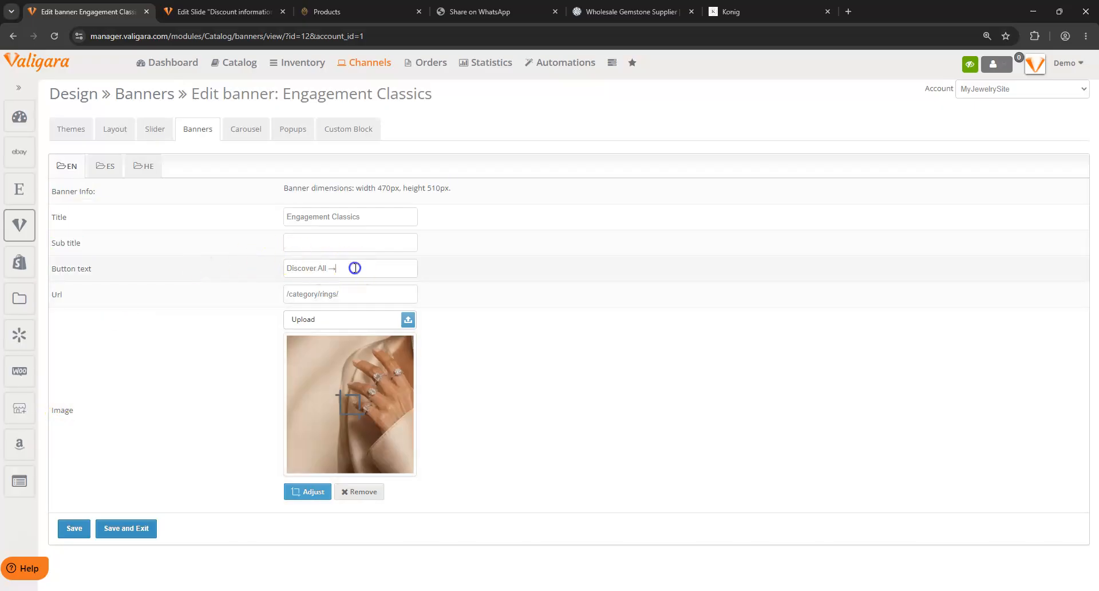
pyautogui.moveTo(355, 268); pyautogui.dragTo(235, 257)
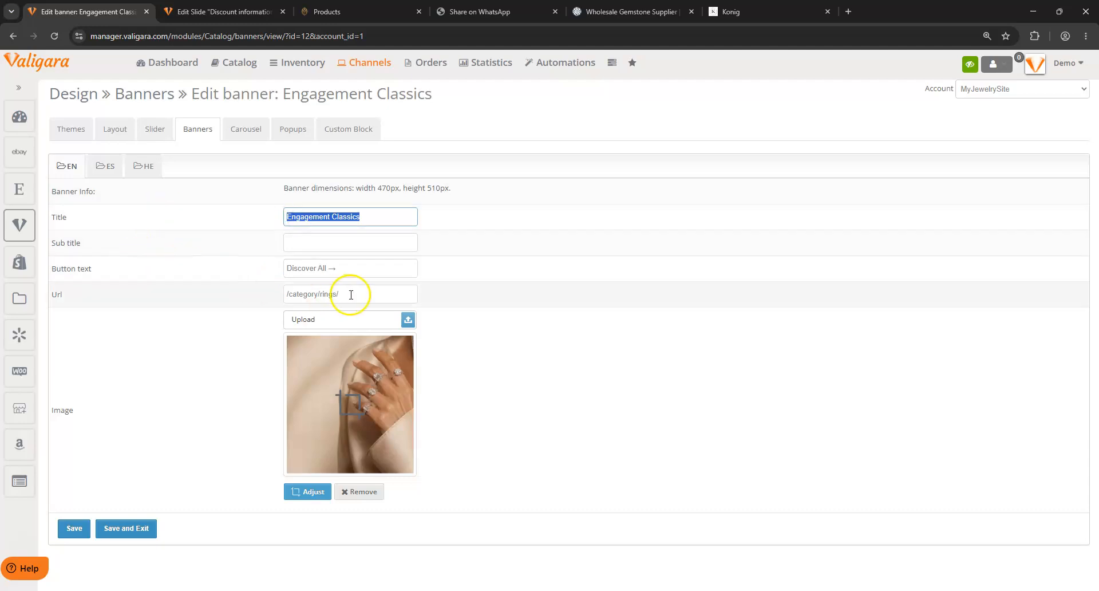
pyautogui.moveTo(351, 294); pyautogui.dragTo(303, 294)
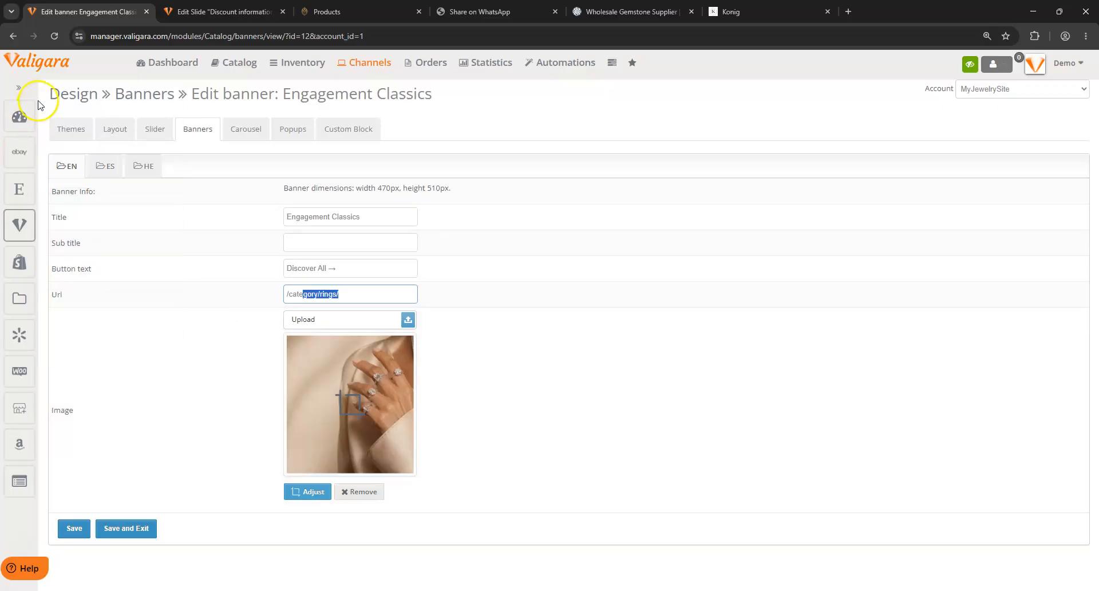
# Open the Carousel design page and go to the carousel section of the myjewelrysite.com homepage
pyautogui.click(247, 129)
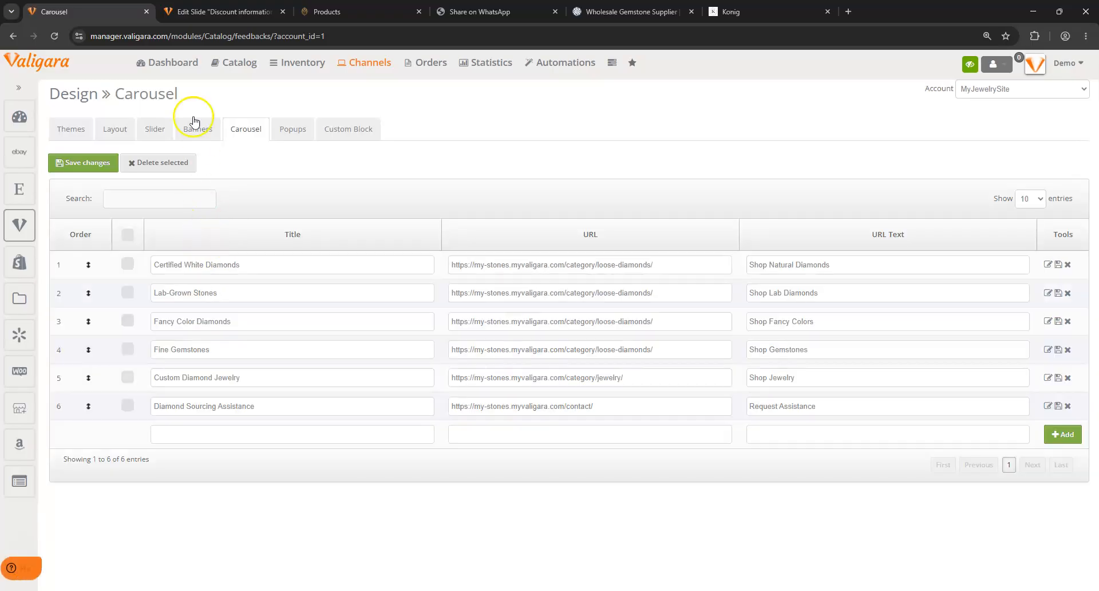
pyautogui.click(329, 12)
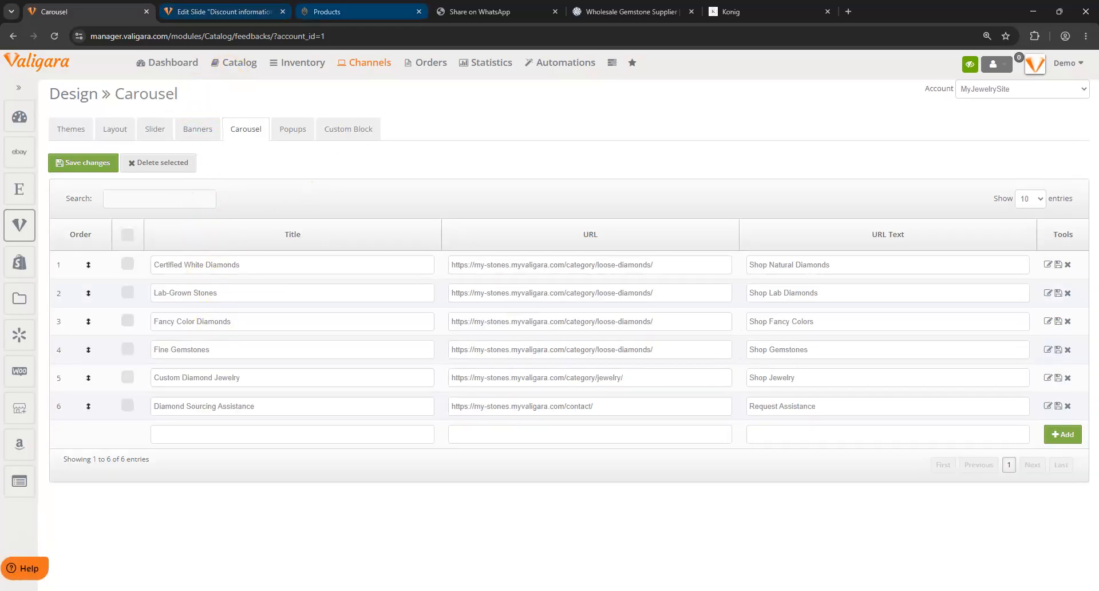
pyautogui.click(247, 99)
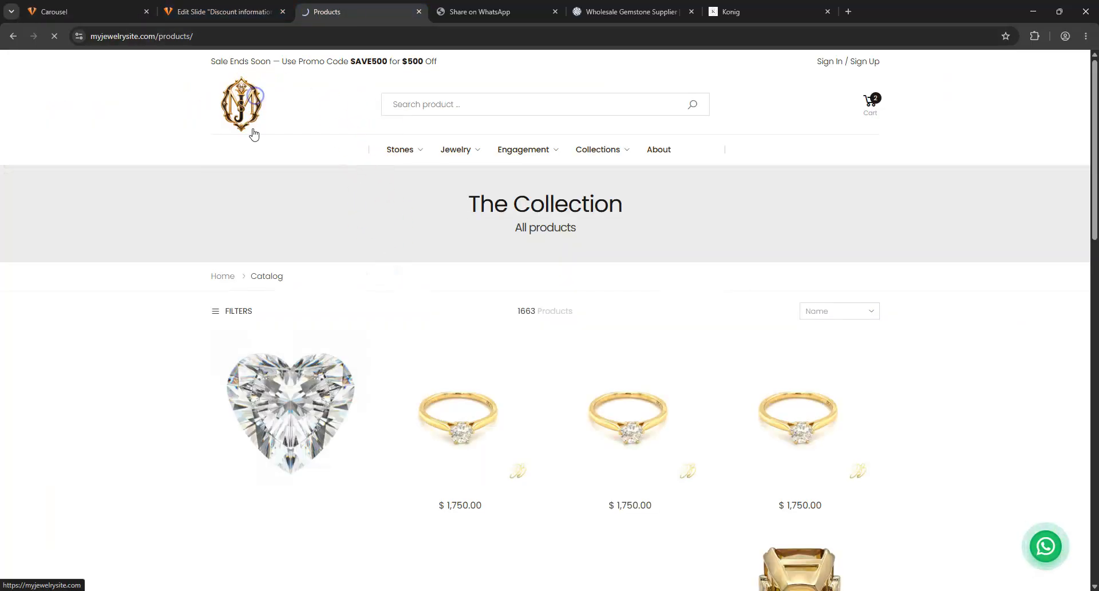
pyautogui.scroll(-20, 241, 286)
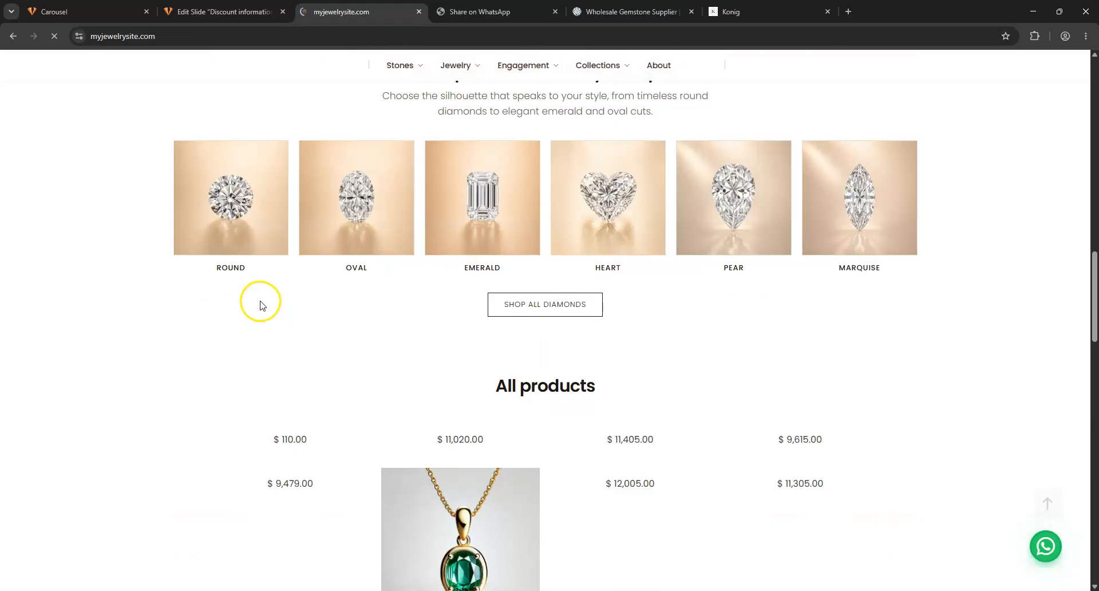
pyautogui.scroll(-6, 256, 335)
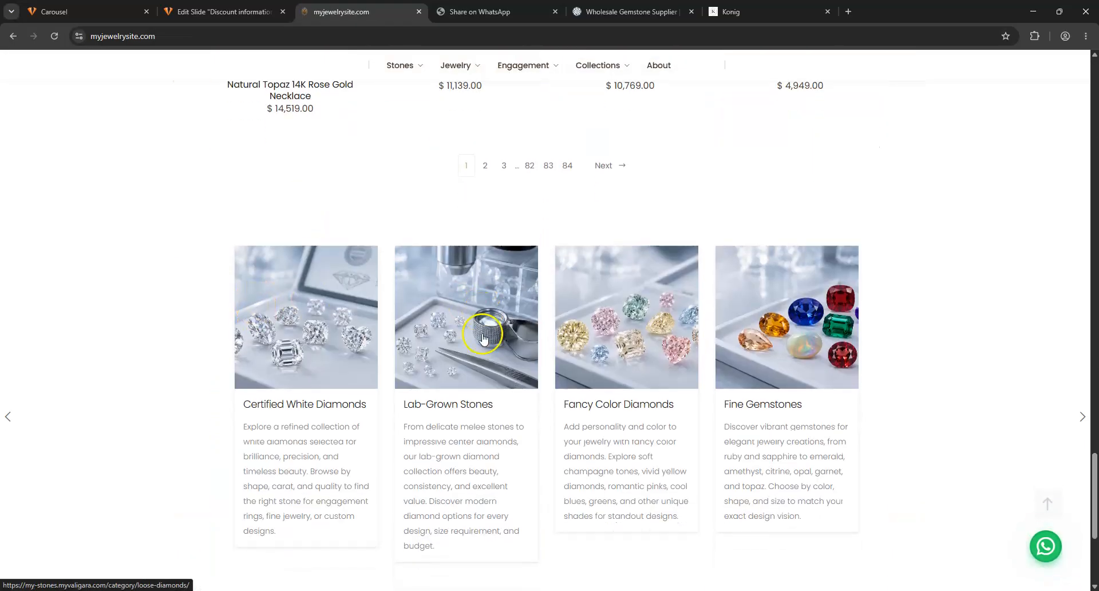
# Browse the storefront carousel forward to the Diamond Sourcing Assistance card and back to Certified White Diamonds
pyautogui.click(1084, 324)
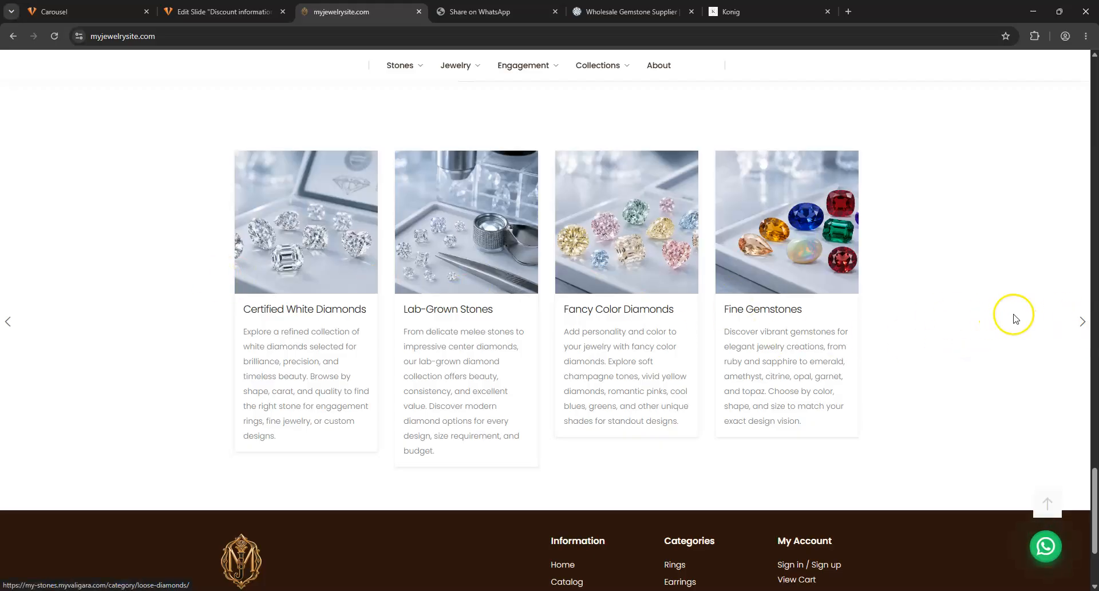
pyautogui.click(1083, 321)
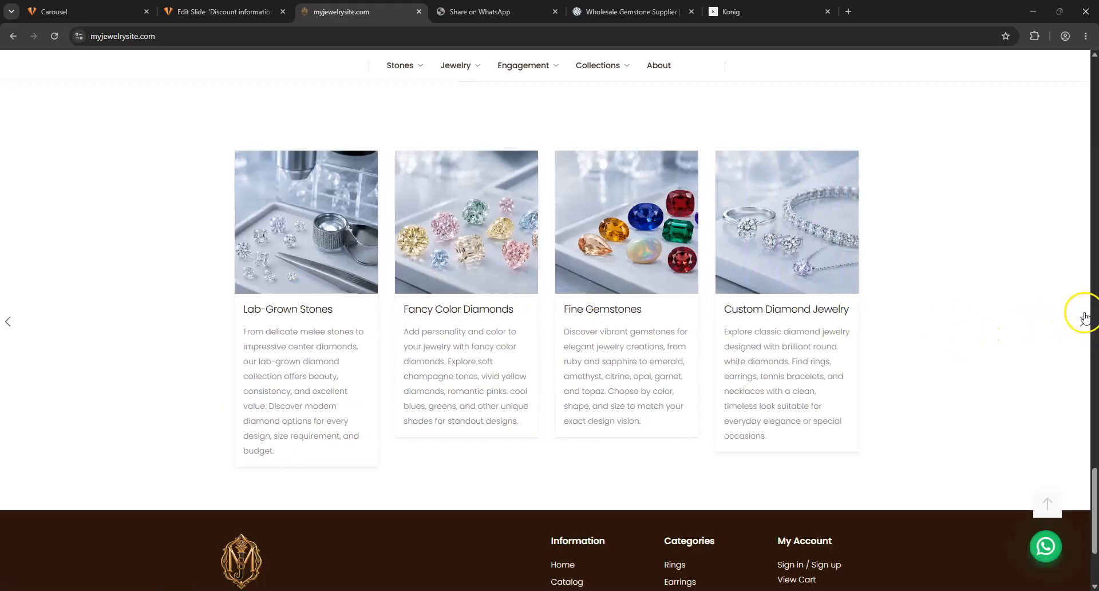
pyautogui.click(1084, 318)
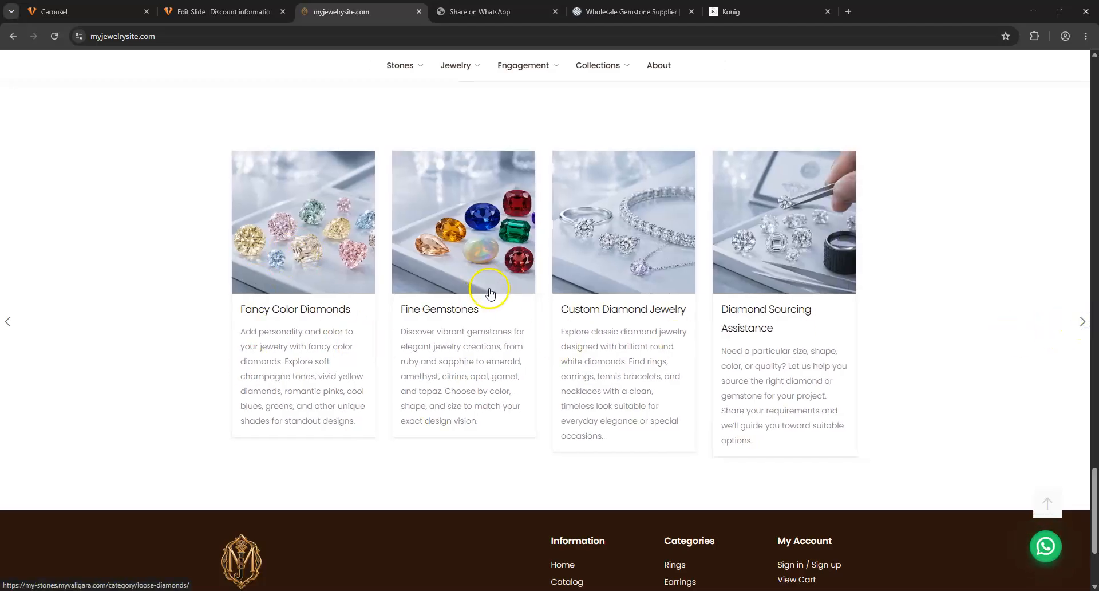
pyautogui.click(6, 323)
pyautogui.click(6, 322)
pyautogui.click(5, 323)
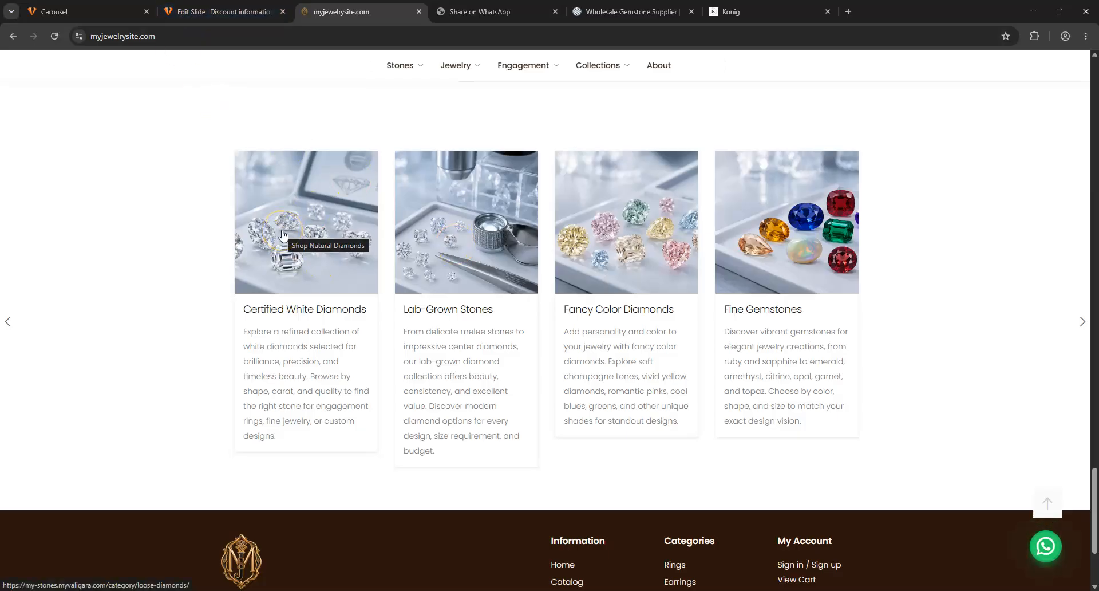
# Open the Popups design page in Valigara and return to the myjewelrysite.com storefront
pyautogui.click(229, 11)
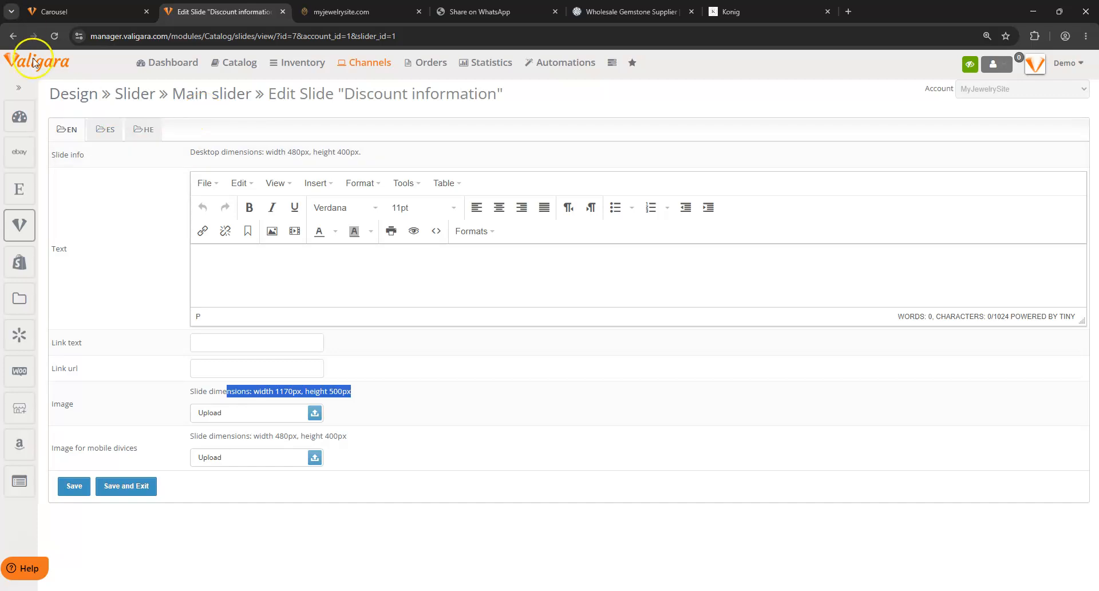
pyautogui.click(85, 95)
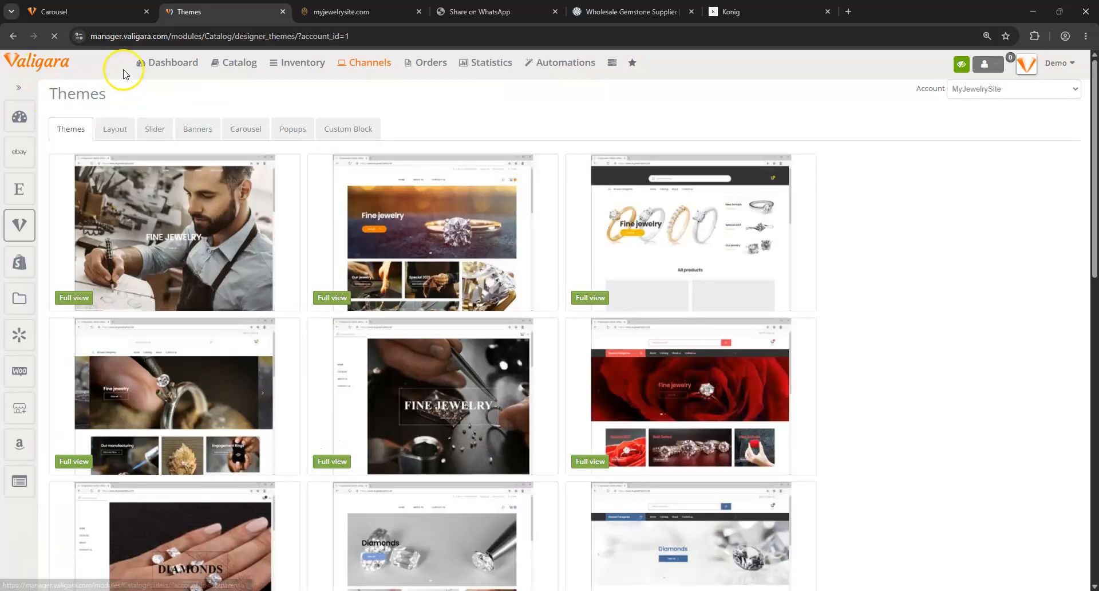
pyautogui.click(319, 214)
pyautogui.click(294, 131)
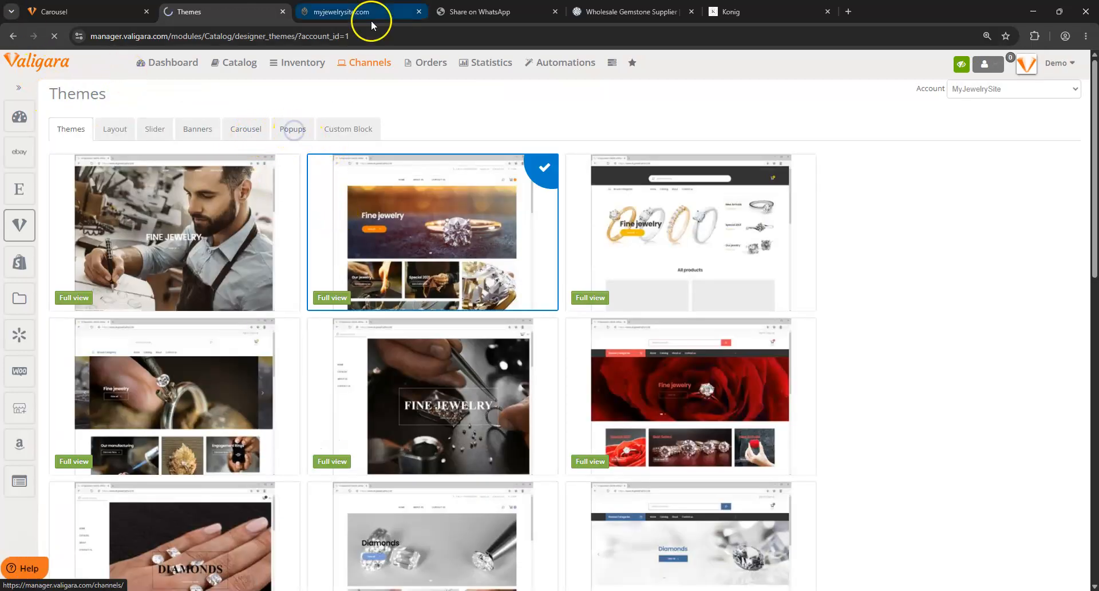
pyautogui.click(323, 16)
pyautogui.click(80, 36)
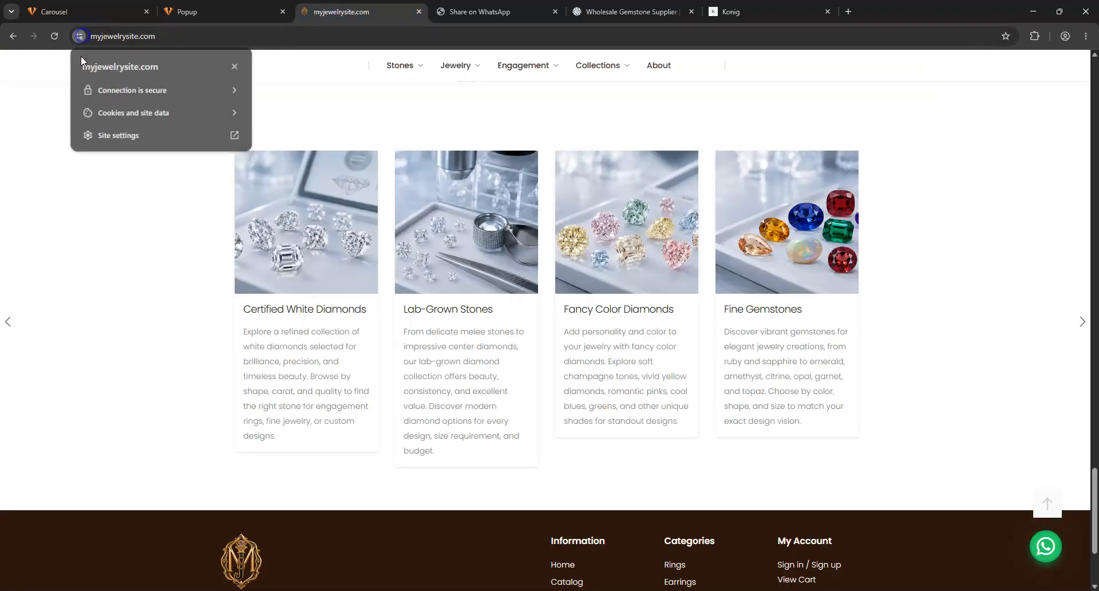
pyautogui.click(126, 136)
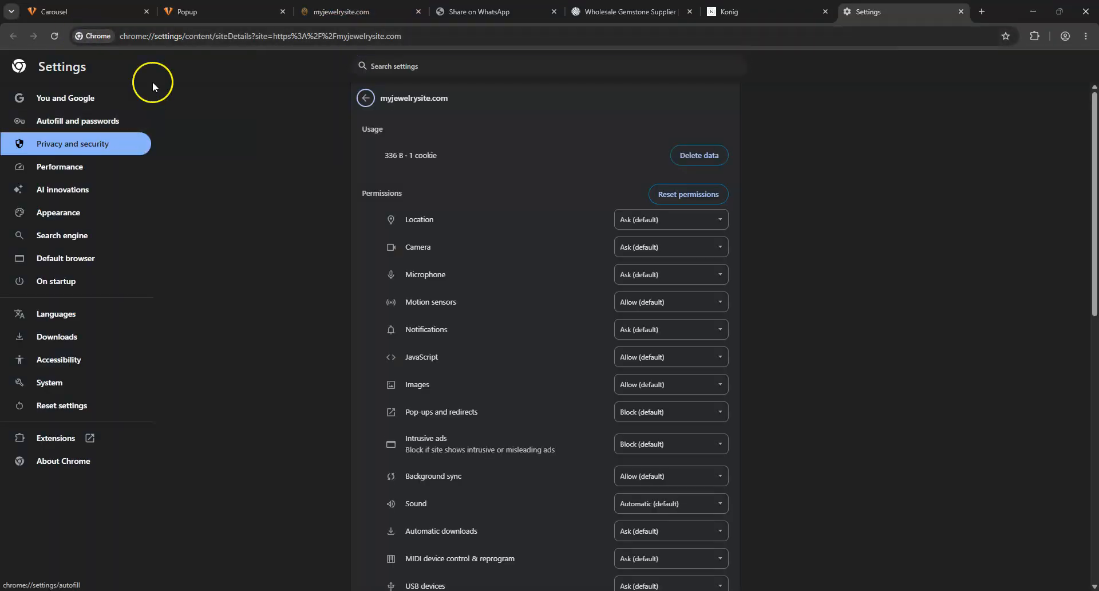
pyautogui.click(958, 11)
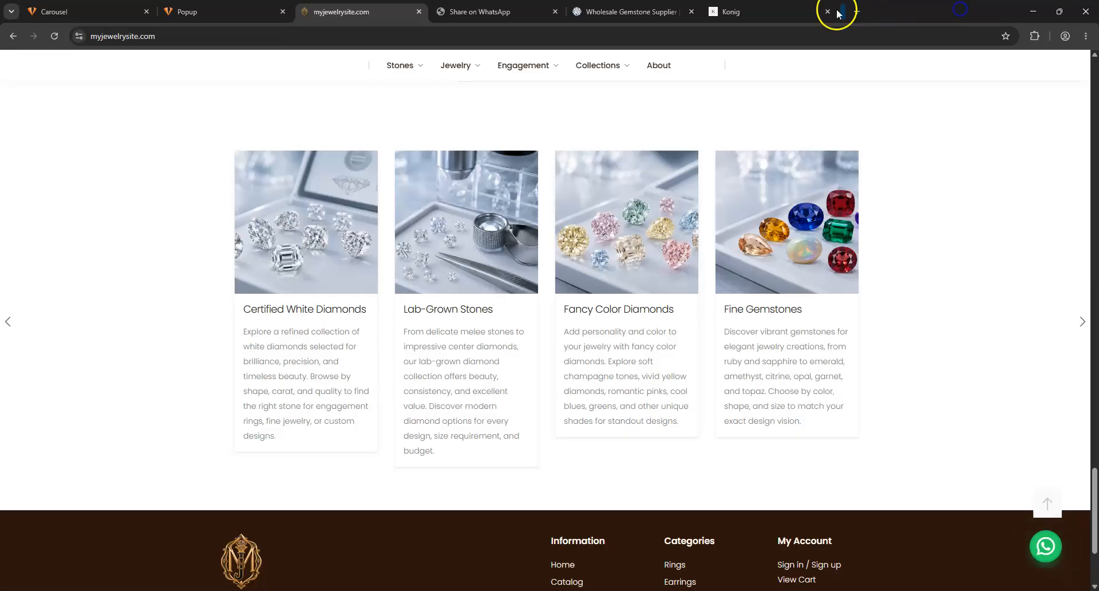
# Delete the on-device site data of myjewelrysite.com and reload the storefront to bring up its entrance popup
pyautogui.click(79, 36)
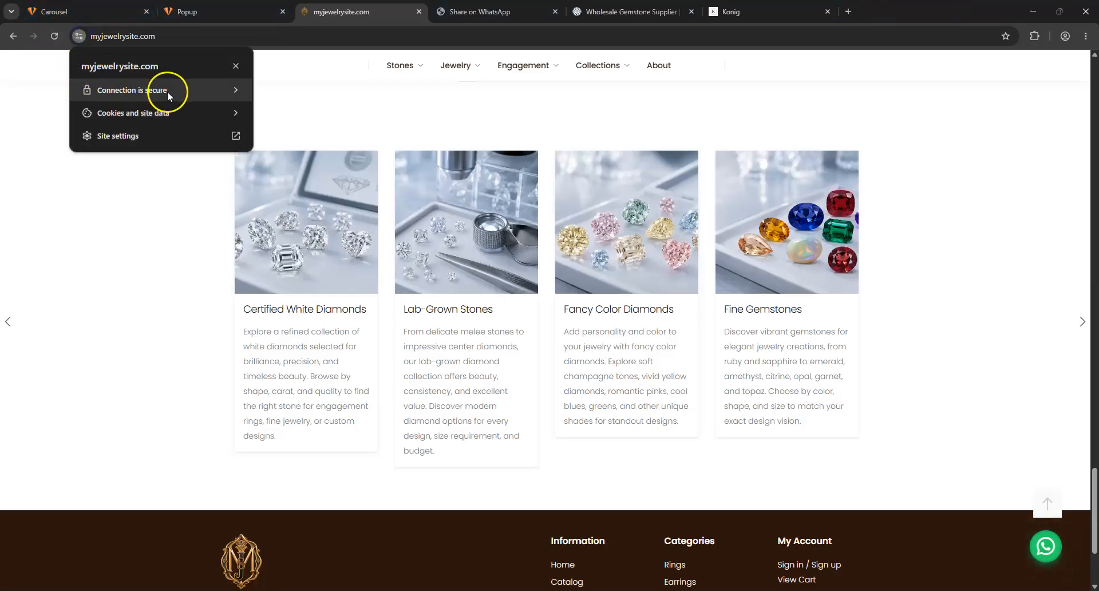
pyautogui.click(241, 115)
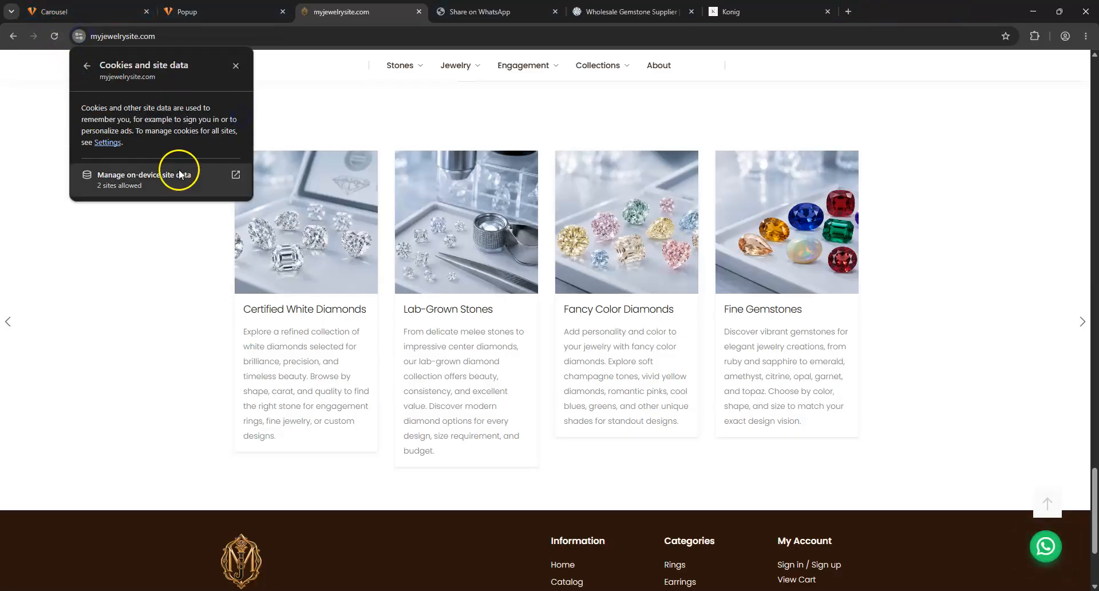
pyautogui.click(122, 174)
pyautogui.click(641, 160)
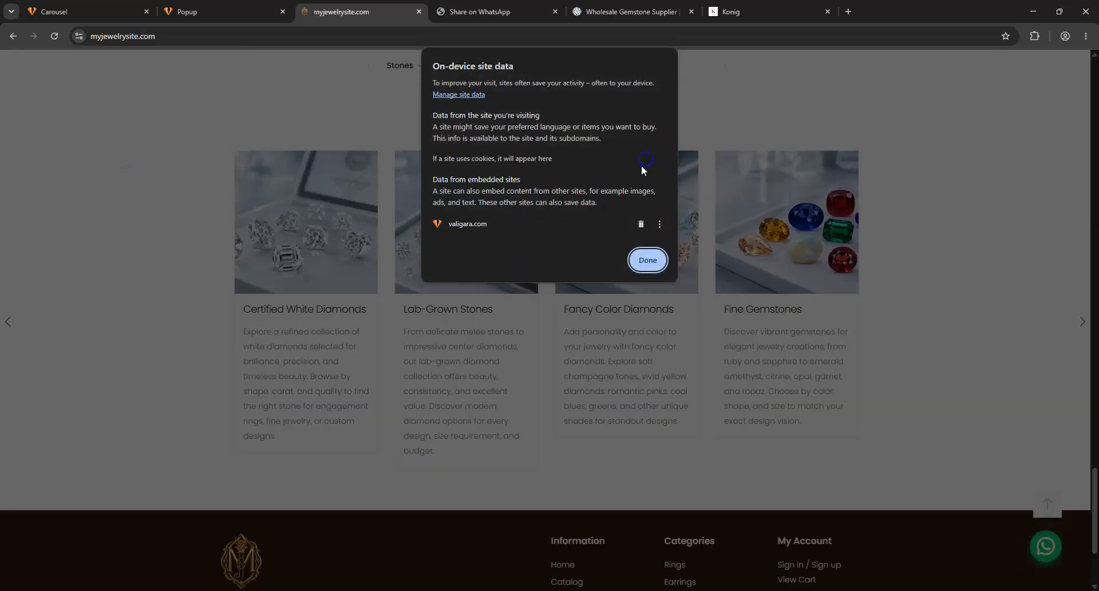
pyautogui.click(649, 262)
pyautogui.click(669, 65)
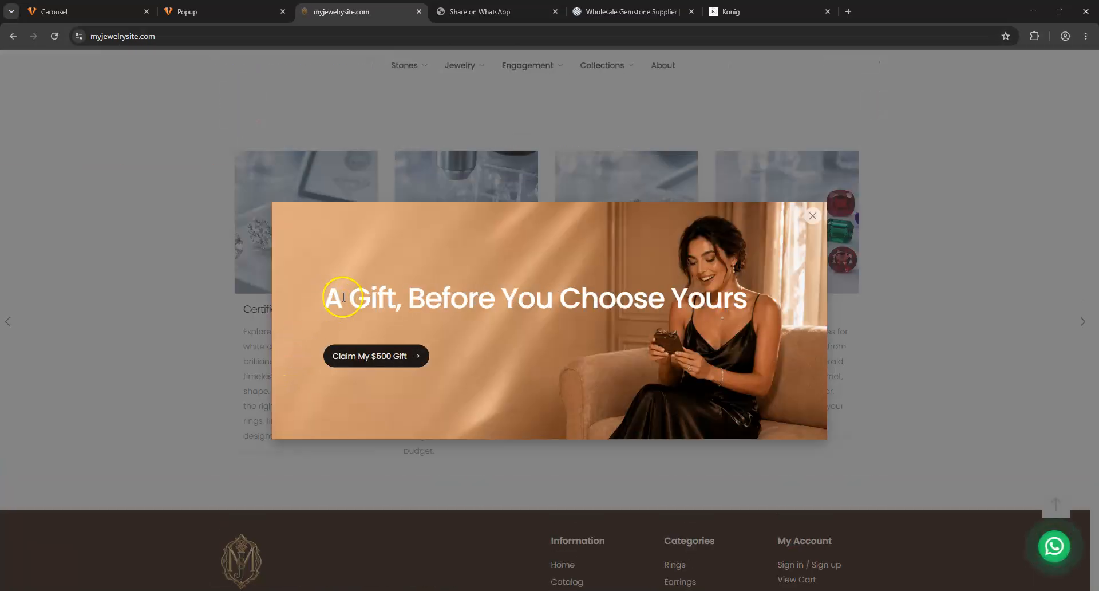
# Compare the storefront popup's headline and button with the title and link text of the "Discount information" popup slide in Valigara
pyautogui.moveTo(330, 298); pyautogui.dragTo(744, 312)
pyautogui.click(759, 321)
pyautogui.moveTo(351, 363); pyautogui.dragTo(224, 12)
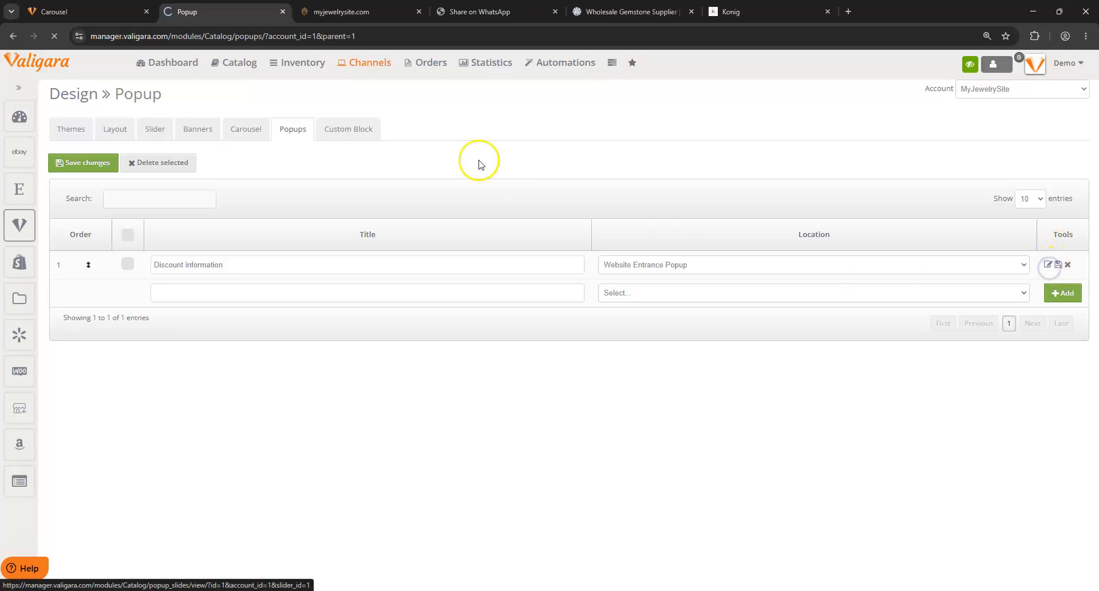
pyautogui.moveTo(296, 154); pyautogui.dragTo(173, 159)
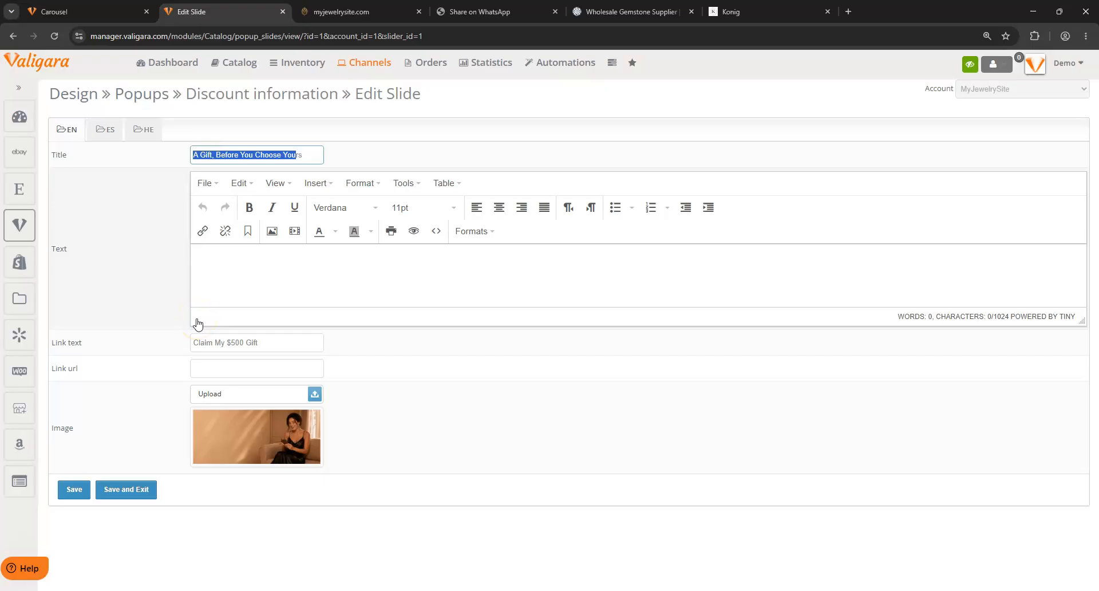
pyautogui.moveTo(265, 342); pyautogui.dragTo(159, 328)
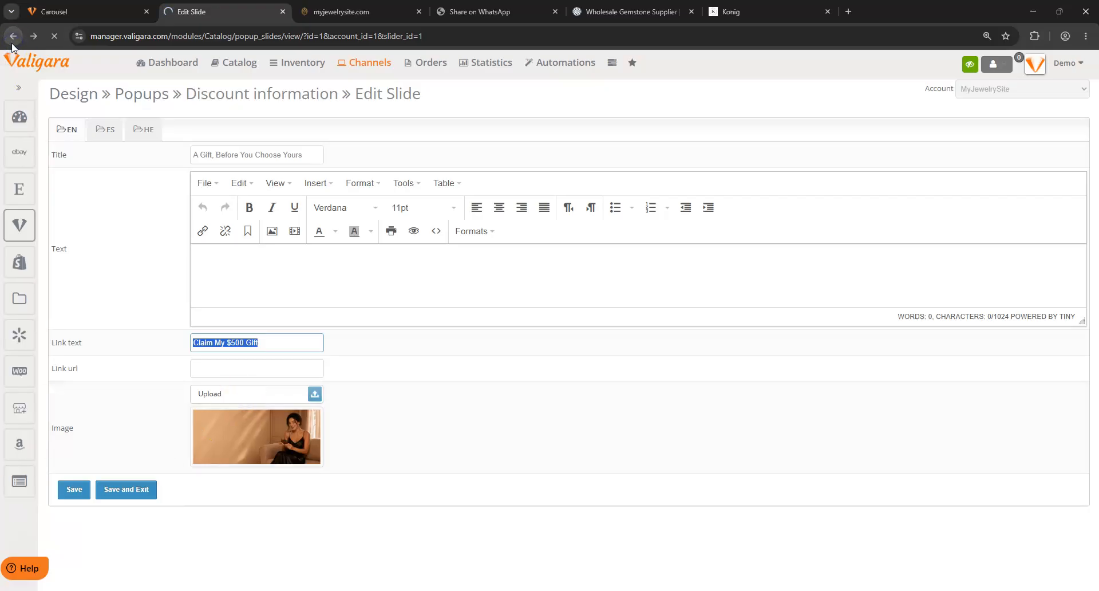
# Open the Custom Block design page in Valigara and dismiss the gift popup on the storefront
pyautogui.click(343, 131)
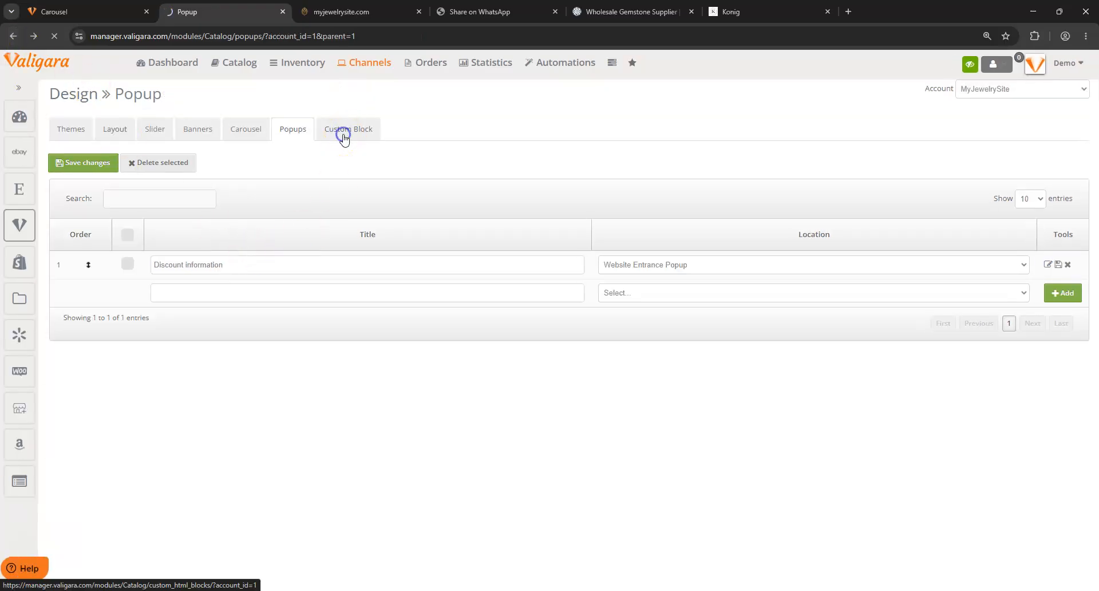
pyautogui.click(355, 12)
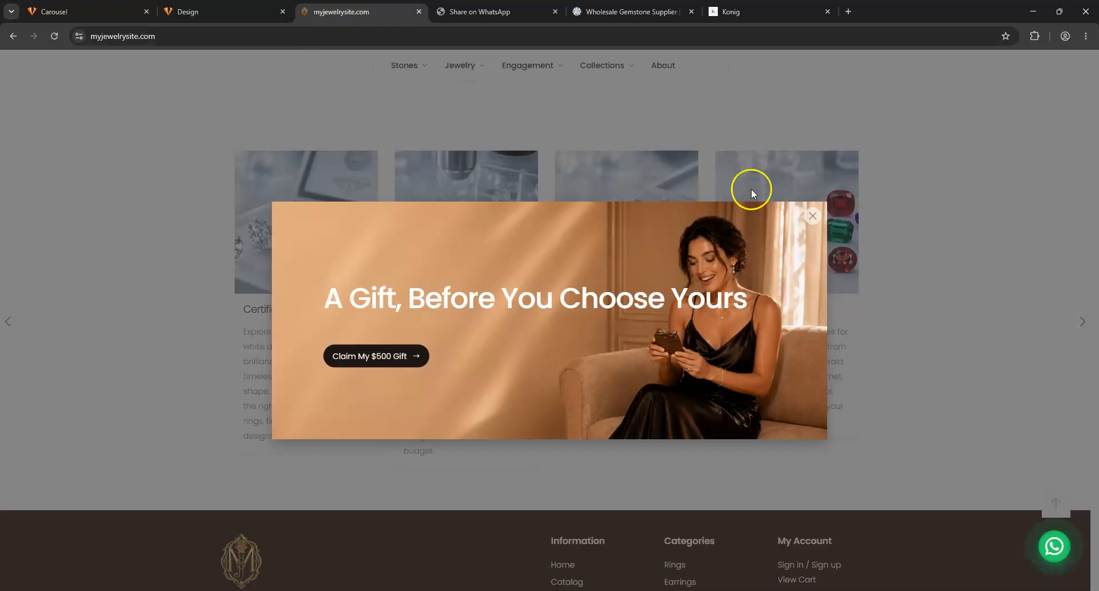
pyautogui.click(817, 216)
# Examine the homepage's "Shop Jewelry by Category" and "Shop Diamonds by Shape" sections and return to Valigara's custom blocks list
pyautogui.scroll(15, 753, 255)
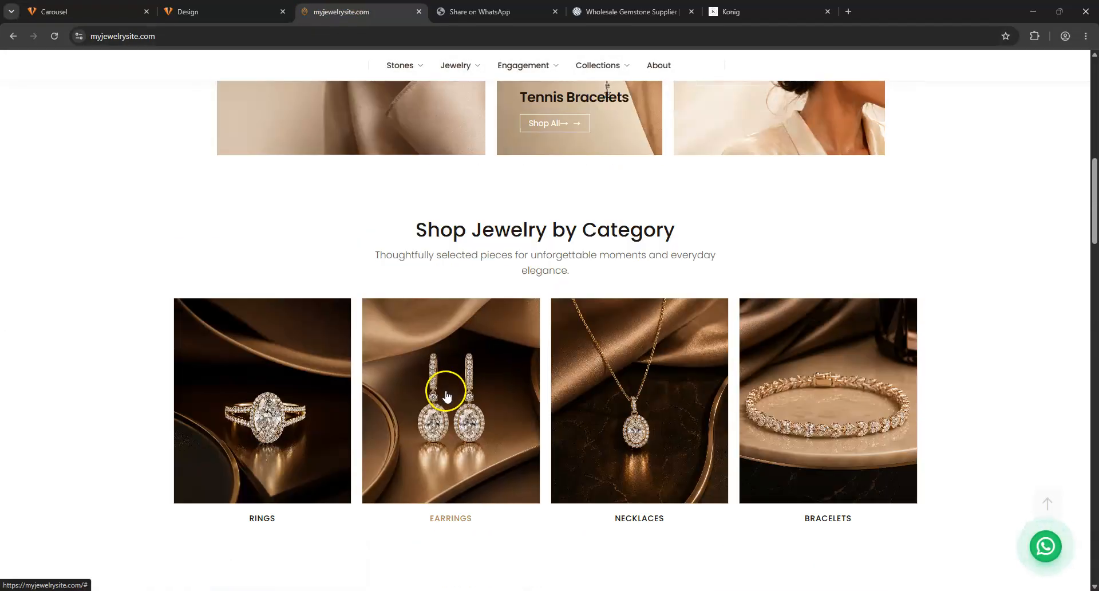
pyautogui.scroll(-5, 451, 364)
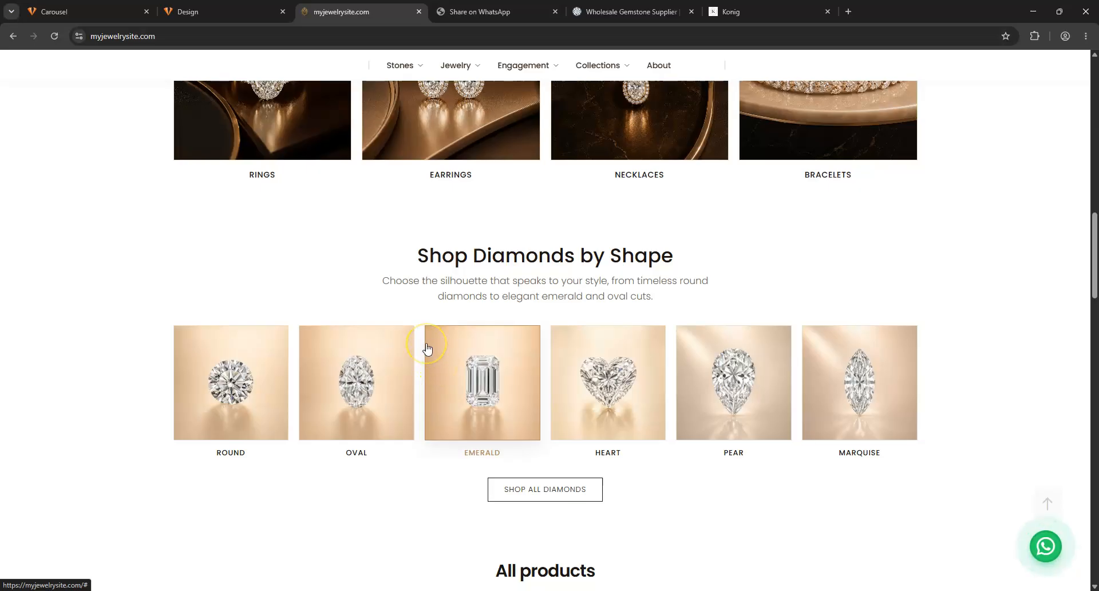
pyautogui.scroll(4, 429, 348)
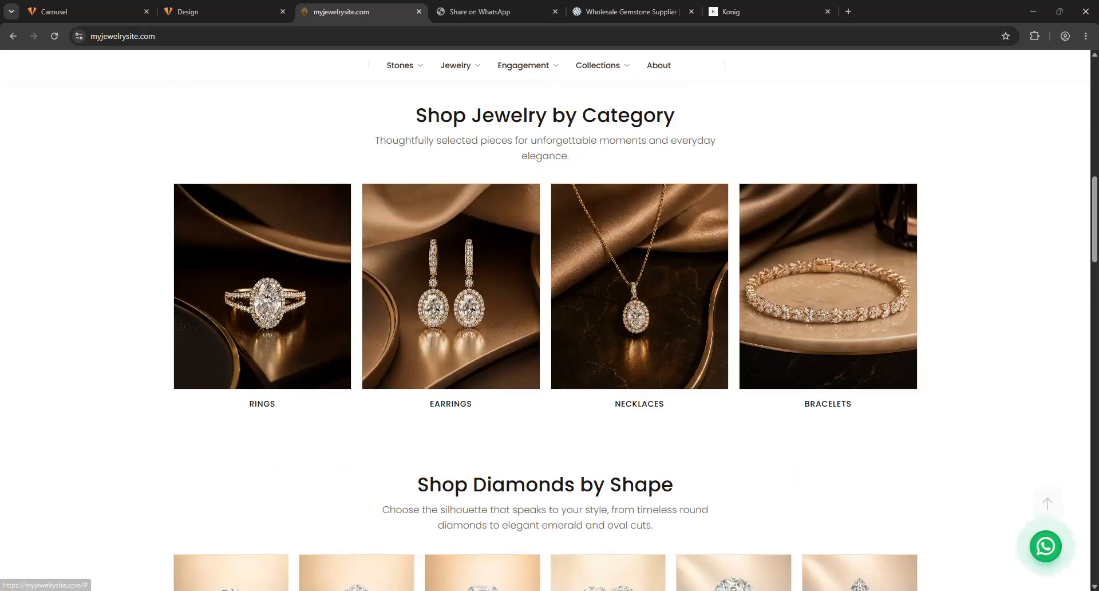
pyautogui.scroll(4, 429, 343)
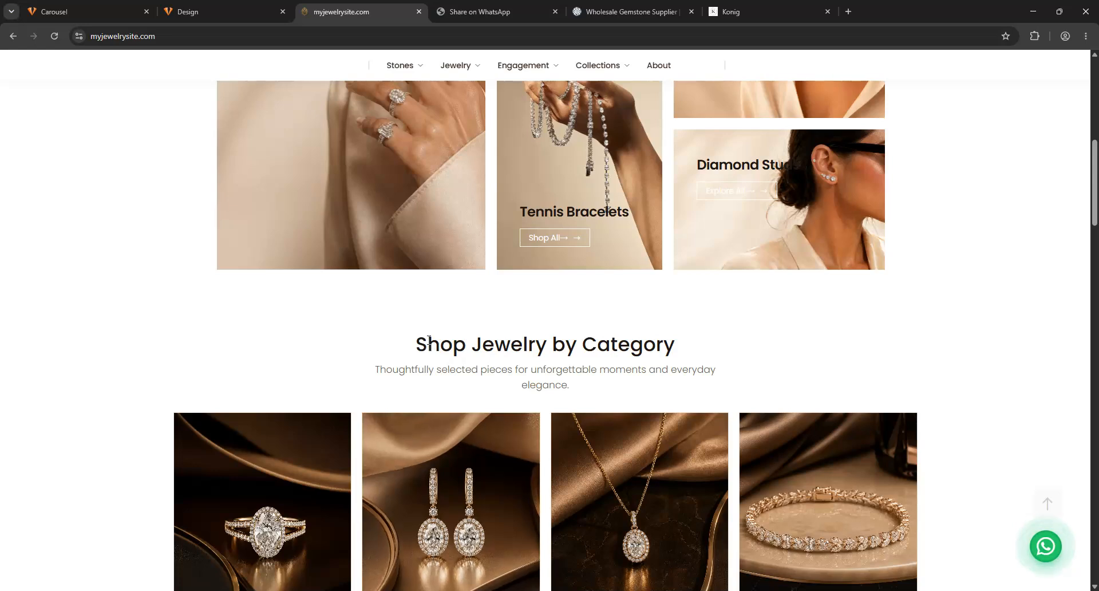
pyautogui.scroll(-4, 412, 350)
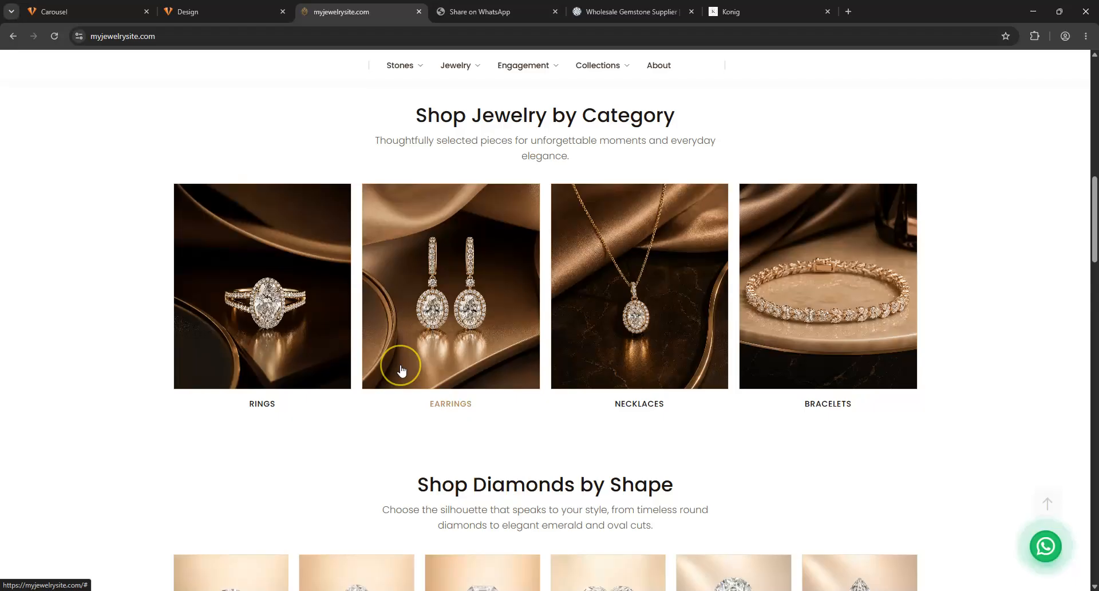
pyautogui.scroll(-4, 389, 368)
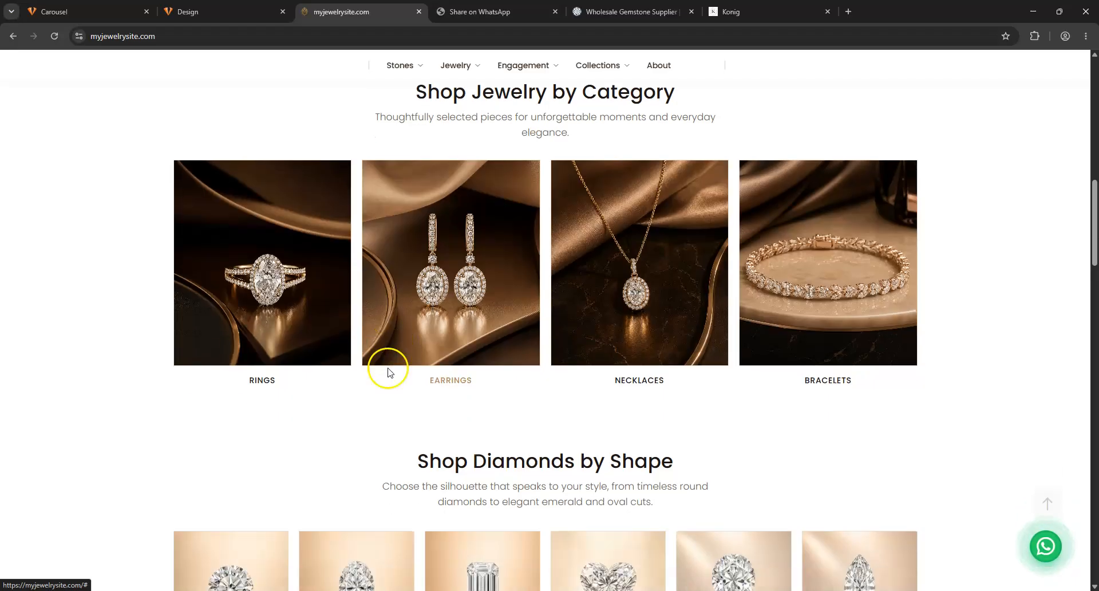
pyautogui.scroll(4, 404, 361)
pyautogui.scroll(4, 403, 358)
pyautogui.scroll(-4, 401, 355)
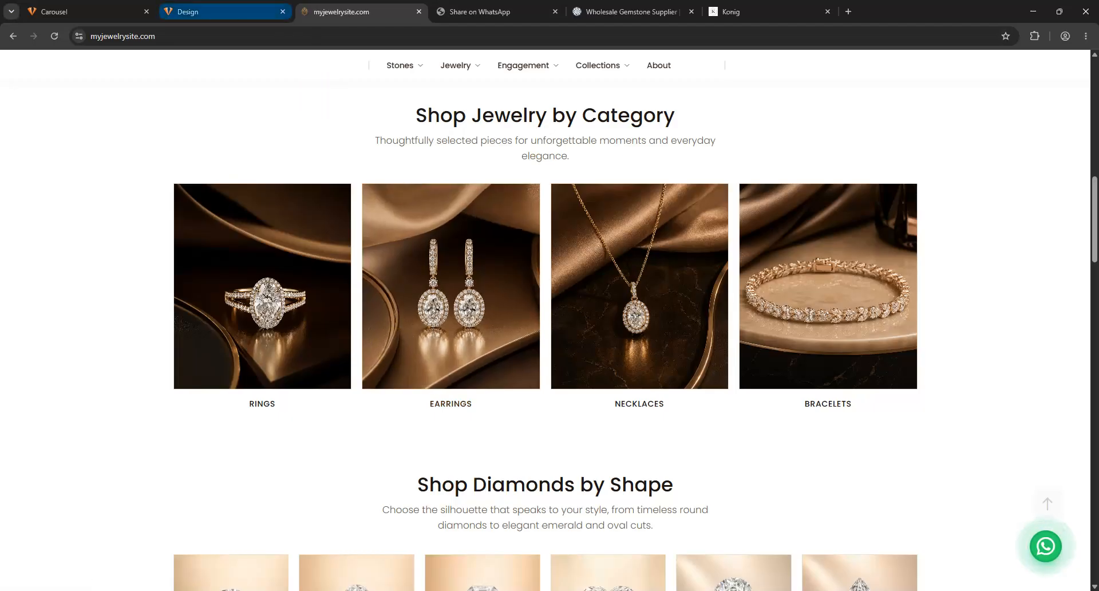
pyautogui.click(219, 20)
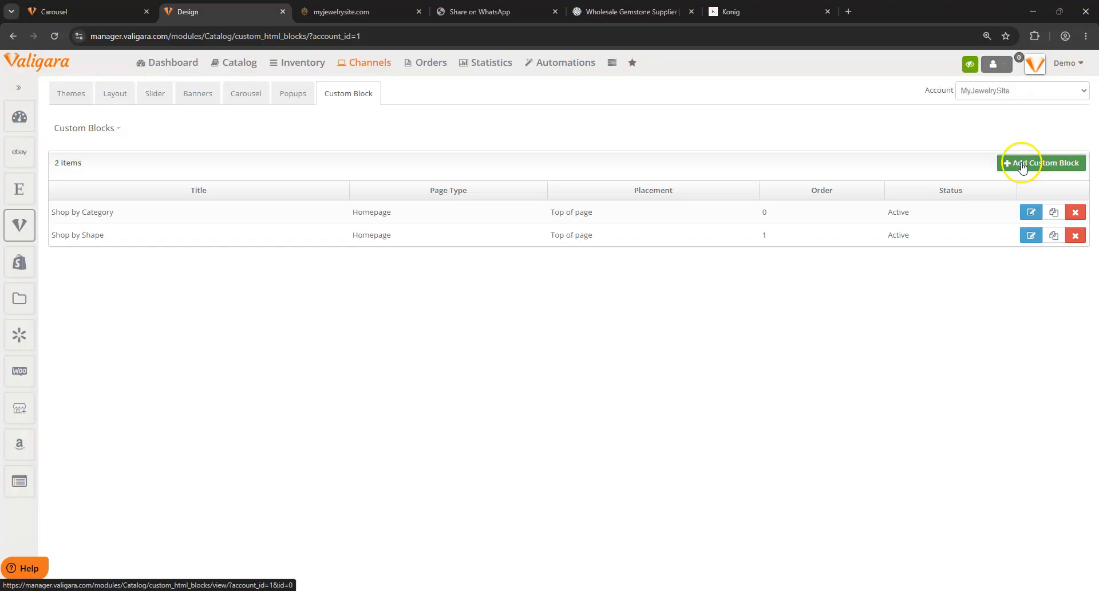
# Open the "Shop by Category" custom block, enlarge its content editor and review the content down to the category names
pyautogui.click(1032, 212)
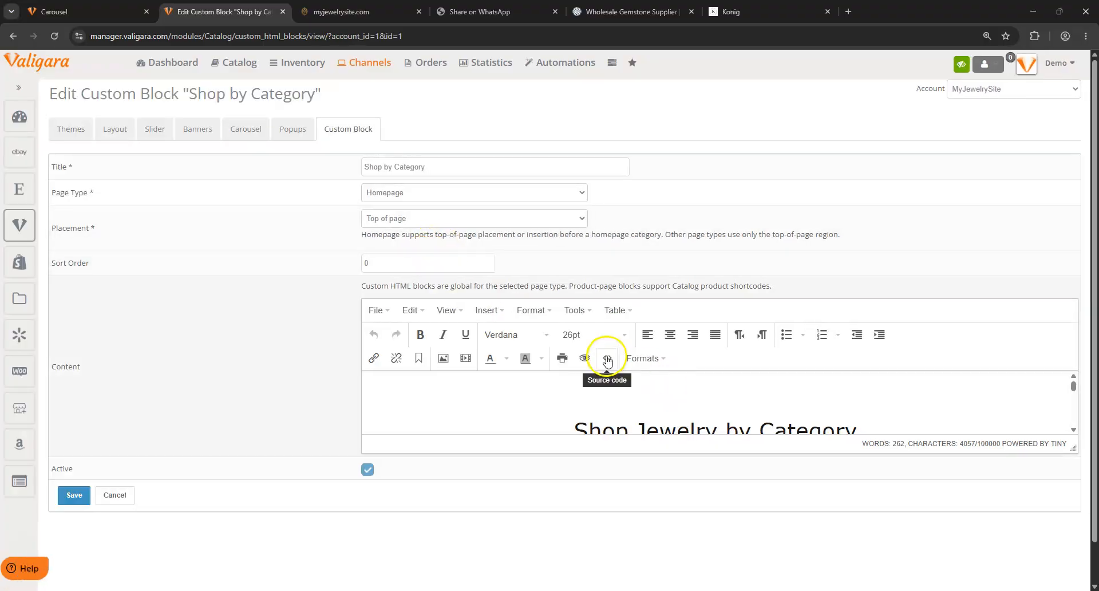
pyautogui.moveTo(1078, 446); pyautogui.dragTo(1076, 534)
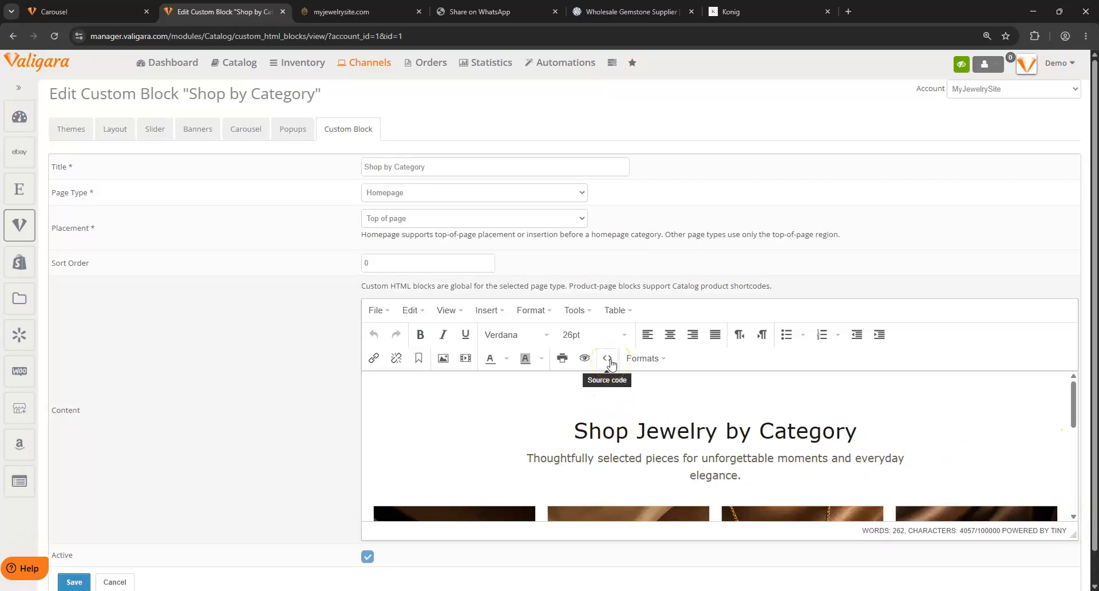
pyautogui.scroll(-1, 609, 364)
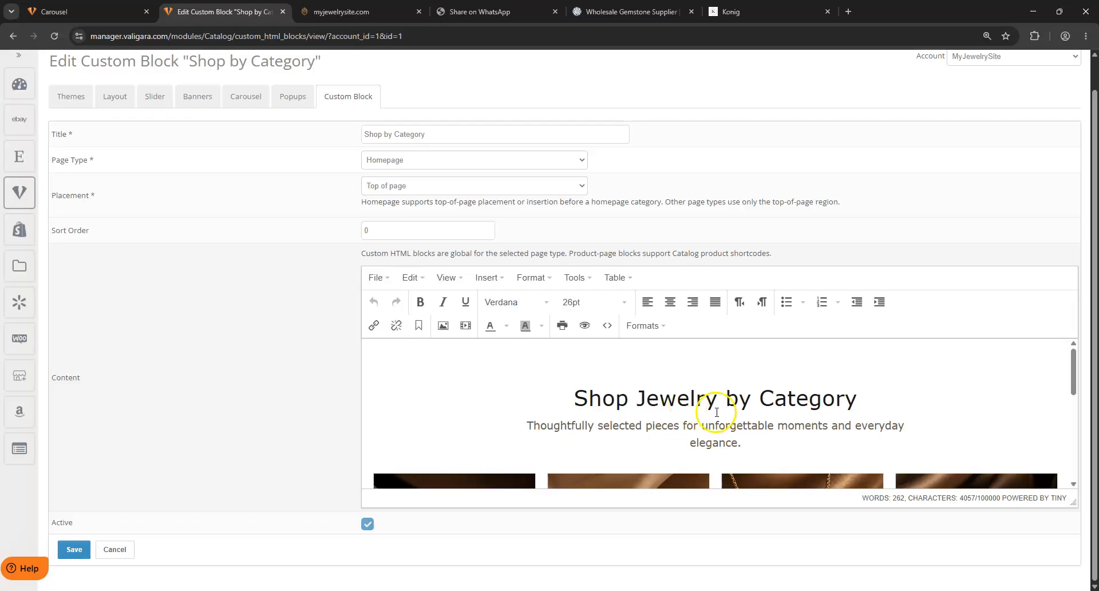
pyautogui.scroll(-4, 717, 407)
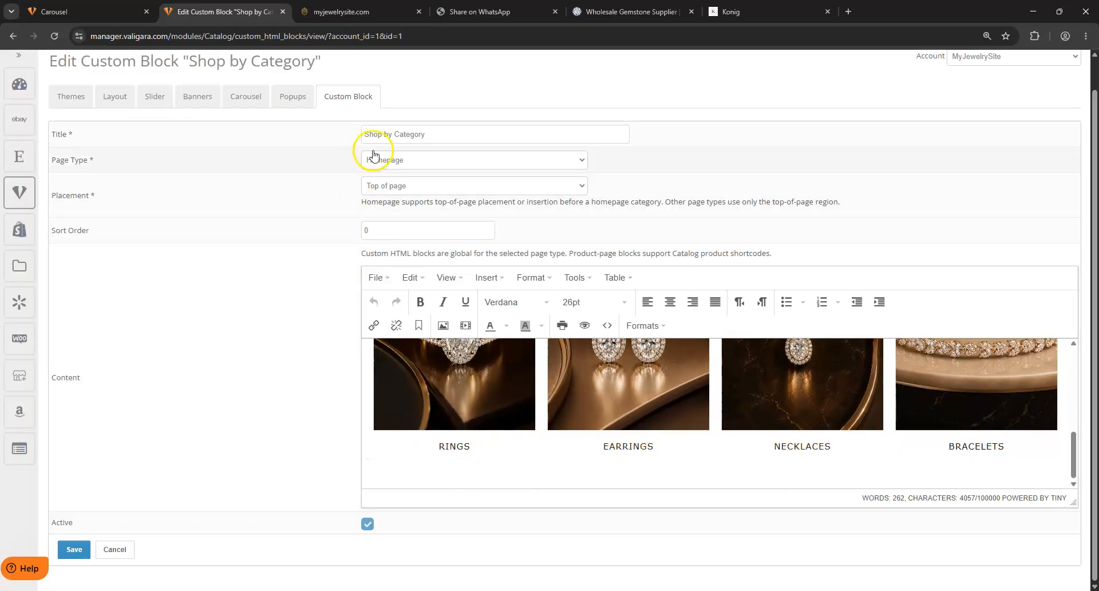
# Check the page type and placement options available for the "Shop by Category" block without changing them
pyautogui.click(397, 161)
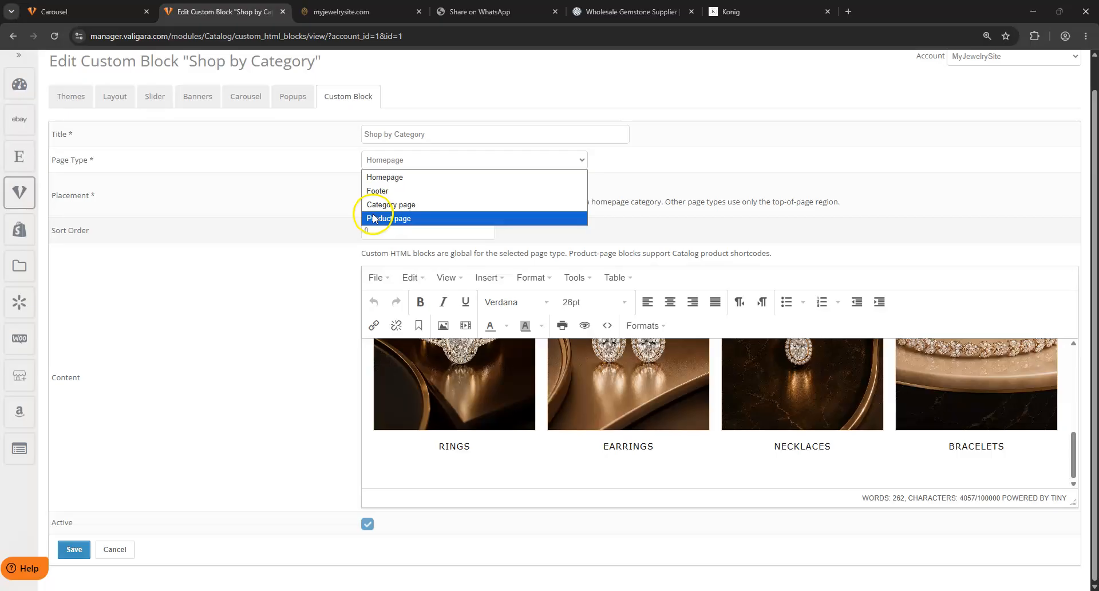
pyautogui.click(267, 210)
pyautogui.click(414, 193)
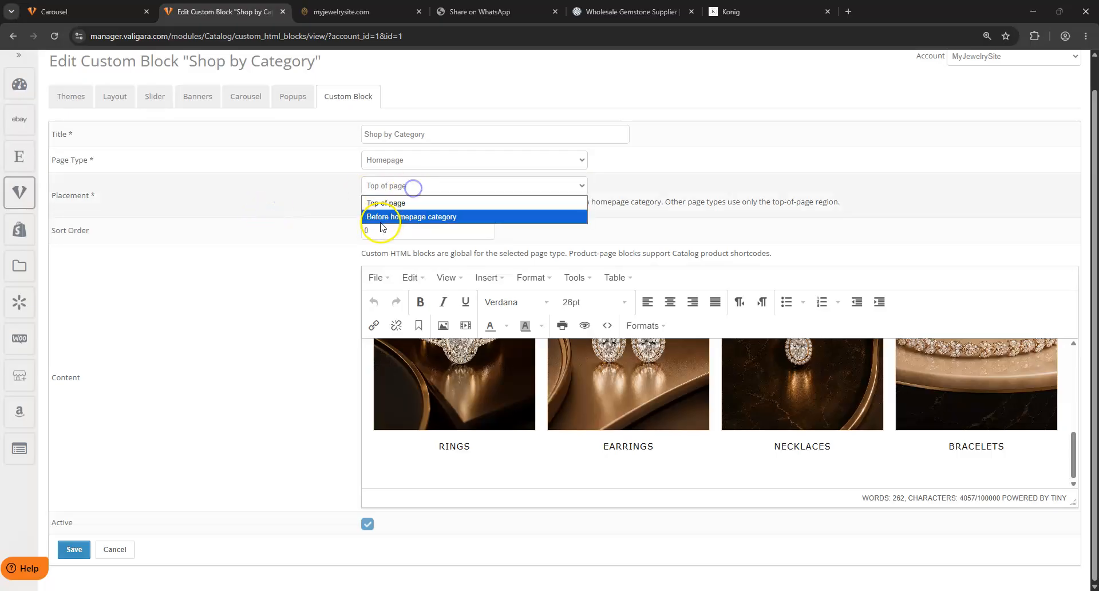
pyautogui.click(248, 216)
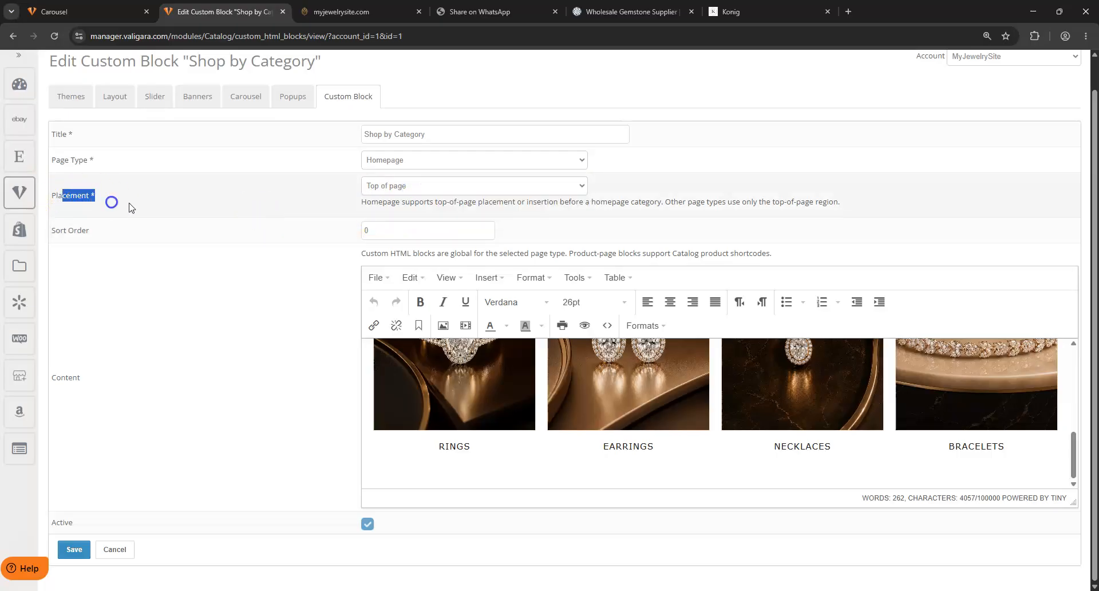
# Review where the jewelry category and diamond shape blocks sit on the myjewelrysite.com homepage, down to "All products"
pyautogui.click(355, 11)
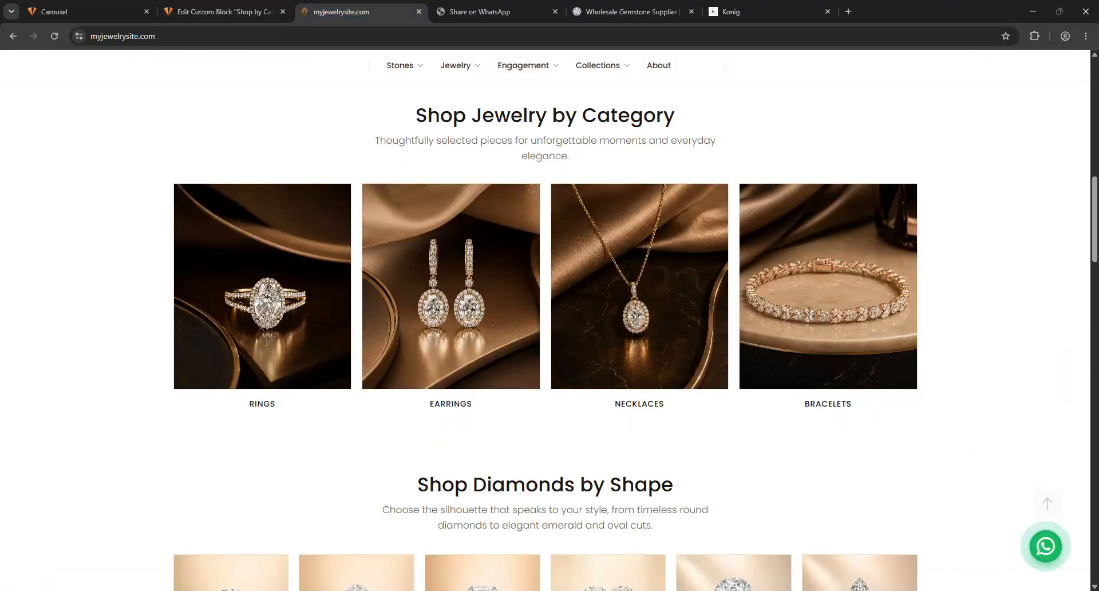
pyautogui.scroll(8, 368, 367)
pyautogui.scroll(-3, 355, 395)
pyautogui.scroll(-5, 353, 395)
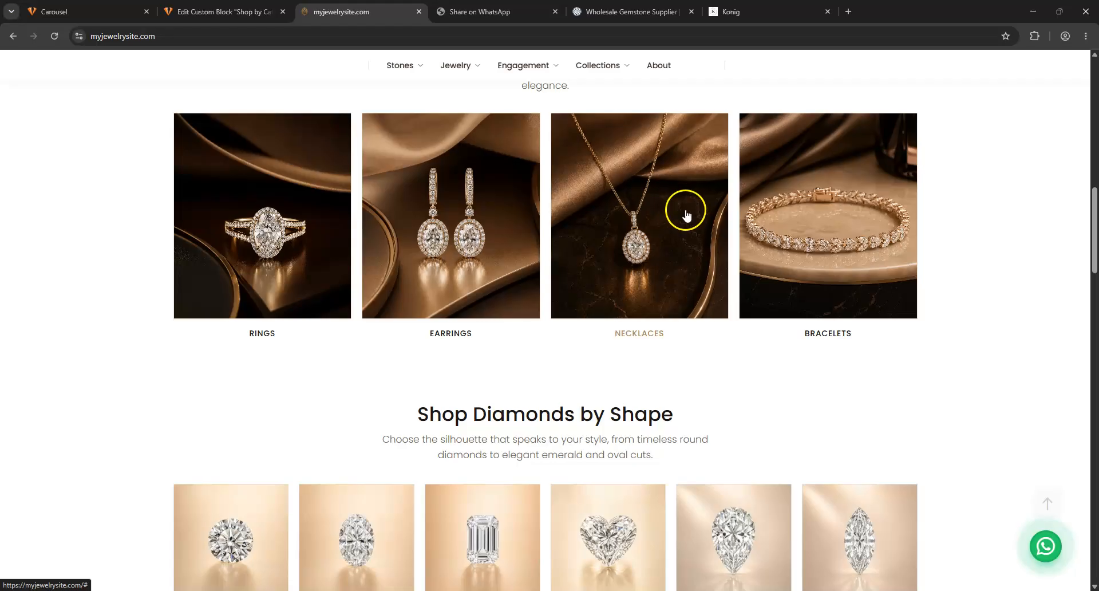
pyautogui.scroll(-4, 327, 247)
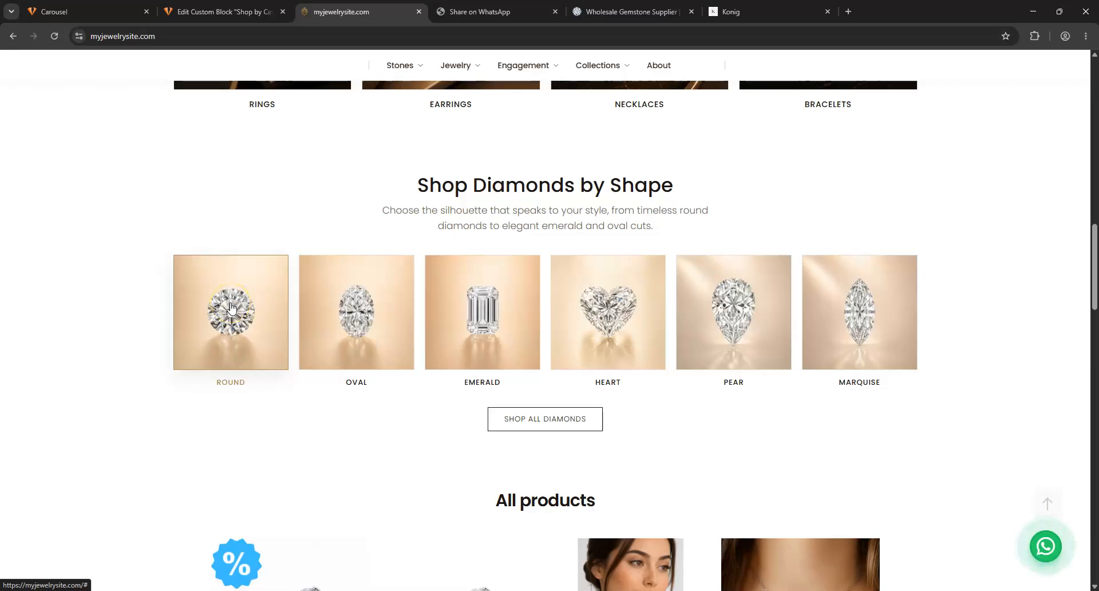
pyautogui.scroll(-4, 232, 308)
# Look over the custom homepage sections on my-stones.com and konigjewelry.com, reading the Konig page down to its footer
pyautogui.click(627, 11)
pyautogui.scroll(5, 290, 405)
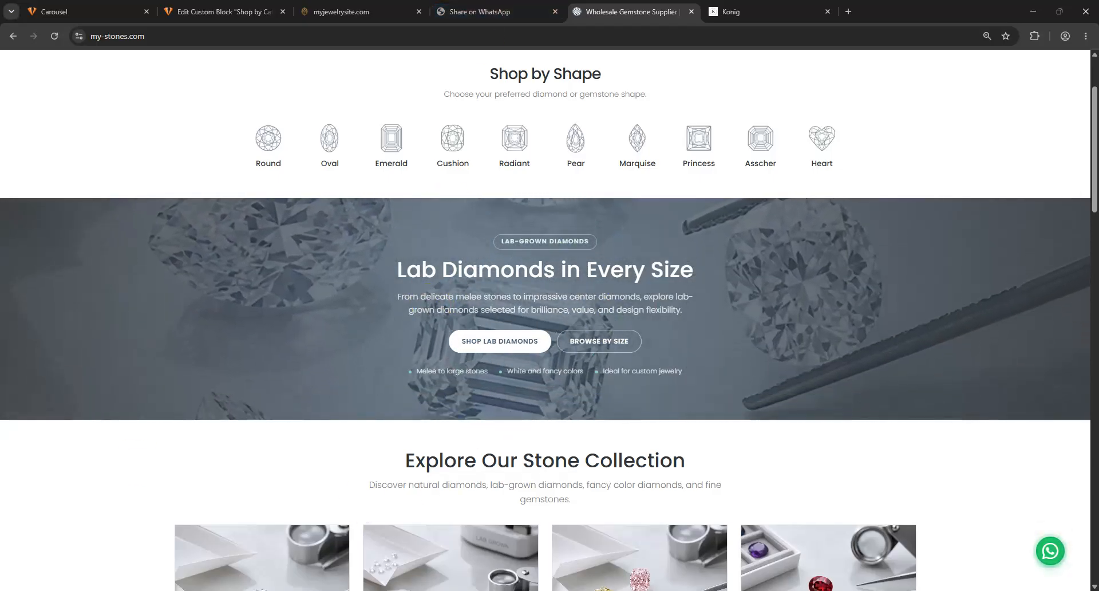
pyautogui.click(729, 12)
pyautogui.scroll(-5, 539, 314)
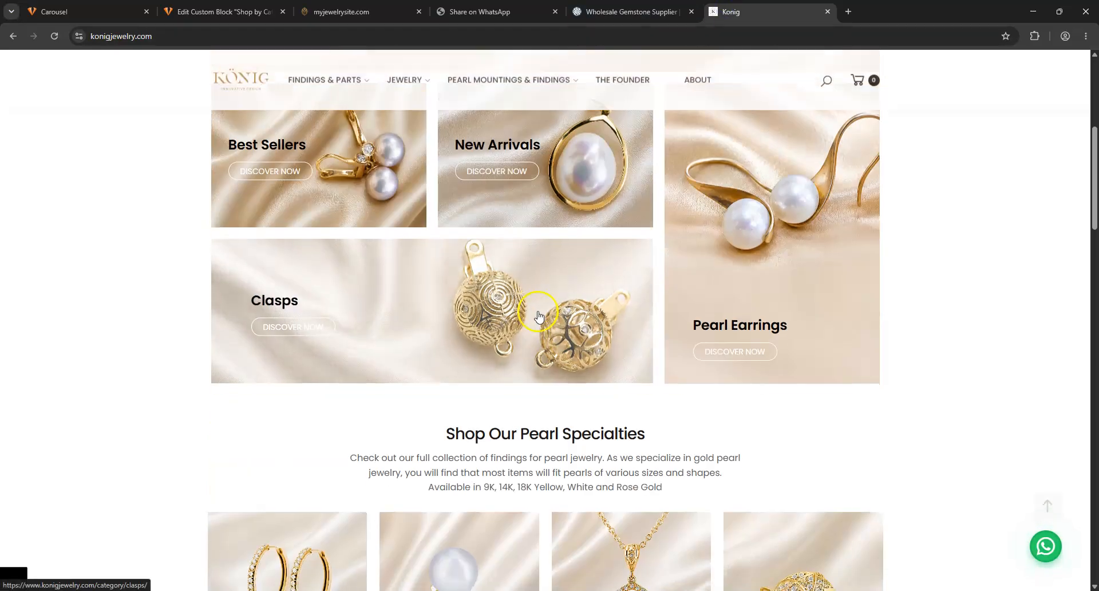
pyautogui.scroll(-20, 538, 315)
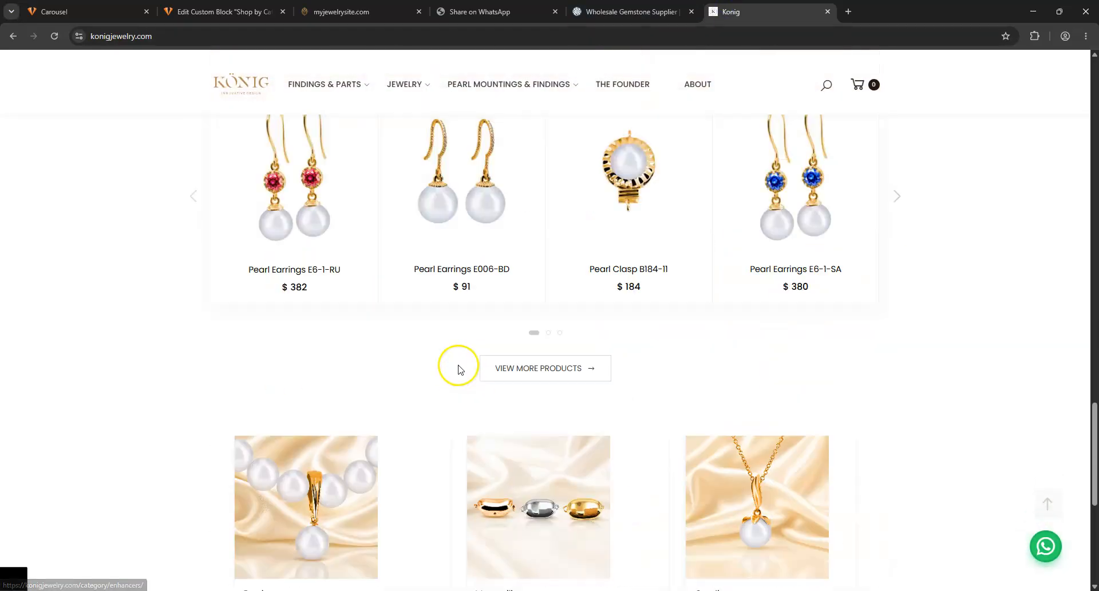
pyautogui.scroll(-10, 461, 369)
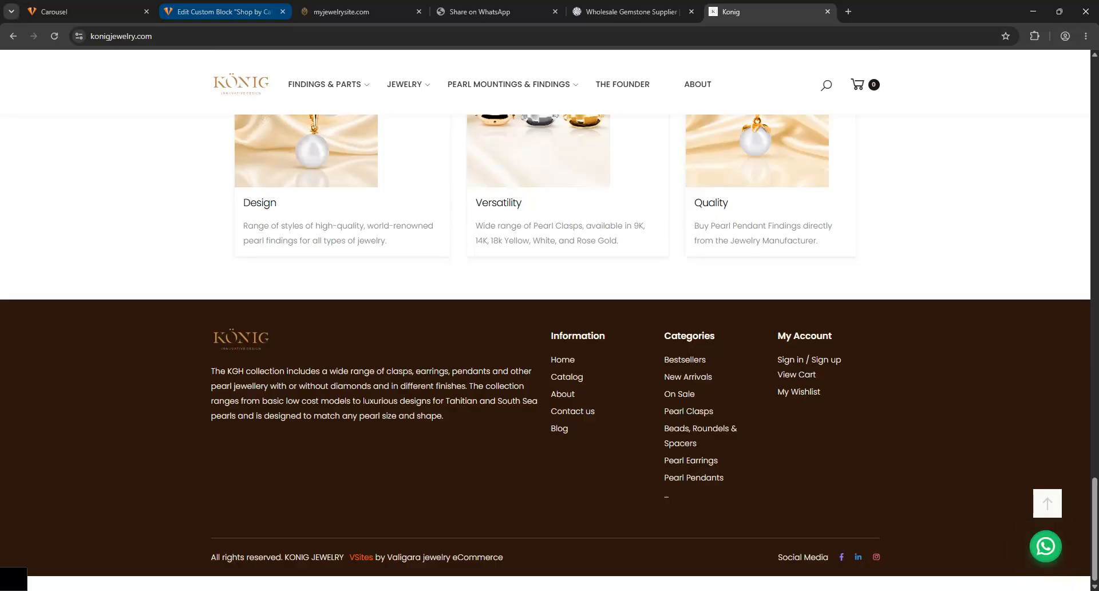
# Open the About page of the myjewelrysite.com storefront and read through its sections
pyautogui.click(97, 8)
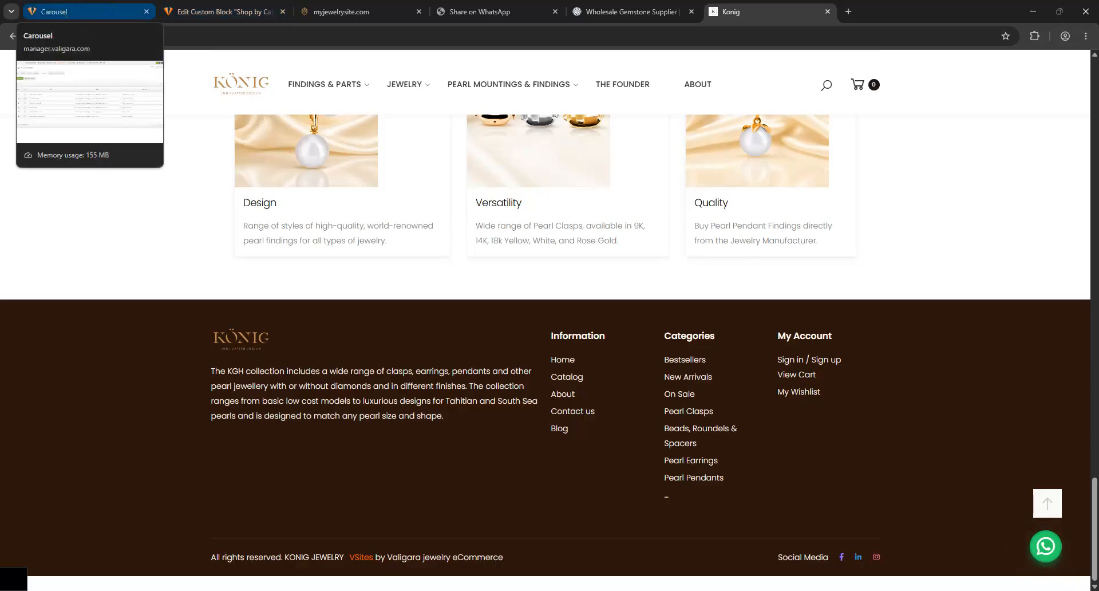
pyautogui.click(198, 12)
pyautogui.moveTo(19, 192)
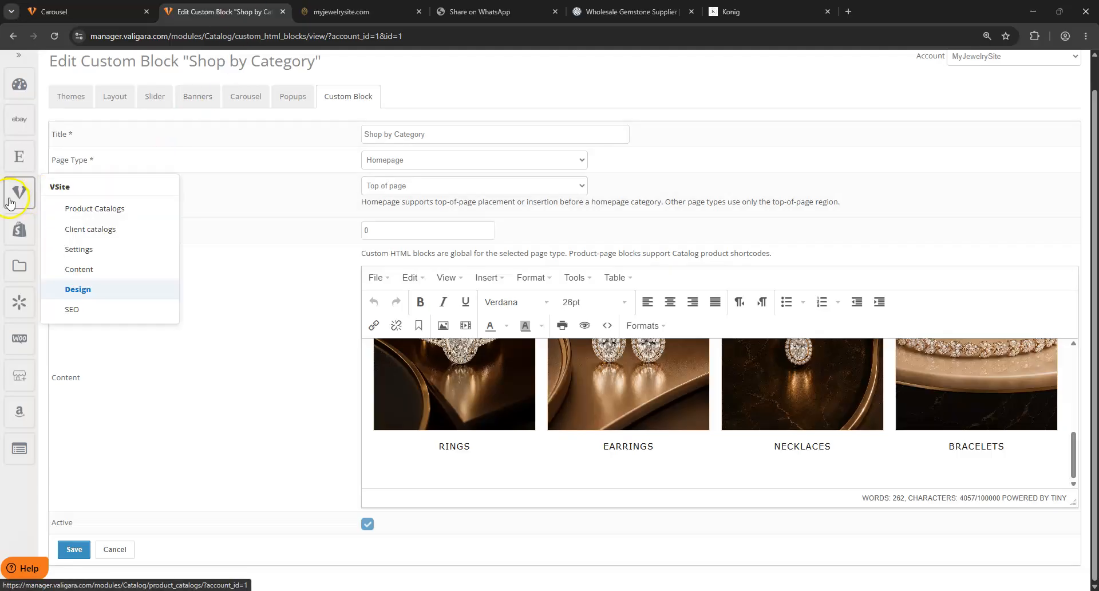
pyautogui.click(342, 11)
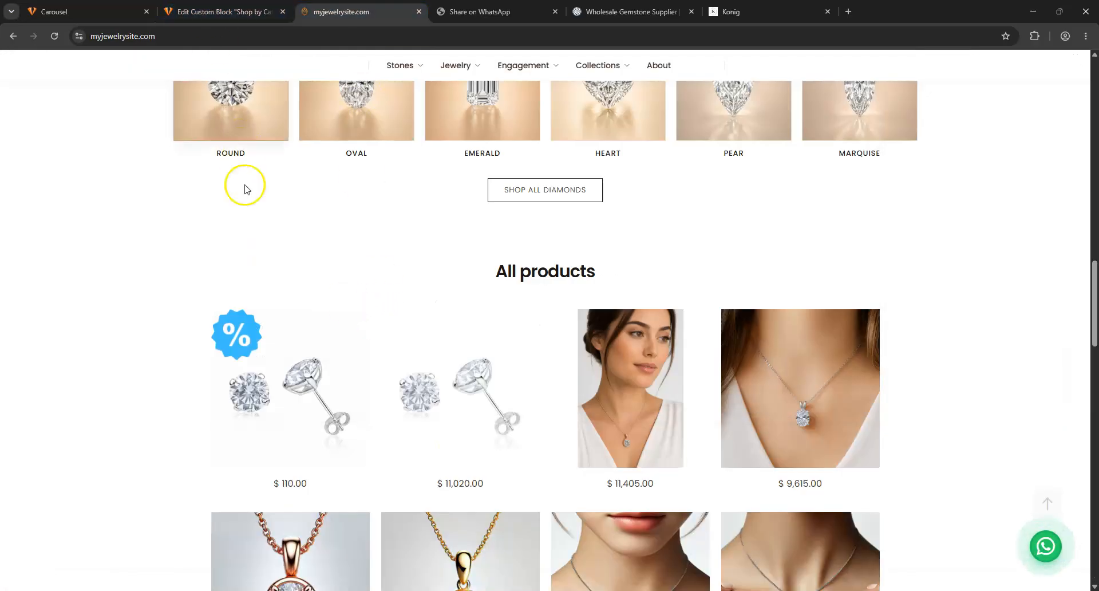
pyautogui.scroll(-2, 344, 392)
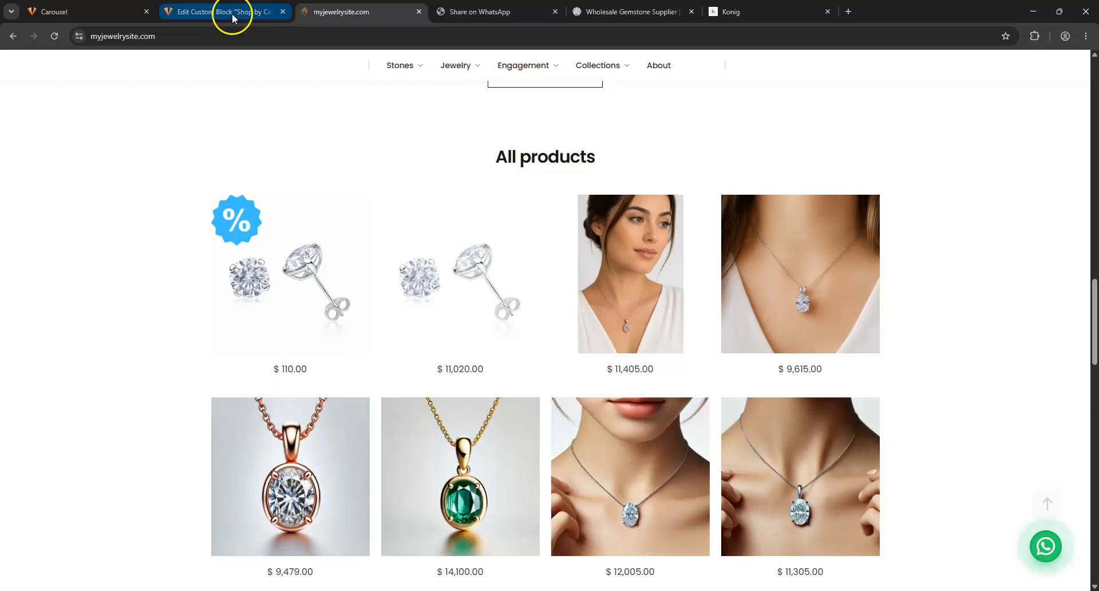
pyautogui.click(670, 69)
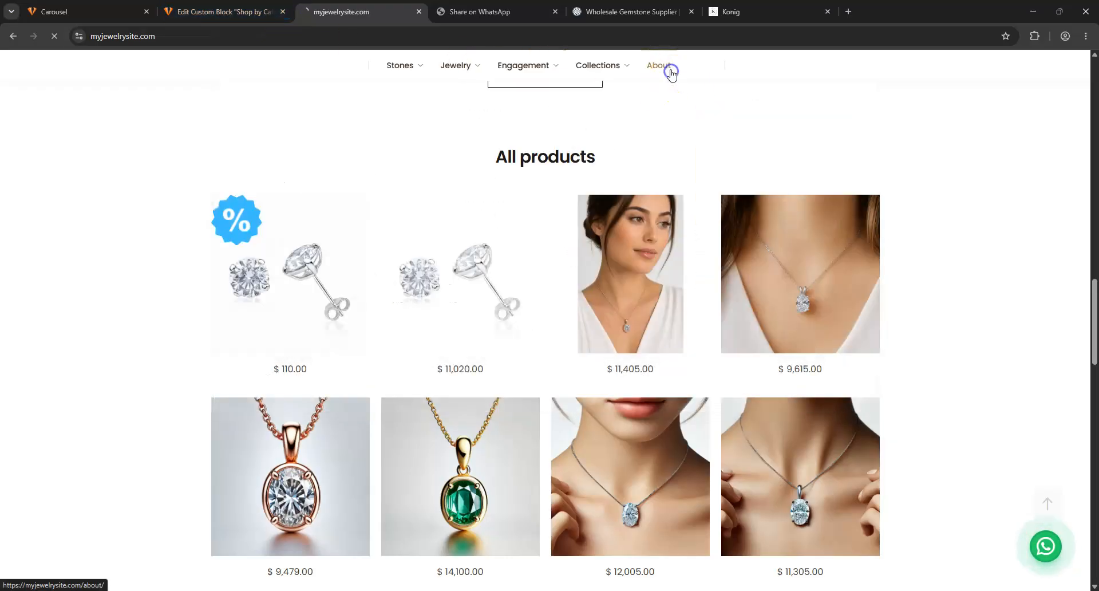
pyautogui.scroll(-12, 504, 258)
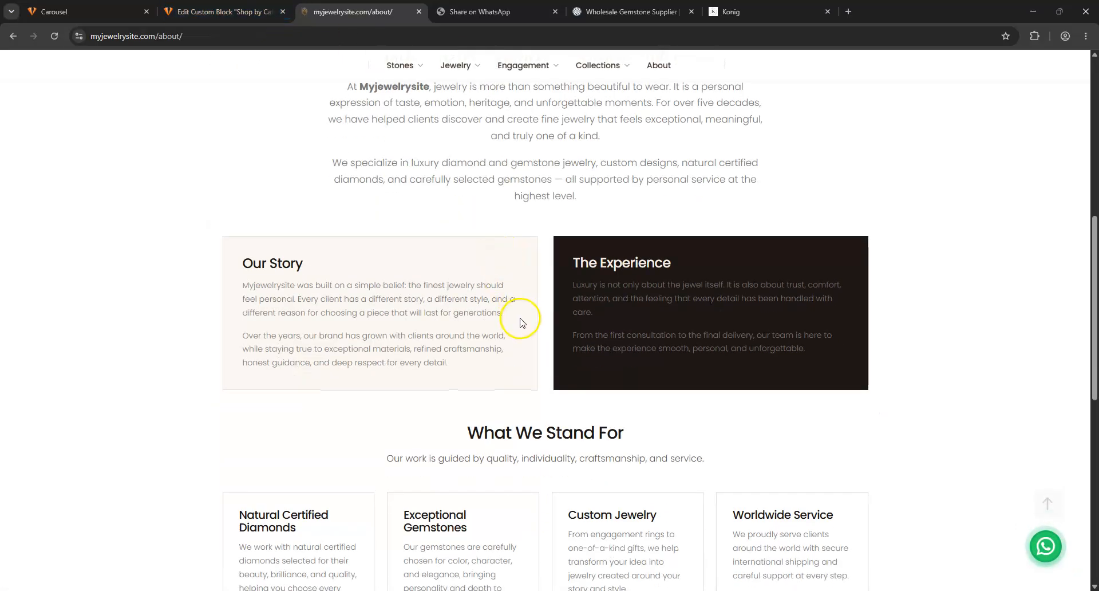
pyautogui.scroll(-3, 513, 327)
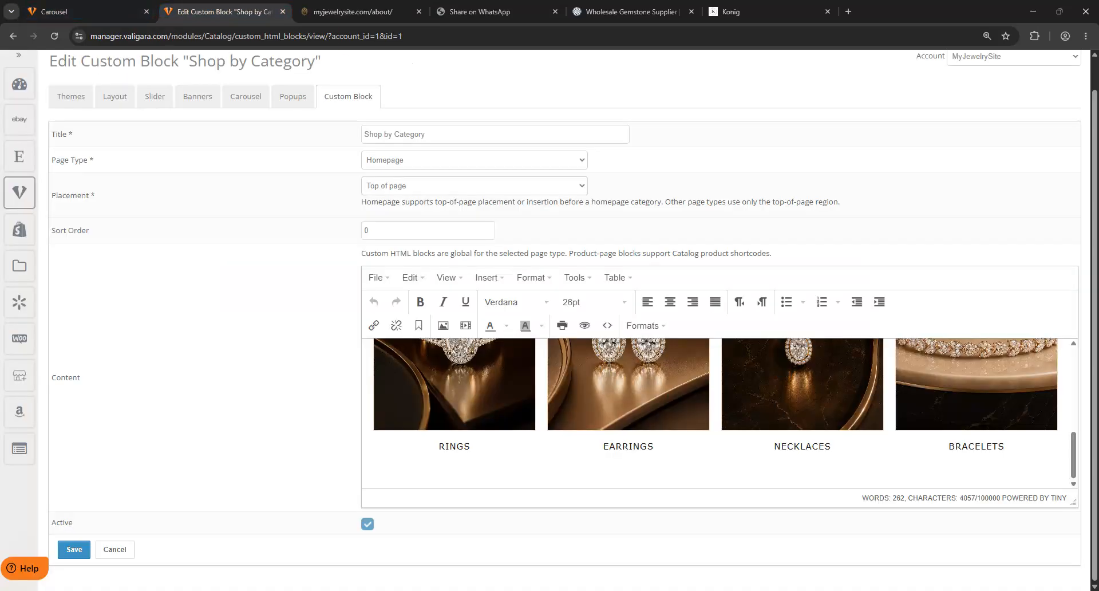
# Open the VSite content pages list in Valigara and open the "Thank you" and "About Us" pages in separate tabs
pyautogui.click(223, 11)
pyautogui.moveTo(20, 192)
pyautogui.click(93, 269)
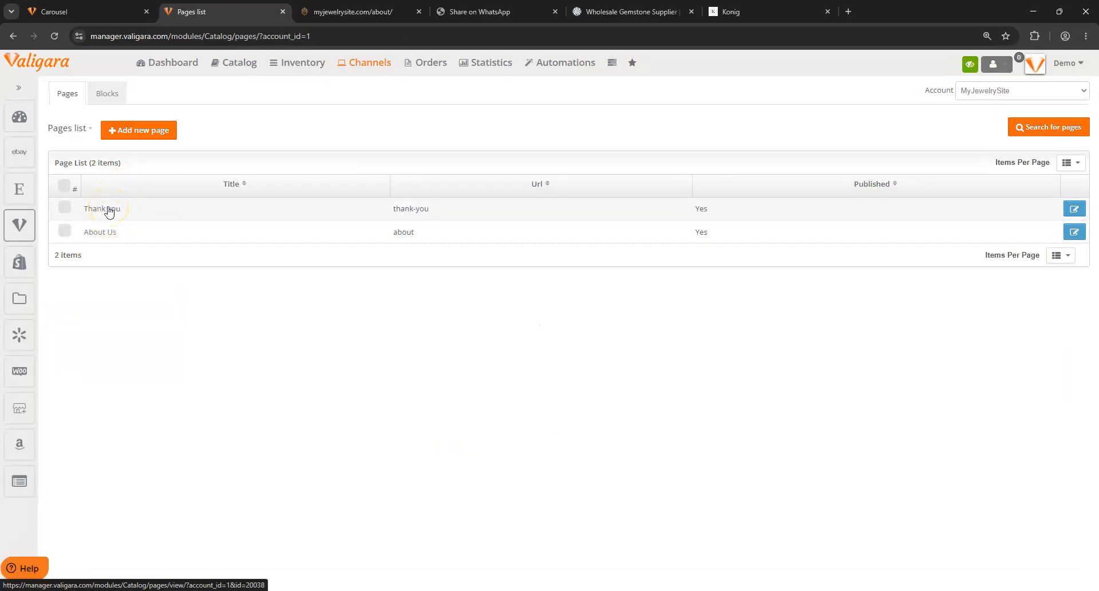
pyautogui.middleClick(106, 211)
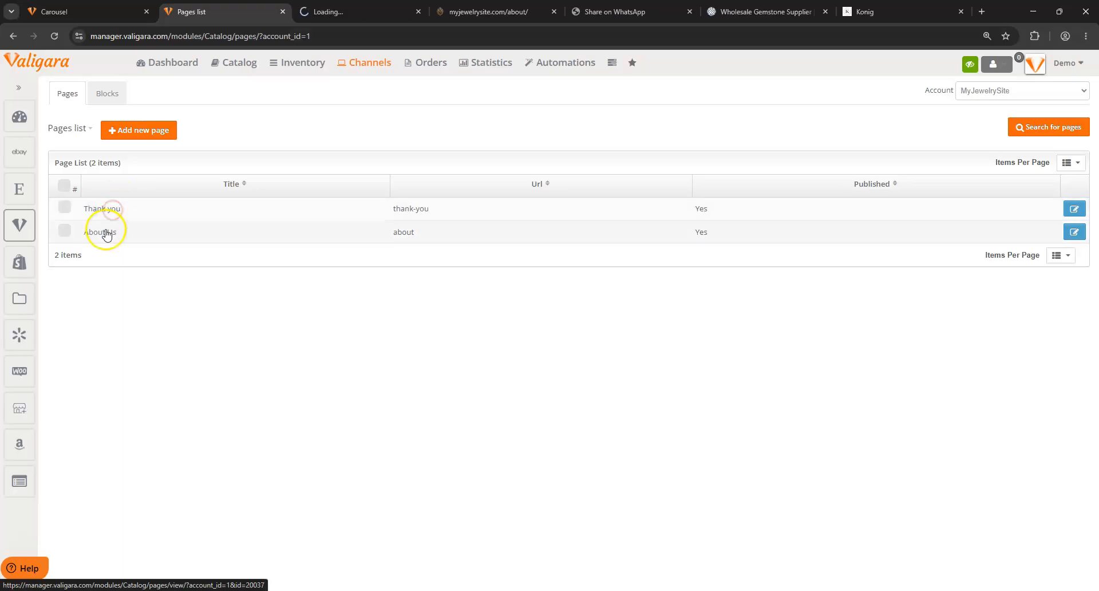
pyautogui.middleClick(105, 231)
# Examine the "Thank you" page's message content and title in its edit form
pyautogui.click(289, 11)
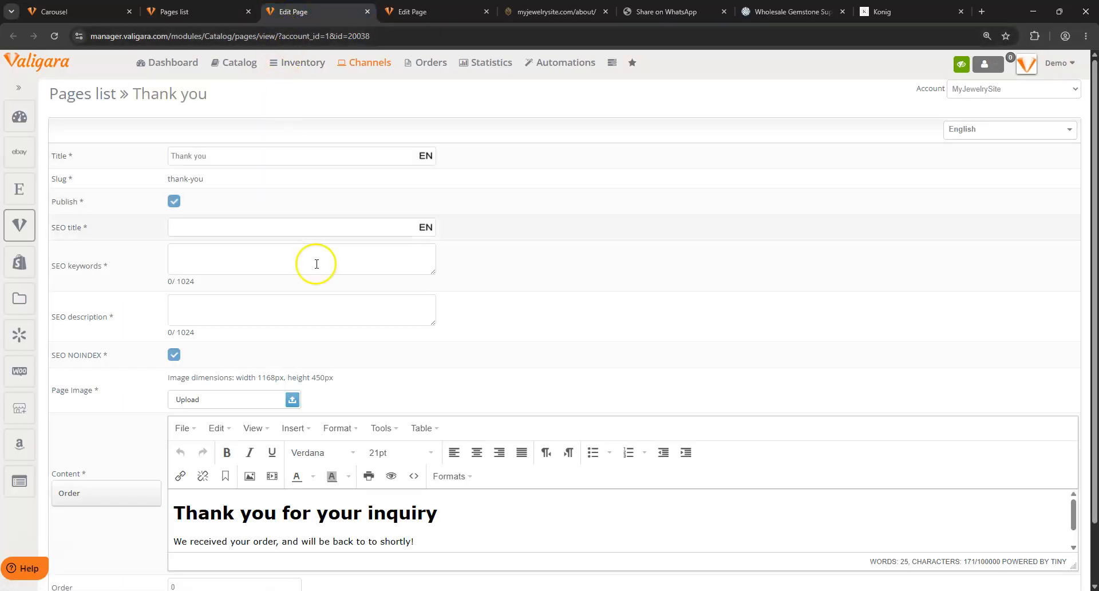
pyautogui.scroll(-1, 378, 433)
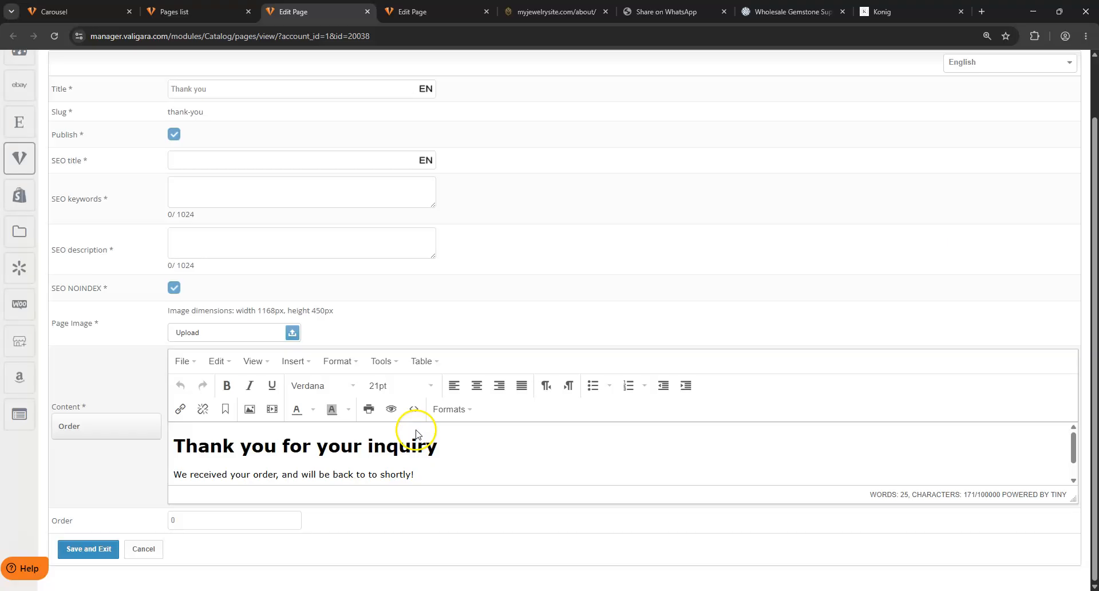
pyautogui.moveTo(442, 478); pyautogui.dragTo(113, 384)
pyautogui.scroll(1, 115, 260)
pyautogui.moveTo(218, 155); pyautogui.dragTo(120, 150)
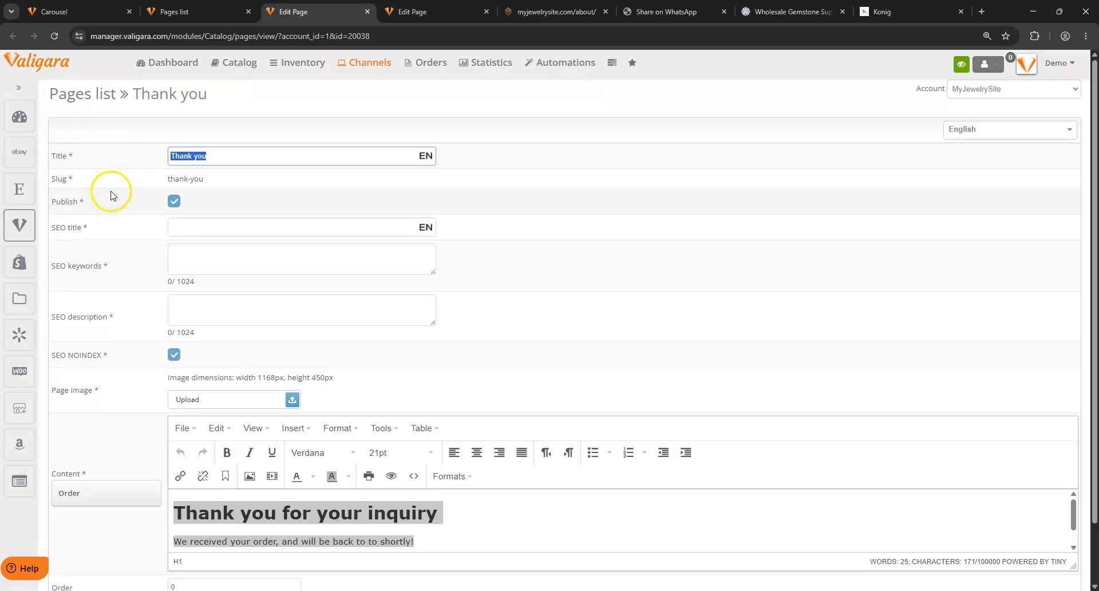
# Examine the "About Us" page's title, page image and content in its edit form
pyautogui.click(424, 11)
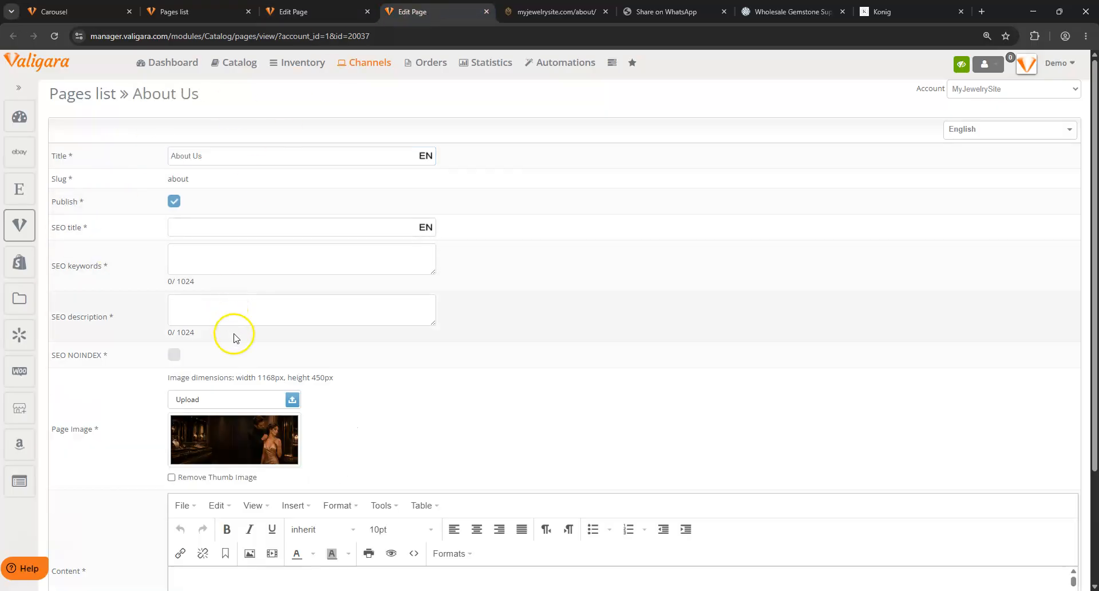
pyautogui.tripleClick(220, 170)
pyautogui.click(147, 152)
pyautogui.scroll(-3, 348, 324)
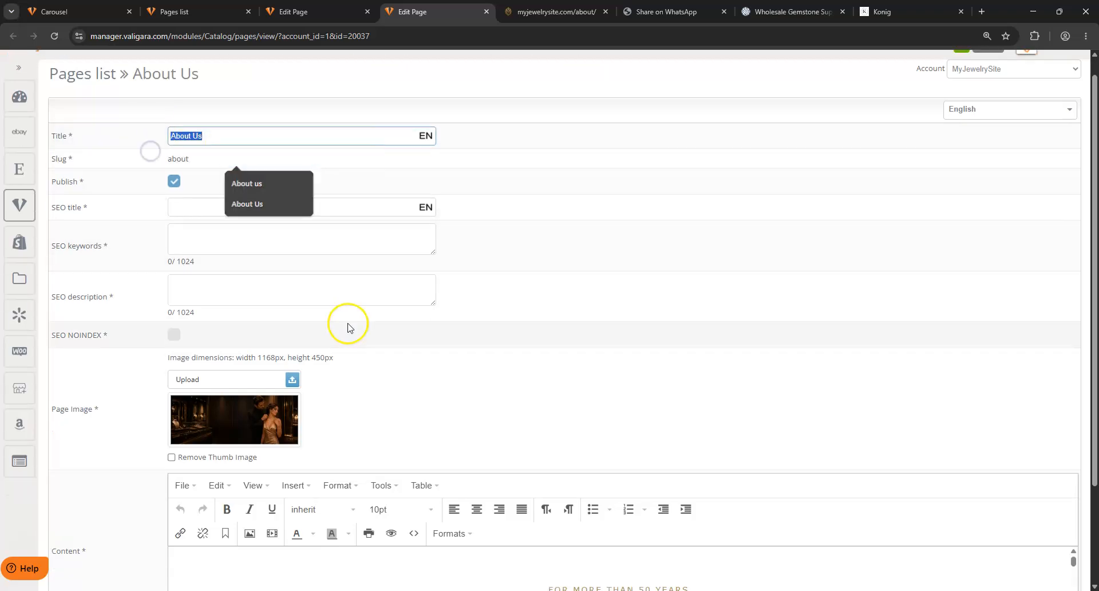
pyautogui.scroll(-10, 390, 443)
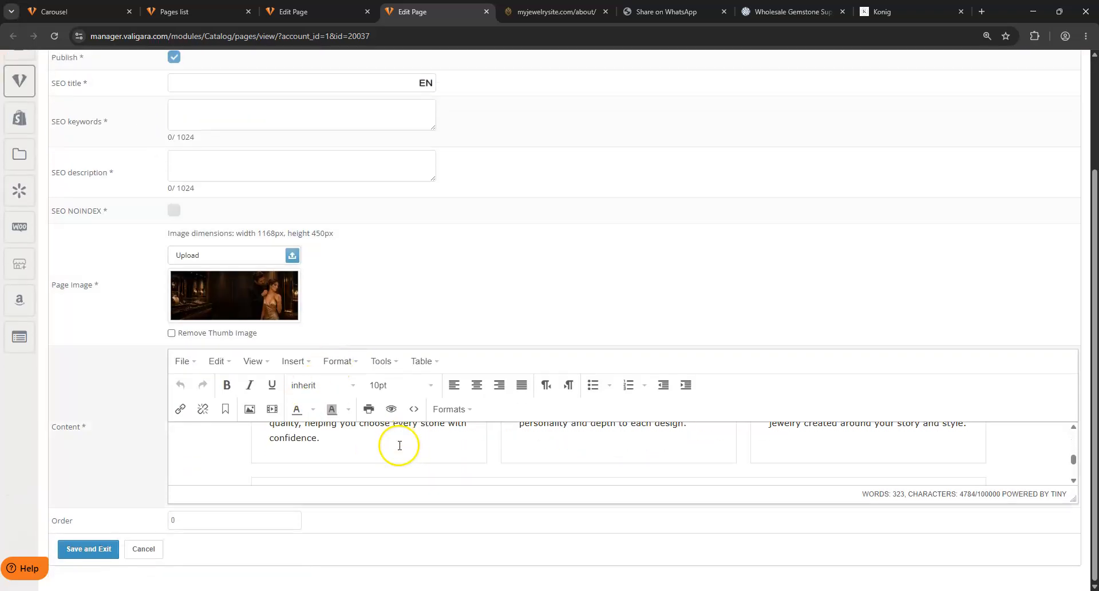
# Return to the pages list, open the theme's content blocks and review entries such as business hours and footer text
pyautogui.moveTo(12, 271)
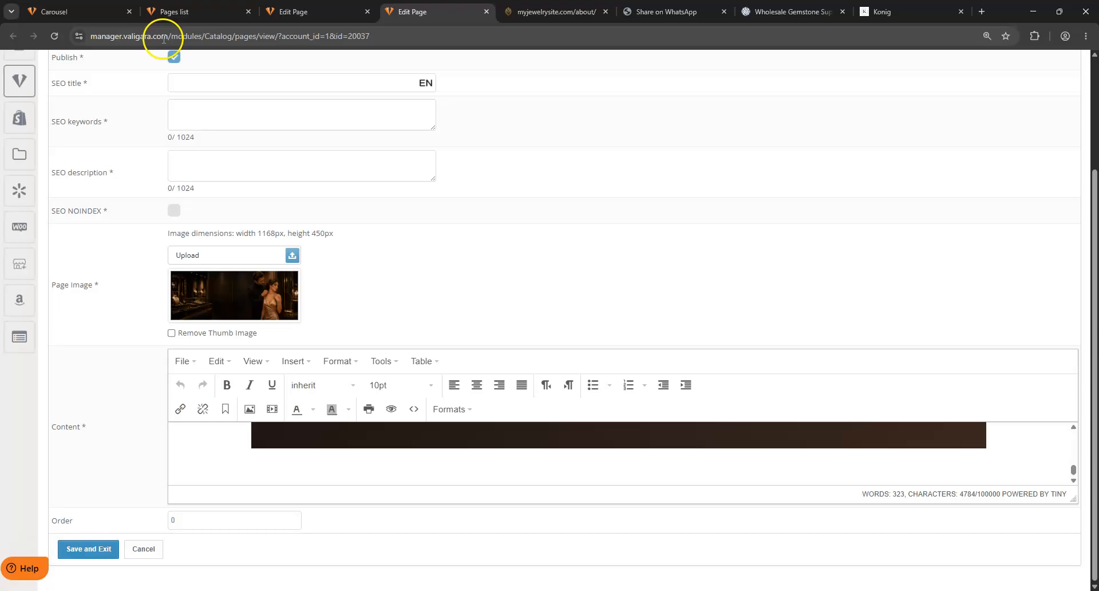
pyautogui.hotkey('ctrl', 'shift', 'Tab')
pyautogui.hotkey('ctrl', 'shift', 'Tab')
pyautogui.click(109, 91)
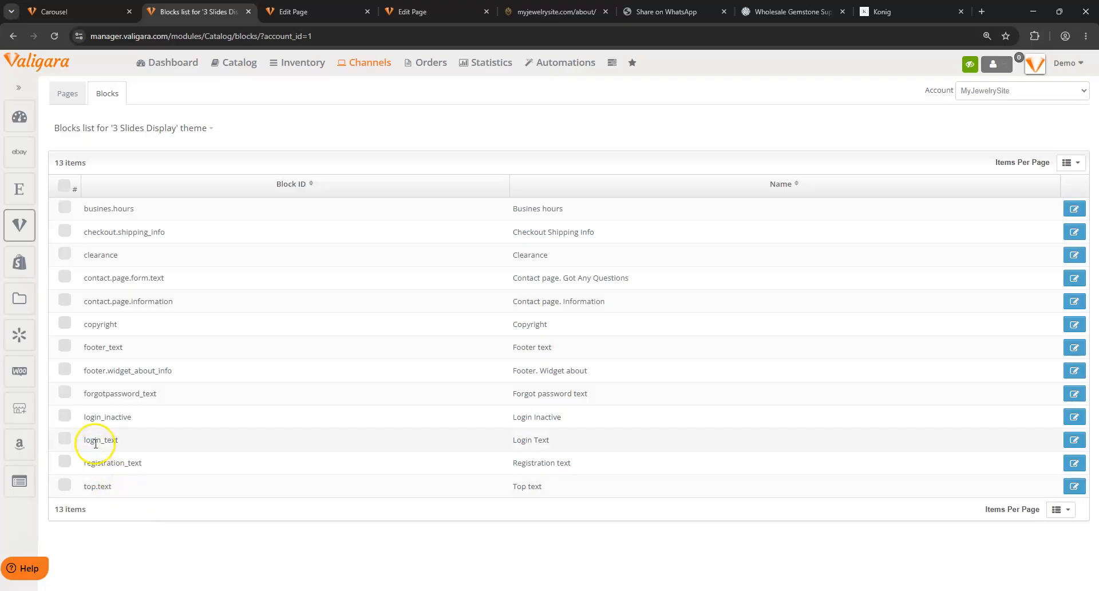
pyautogui.click(97, 213)
pyautogui.moveTo(97, 217); pyautogui.dragTo(138, 211)
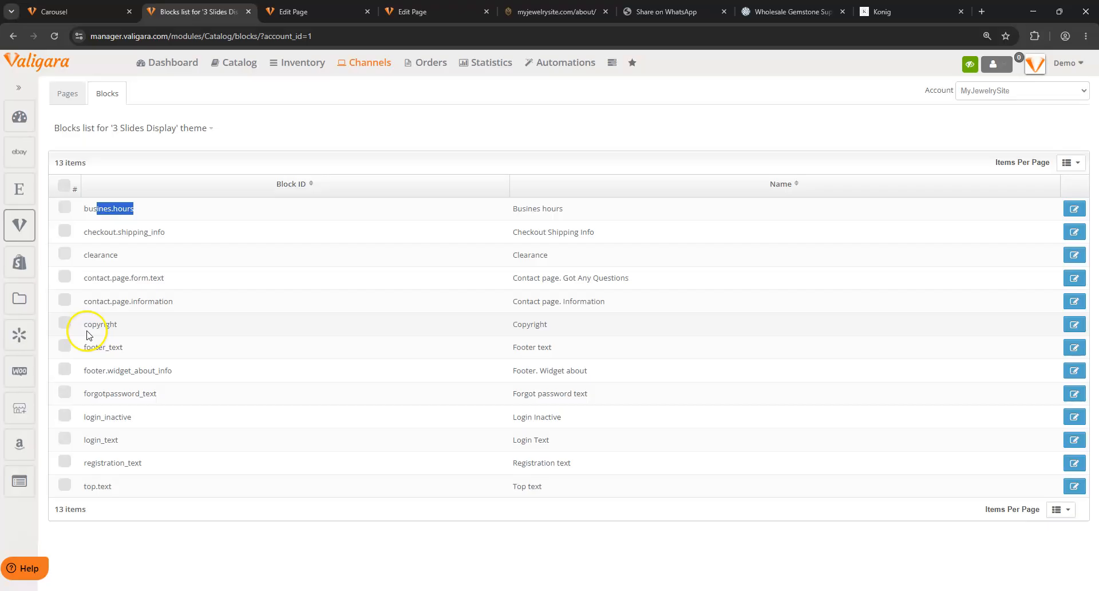
pyautogui.moveTo(84, 351); pyautogui.dragTo(147, 372)
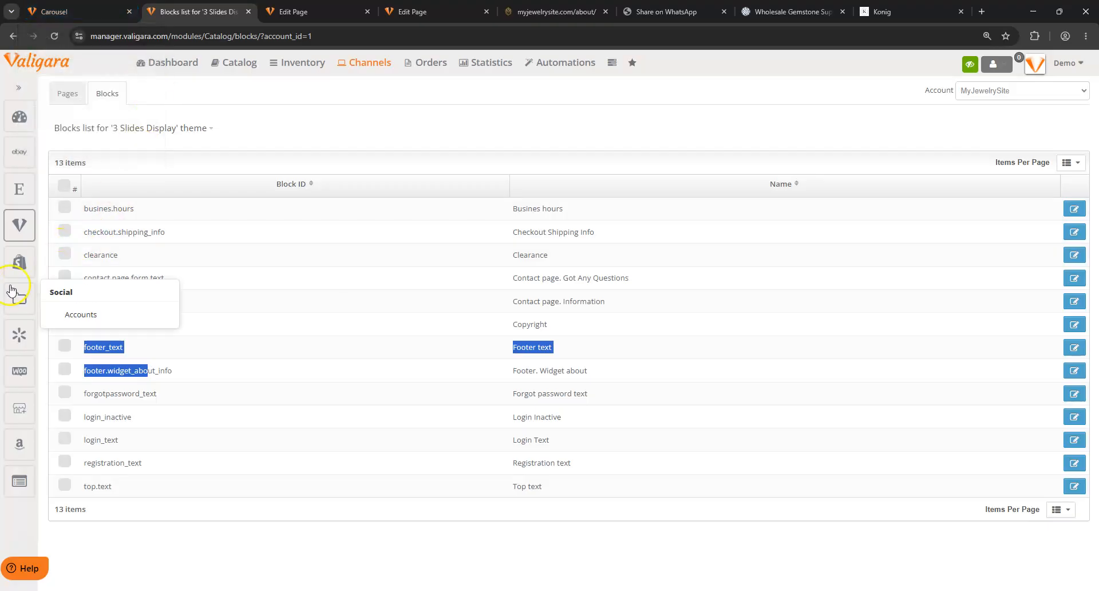
# Review the VSite SEO settings for product title, product description, image alt text and robot blocking, and open the redirects page
pyautogui.moveTo(12, 220)
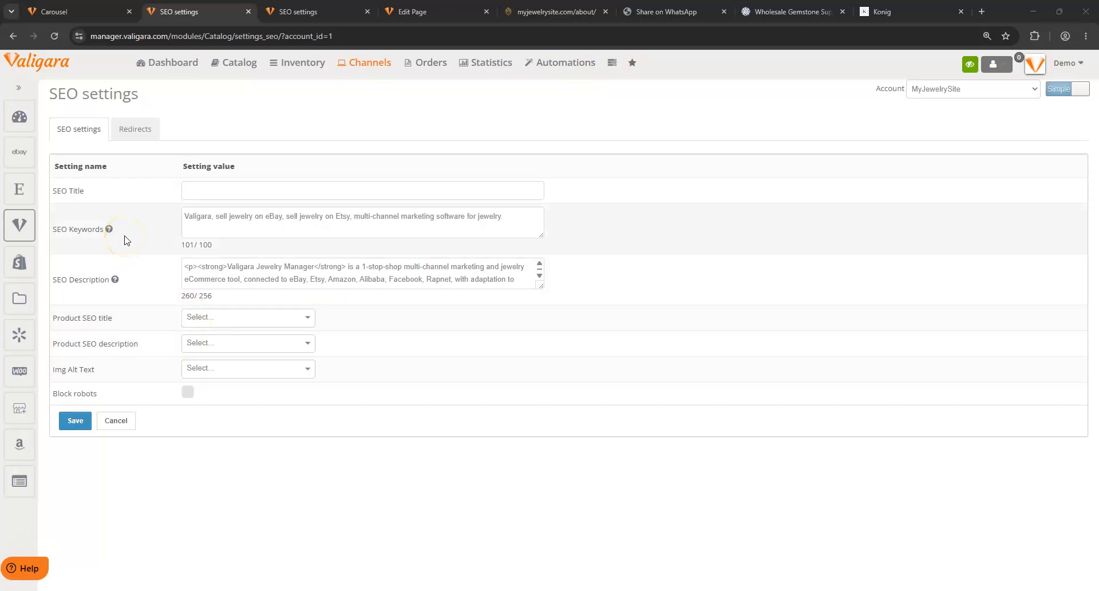
pyautogui.moveTo(86, 317); pyautogui.dragTo(140, 317)
pyautogui.moveTo(86, 342); pyautogui.dragTo(150, 346)
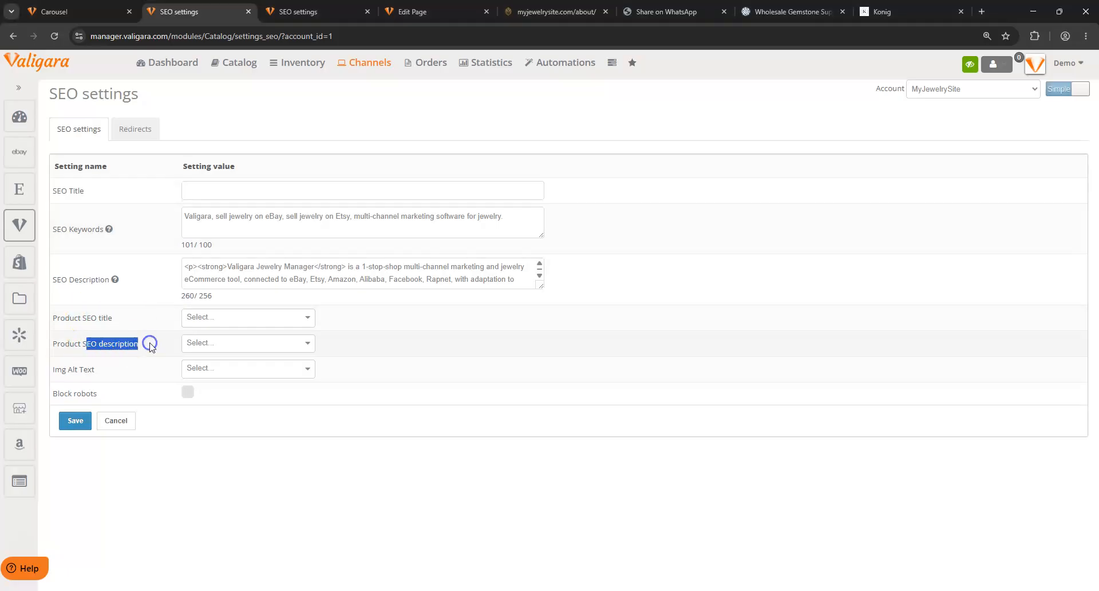
pyautogui.moveTo(73, 369); pyautogui.dragTo(53, 393)
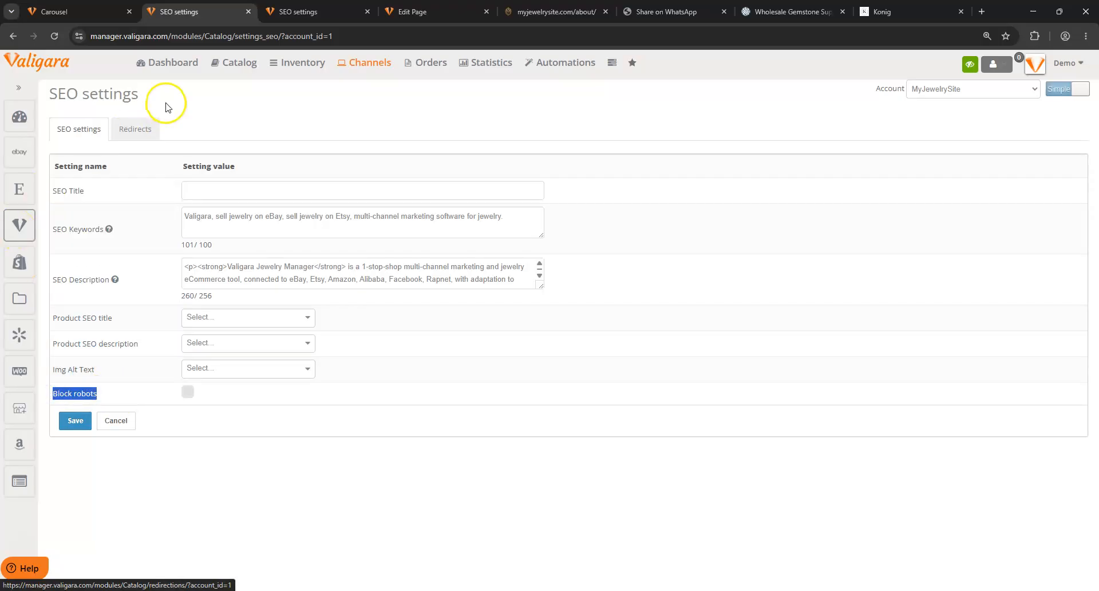
pyautogui.click(129, 130)
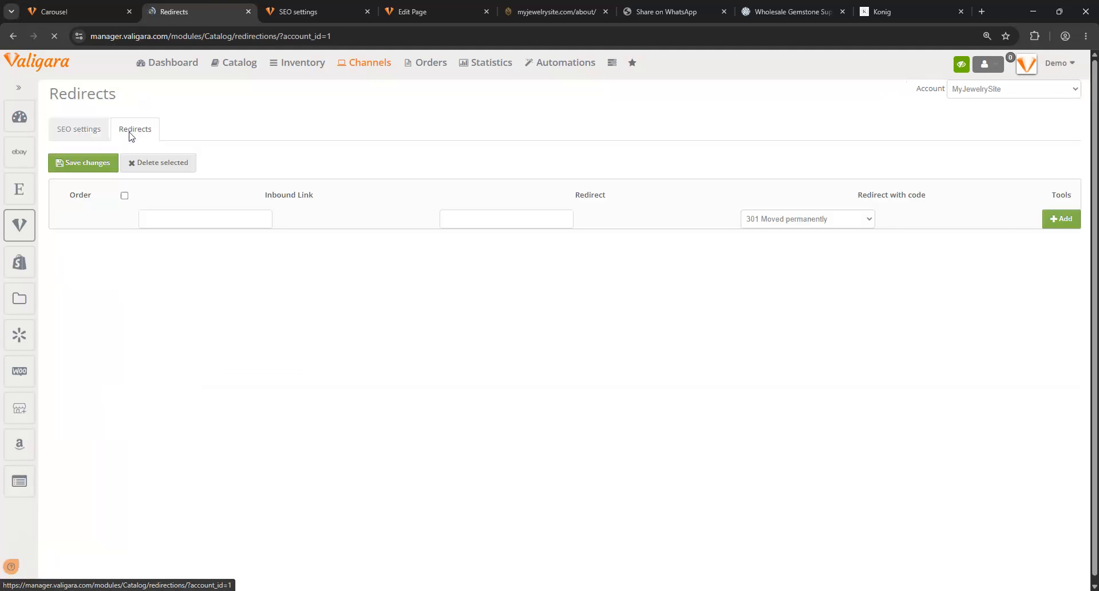